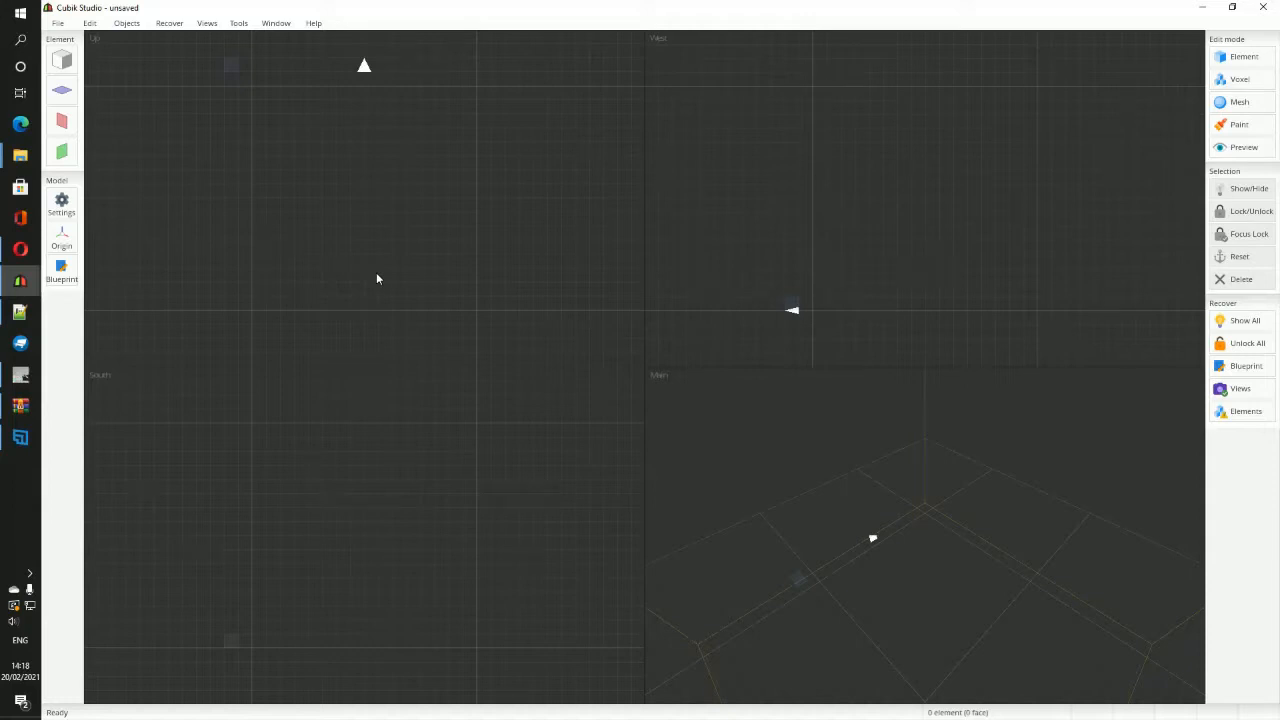
Step: Switch to Notepad++ and review the model overrides in charcoal.json and the model definition in hyena2.json
mouse_move(21, 313)
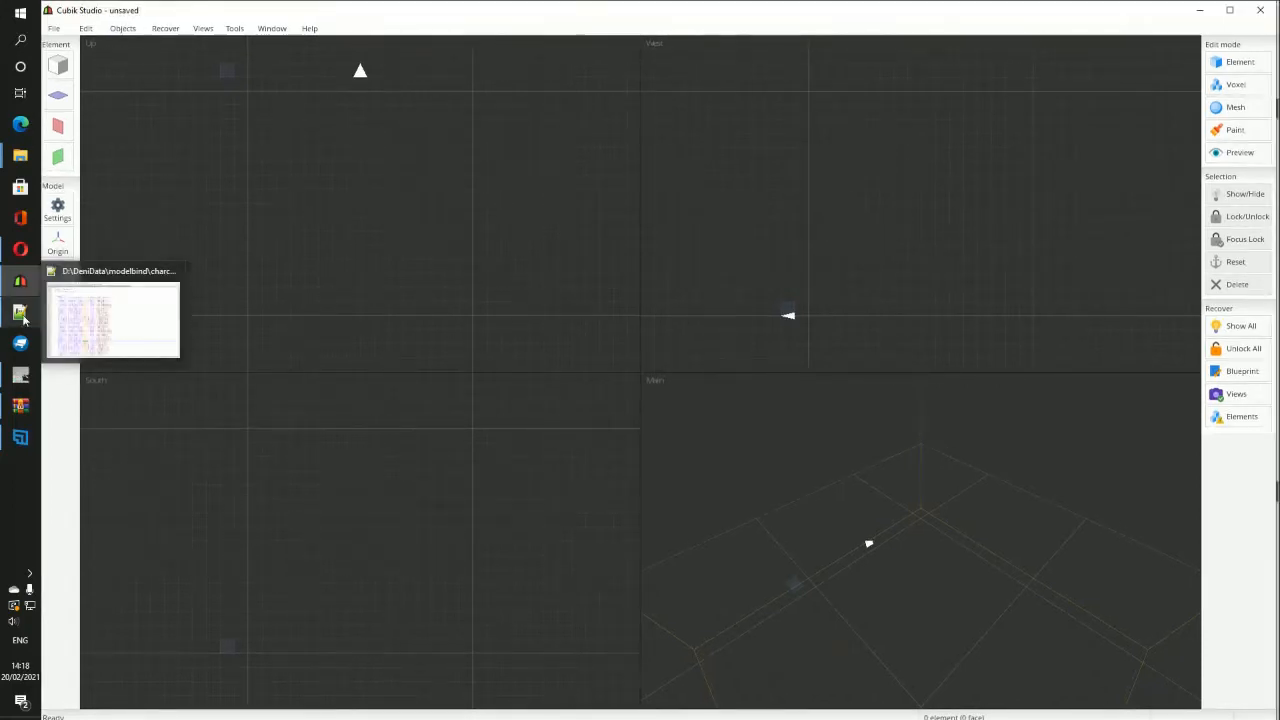
click(113, 318)
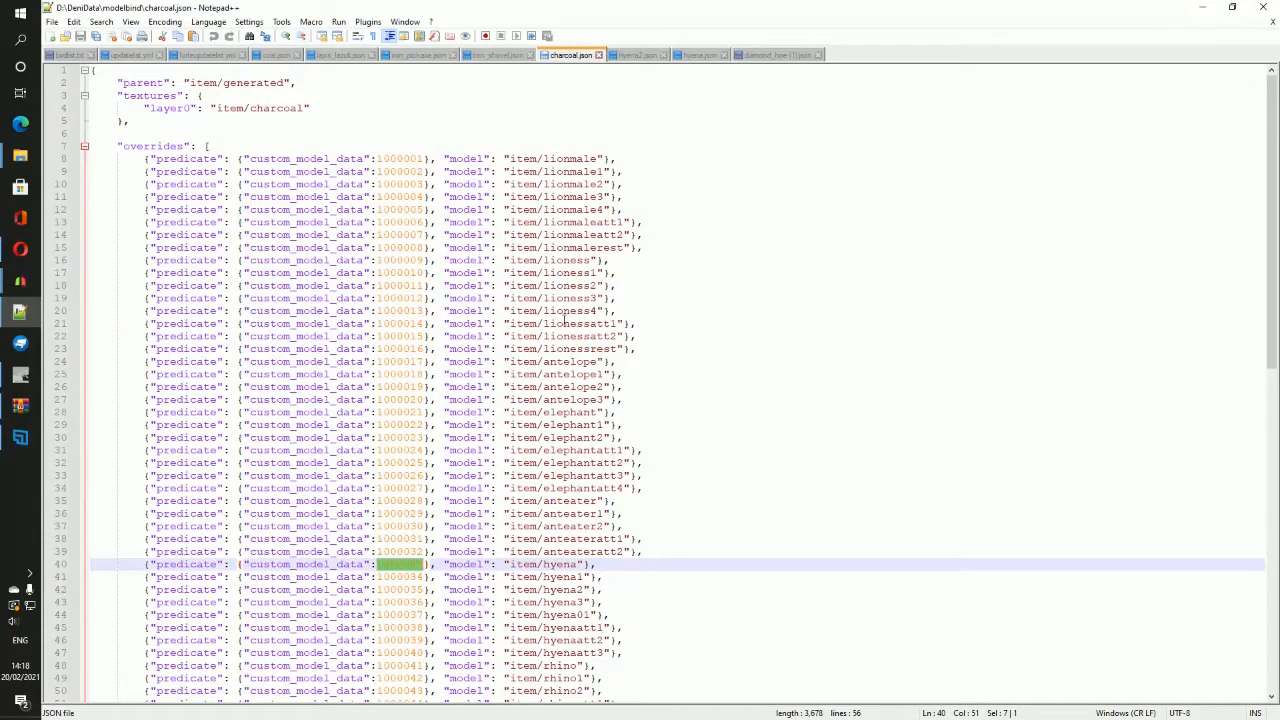
click(636, 55)
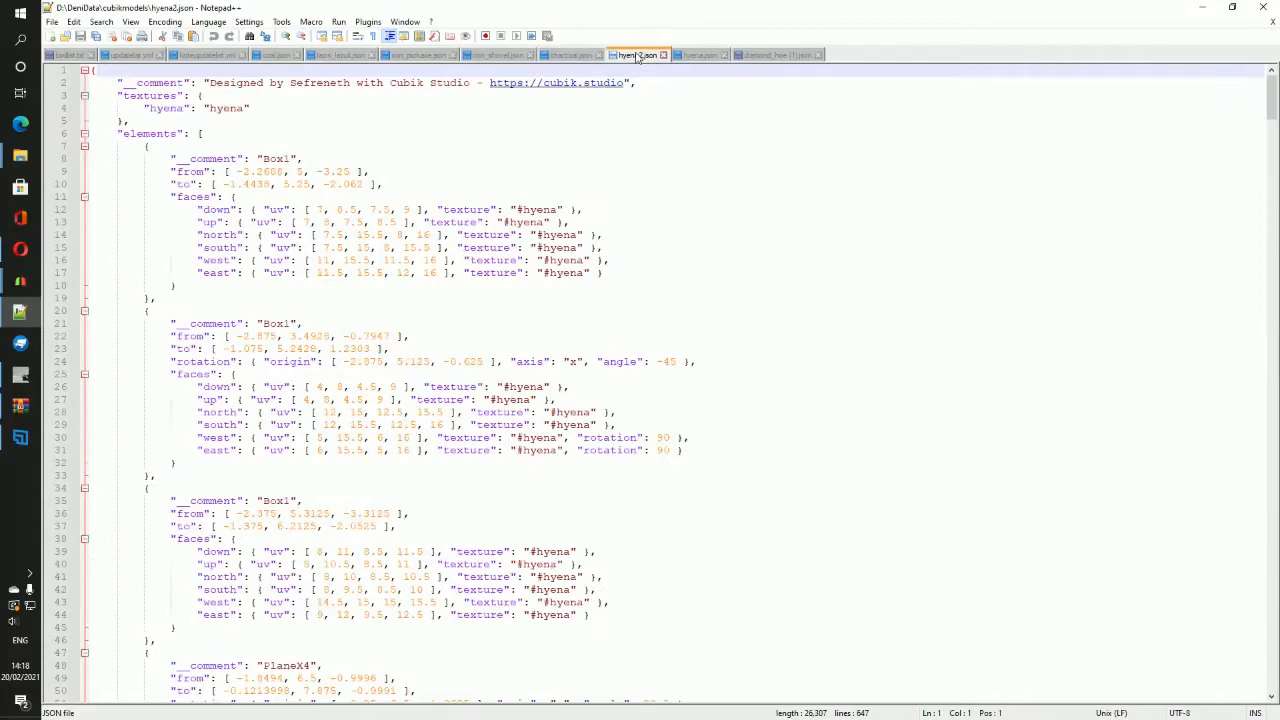
click(557, 58)
click(634, 57)
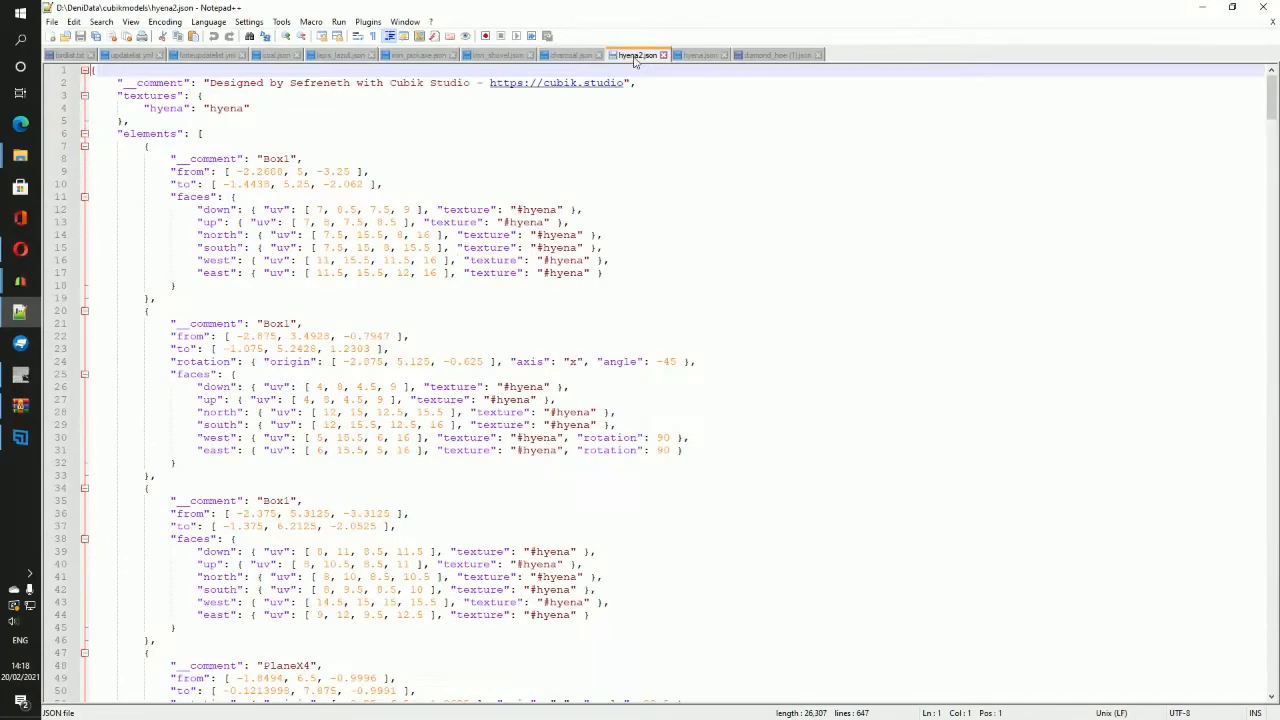
click(566, 55)
click(1260, 10)
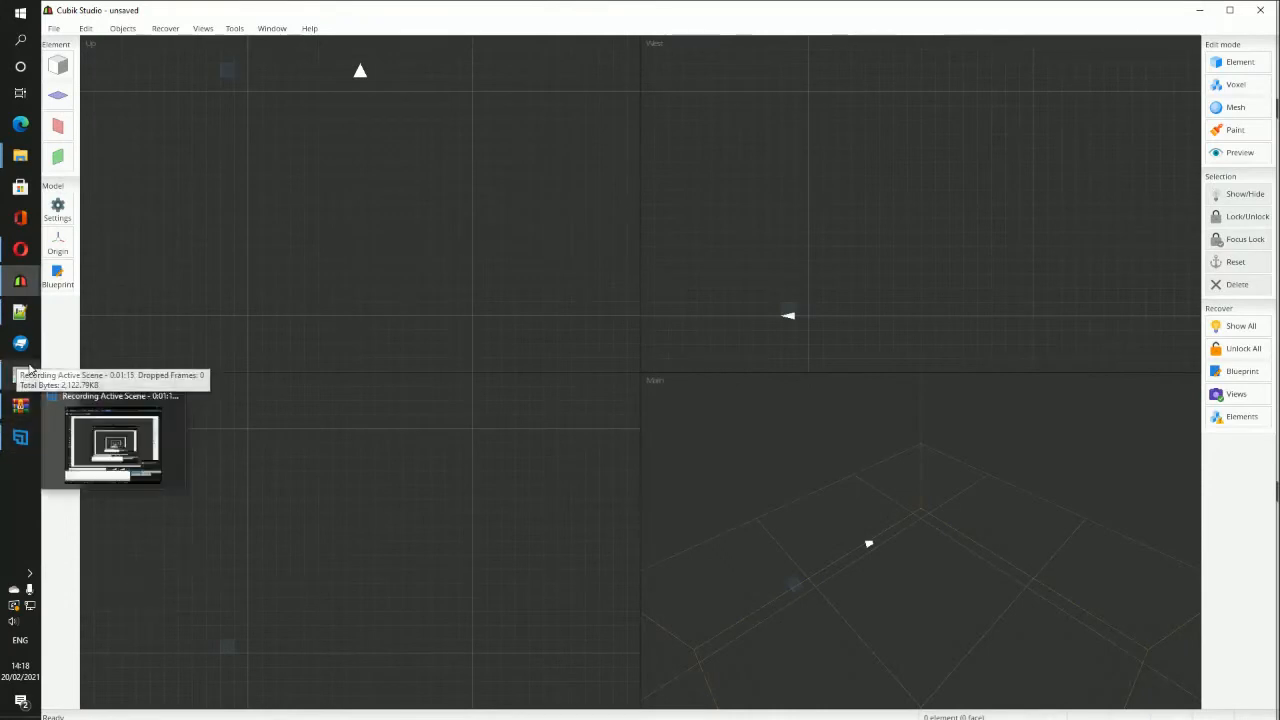
Step: Switch to GIMP to view the hyena1.png texture, then return to Cubik Studio with its window maximized
mouse_move(20, 374)
click(133, 379)
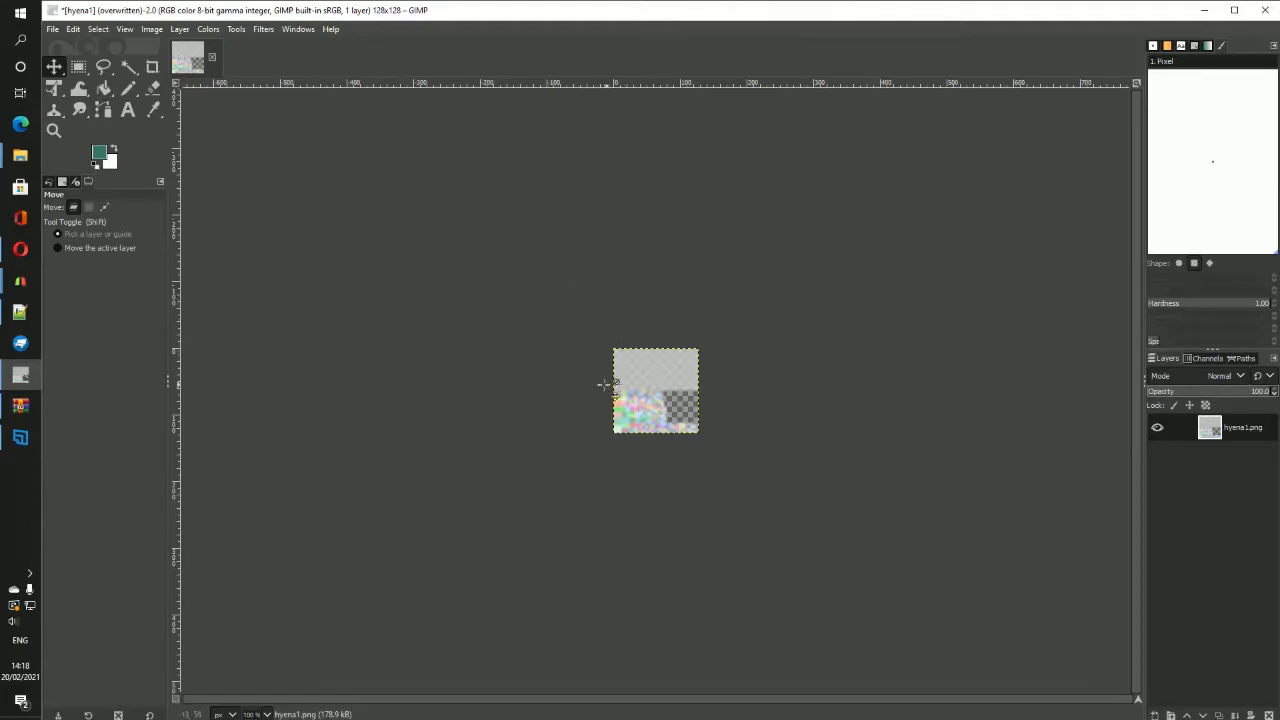
click(1205, 12)
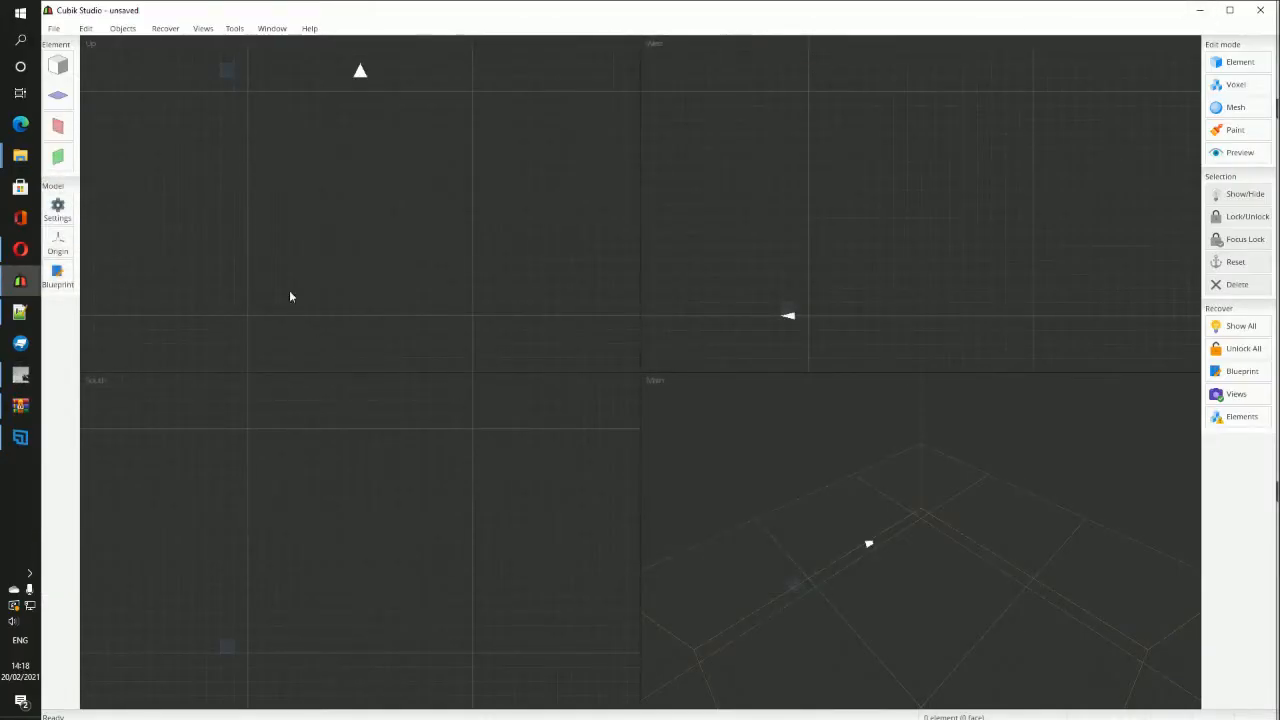
drag(389, 14, 433, 6)
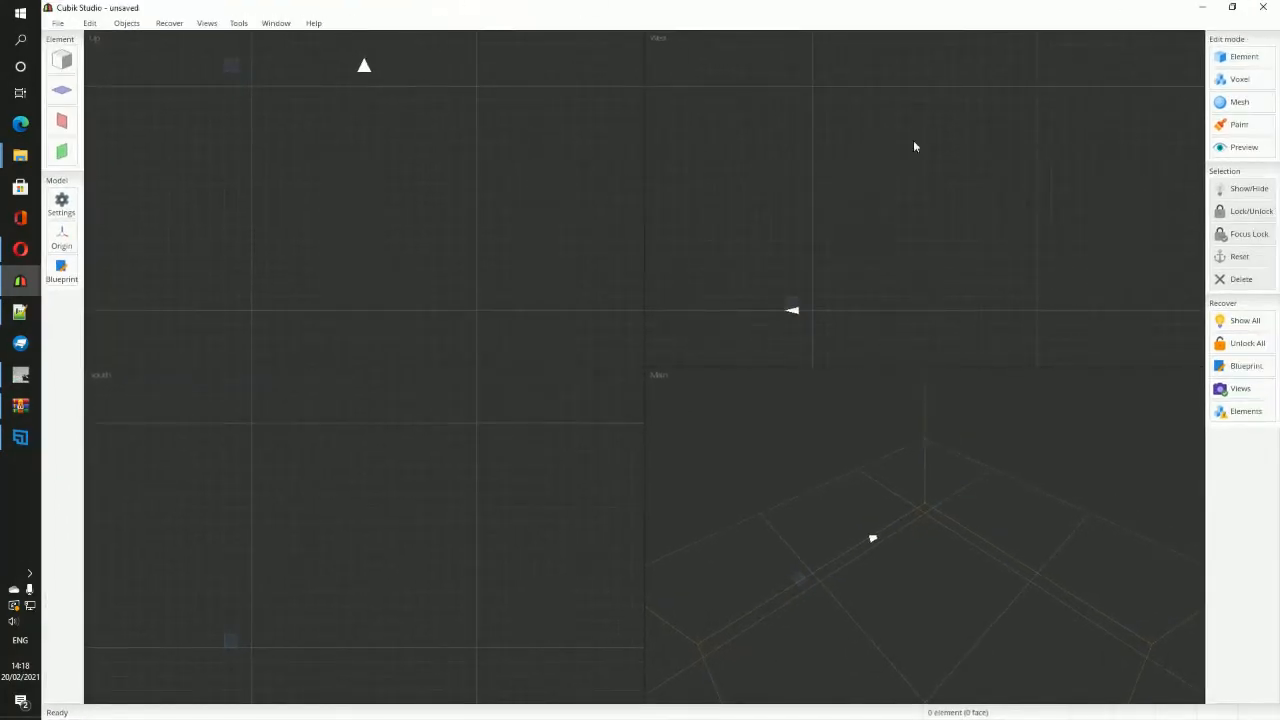
Step: Examine the blueprint cube and the empty workspace from several angles in the Main 3D view
scroll(818, 600, up, 2)
scroll(842, 628, down, 1)
middle_drag(855, 638, 752, 525)
click(875, 567)
scroll(877, 590, up, 2)
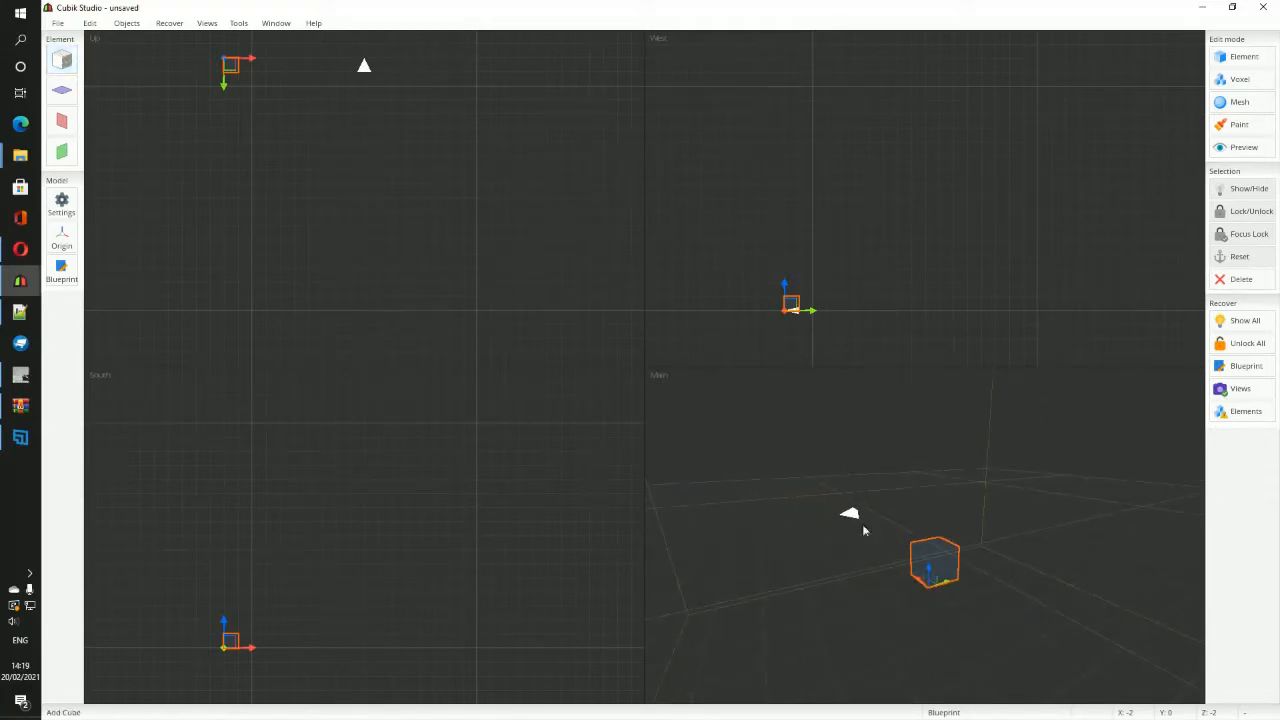
scroll(888, 550, down, 3)
middle_drag(888, 550, 992, 500)
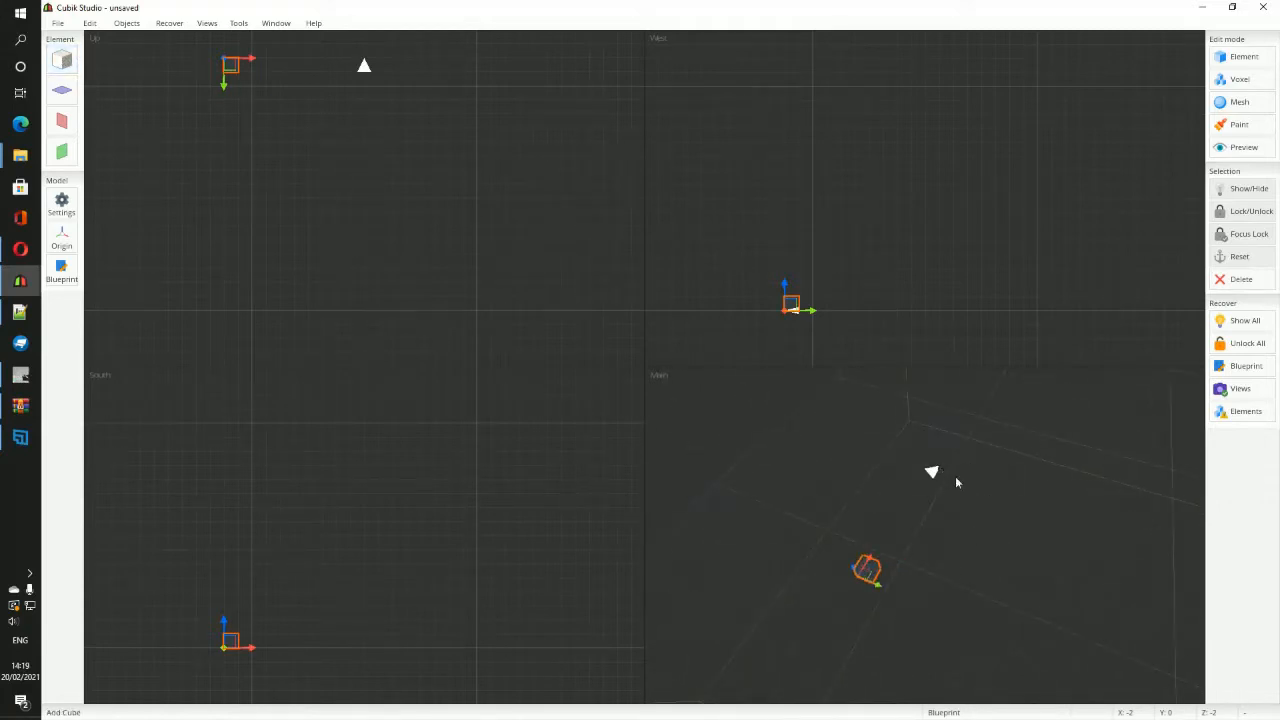
middle_drag(880, 466, 961, 507)
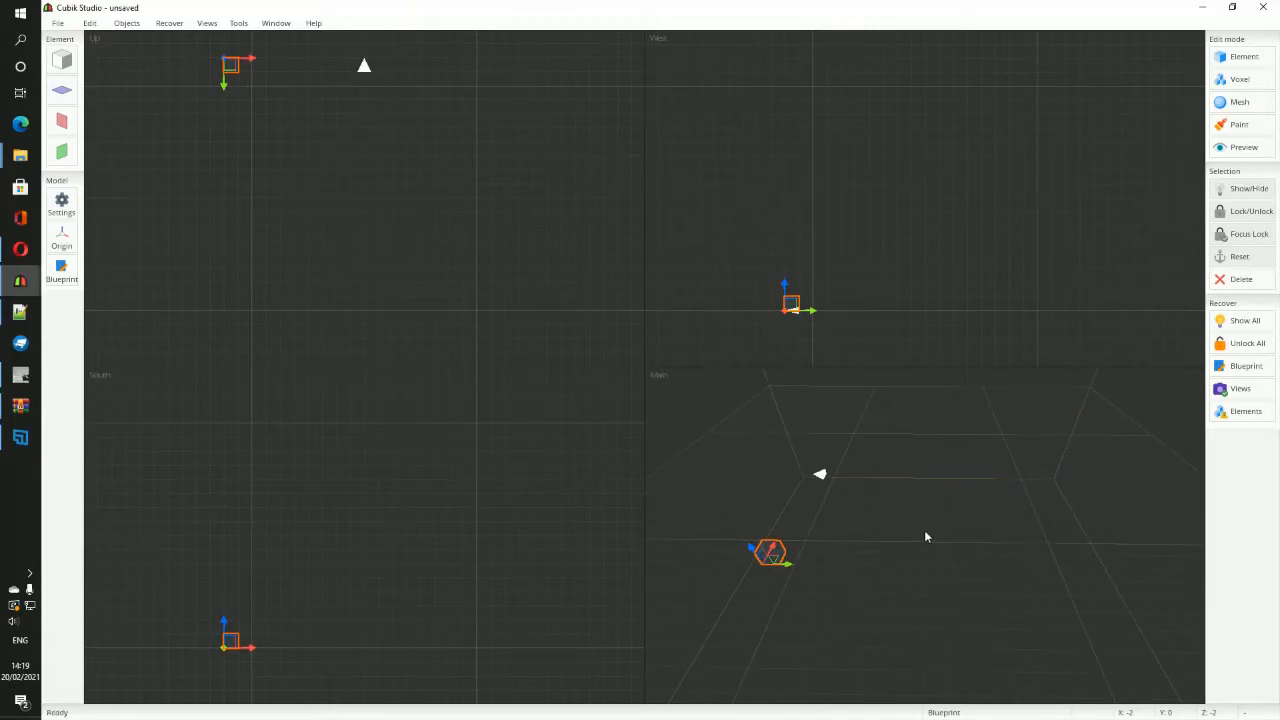
mouse_move(969, 543)
middle_down()
mouse_move(923, 531)
mouse_move(909, 546)
mouse_move(1076, 491)
mouse_move(797, 537)
mouse_move(1006, 537)
mouse_move(981, 534)
mouse_move(1015, 557)
middle_up()
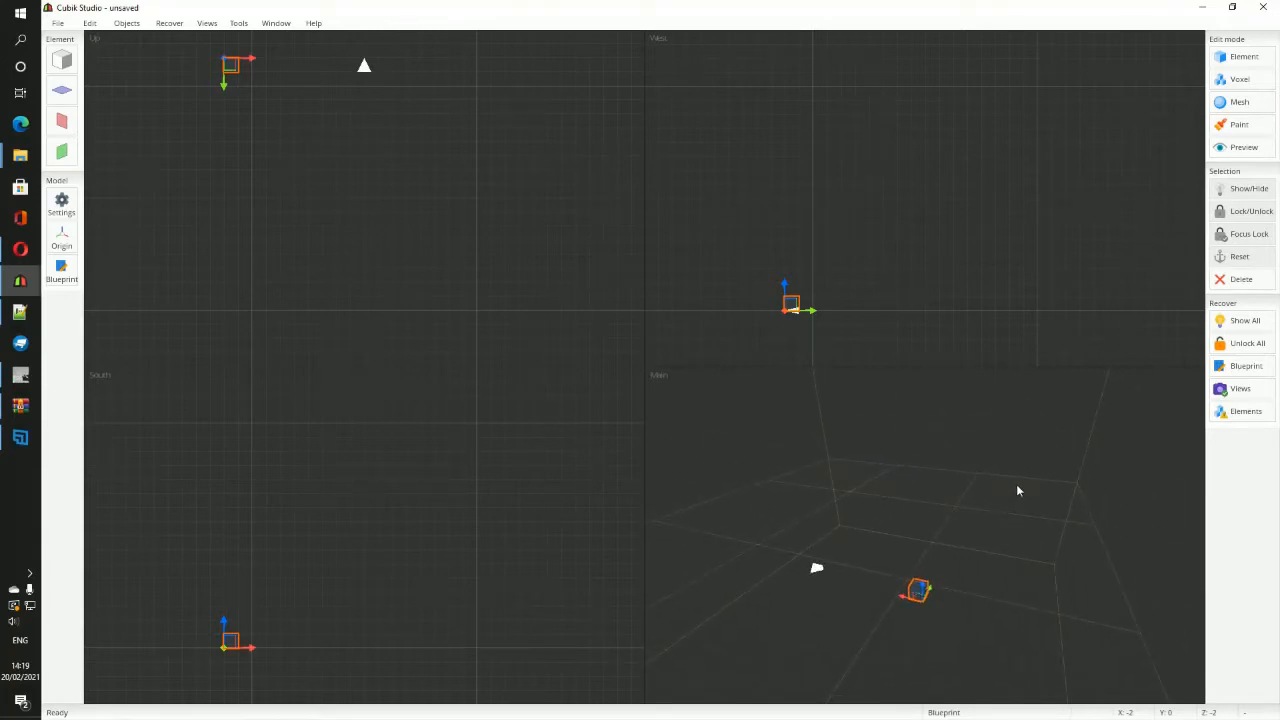
mouse_move(988, 508)
middle_down()
mouse_move(869, 517)
mouse_move(963, 517)
mouse_move(1012, 488)
mouse_move(930, 512)
mouse_move(994, 514)
mouse_move(867, 521)
mouse_move(993, 518)
middle_up()
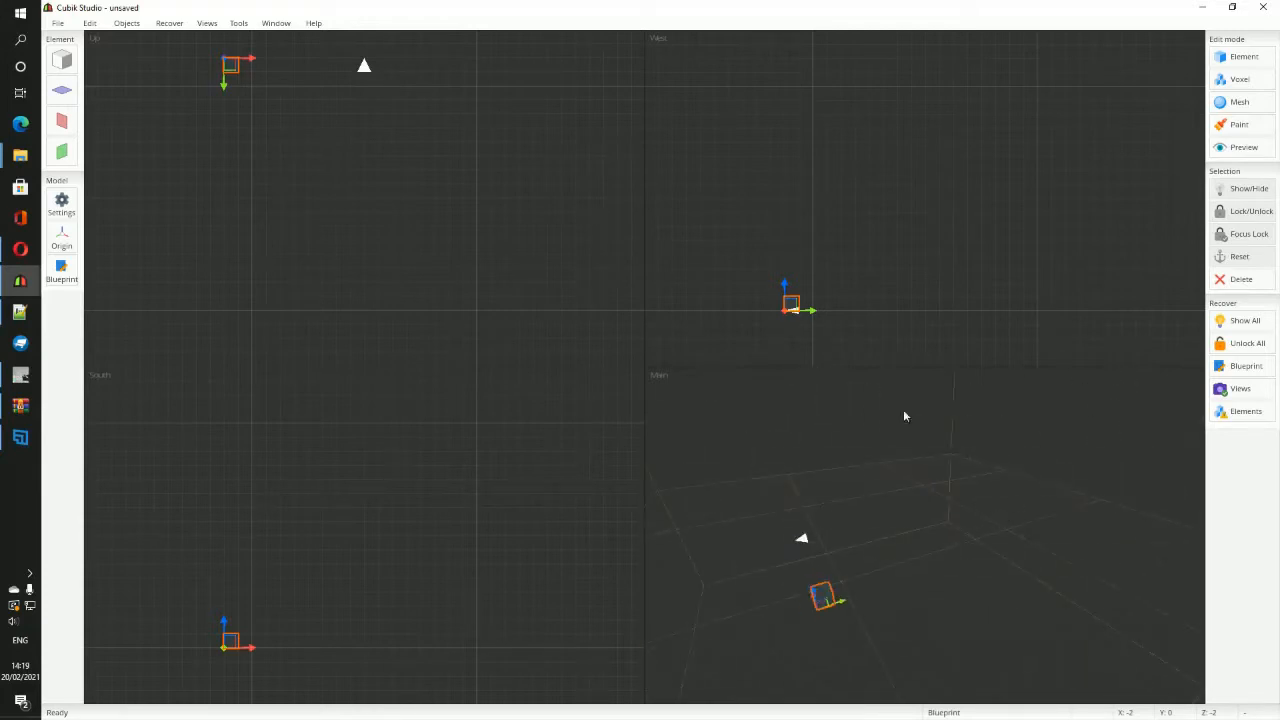
Step: Show the Main view alone across the whole workspace, then restore the four-view layout
double_click(658, 377)
mouse_move(657, 377)
middle_down()
mouse_move(583, 589)
mouse_move(727, 542)
mouse_move(666, 523)
mouse_move(521, 381)
middle_up()
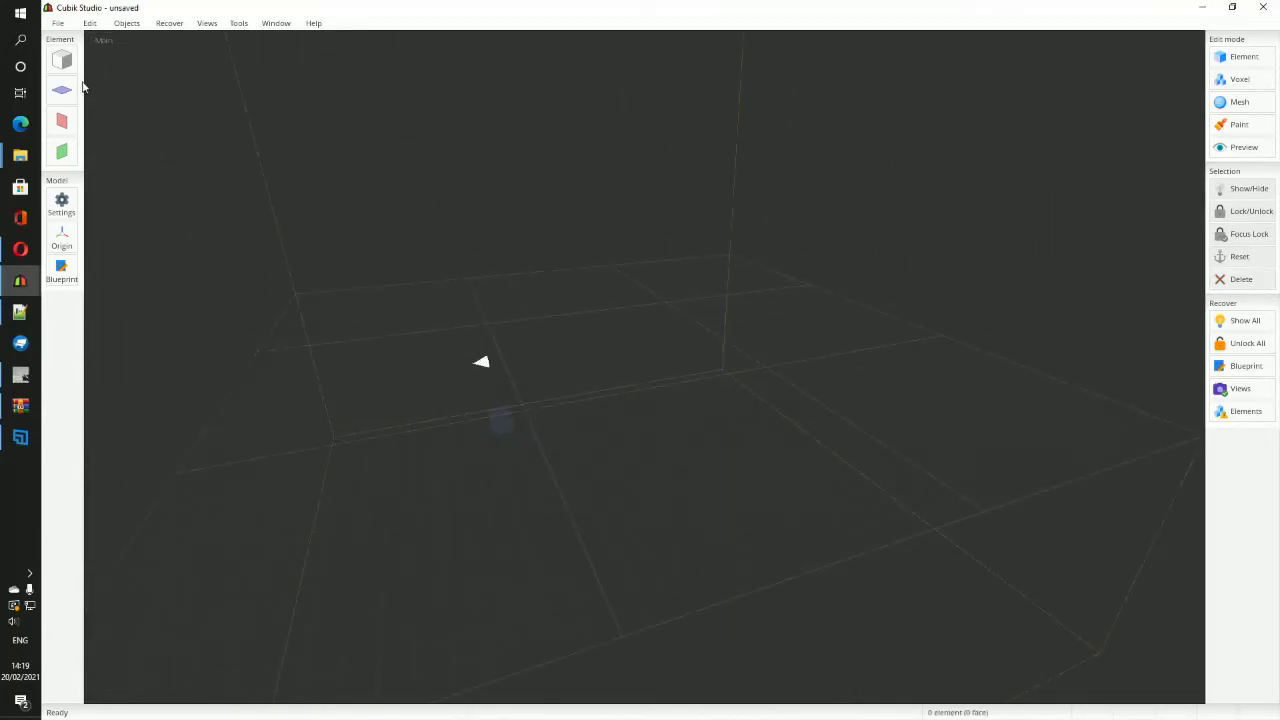
double_click(101, 40)
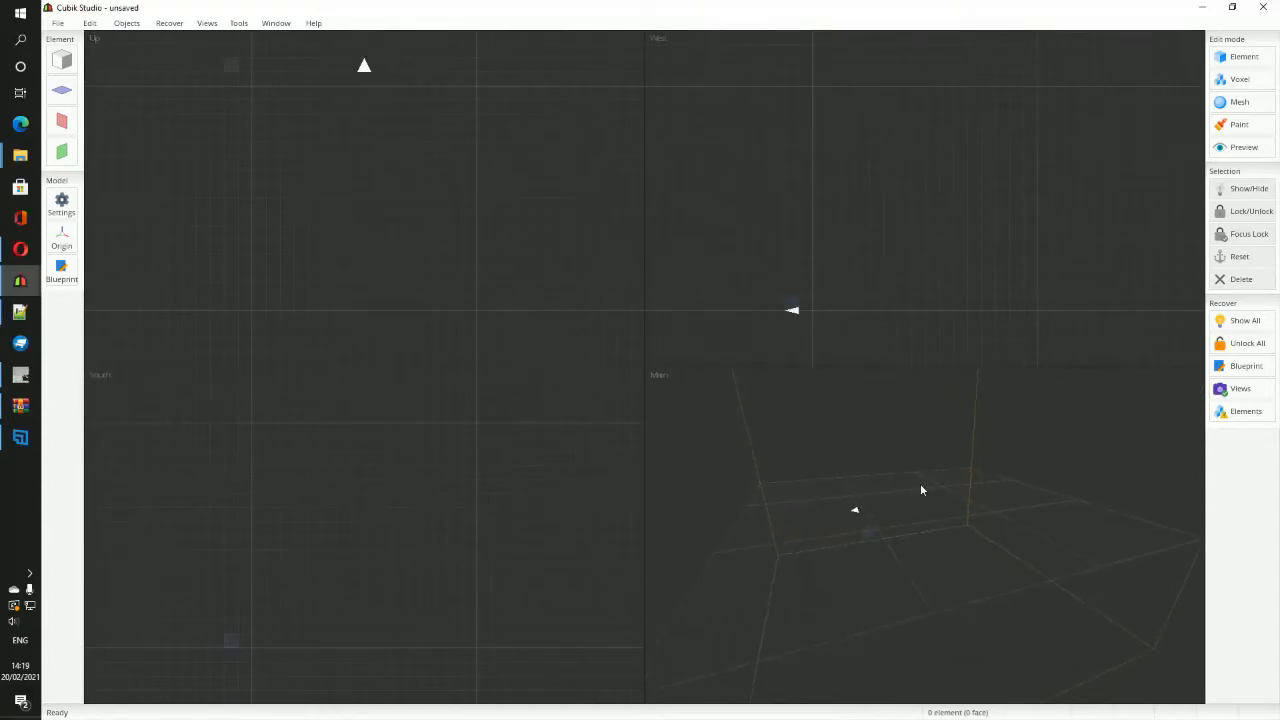
Step: Inspect the blueprint cube up close and from farther away in the Main view
mouse_move(921, 486)
middle_down()
mouse_move(934, 533)
mouse_move(963, 524)
mouse_move(939, 531)
mouse_move(914, 594)
mouse_move(966, 546)
mouse_move(1037, 557)
mouse_move(1043, 541)
middle_up()
scroll(924, 531, up, 2)
click(911, 534)
click(1063, 557)
scroll(893, 546, up, 3)
middle_drag(892, 540, 898, 563)
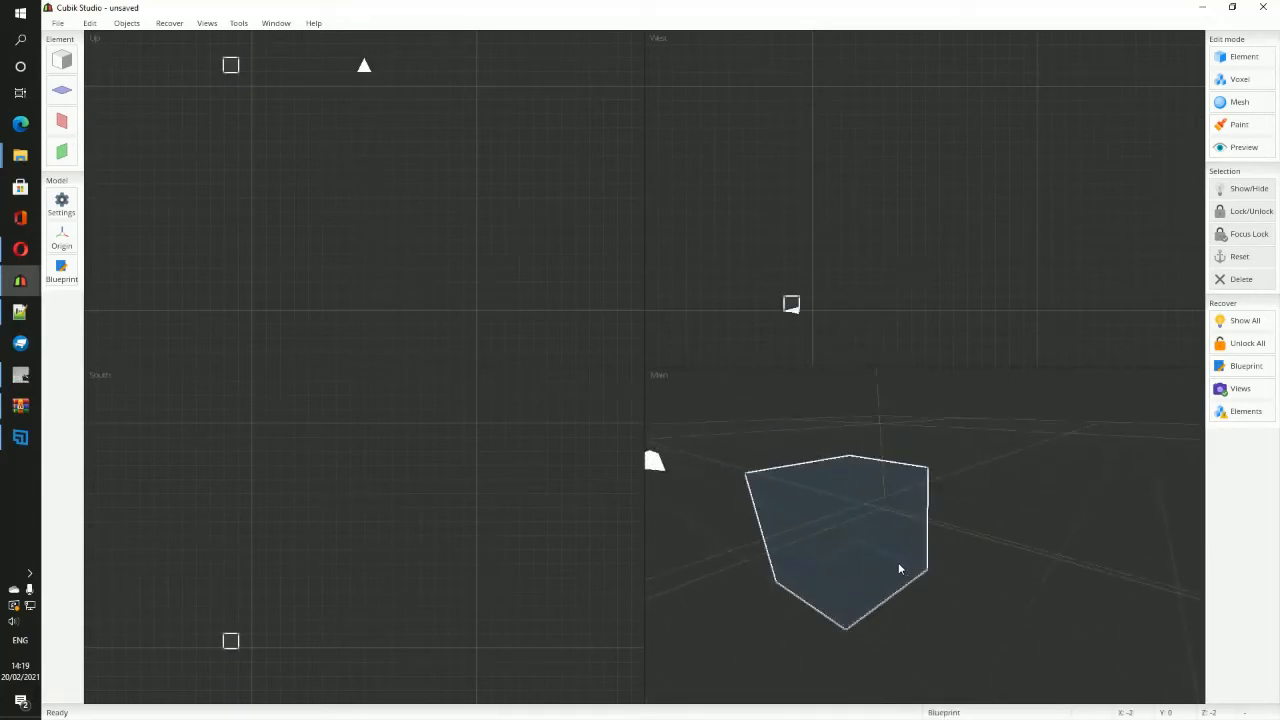
scroll(922, 536, down, 3)
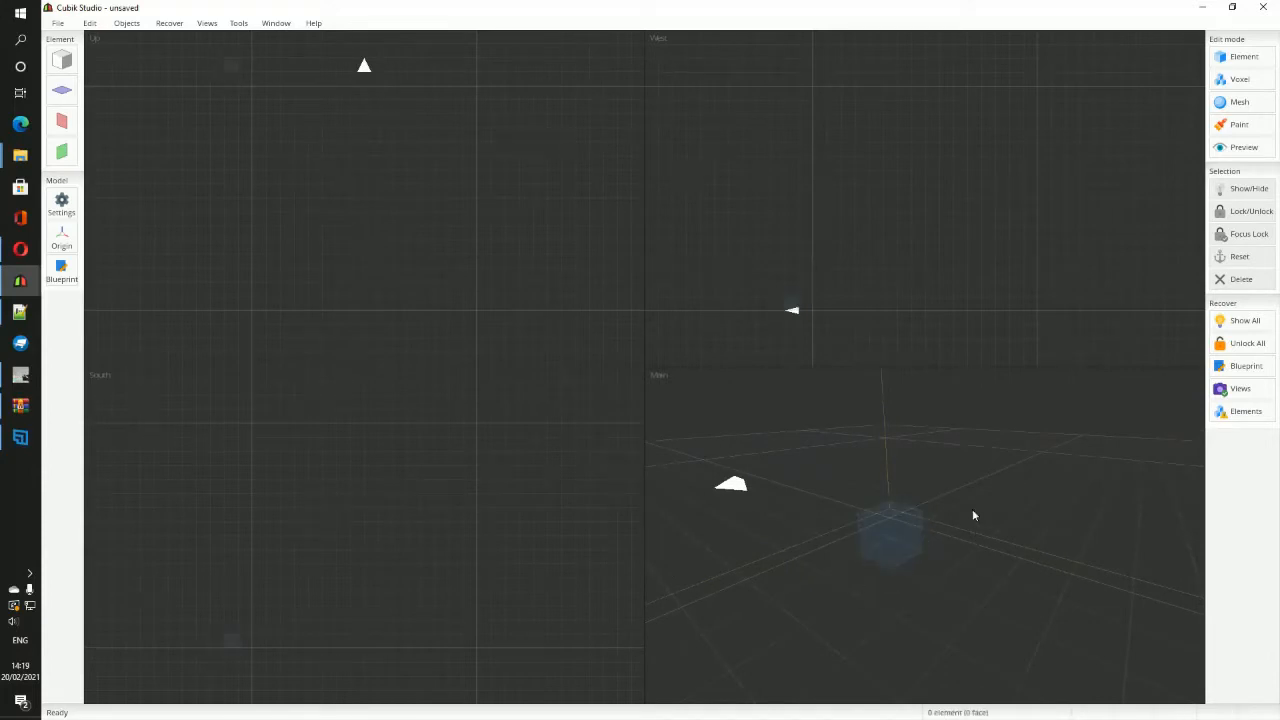
scroll(926, 495, down, 2)
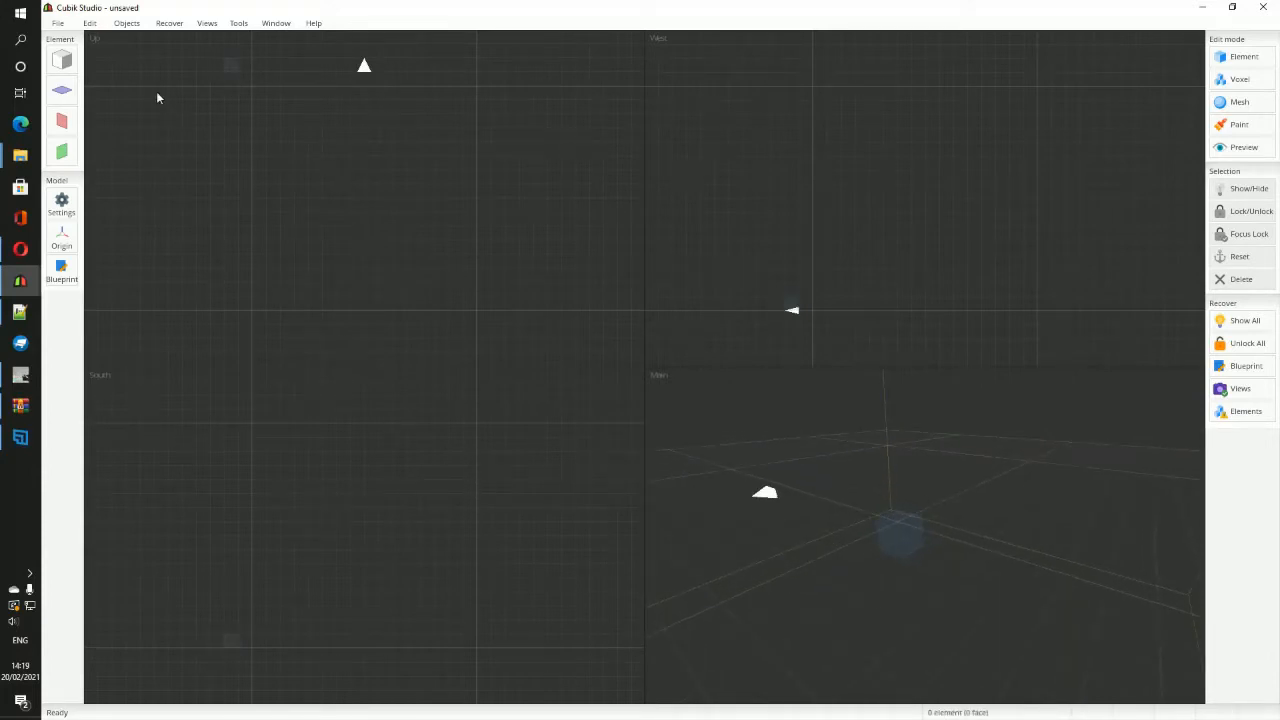
Step: Add a cube element over the blueprint and stretch it to be taller and deeper
click(66, 58)
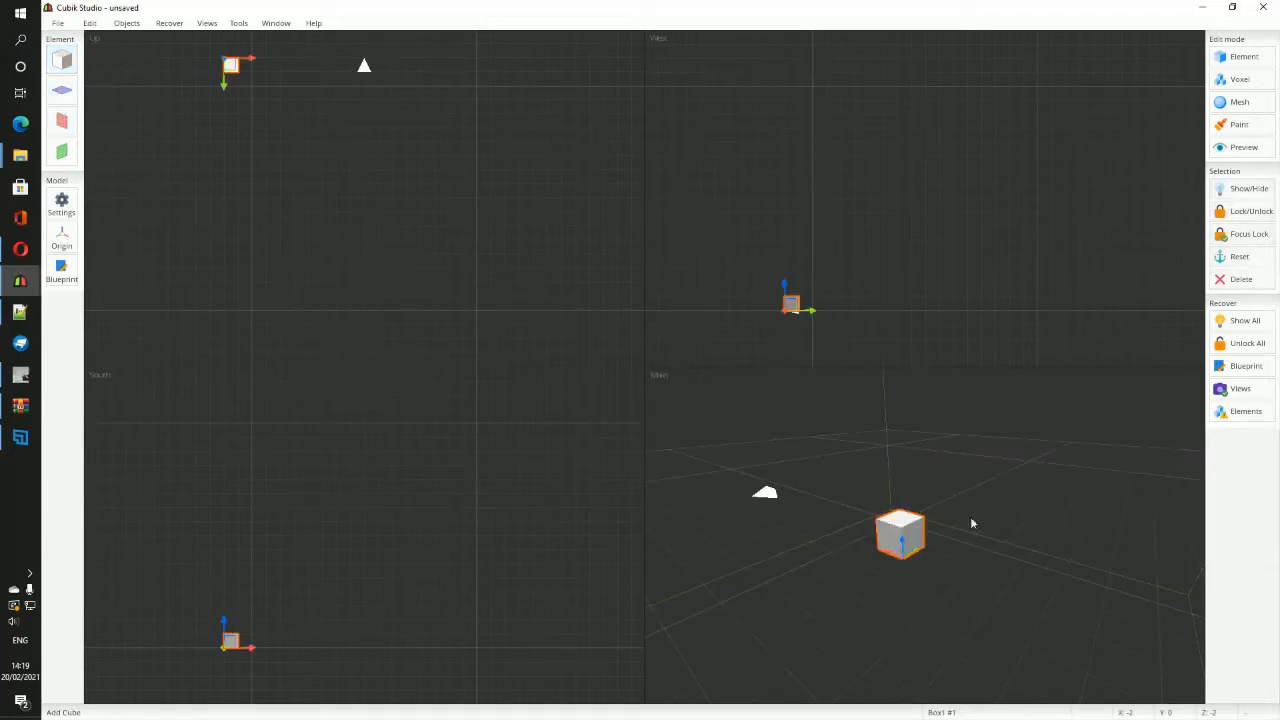
middle_drag(967, 543, 949, 547)
scroll(832, 572, up, 2)
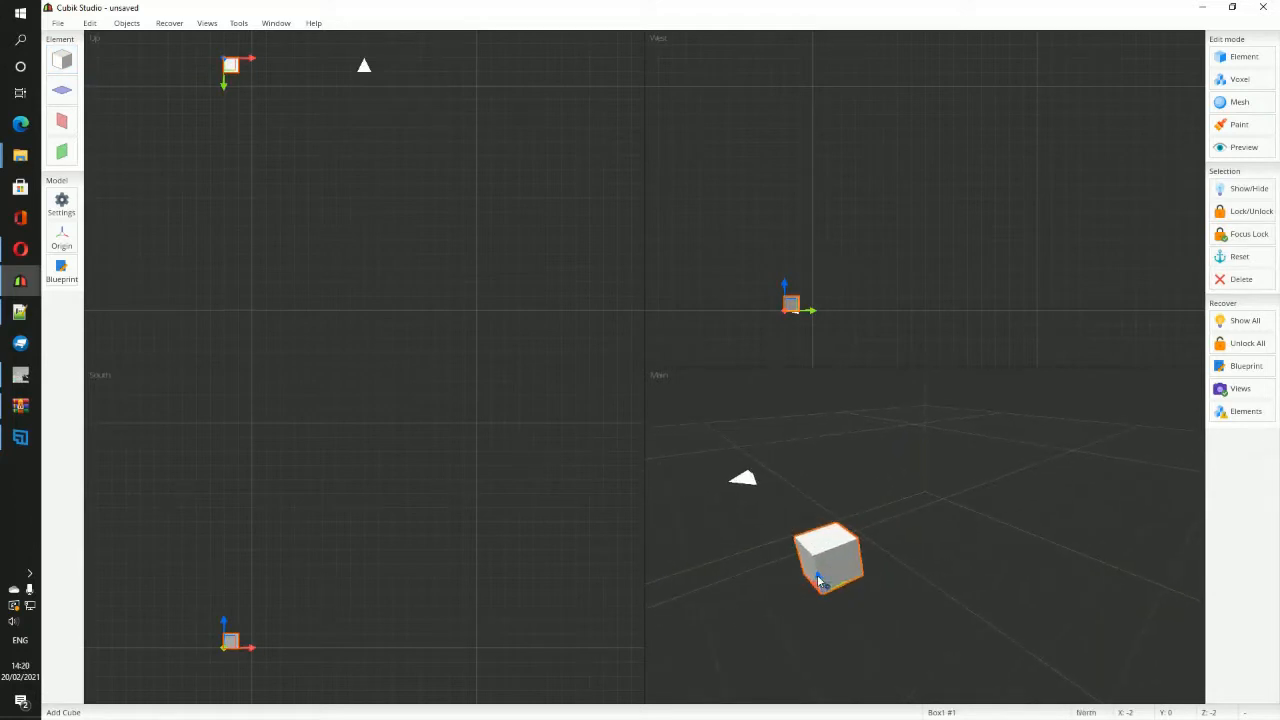
drag(817, 578, 802, 550)
drag(847, 587, 871, 581)
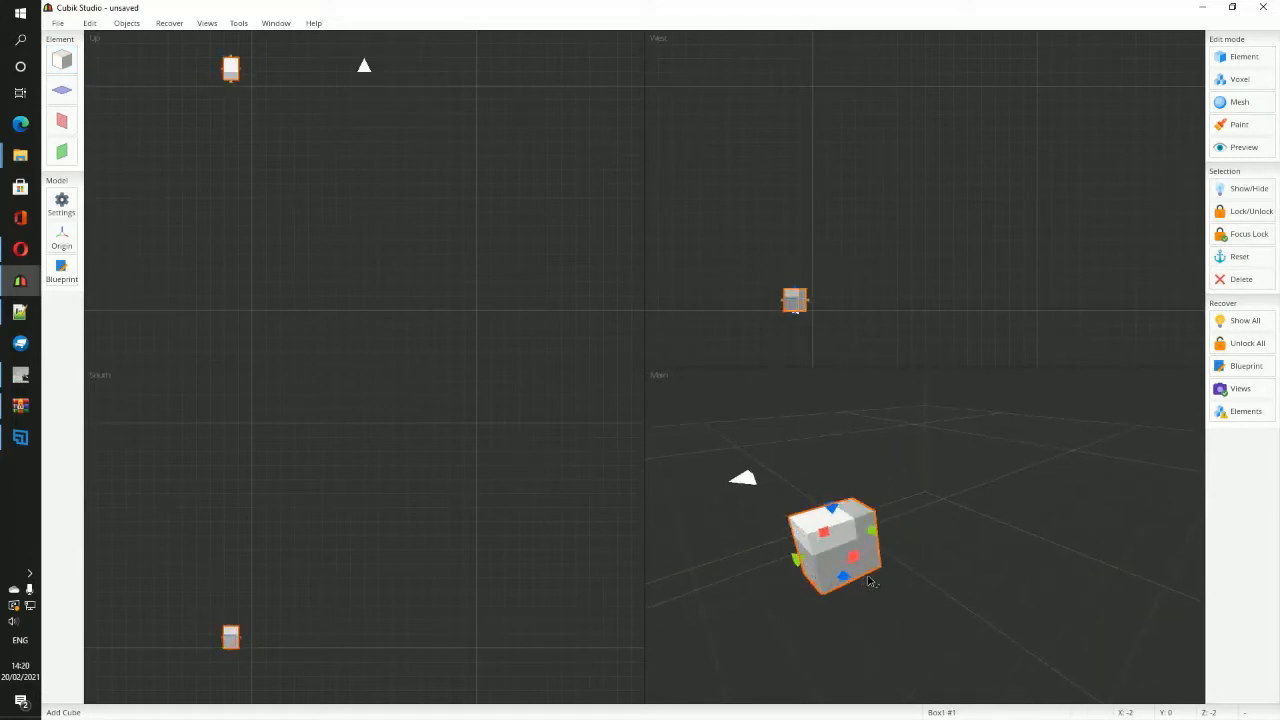
middle_drag(871, 581, 951, 586)
scroll(942, 578, up, 2)
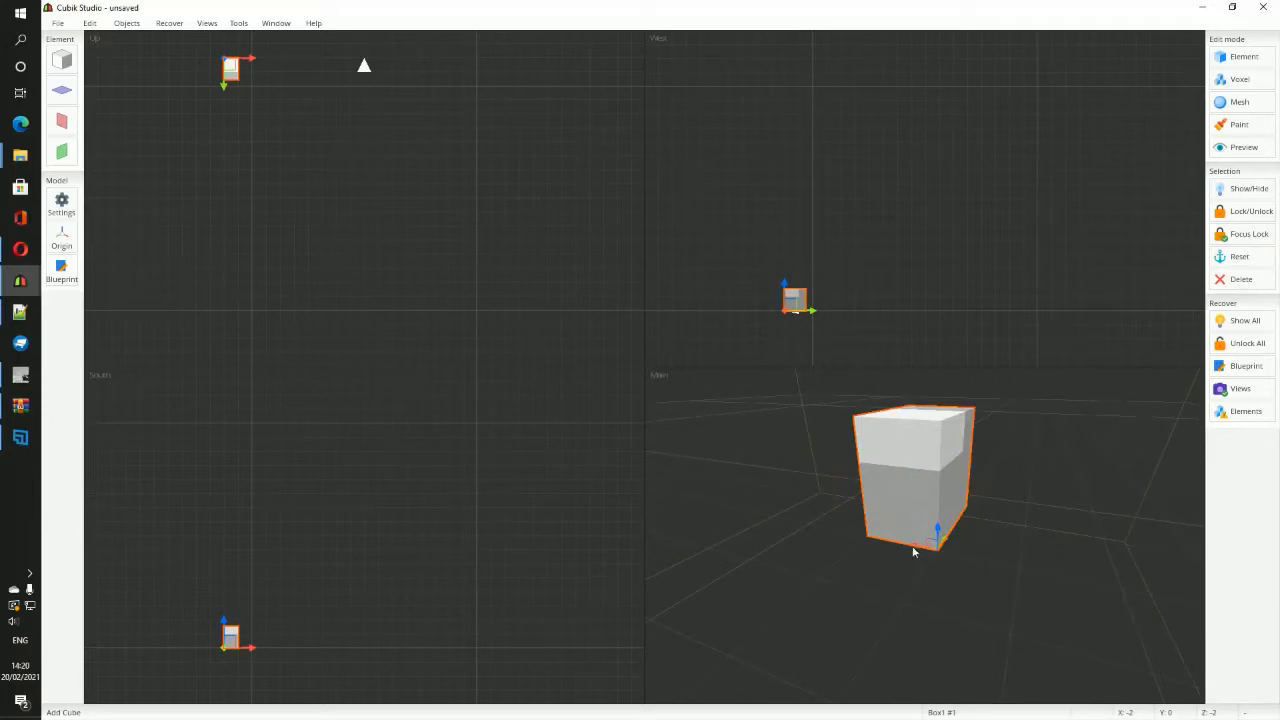
drag(912, 547, 896, 588)
middle_drag(953, 557, 929, 579)
scroll(929, 556, up, 3)
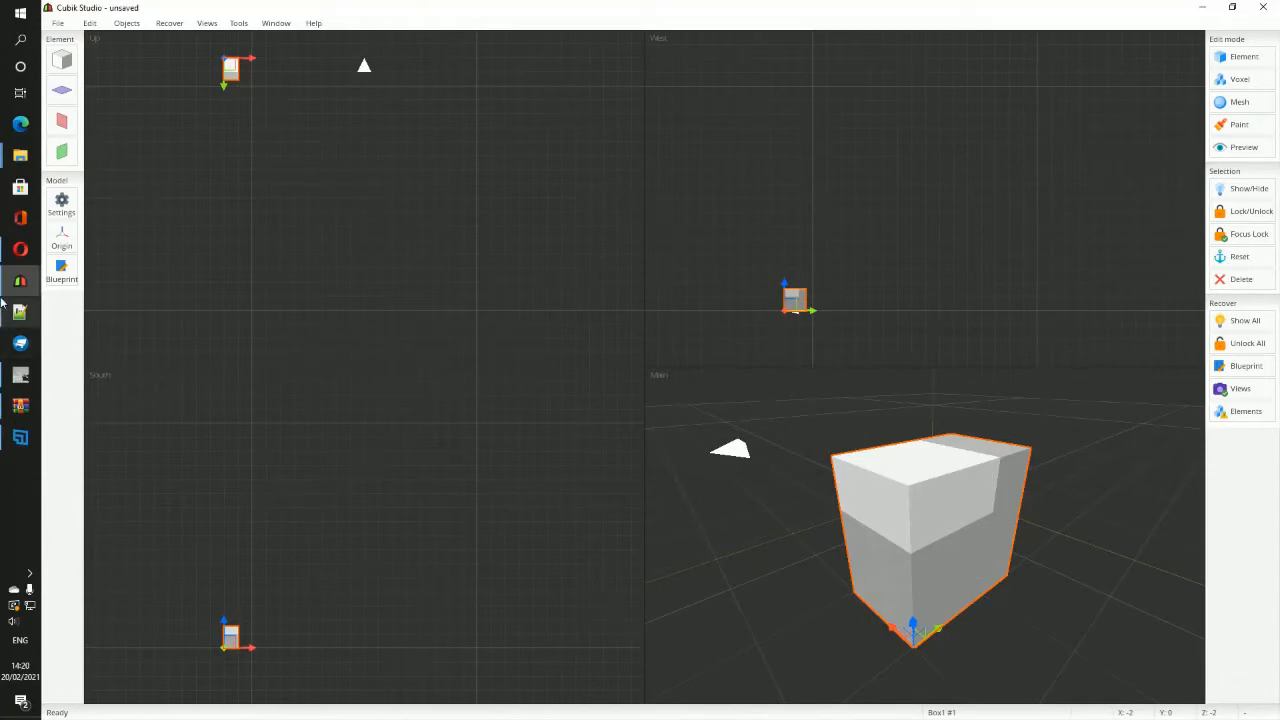
Step: Switch to the Cubik Studio window with the molten axe model and examine the voxels of its handle and horned skull up close
mouse_move(35, 275)
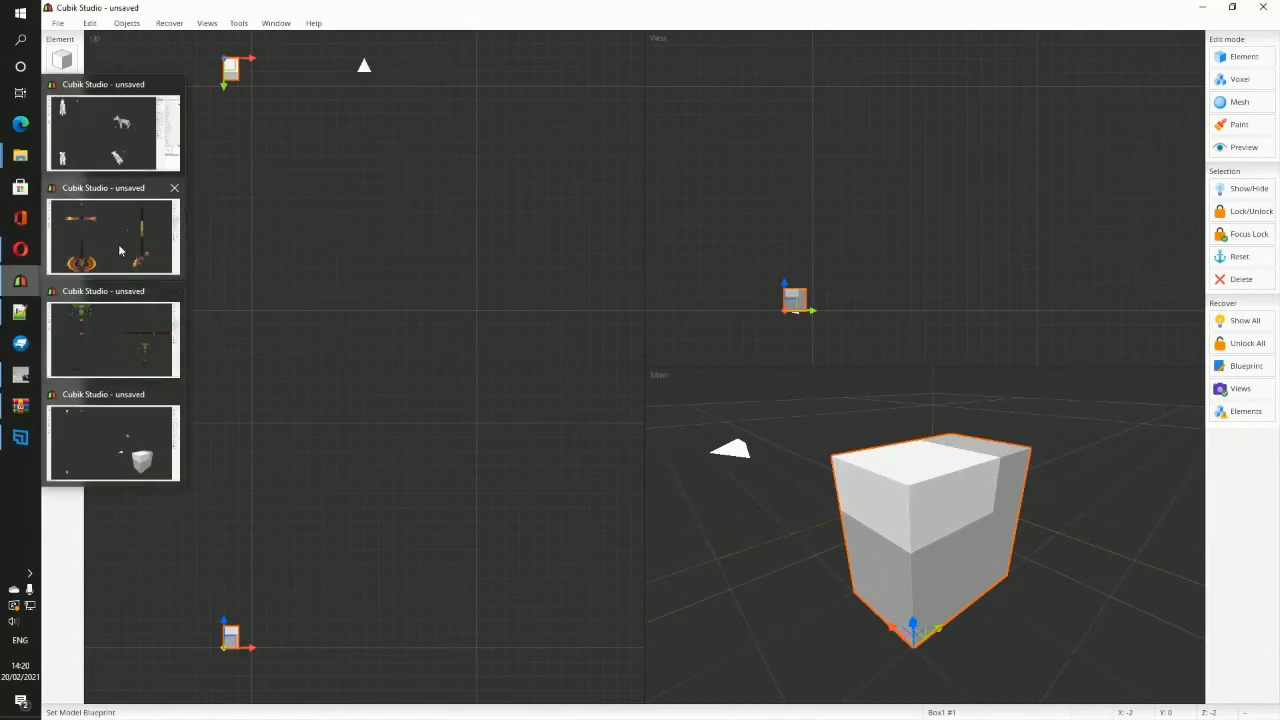
click(113, 232)
scroll(979, 541, up, 6)
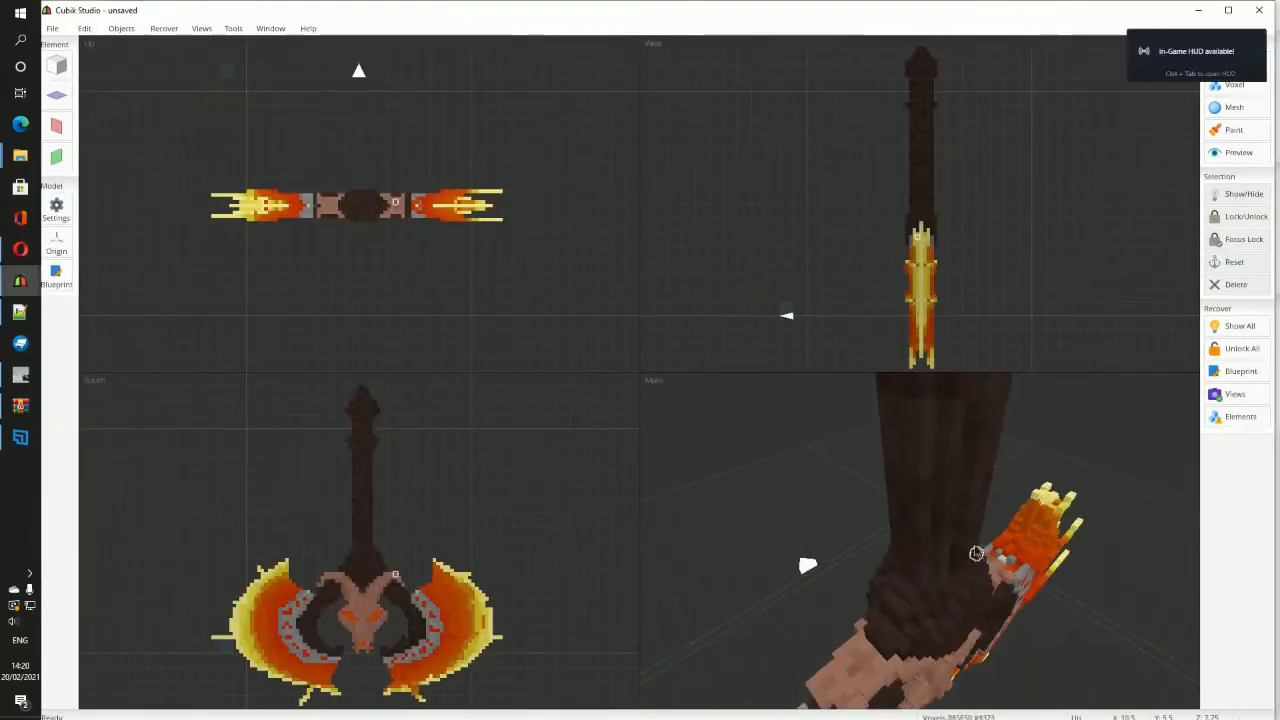
click(963, 553)
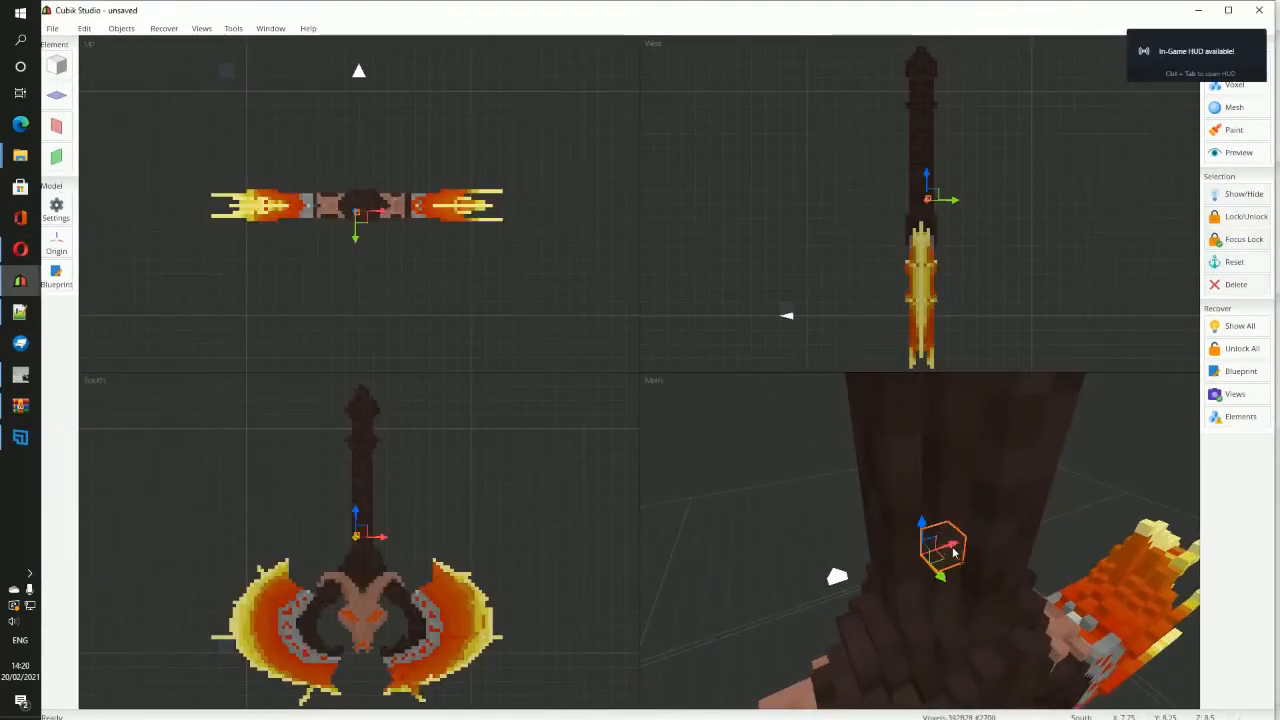
scroll(966, 560, down, 5)
middle_drag(966, 561, 944, 544)
scroll(931, 532, up, 3)
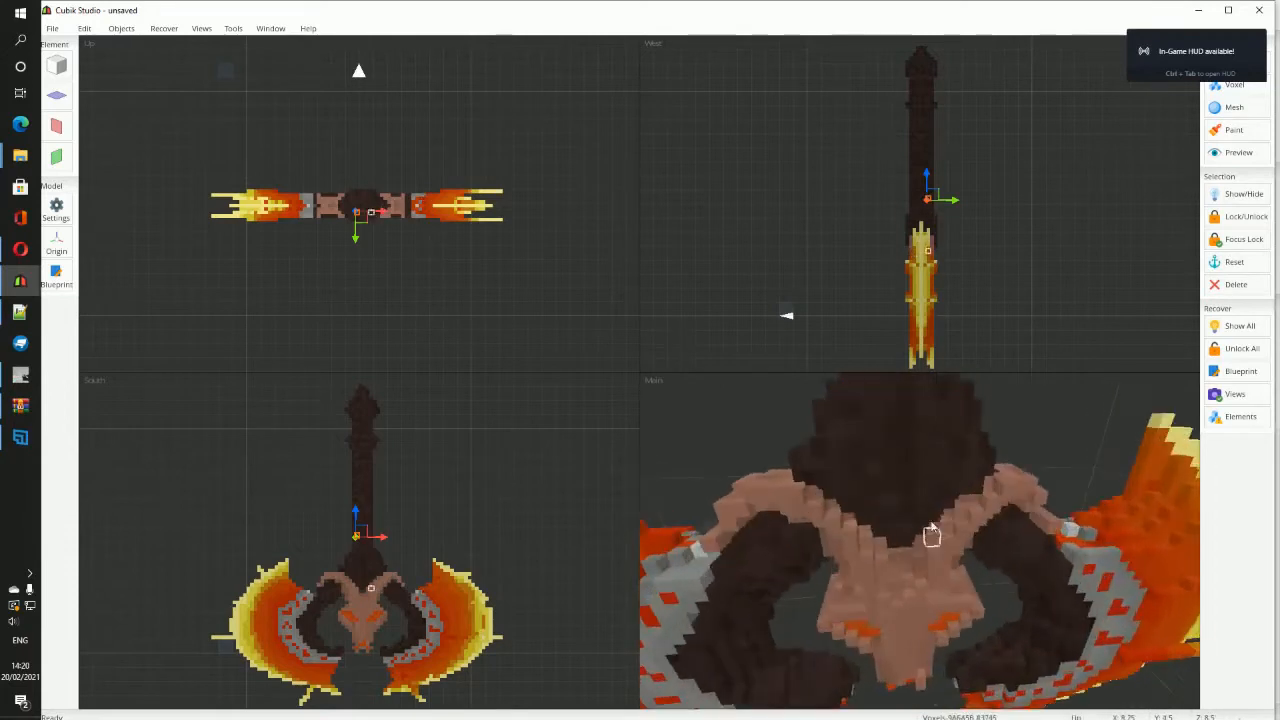
scroll(928, 530, down, 3)
middle_drag(880, 472, 884, 428)
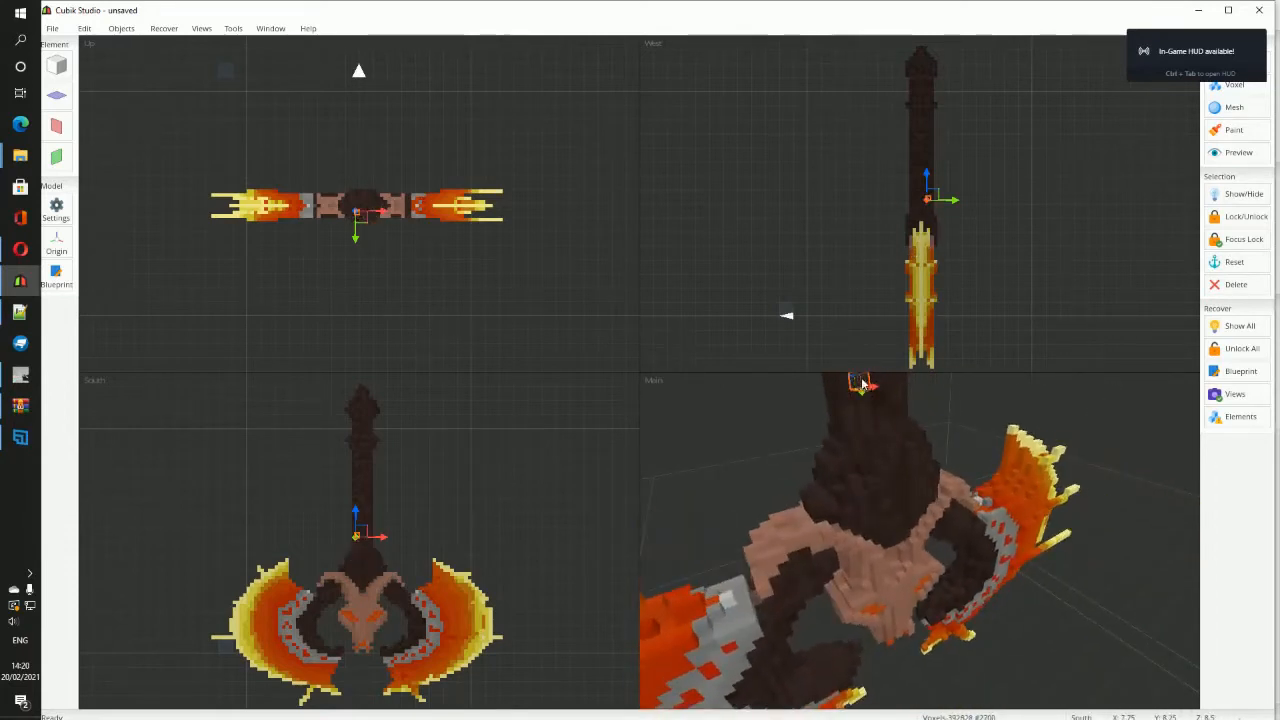
click(876, 428)
click(891, 458)
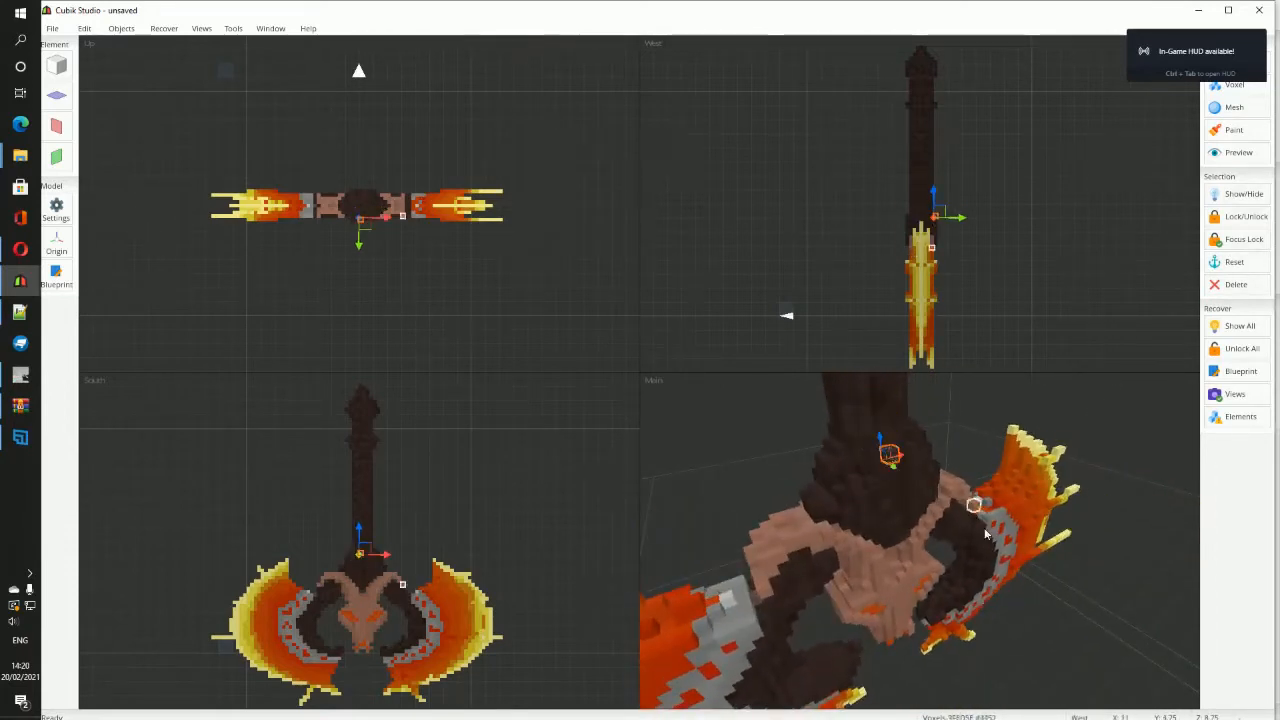
Step: Examine the whole molten axe and its flaming blades from the front and from an angle
middle_drag(976, 512, 1003, 576)
scroll(960, 532, down, 3)
scroll(1038, 580, down, 3)
scroll(1025, 584, down, 4)
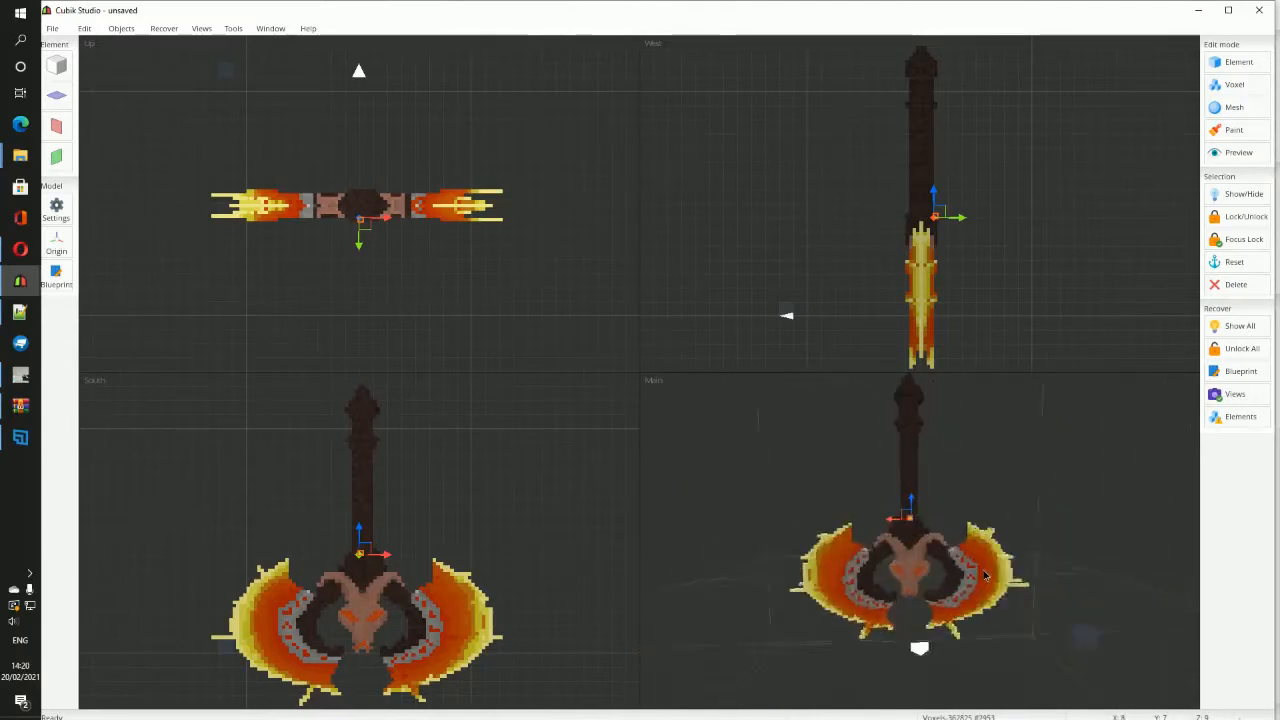
scroll(1005, 580, up, 5)
scroll(1000, 575, up, 8)
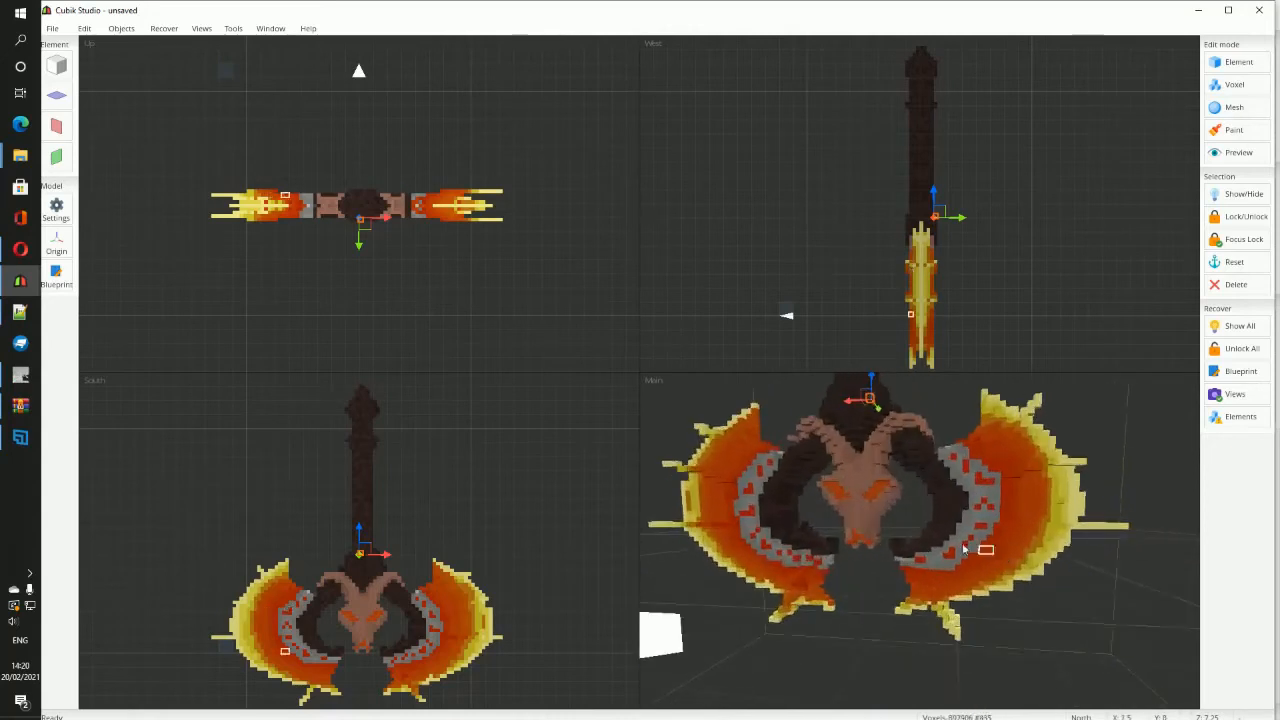
scroll(985, 551, down, 5)
middle_drag(985, 553, 1037, 563)
scroll(928, 564, down, 4)
scroll(960, 570, down, 2)
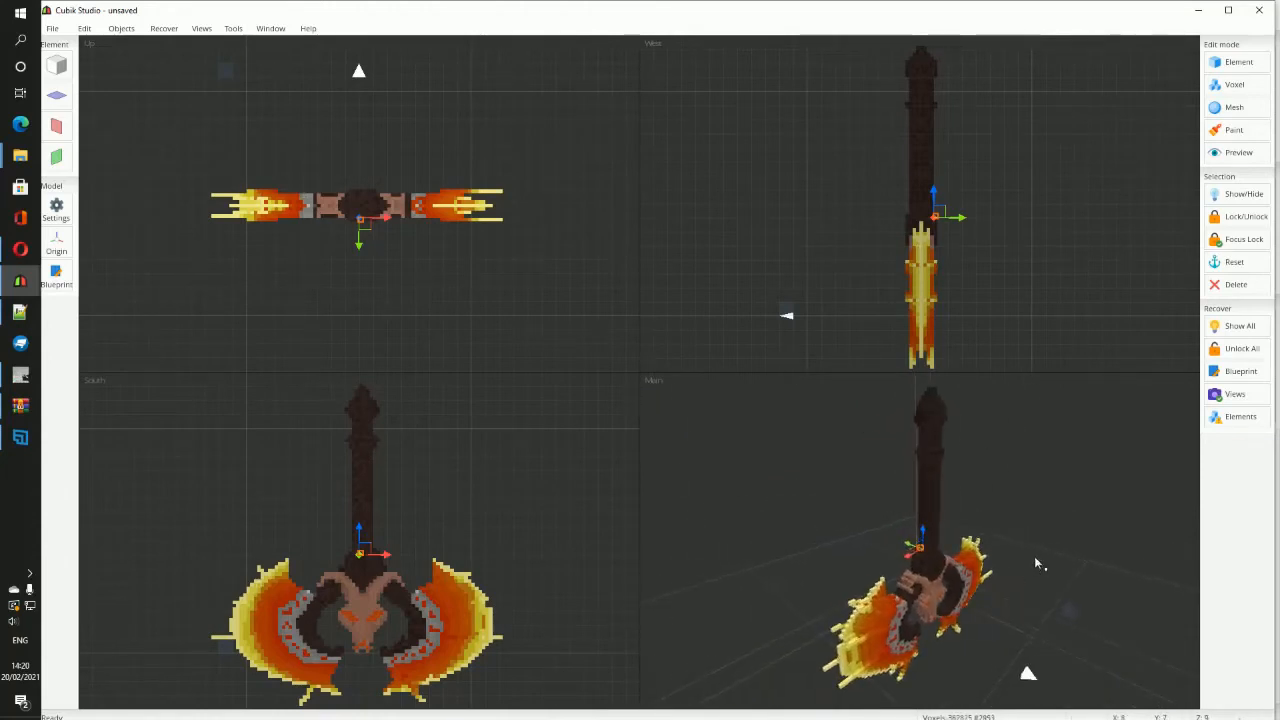
Step: Enter Element edit mode and look through the axe model's list of voxel elements
click(1238, 62)
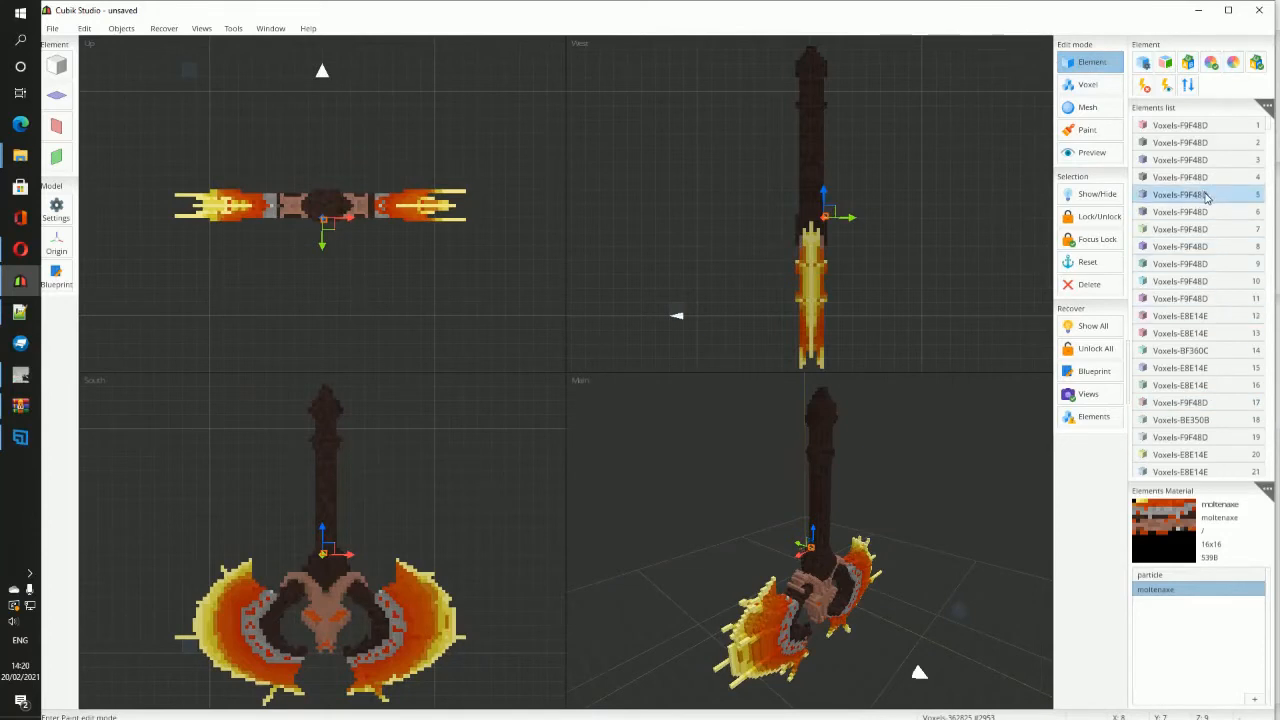
scroll(1205, 197, down, 12)
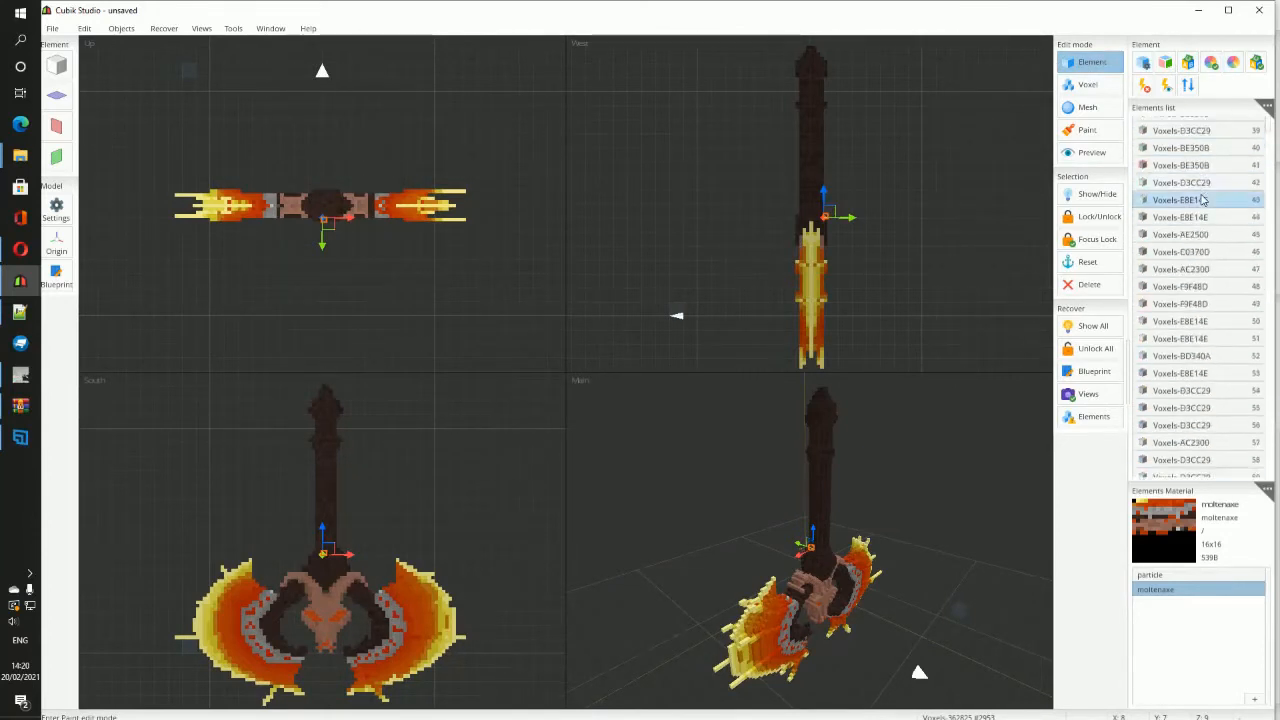
scroll(1205, 200, down, 17)
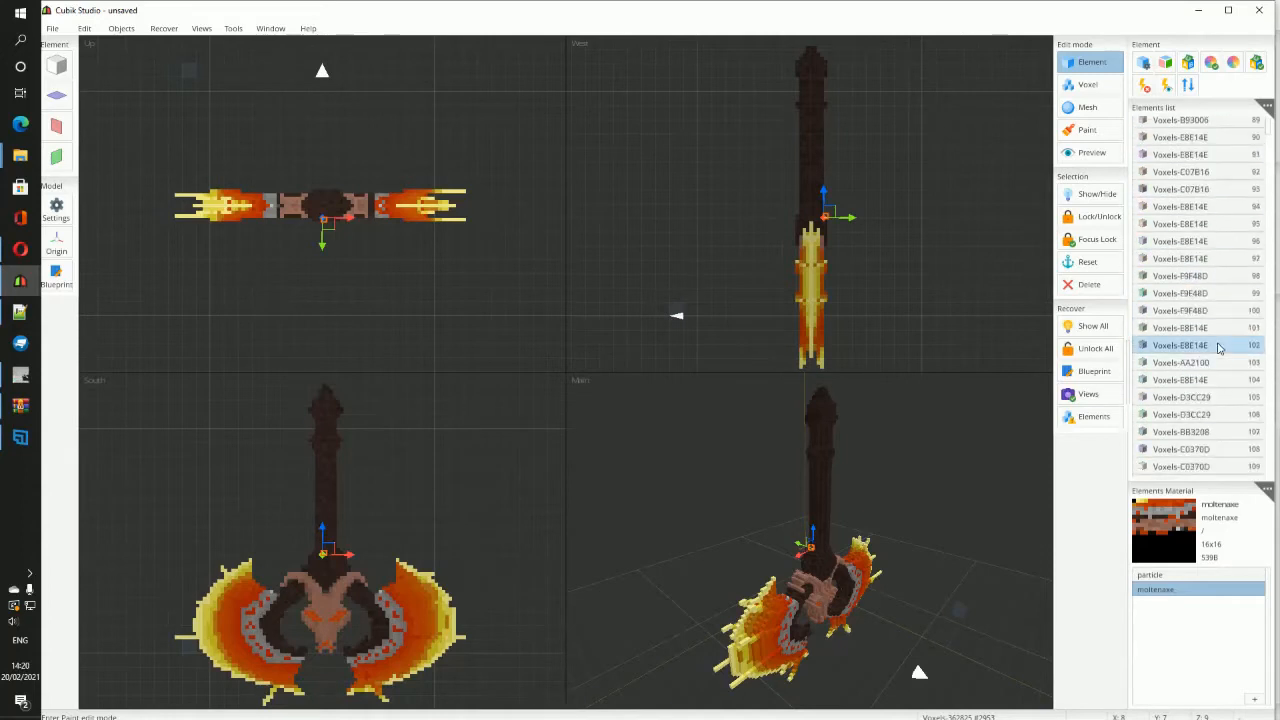
Step: Go to the end of the molten axe's element list and select the last voxel element
scroll(1218, 347, down, 9)
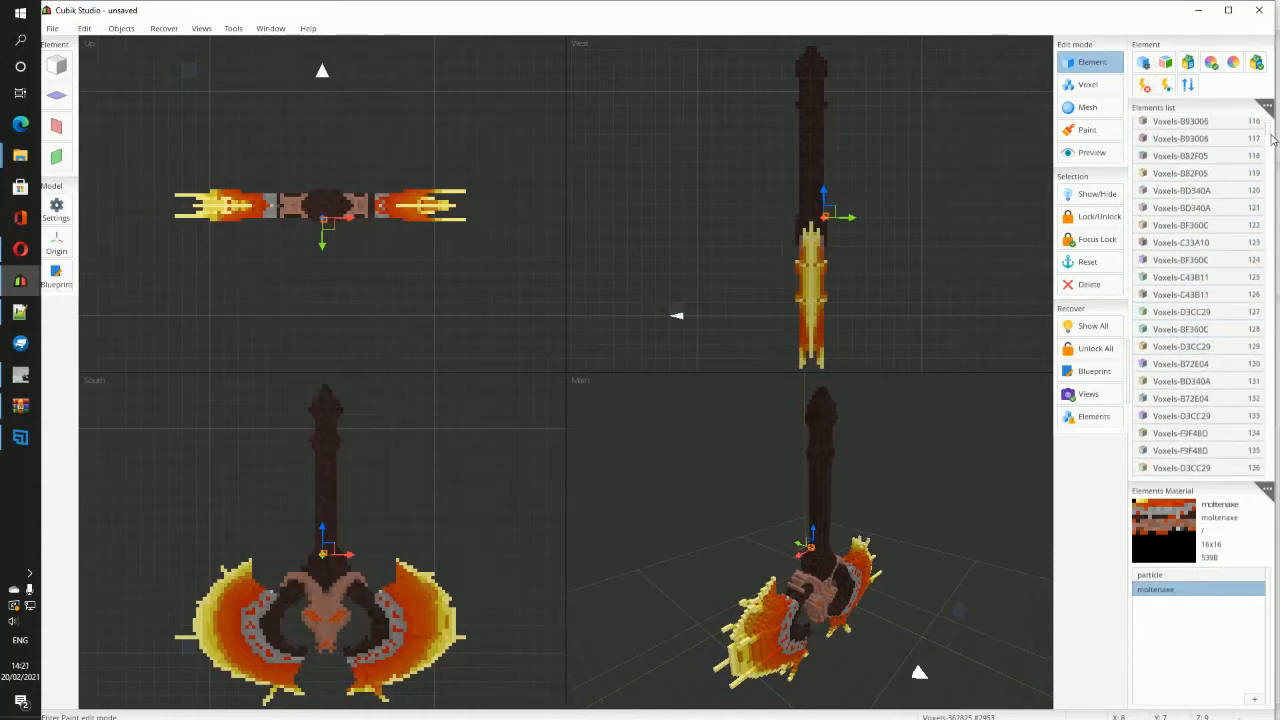
drag(1274, 151, 1274, 489)
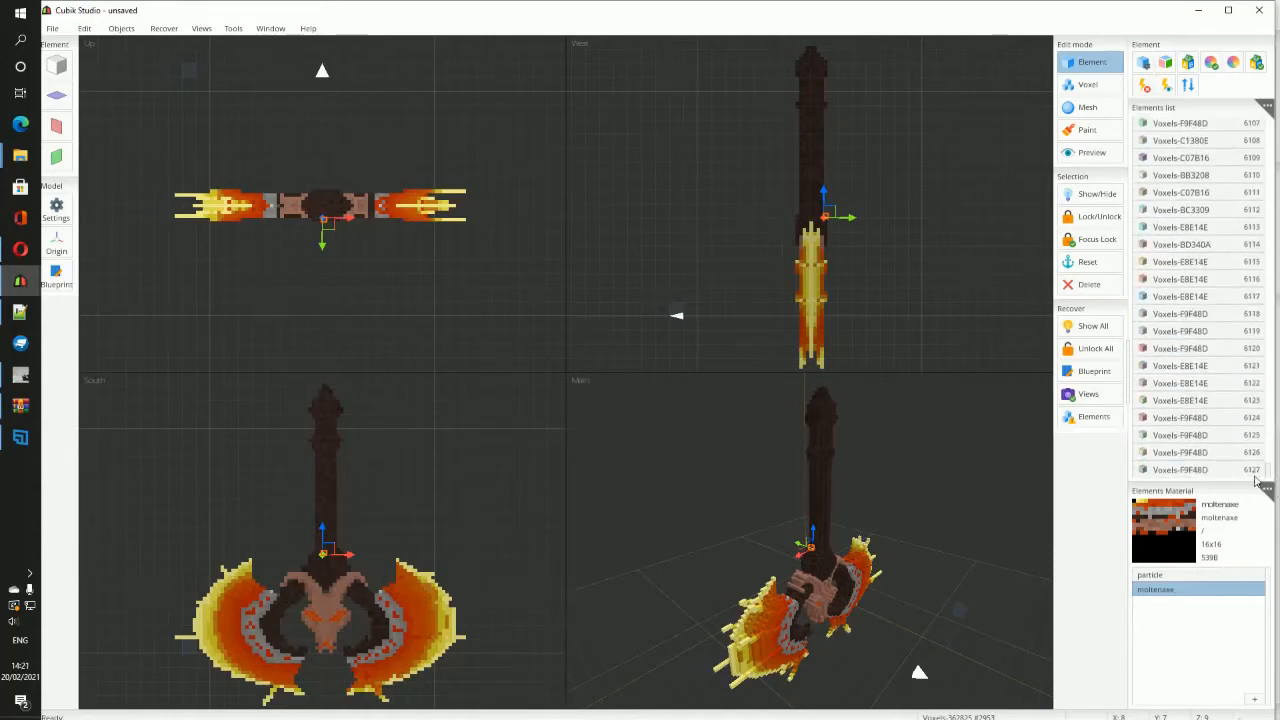
click(1246, 476)
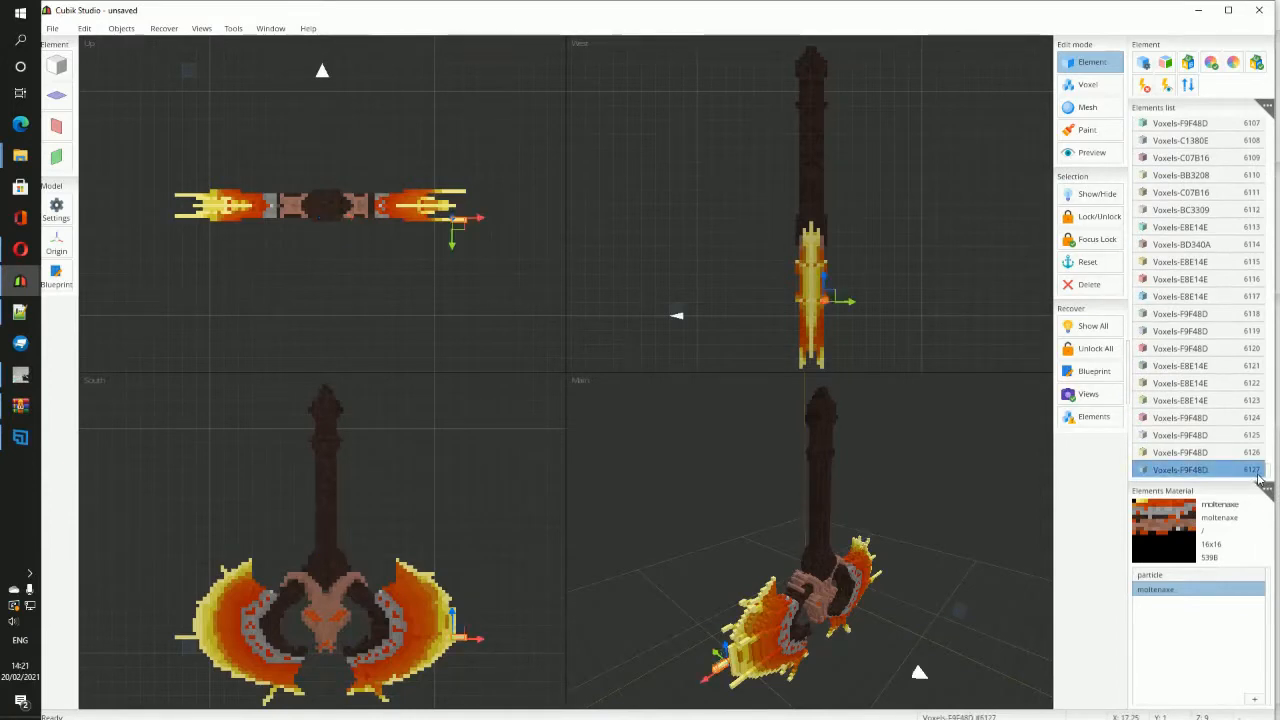
Step: Examine the molten axe's skull, blades and handle up close, as a whole and from several angles
scroll(691, 614, up, 4)
middle_drag(691, 614, 777, 586)
scroll(777, 586, up, 4)
middle_drag(866, 577, 883, 586)
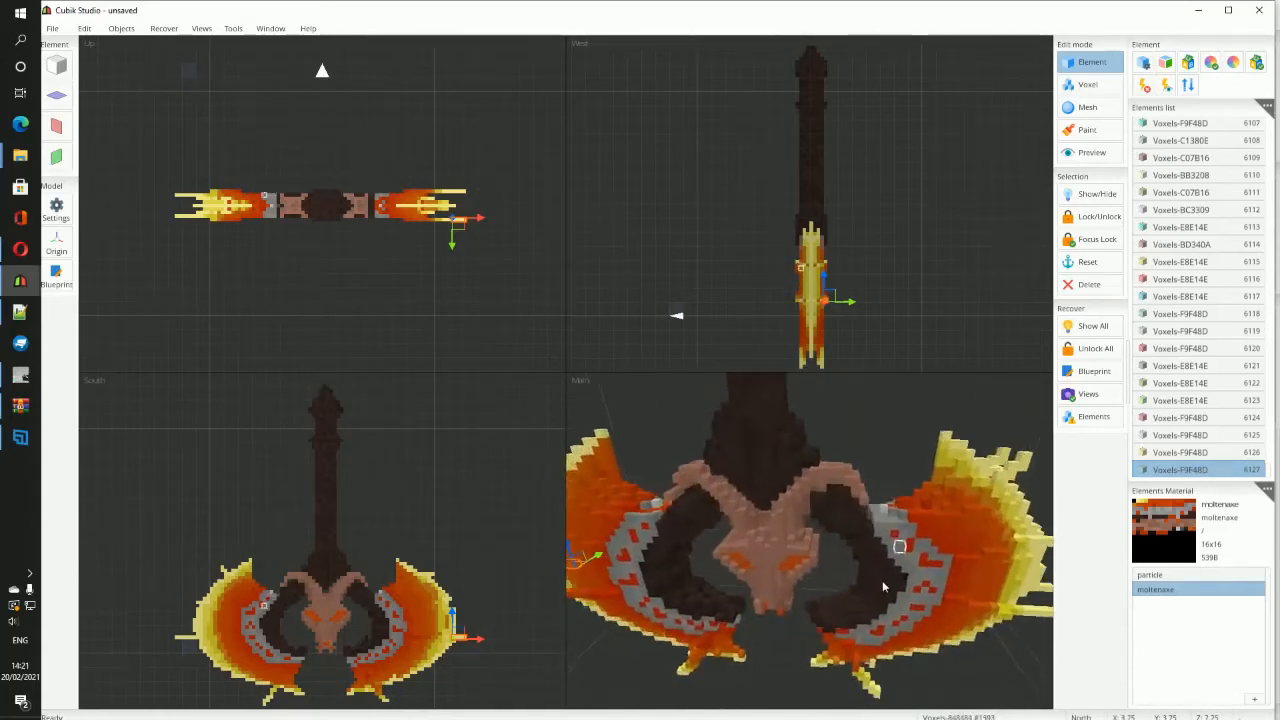
scroll(883, 586, down, 4)
middle_drag(720, 645, 822, 557)
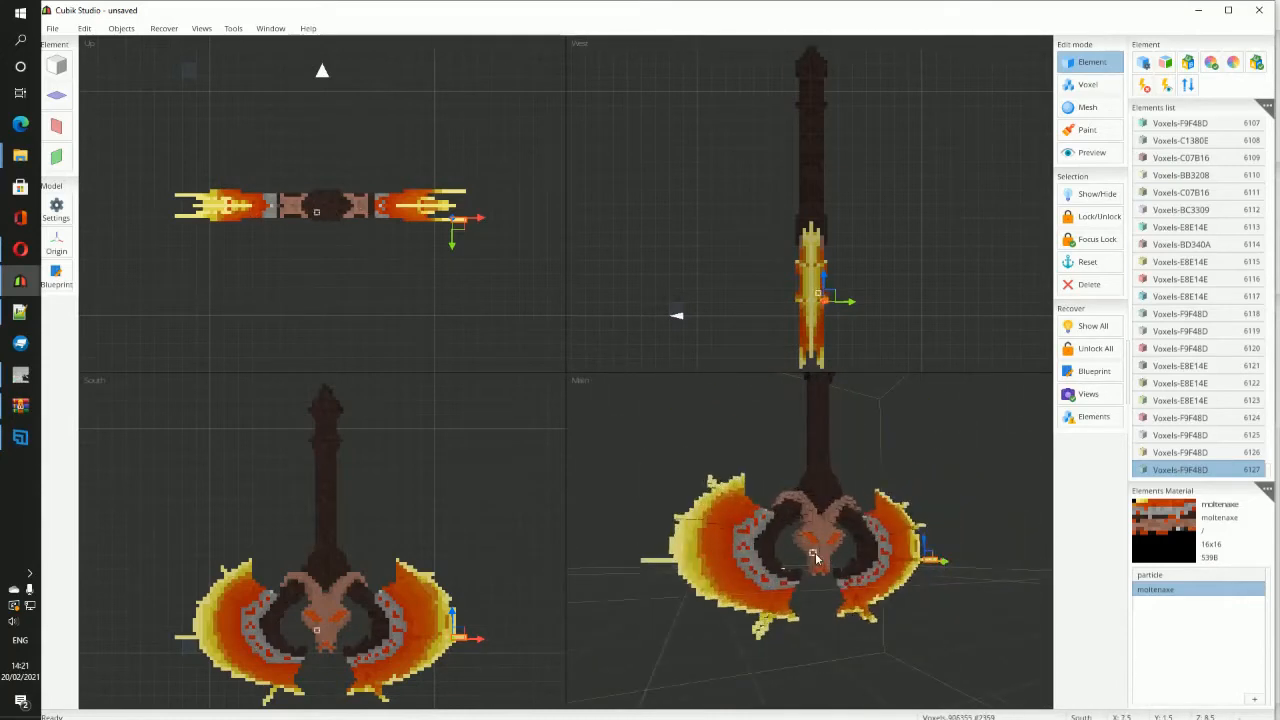
scroll(911, 586, up, 3)
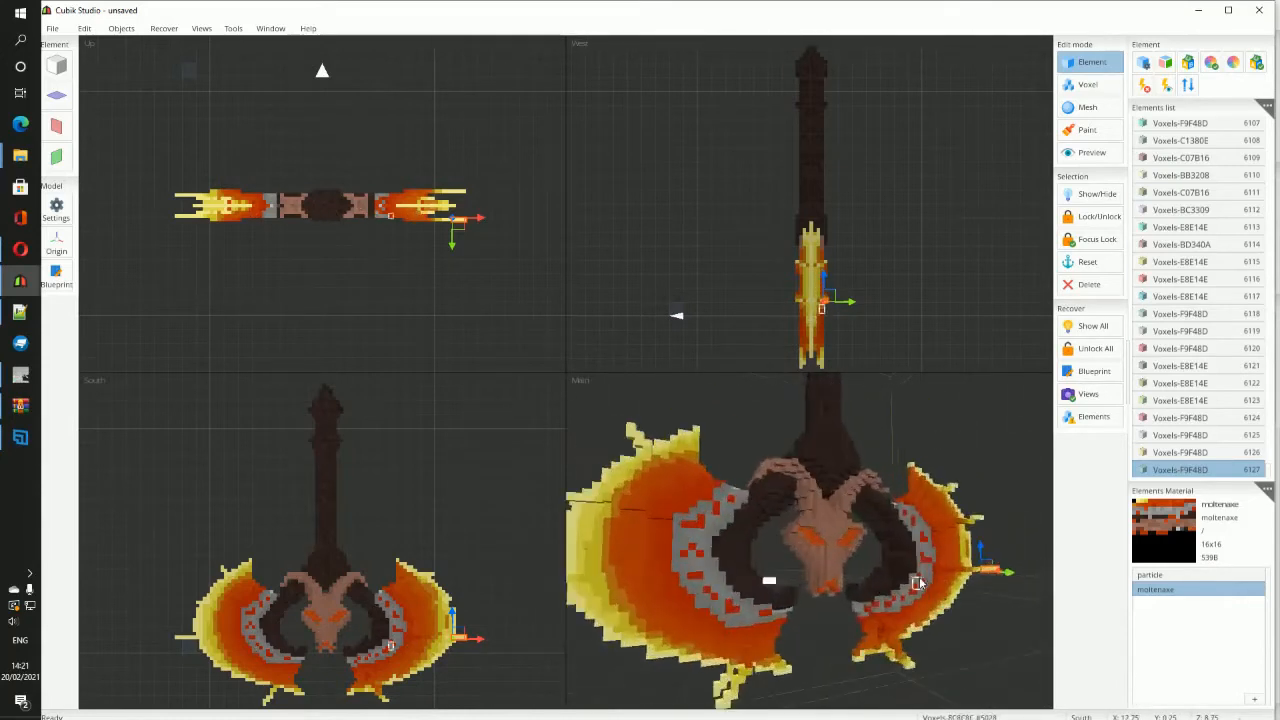
middle_drag(918, 583, 895, 625)
scroll(868, 596, down, 4)
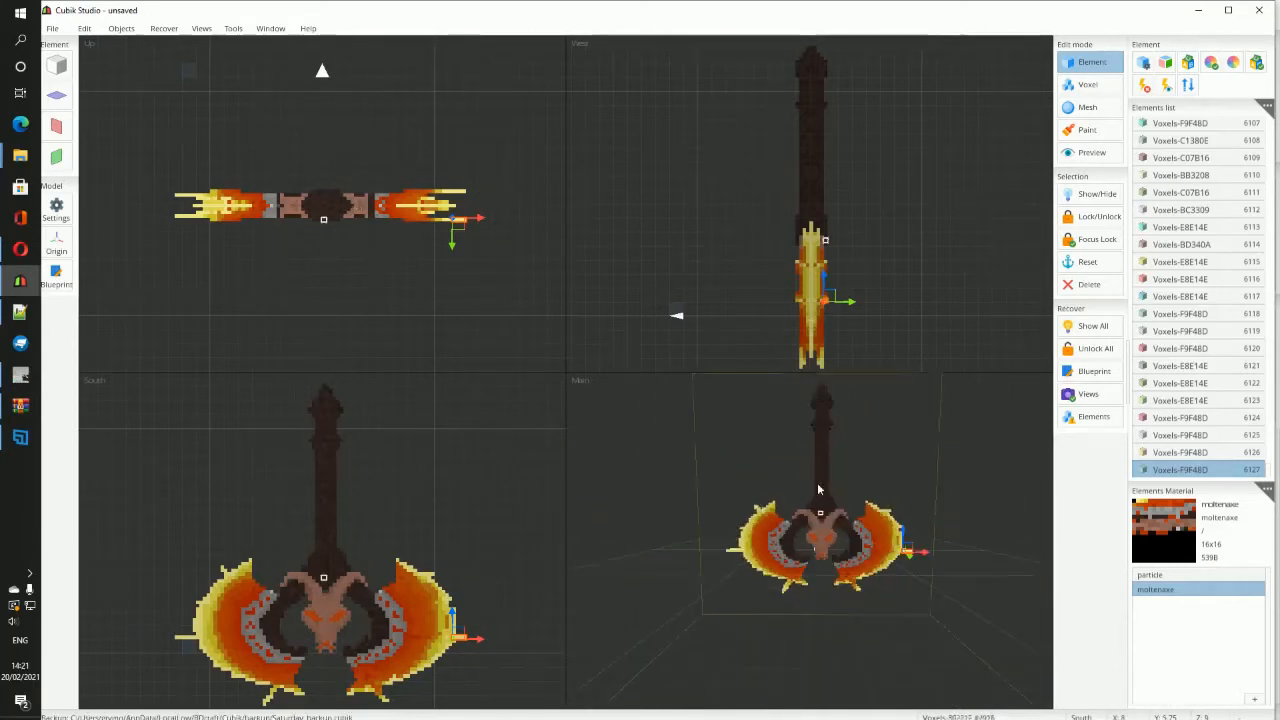
scroll(888, 500, up, 5)
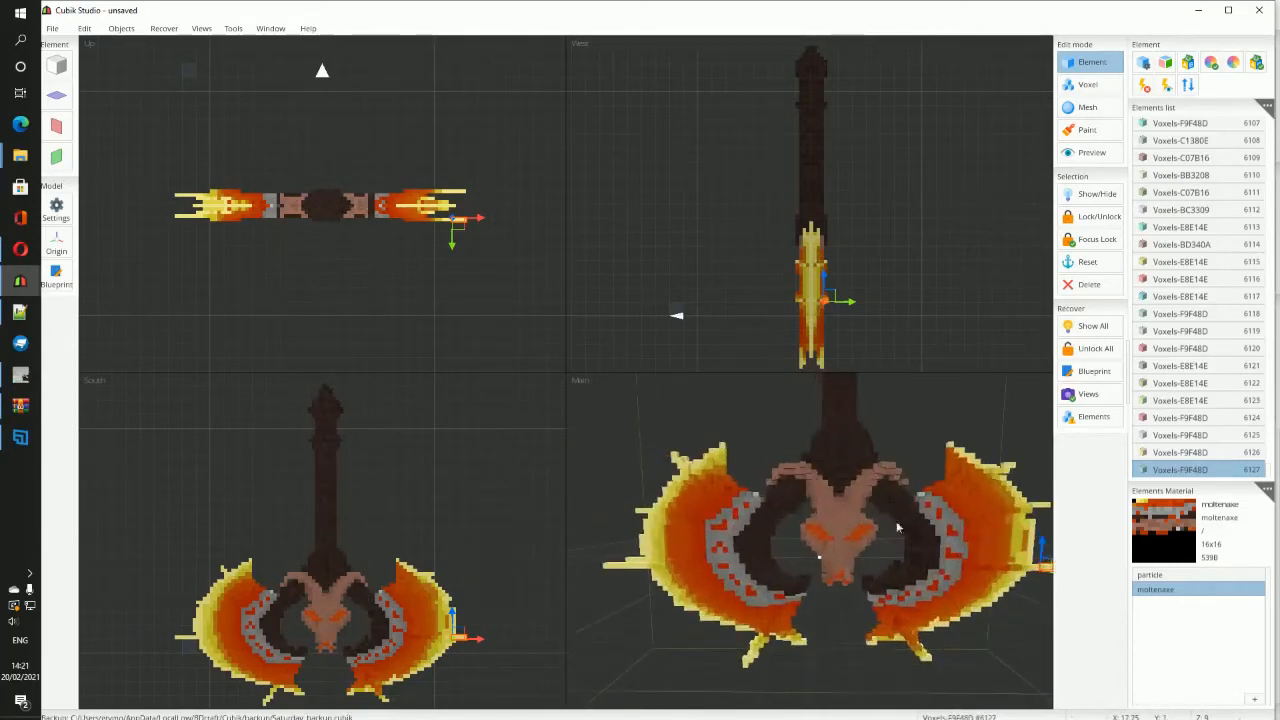
middle_drag(960, 541, 895, 449)
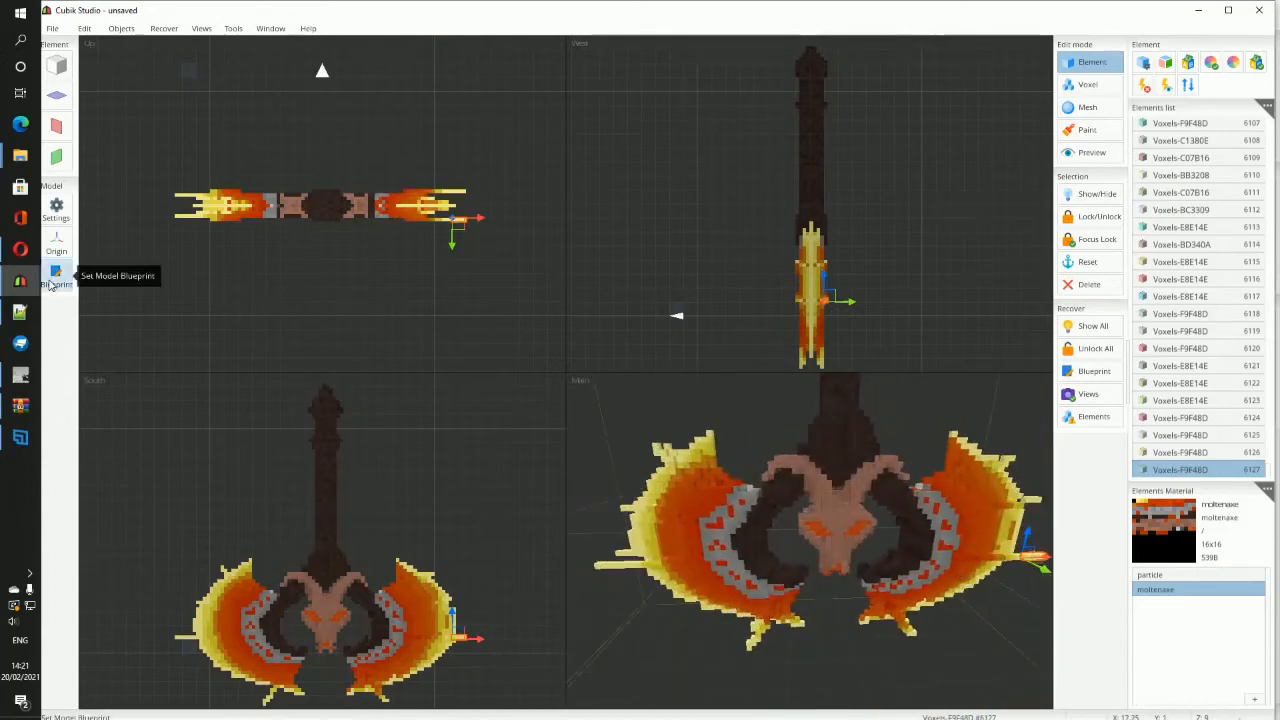
Step: Switch to the Cubik Studio window with the rune-covered dwarf axe and examine its head and handle from several angles
mouse_move(10, 280)
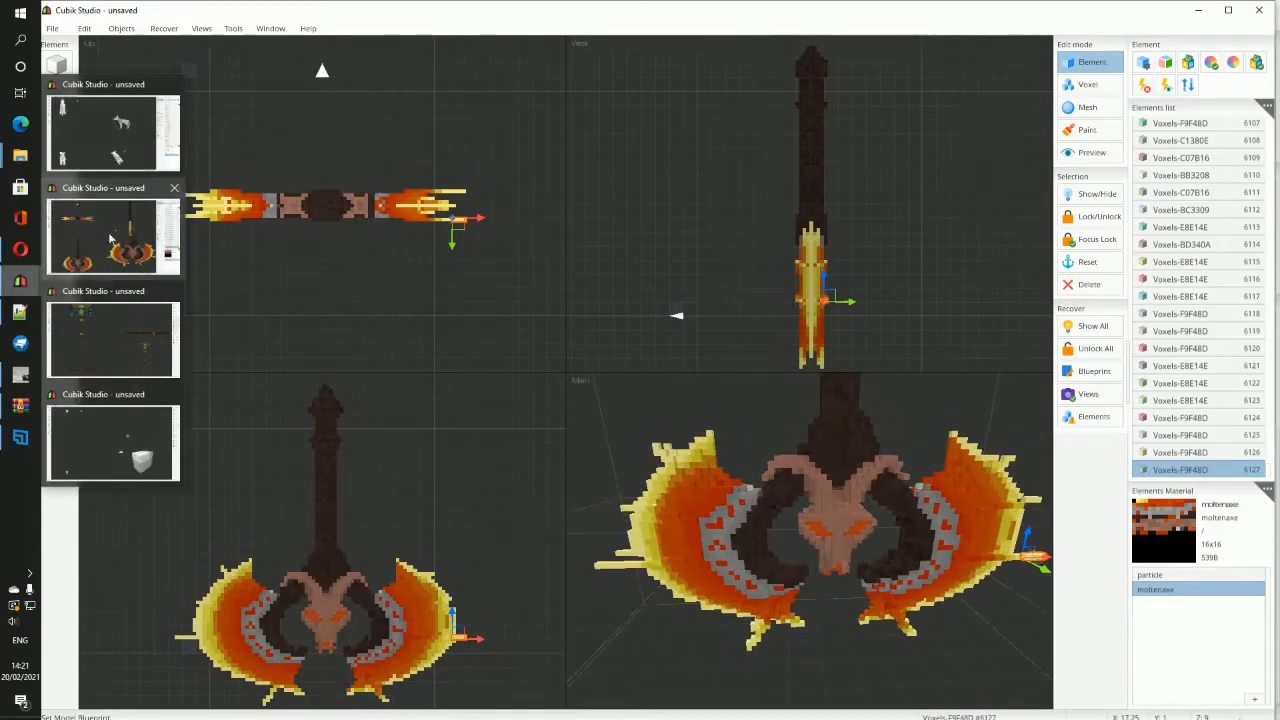
click(141, 331)
middle_drag(709, 394, 812, 573)
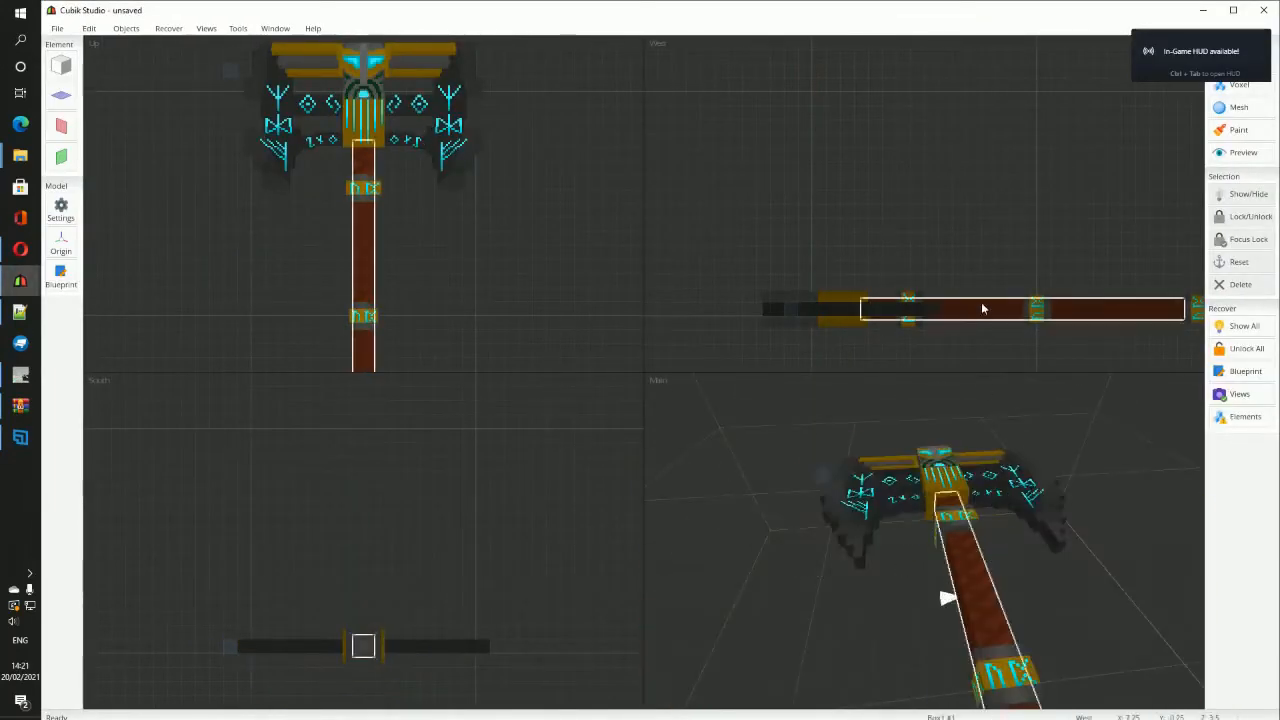
middle_drag(951, 529, 947, 574)
scroll(953, 555, up, 5)
scroll(940, 575, down, 4)
middle_drag(860, 578, 918, 625)
scroll(980, 565, down, 3)
middle_drag(1014, 538, 880, 557)
scroll(1000, 553, down, 3)
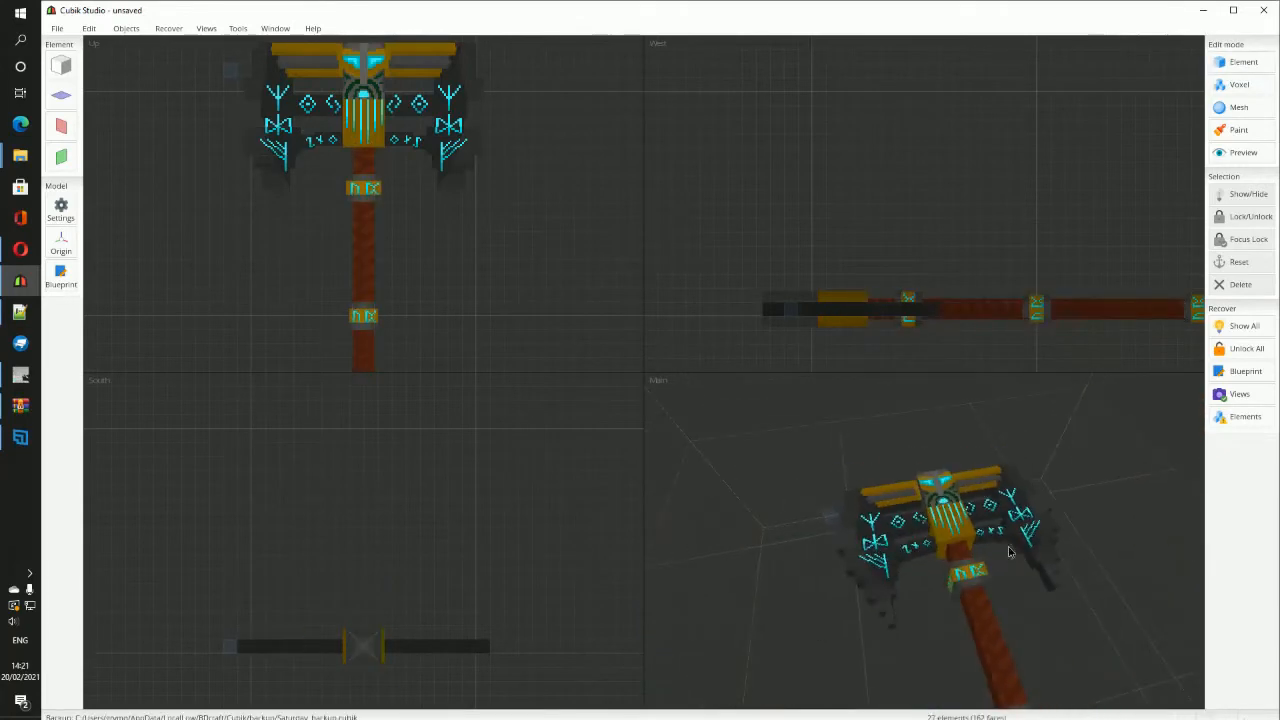
Step: Examine the dwarf axe's golden center block and glowing blade runes up close
scroll(1003, 600, up, 6)
middle_drag(942, 473, 994, 503)
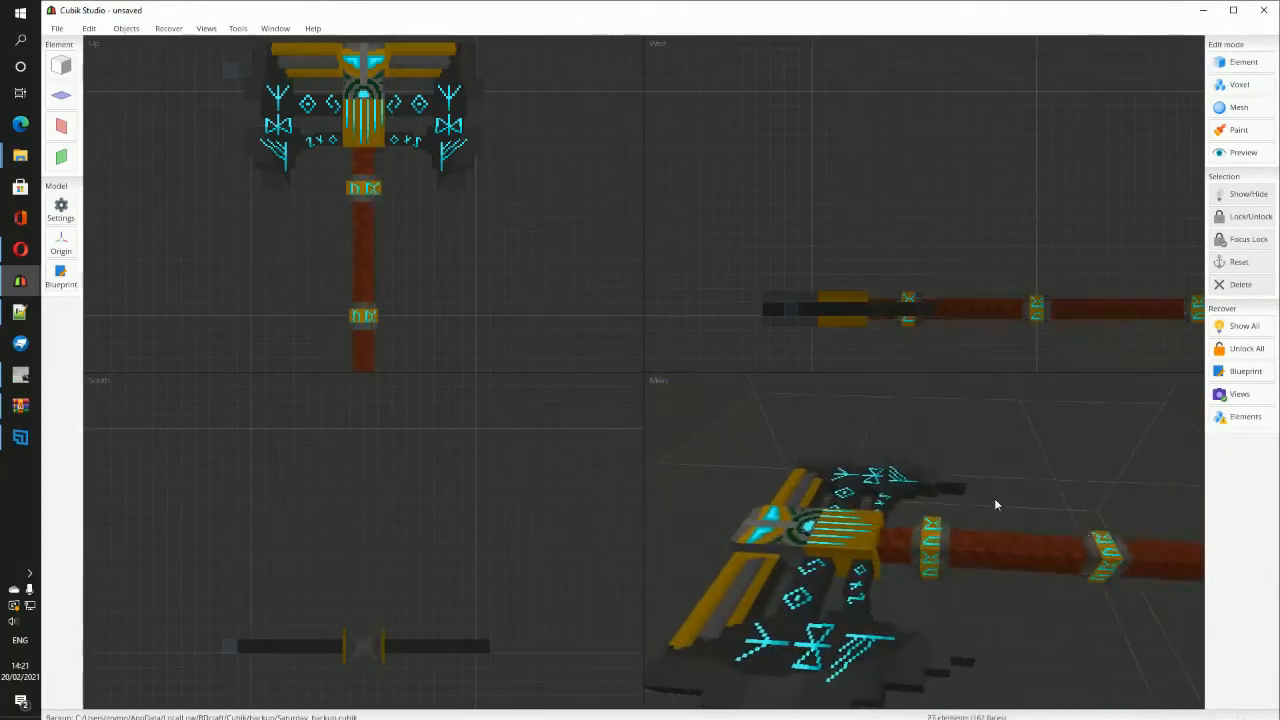
scroll(955, 540, up, 4)
middle_drag(870, 562, 920, 572)
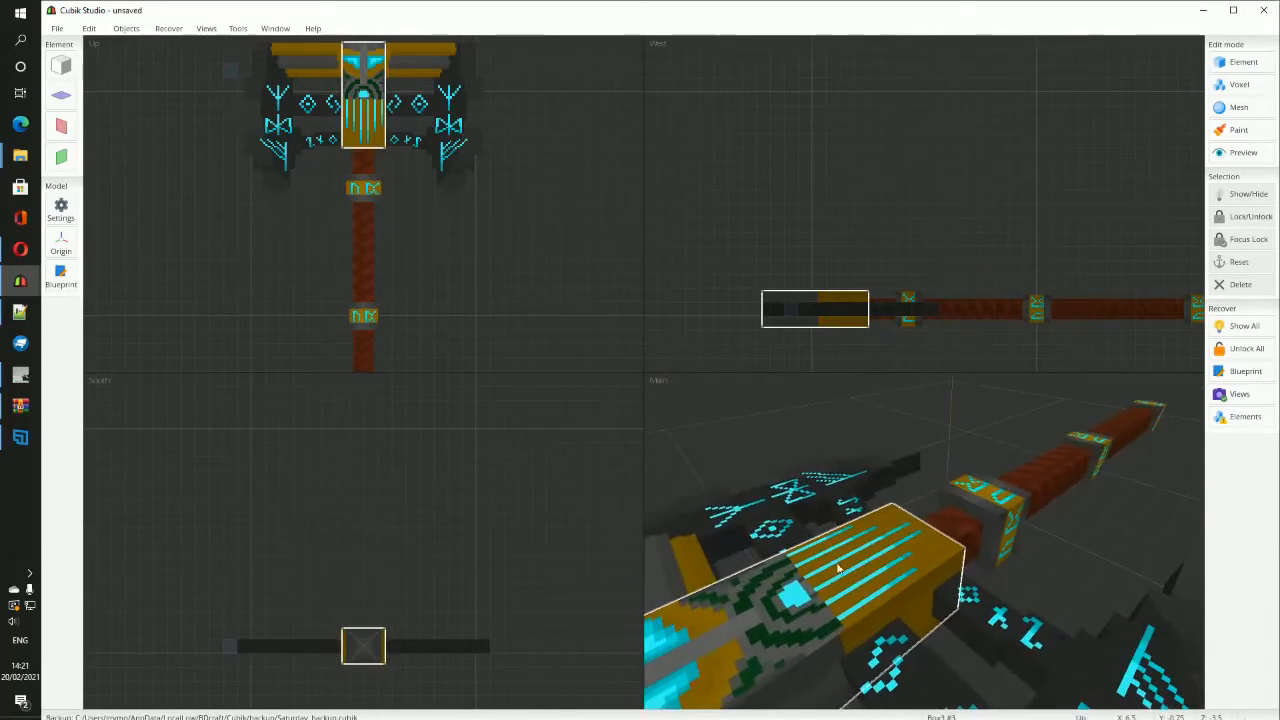
mouse_move(838, 568)
middle_down()
mouse_move(955, 525)
mouse_move(912, 530)
mouse_move(927, 523)
mouse_move(832, 580)
middle_up()
Step: Enter Element edit mode and select the last Box2 element in the dwarf axe's list, keeping the axe head in view
click(1243, 62)
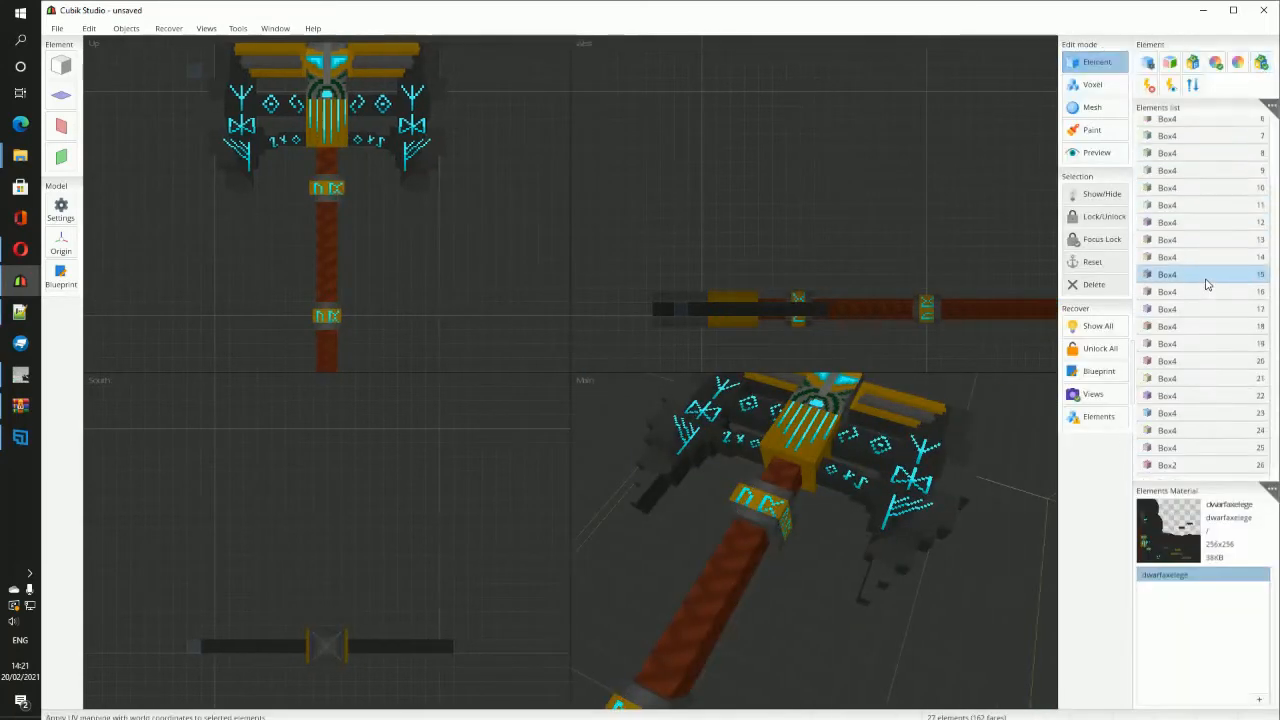
click(1183, 473)
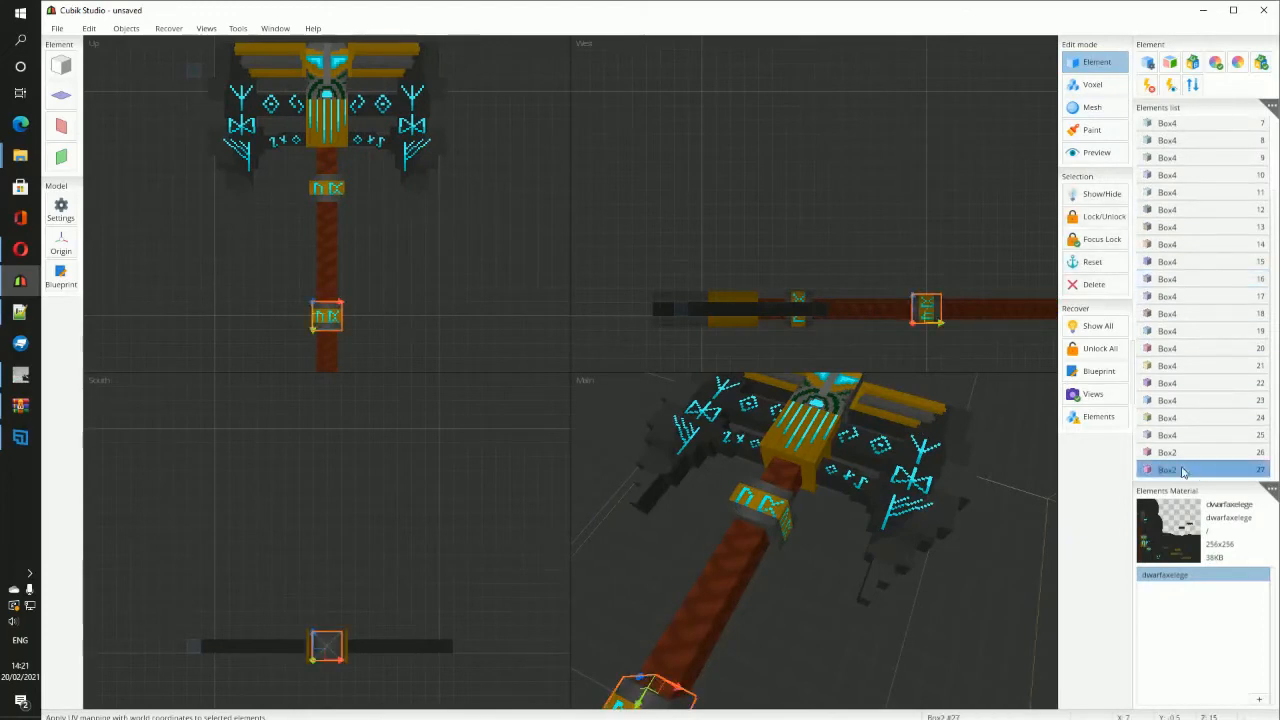
scroll(776, 620, down, 3)
mouse_move(776, 620)
middle_down()
mouse_move(838, 634)
mouse_move(844, 606)
mouse_move(830, 605)
mouse_move(890, 635)
mouse_move(720, 634)
mouse_move(776, 632)
middle_up()
scroll(791, 627, up, 3)
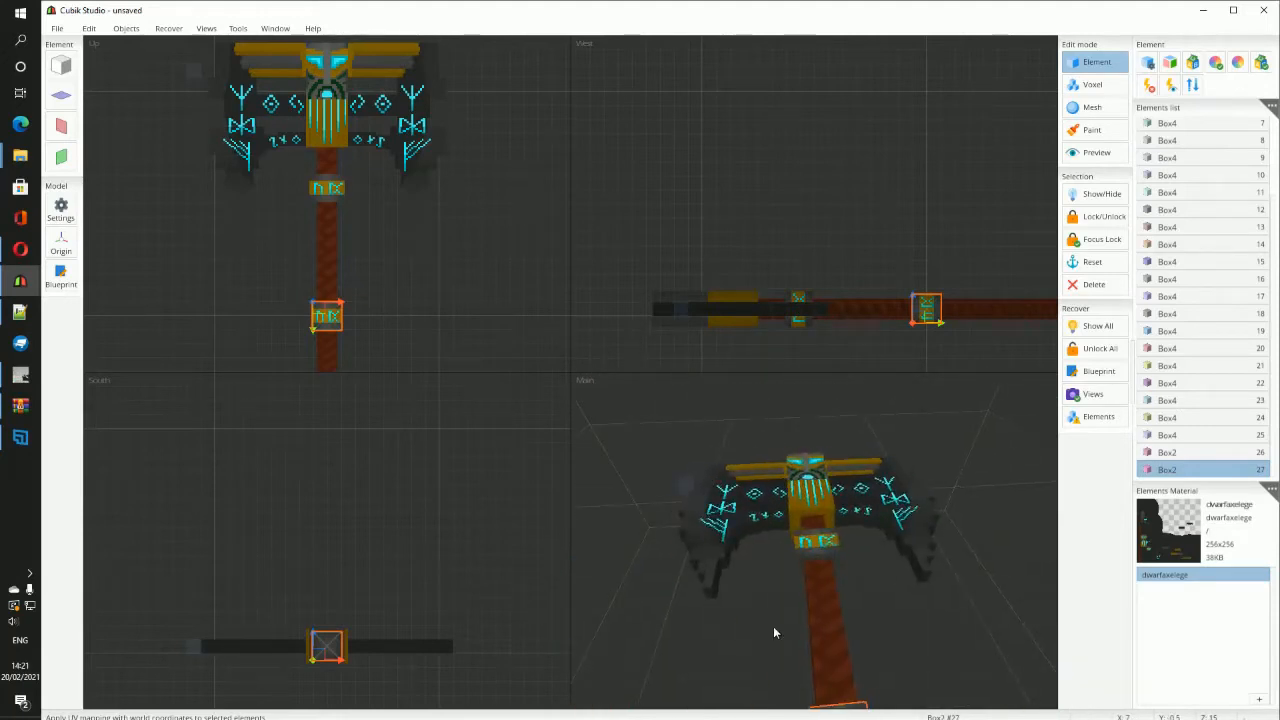
scroll(776, 632, up, 1)
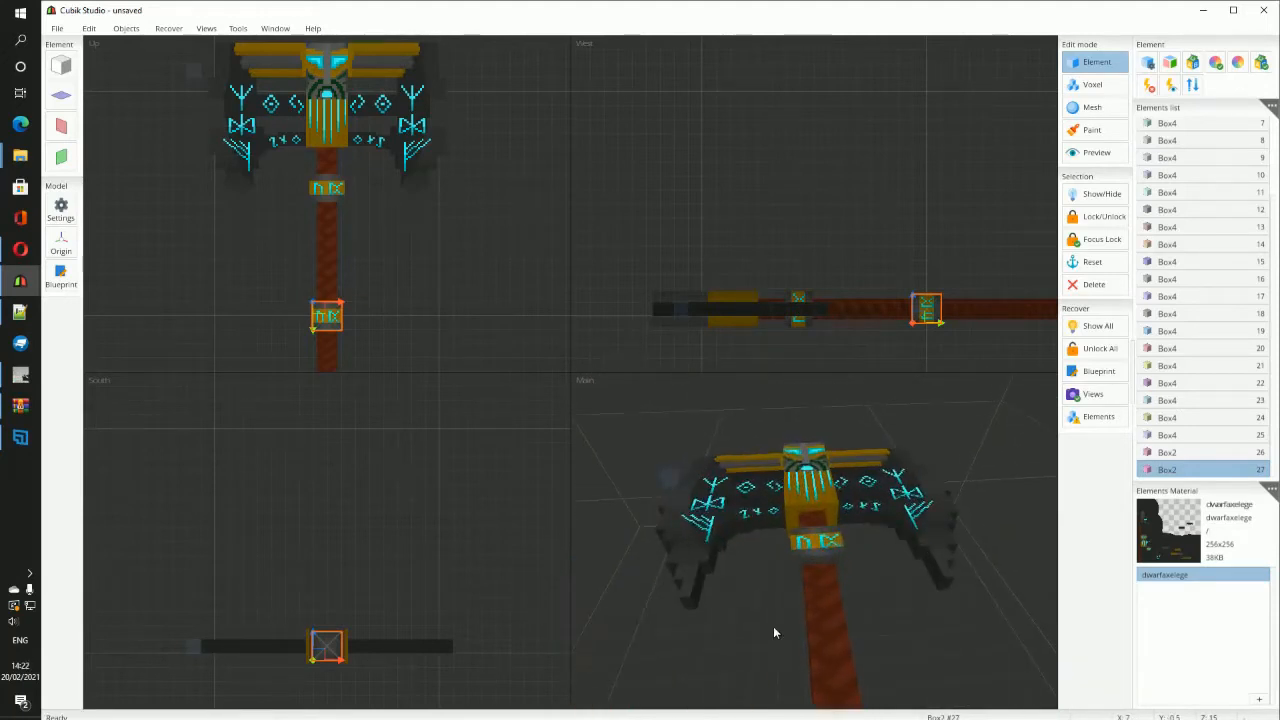
Step: Examine how the dwarf axe's blades and textured details are built from its few box elements
scroll(774, 628, up, 4)
scroll(774, 628, down, 5)
middle_drag(838, 620, 809, 586)
scroll(849, 597, up, 3)
scroll(870, 625, up, 3)
middle_drag(697, 512, 843, 500)
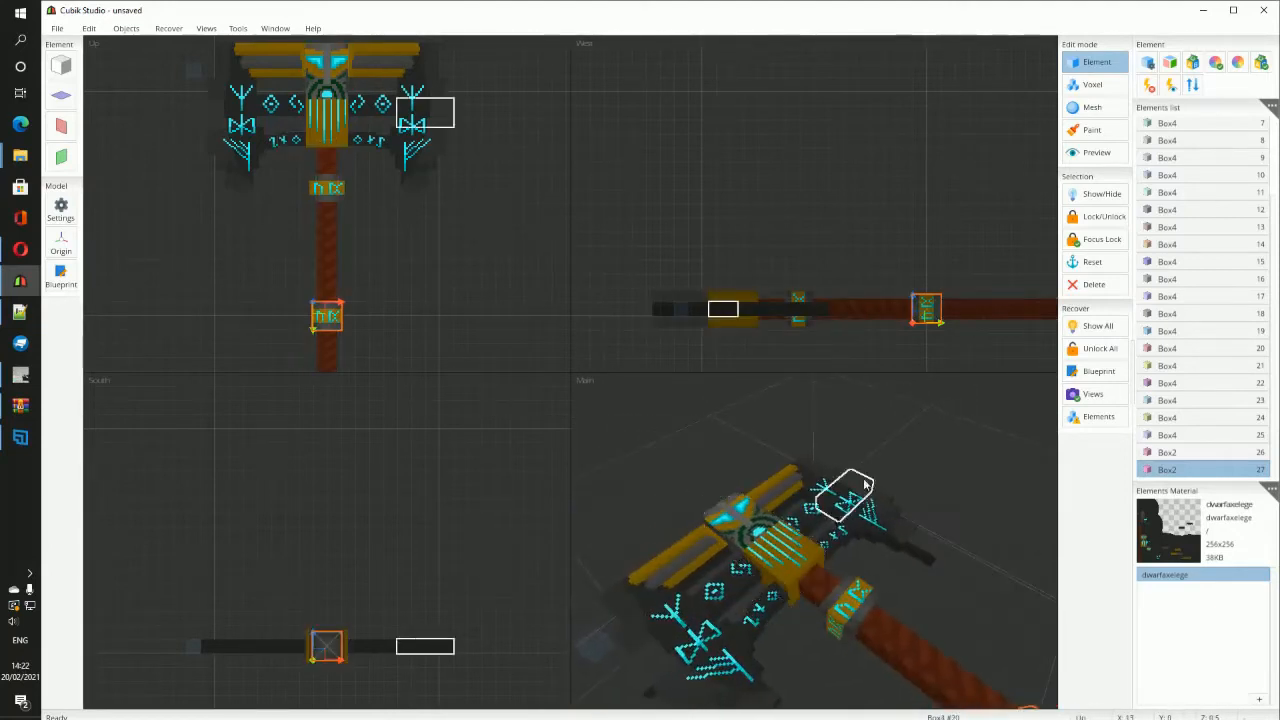
scroll(845, 505, down, 2)
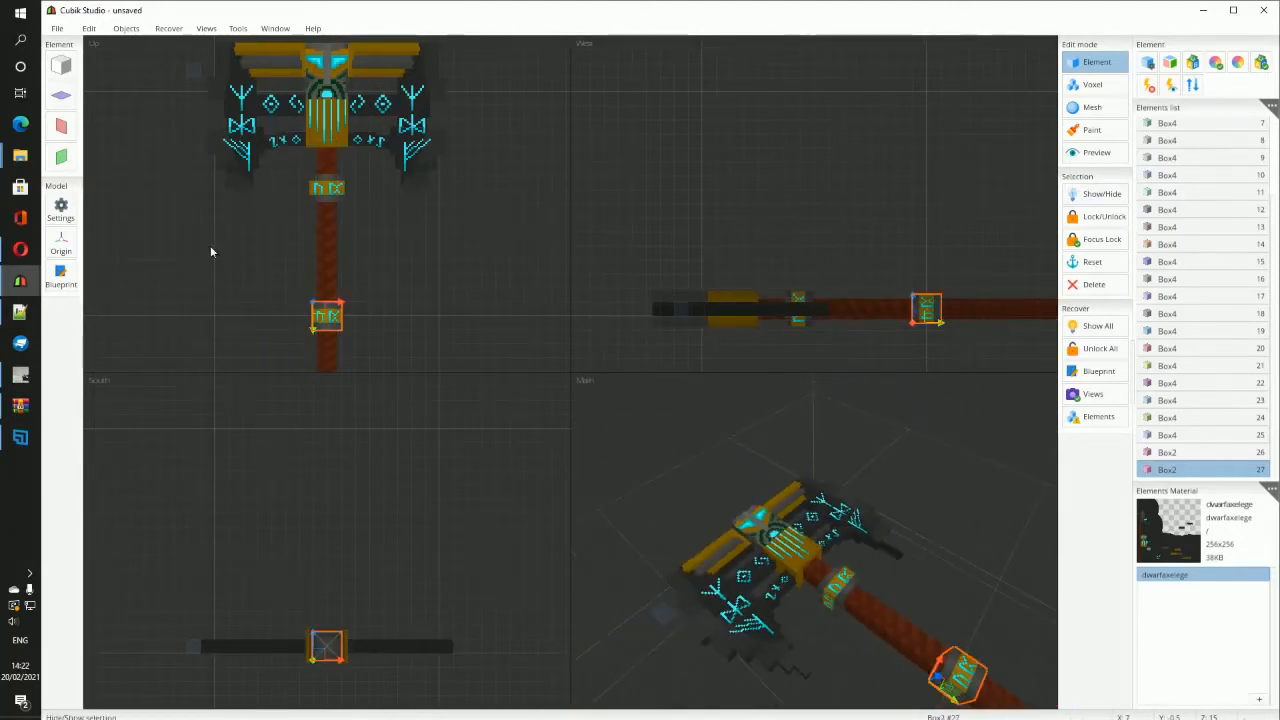
Step: Switch to the Cubik Studio window with the plain white box and view the box up close
mouse_move(14, 288)
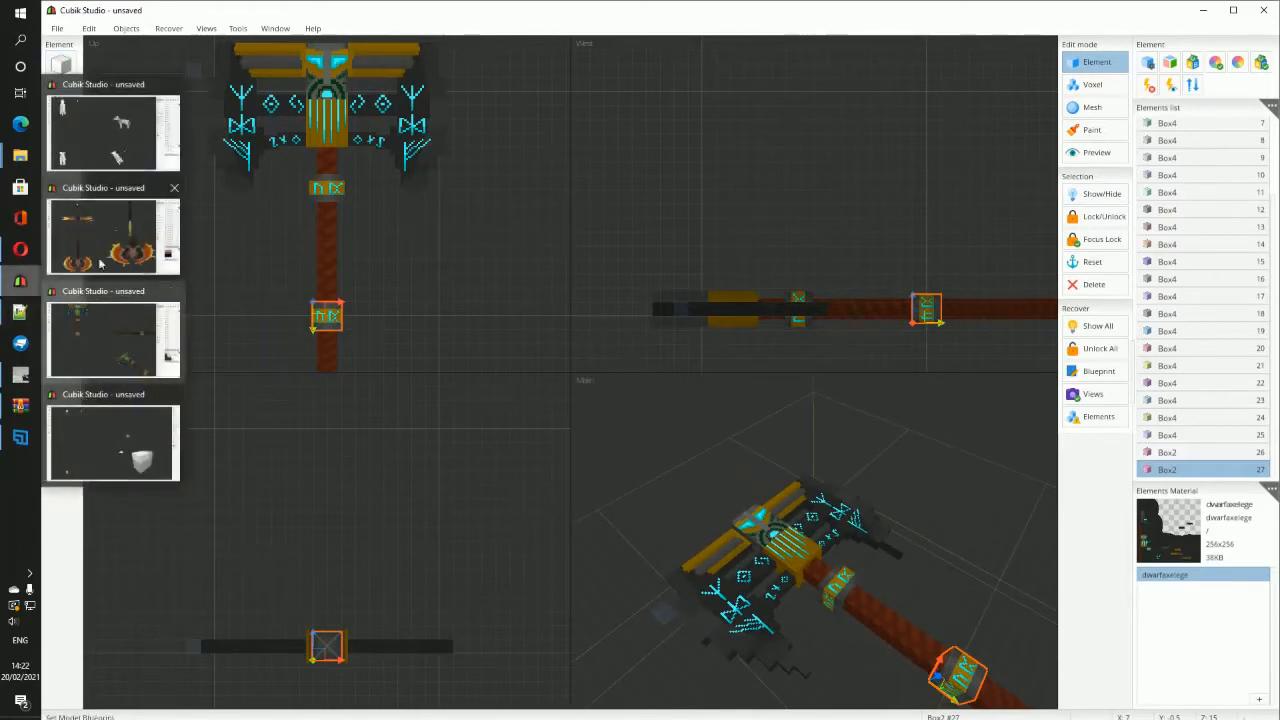
click(134, 415)
scroll(828, 608, down, 5)
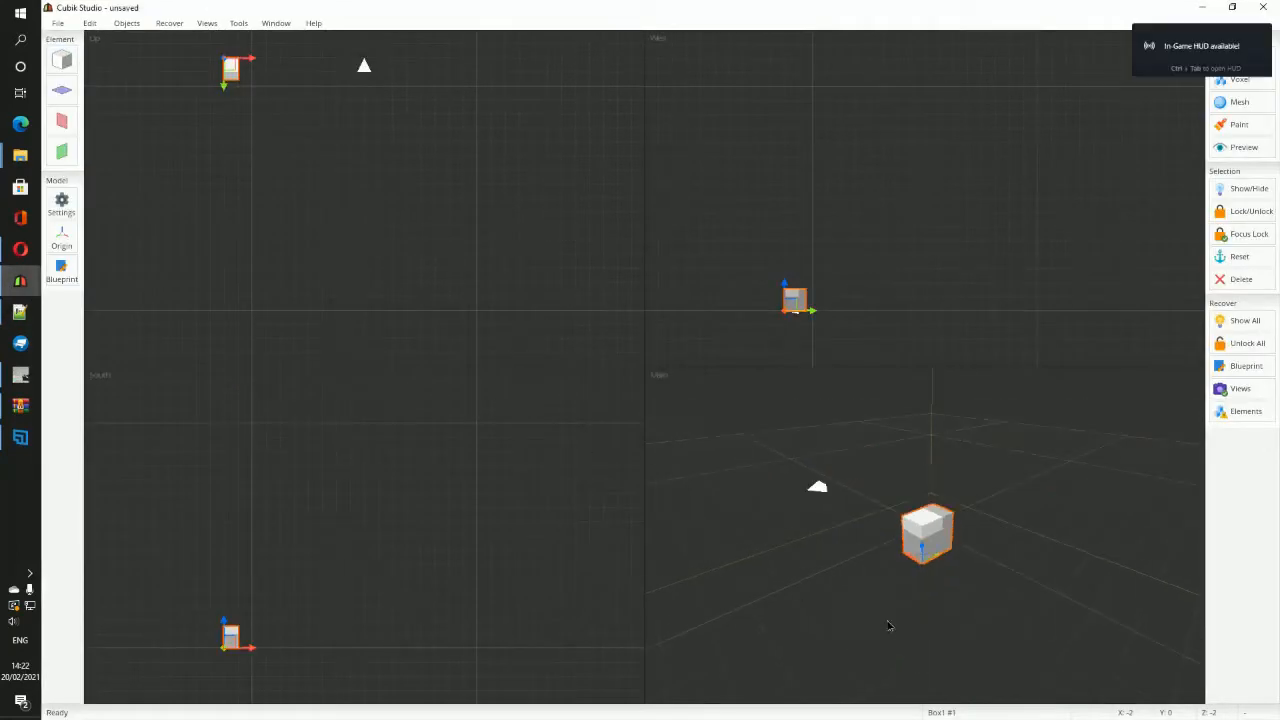
mouse_move(888, 620)
middle_down()
mouse_move(845, 614)
mouse_move(877, 615)
middle_up()
scroll(845, 614, up, 3)
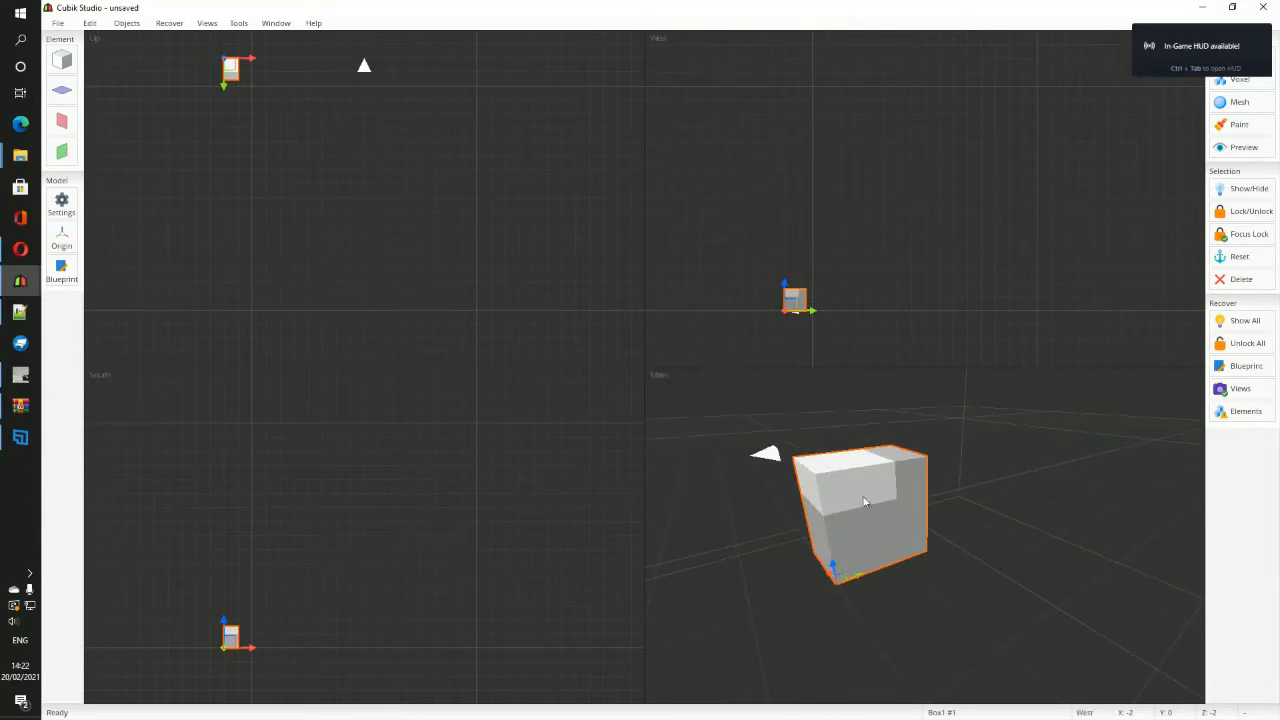
middle_drag(865, 502, 880, 600)
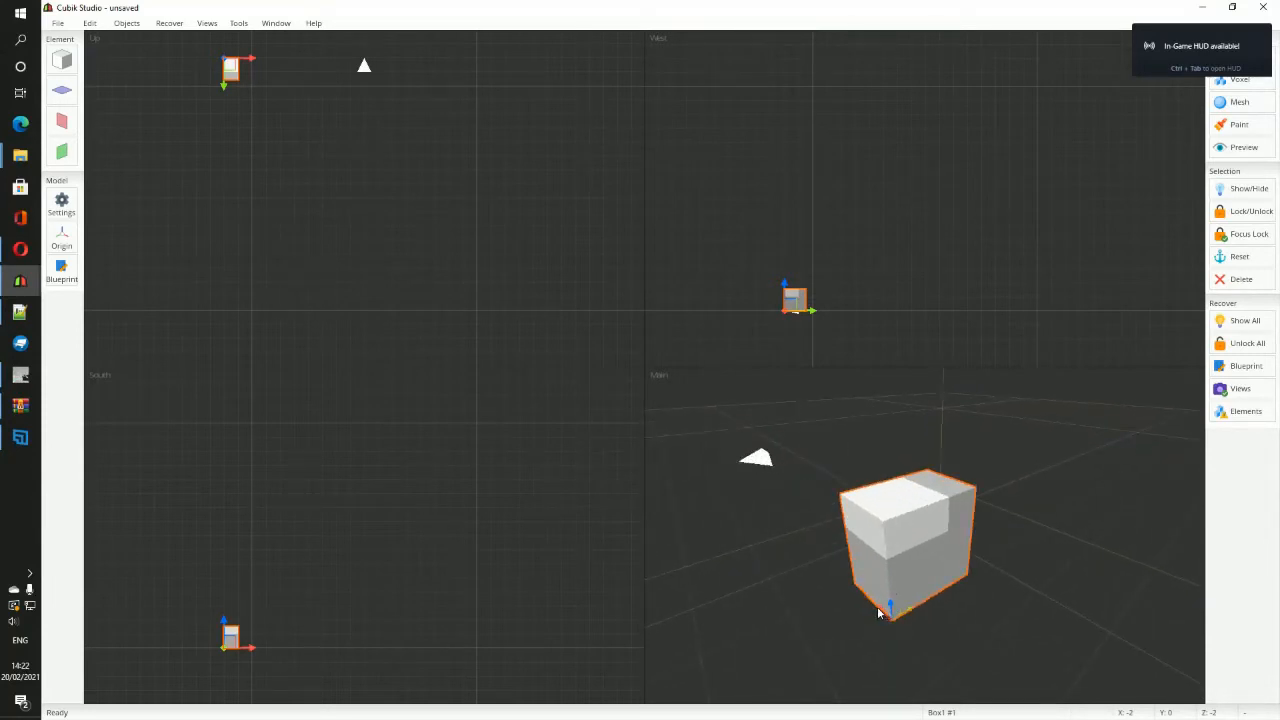
Step: Stretch the box to be wider along X and longer along Z
drag(849, 583, 809, 547)
drag(915, 604, 982, 555)
mouse_move(890, 606)
mouse_down()
mouse_move(899, 588)
mouse_move(892, 608)
mouse_up()
scroll(998, 574, down, 4)
middle_drag(1000, 574, 903, 566)
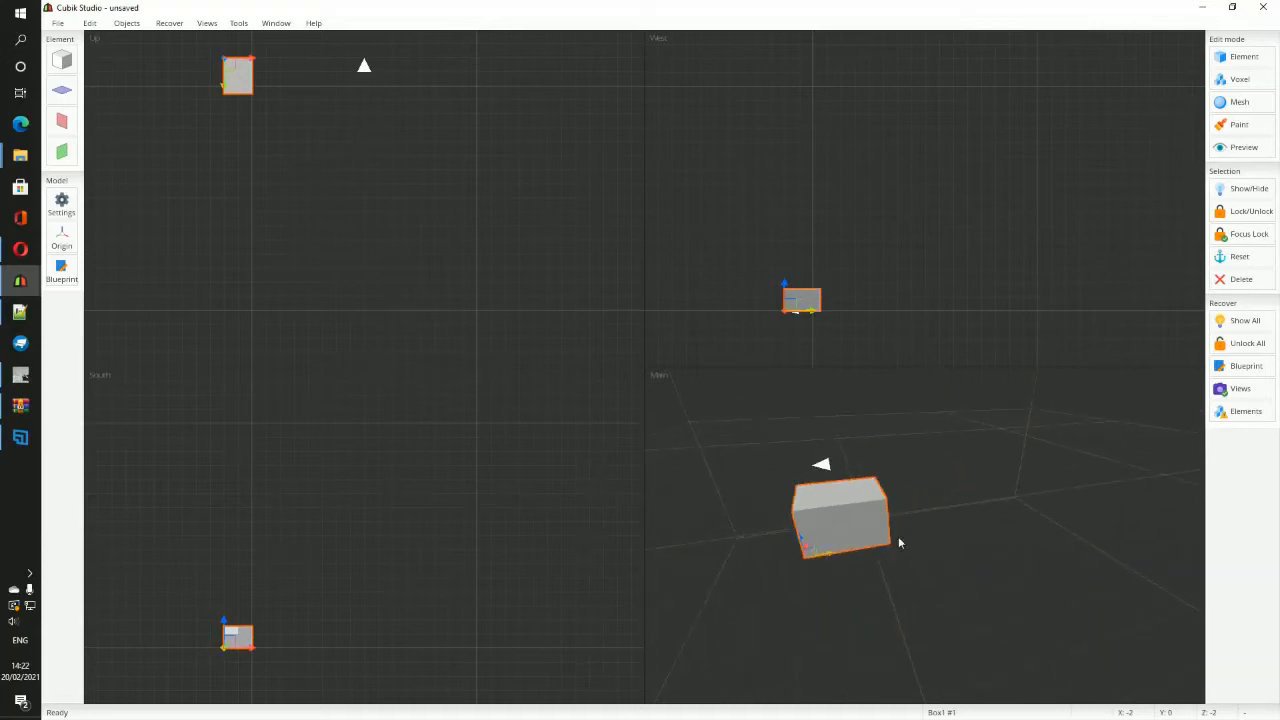
Step: Rotate the box to -45° about the X axis
key(r)
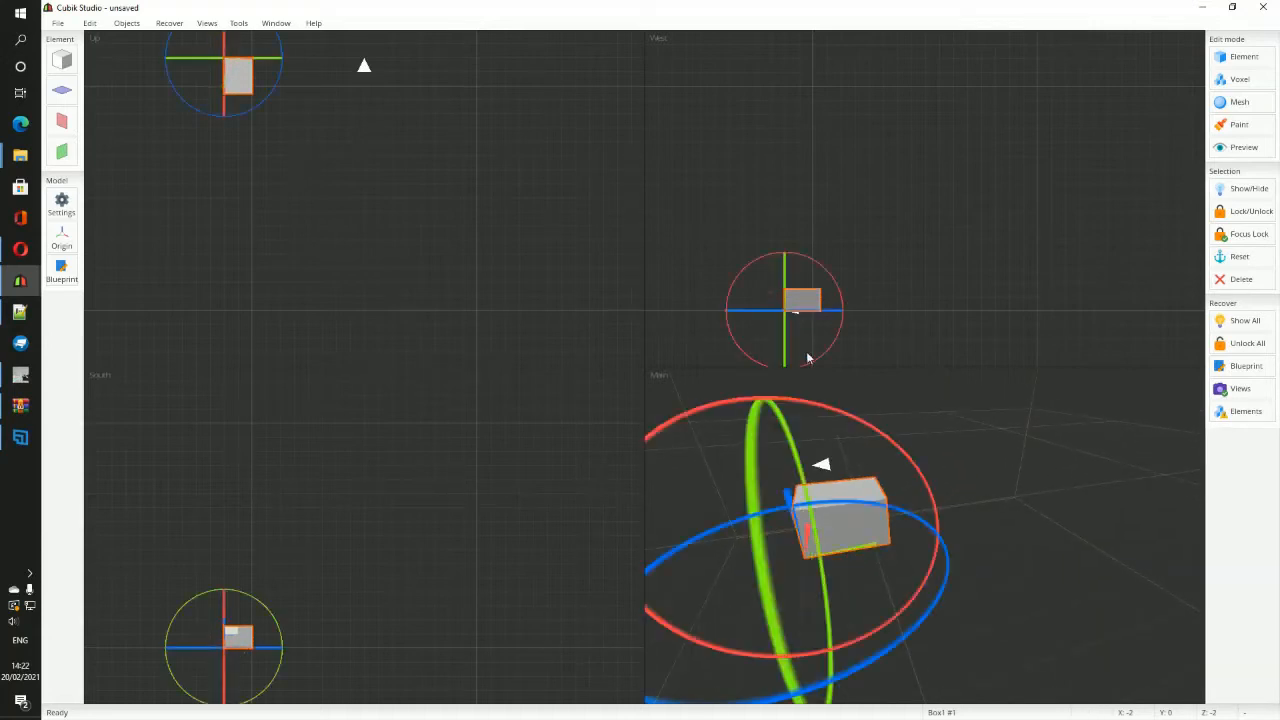
mouse_move(833, 347)
mouse_down()
mouse_move(846, 334)
mouse_move(831, 263)
mouse_move(849, 317)
mouse_move(797, 369)
mouse_move(842, 284)
mouse_move(806, 364)
mouse_move(818, 235)
mouse_move(826, 244)
mouse_move(750, 298)
mouse_move(832, 347)
mouse_move(858, 326)
mouse_move(822, 362)
mouse_move(866, 311)
mouse_move(831, 357)
mouse_move(840, 345)
mouse_up()
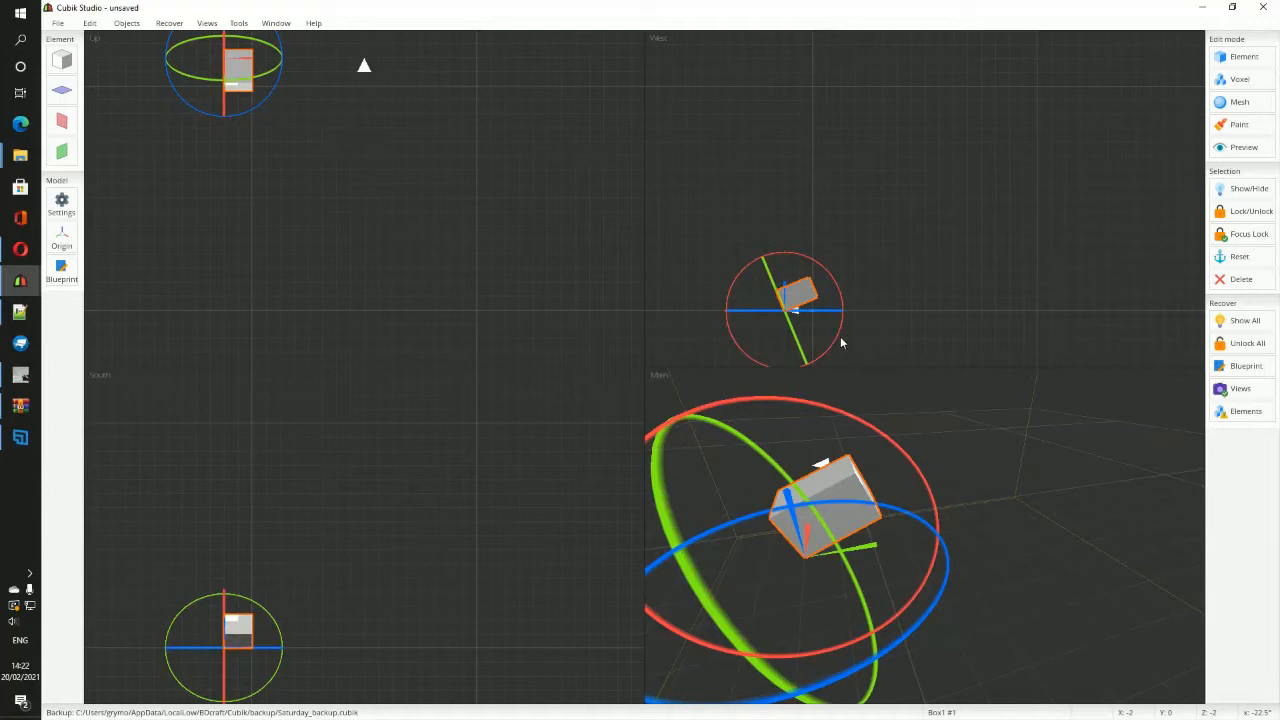
drag(838, 344, 843, 337)
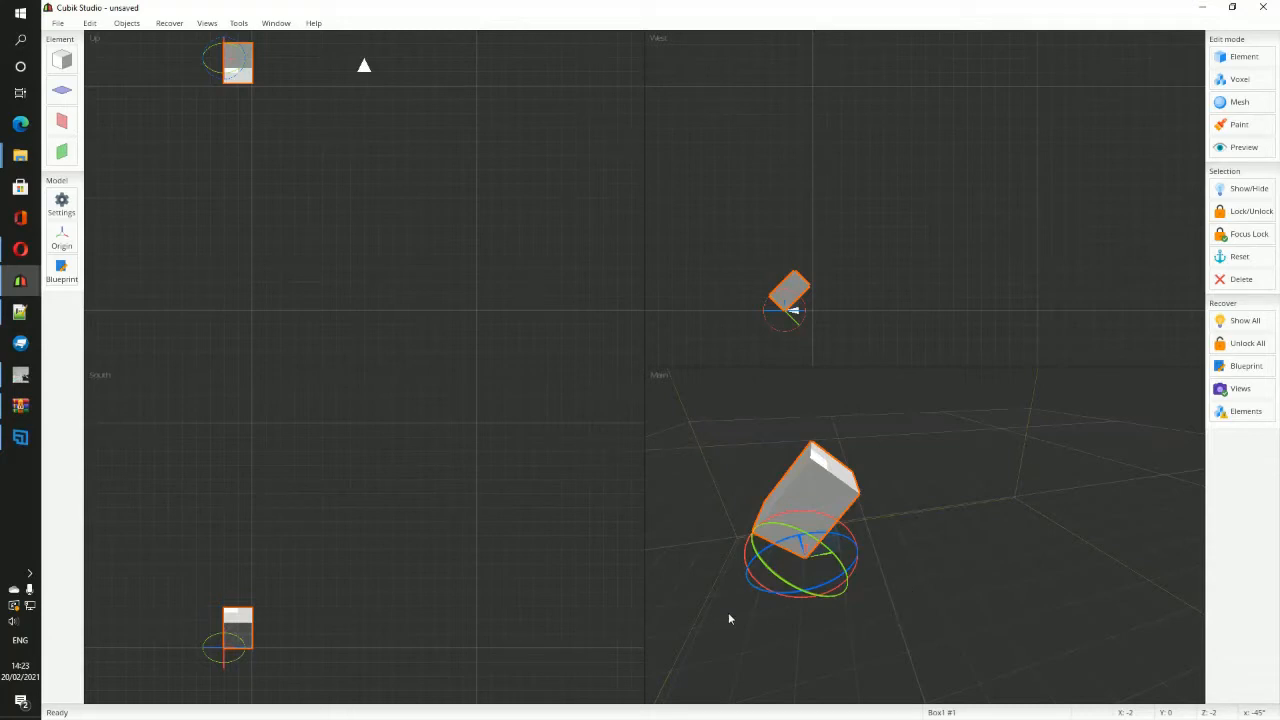
Step: Return from rotation to the resize handles and make the tilted box narrower along X
middle_drag(728, 612, 865, 614)
middle_drag(957, 597, 949, 596)
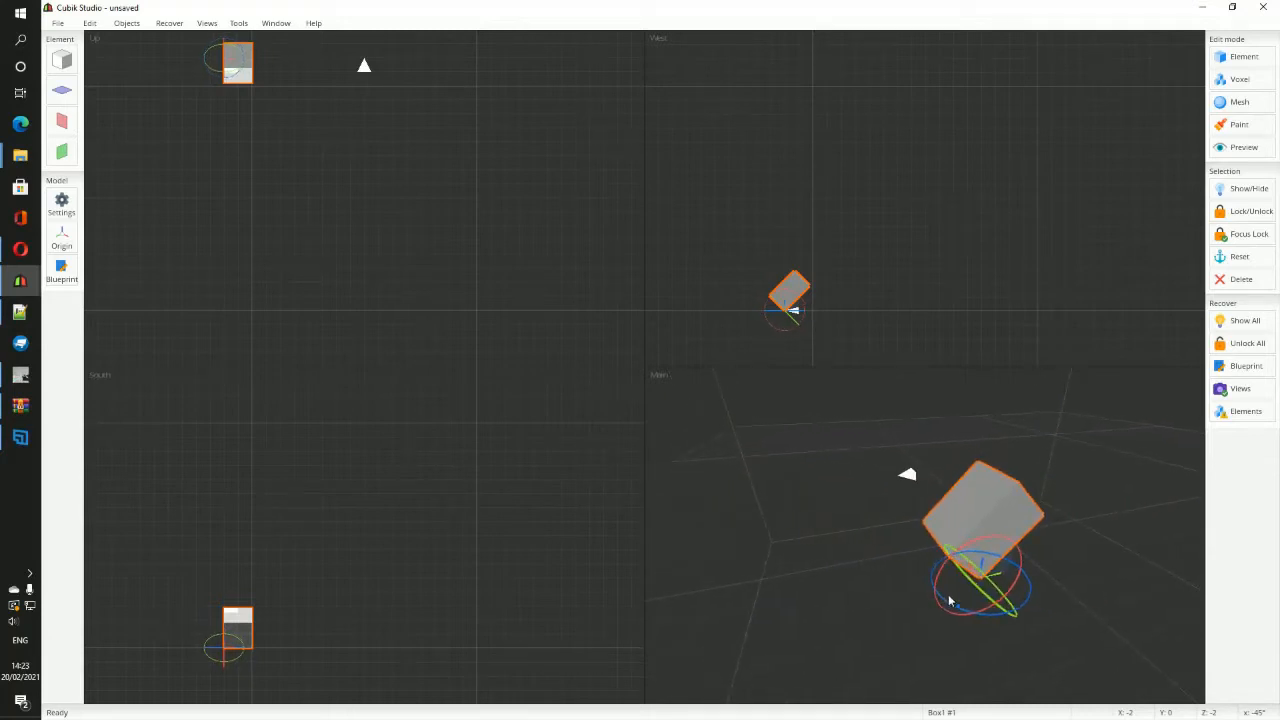
scroll(1046, 560, down, 2)
middle_drag(1046, 560, 762, 625)
key(space)
scroll(1033, 560, up, 2)
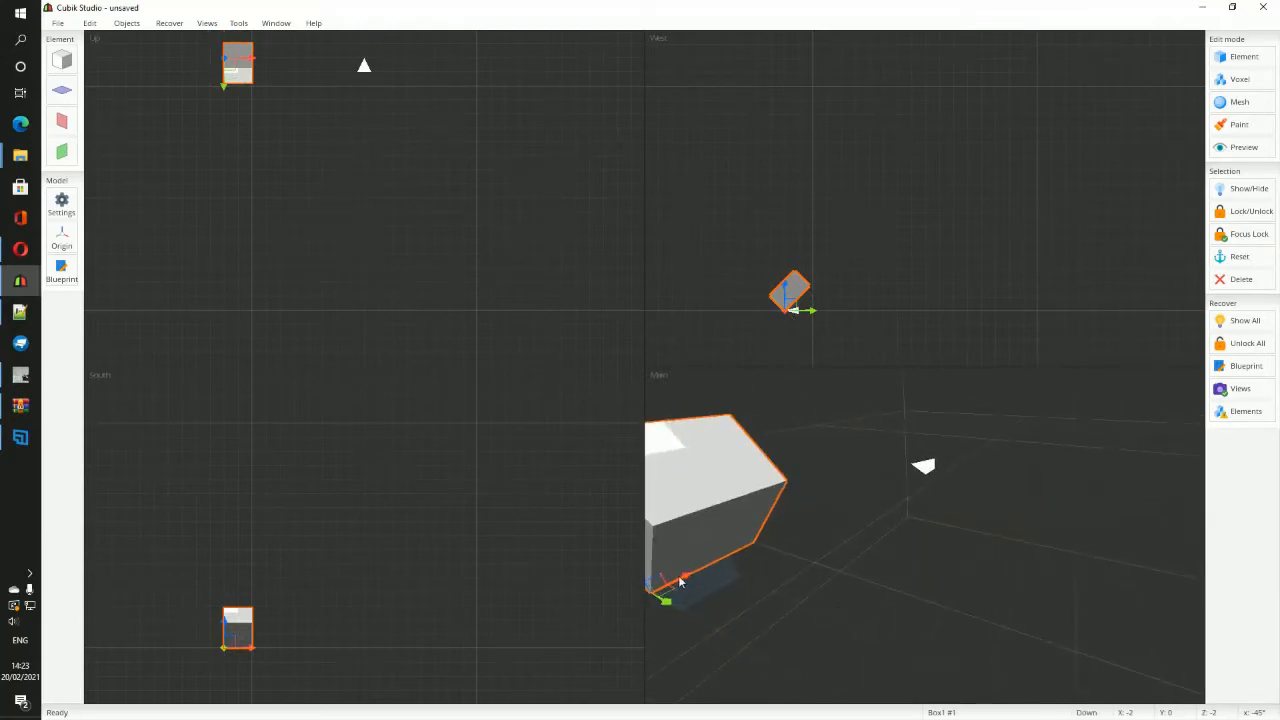
drag(688, 580, 659, 593)
middle_drag(659, 596, 818, 597)
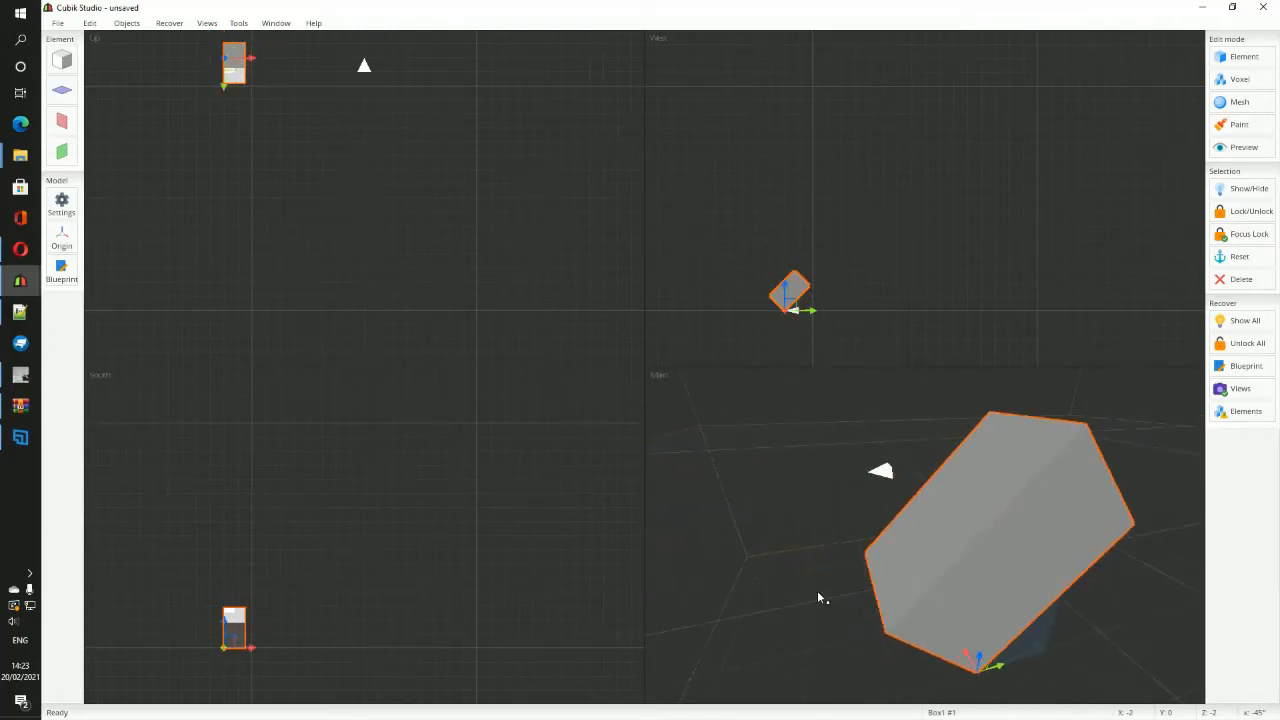
Step: Add a plane on the X axis and move it along negative Z until it is clear of the tilted box
click(59, 130)
middle_drag(885, 402, 910, 547)
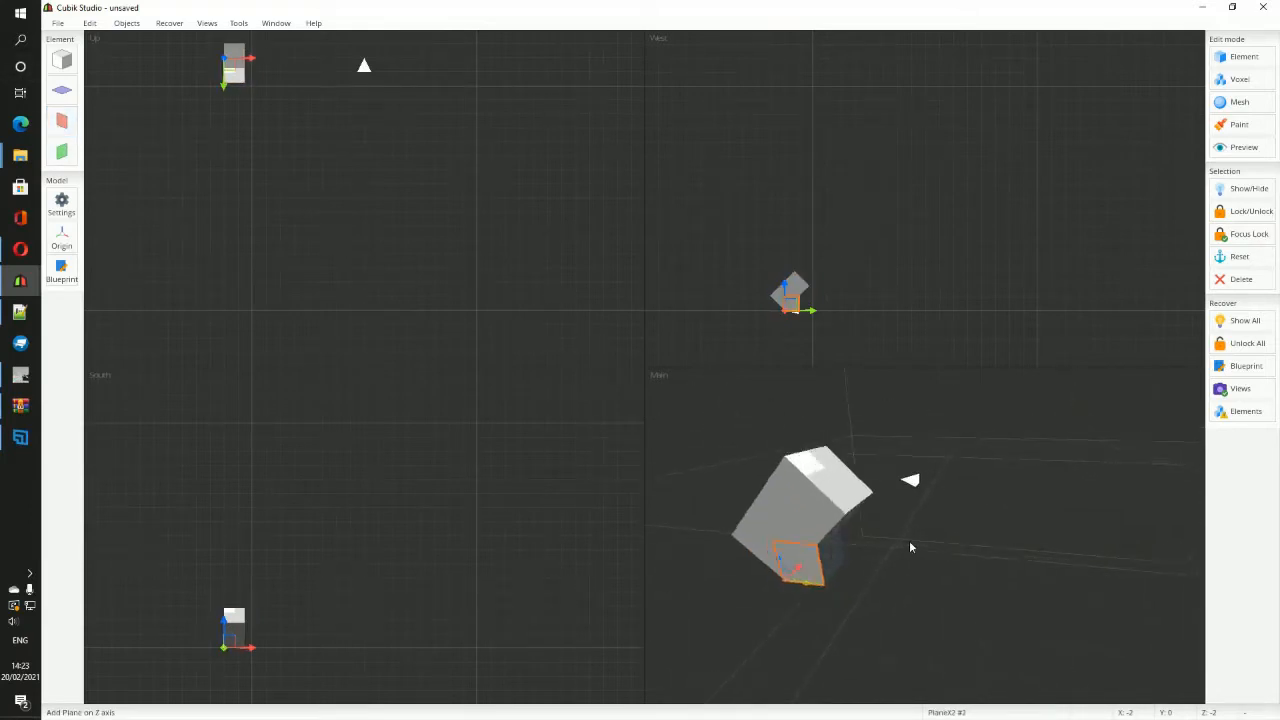
scroll(911, 547, up, 2)
key(Left)
key(Left)
key(Left)
key(Left)
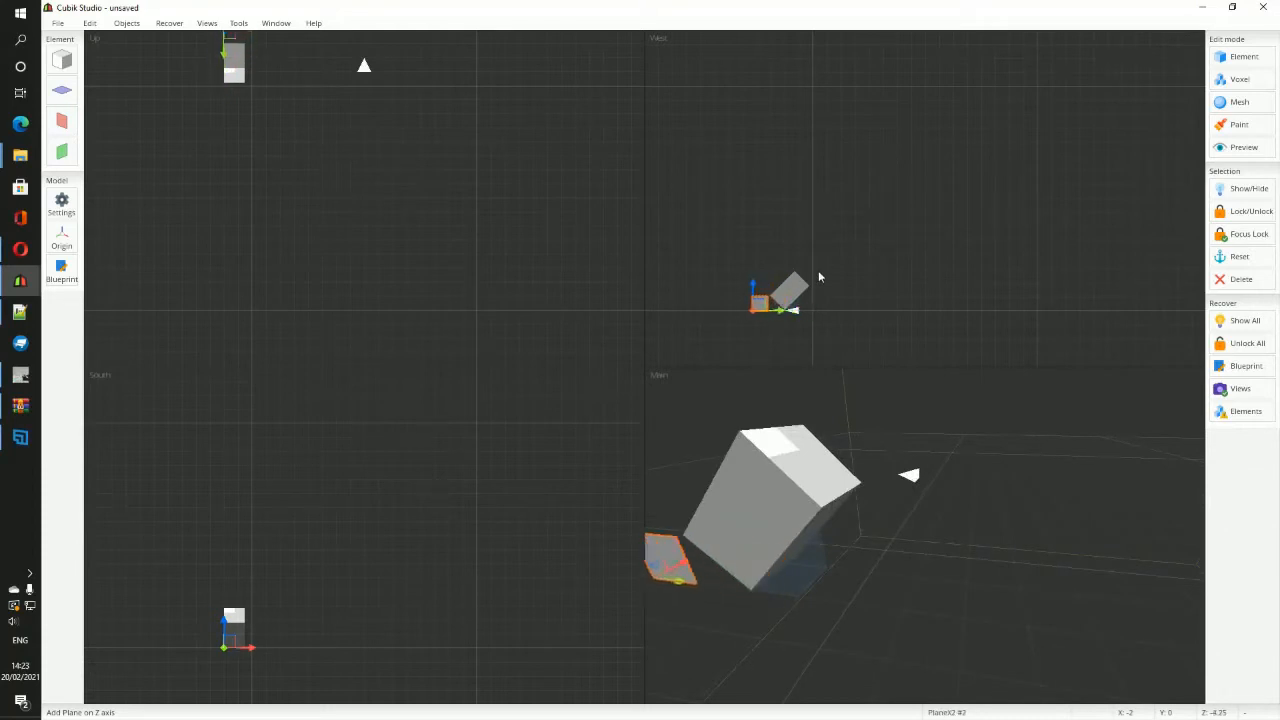
Step: Stretch the new plane to be taller and longer along Z
middle_drag(653, 627, 868, 609)
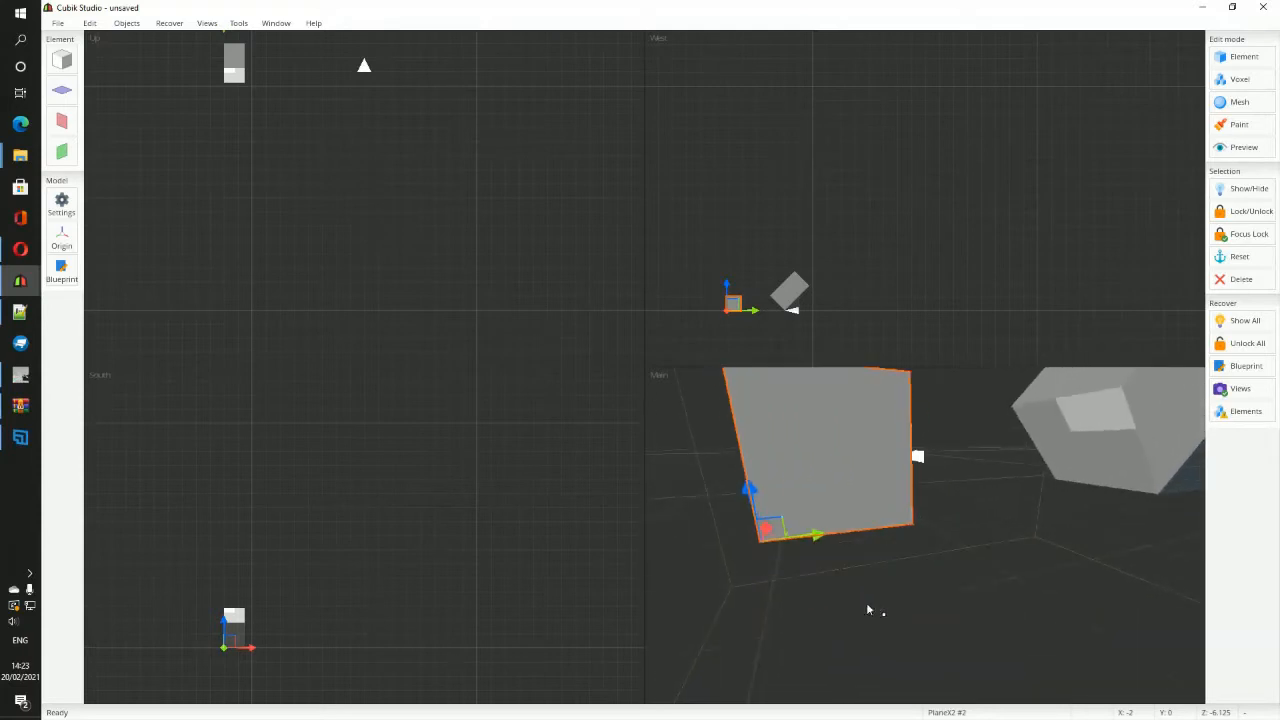
middle_drag(741, 405, 861, 613)
drag(767, 680, 826, 662)
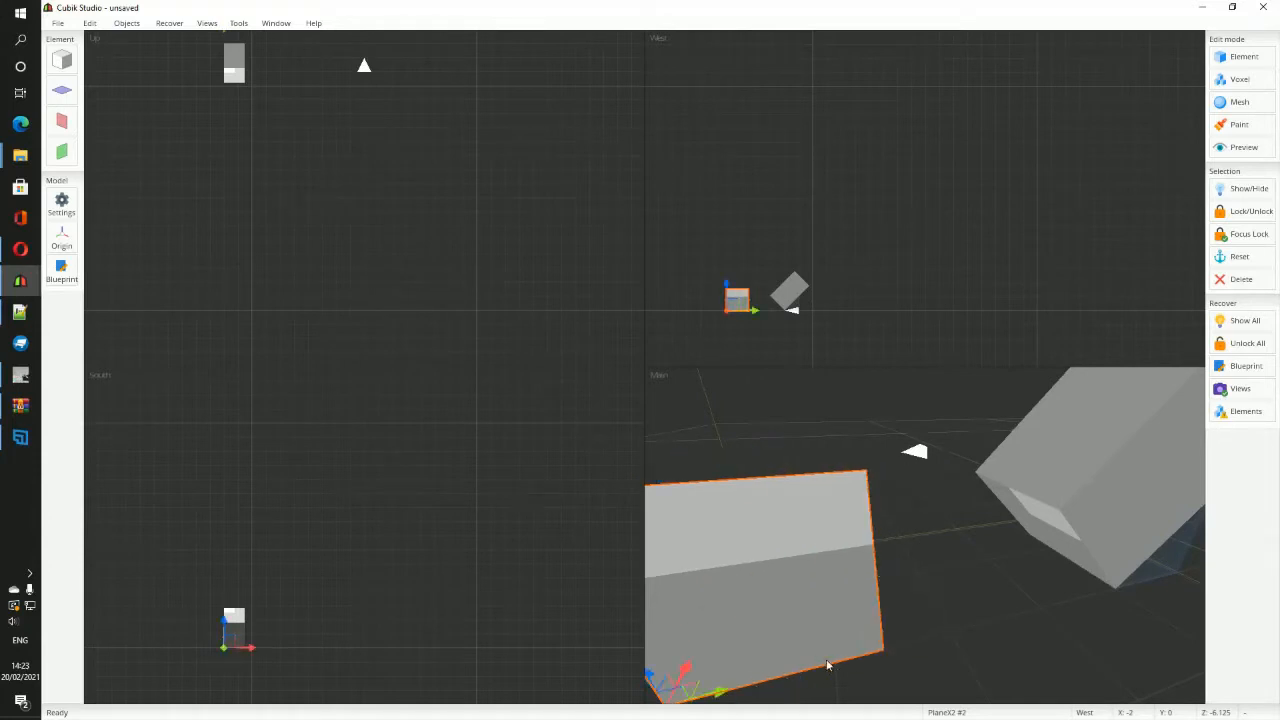
Step: Examine the tilted box and the separate plane from several angles and distances
scroll(827, 664, down, 5)
middle_drag(827, 664, 845, 659)
scroll(842, 656, up, 3)
mouse_move(891, 611)
middle_down()
mouse_move(924, 600)
mouse_move(914, 604)
middle_up()
scroll(915, 604, down, 4)
middle_drag(1006, 578, 948, 521)
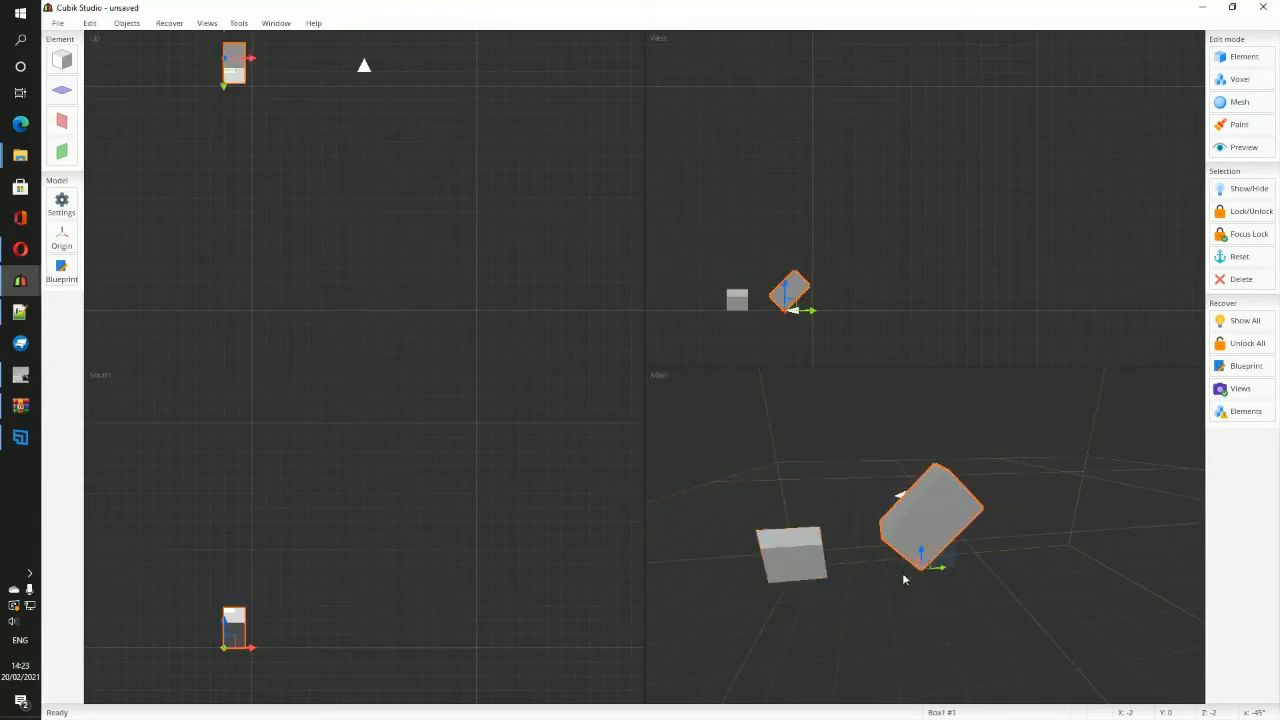
mouse_move(903, 577)
middle_down()
mouse_move(954, 582)
mouse_move(959, 537)
mouse_move(803, 571)
mouse_move(1046, 557)
mouse_move(979, 556)
mouse_move(911, 598)
middle_up()
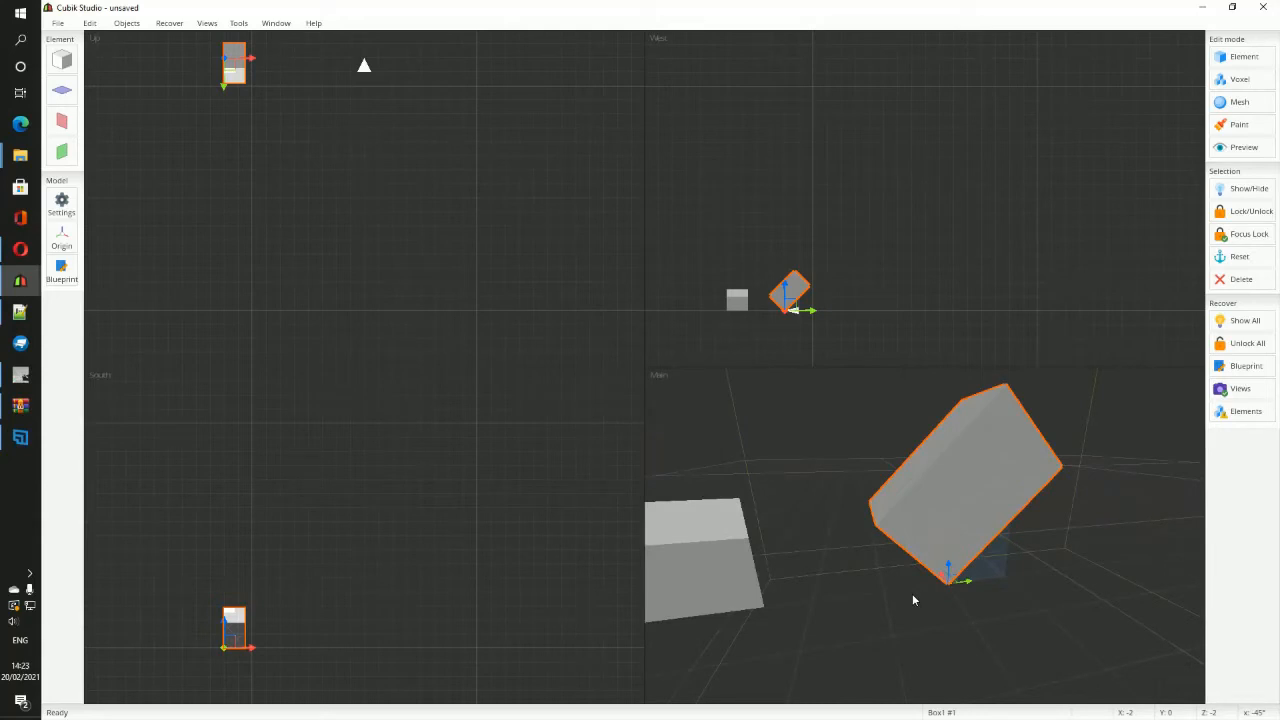
scroll(909, 615, down, 3)
scroll(918, 616, up, 6)
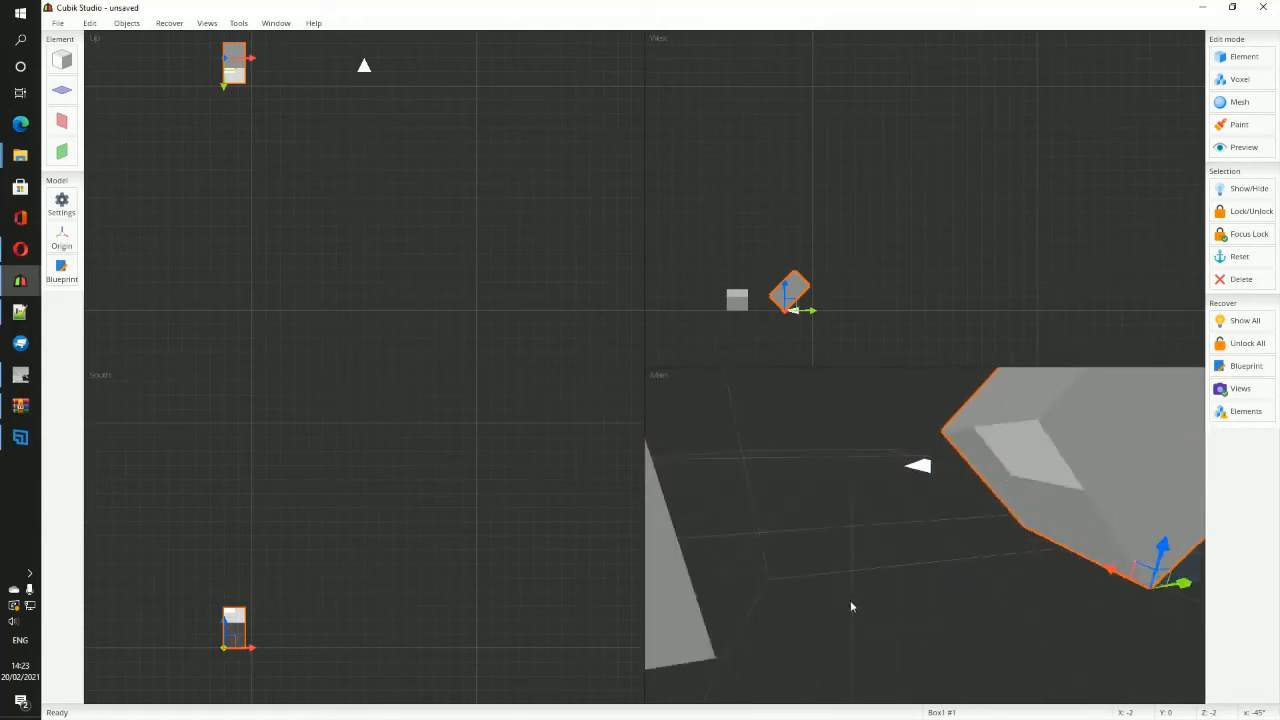
Step: Delete the stretched plane beside the tilted box
scroll(784, 553, down, 5)
middle_drag(868, 612, 841, 606)
key(Delete)
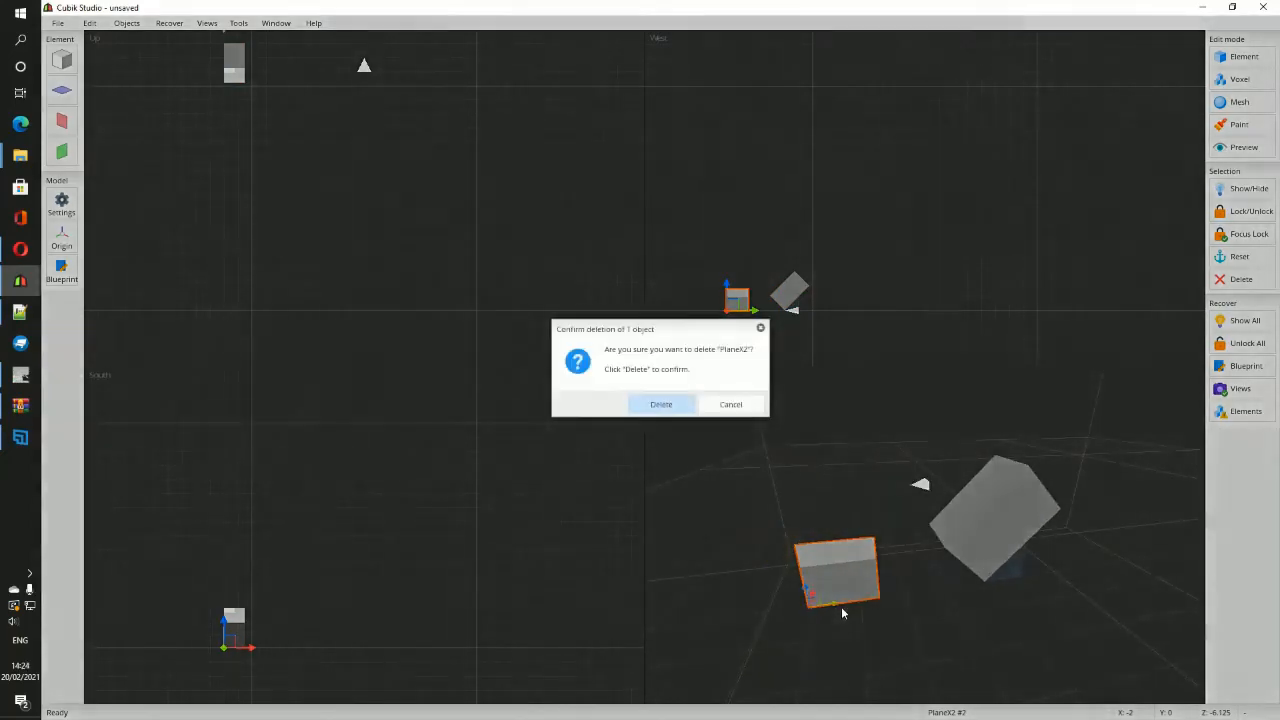
click(660, 405)
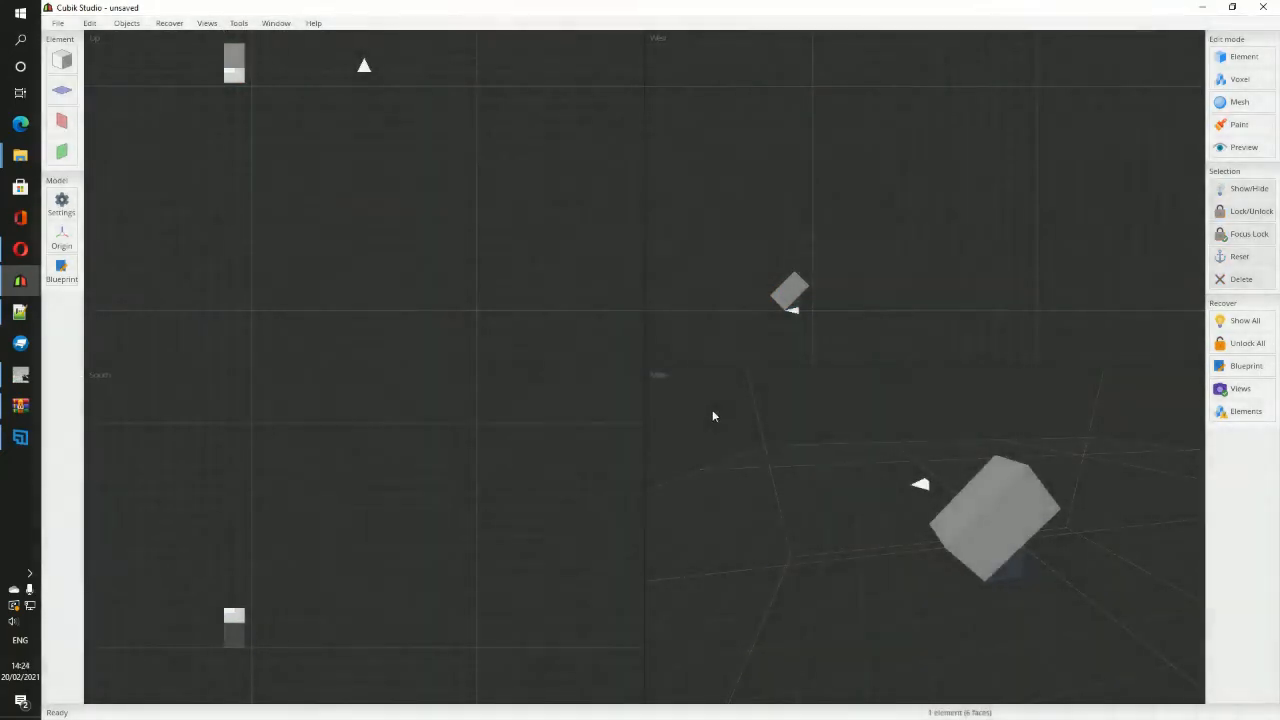
Step: Select the tilted box and enter Element edit mode to show its element list and material
click(1267, 57)
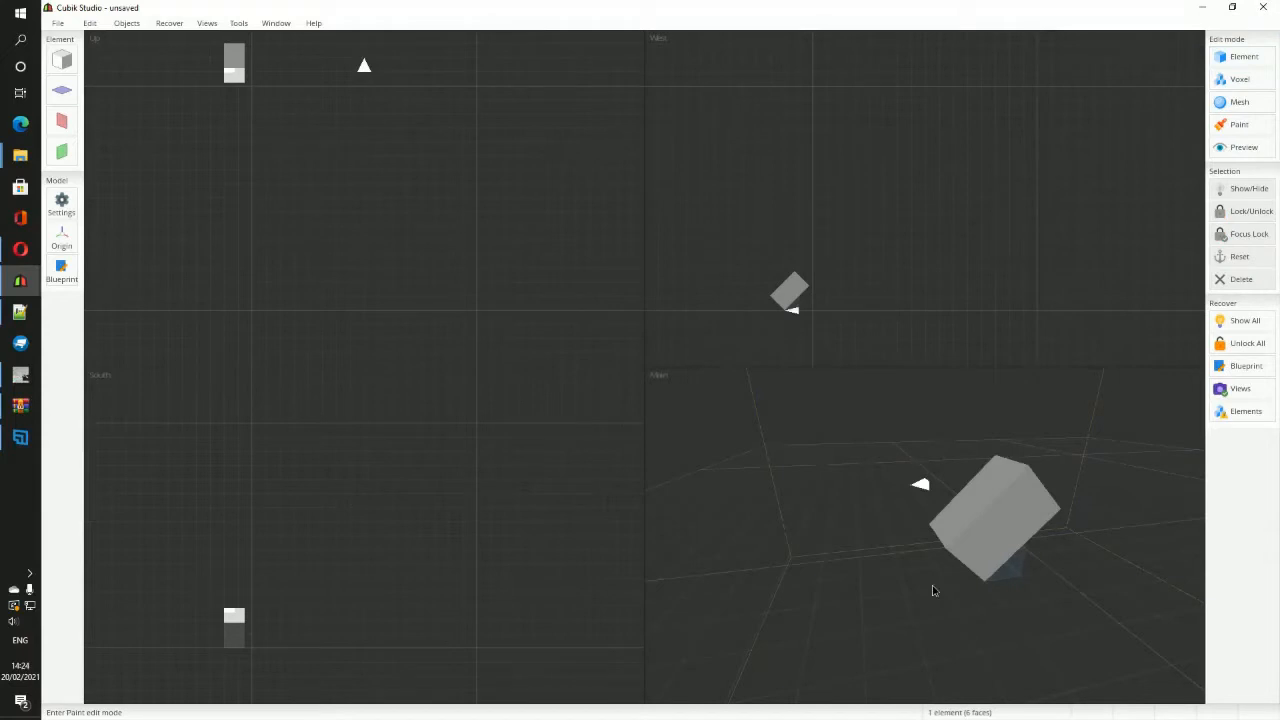
middle_drag(933, 587, 918, 584)
scroll(918, 584, up, 3)
click(943, 496)
middle_drag(1002, 526, 984, 524)
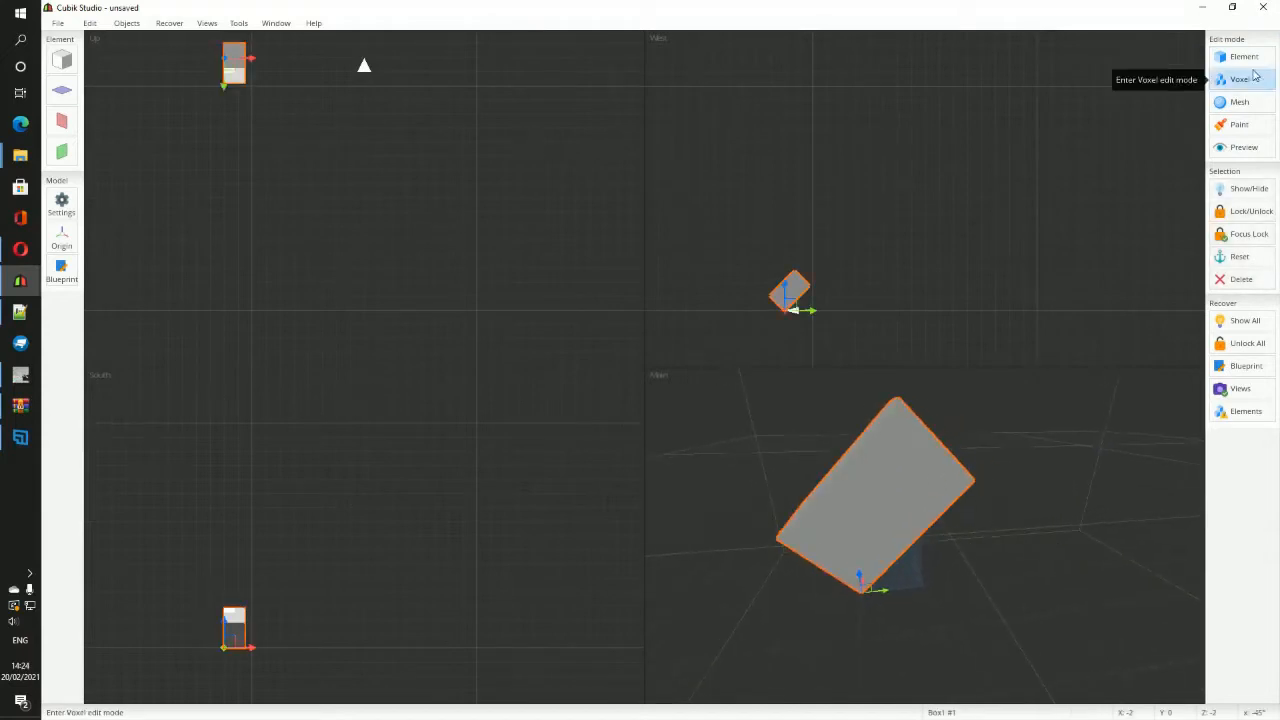
click(1249, 58)
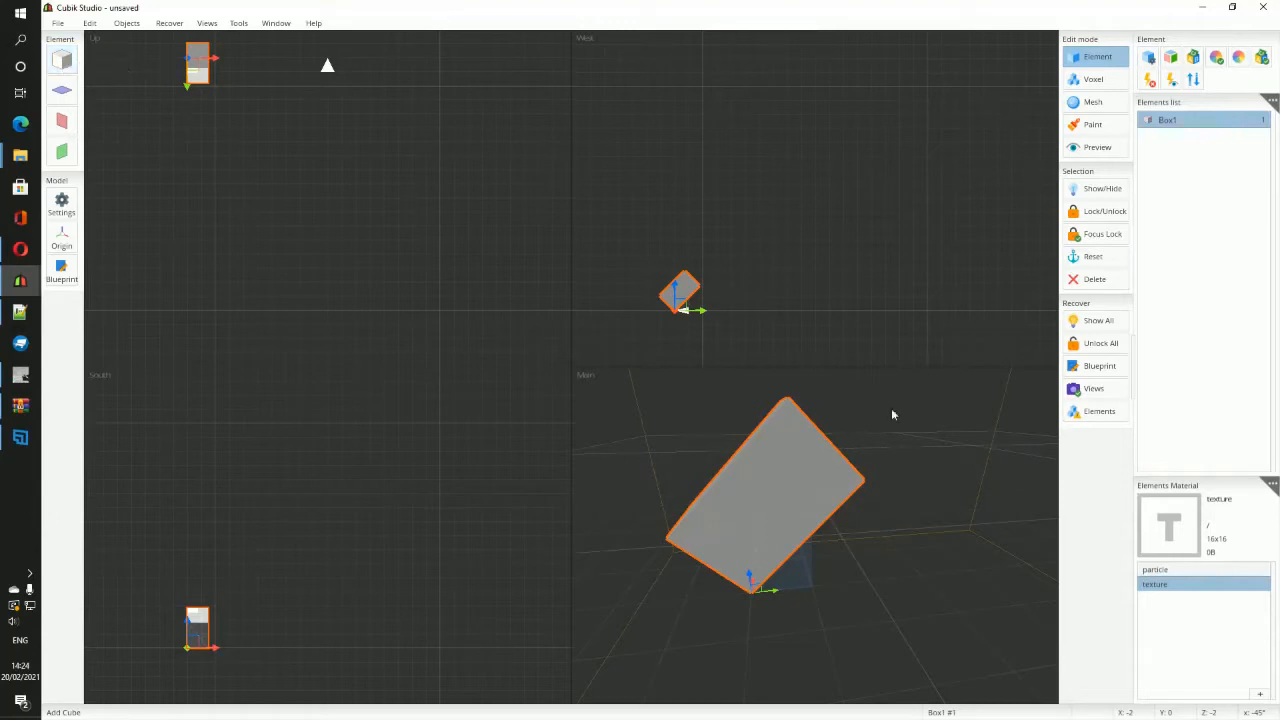
middle_drag(893, 414, 925, 516)
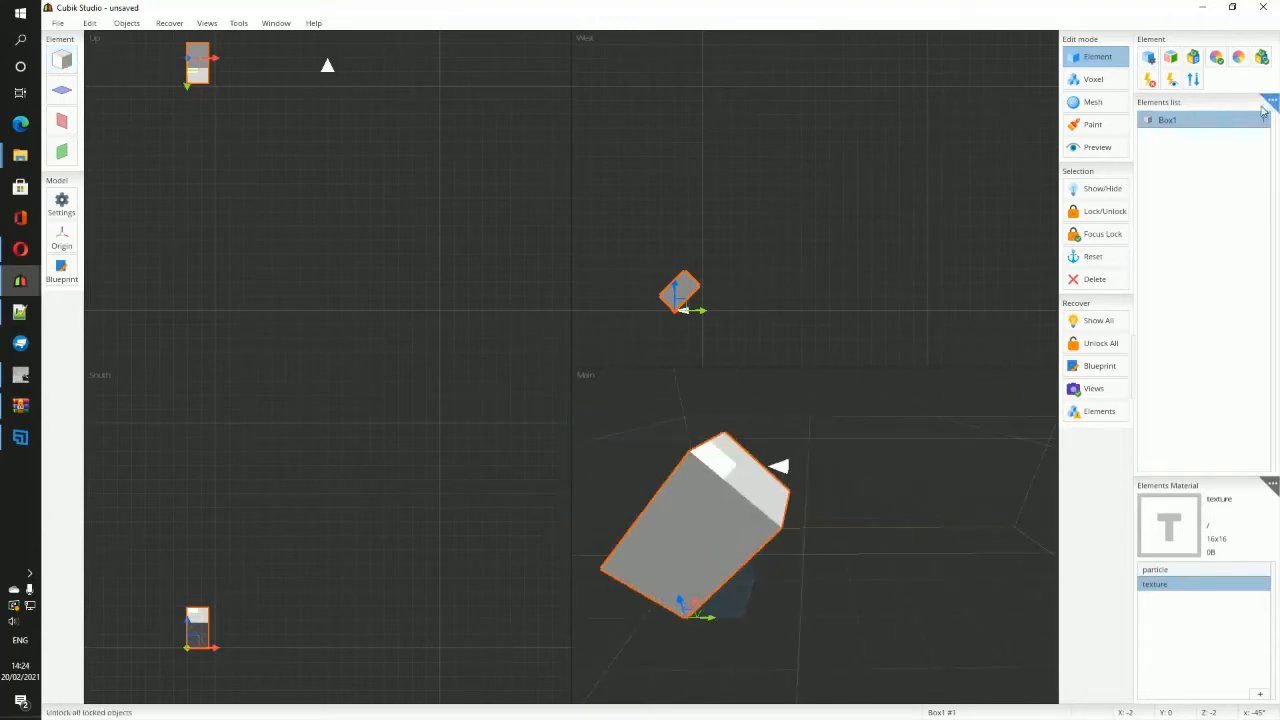
Step: Clone the tilted box and move the copy along positive Z to 1.625
right_click(1160, 127)
mouse_move(1184, 140)
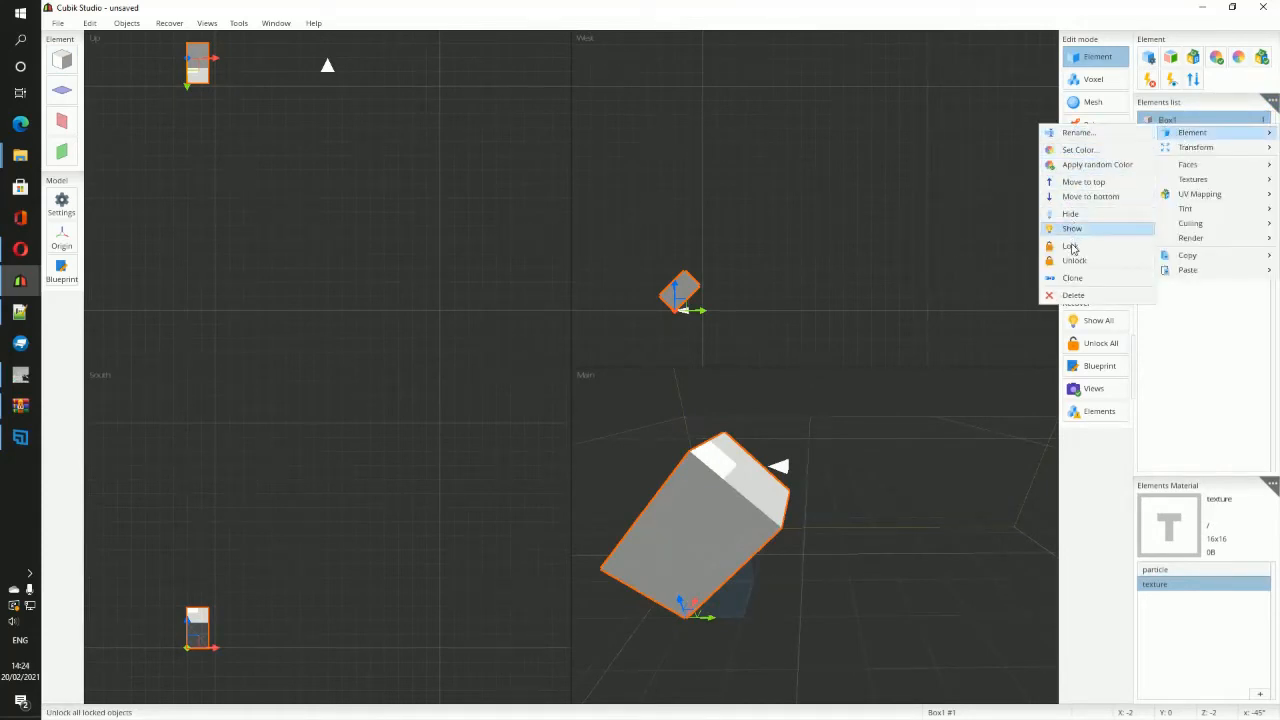
click(1074, 279)
drag(671, 300, 722, 300)
Step: Rotate the cloned box about X until it is level and place it against the tilted box at Y 1.25, Z -1.25
key(r)
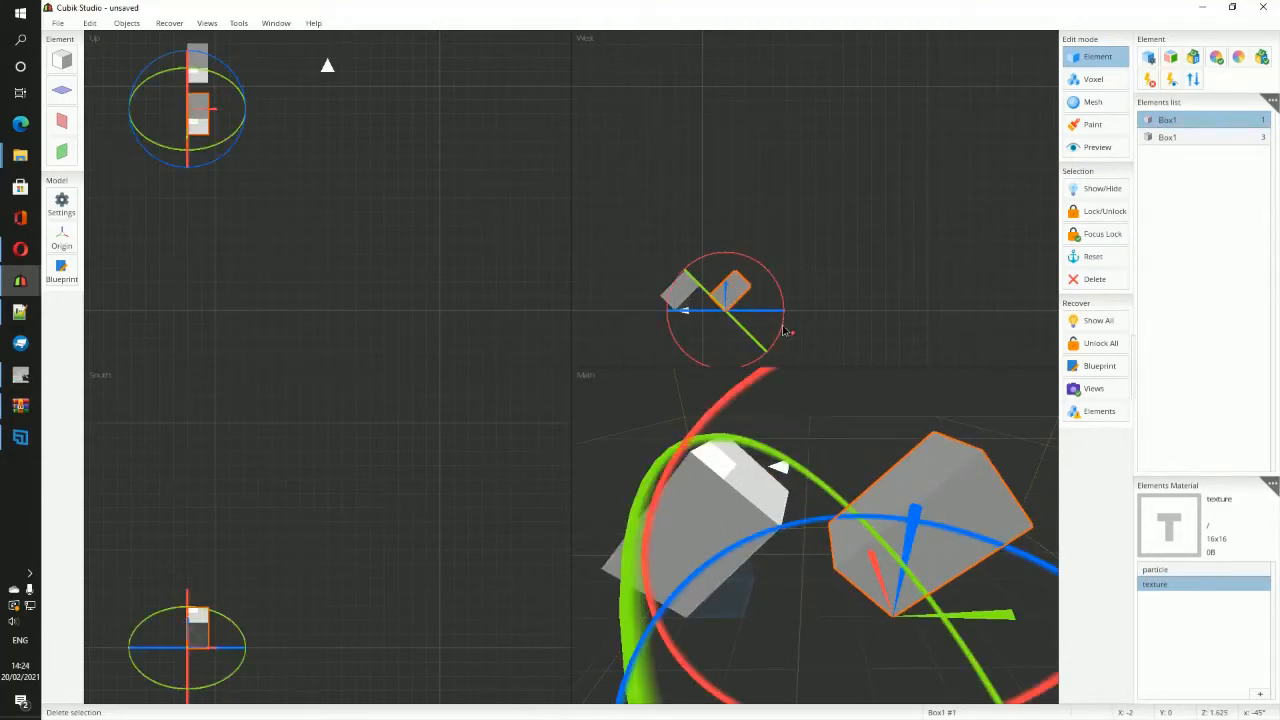
drag(784, 328, 778, 347)
key(t)
mouse_move(694, 366)
mouse_down()
mouse_move(671, 349)
mouse_move(677, 366)
mouse_up()
mouse_move(738, 590)
middle_down()
mouse_move(756, 584)
mouse_move(675, 636)
mouse_move(760, 598)
middle_up()
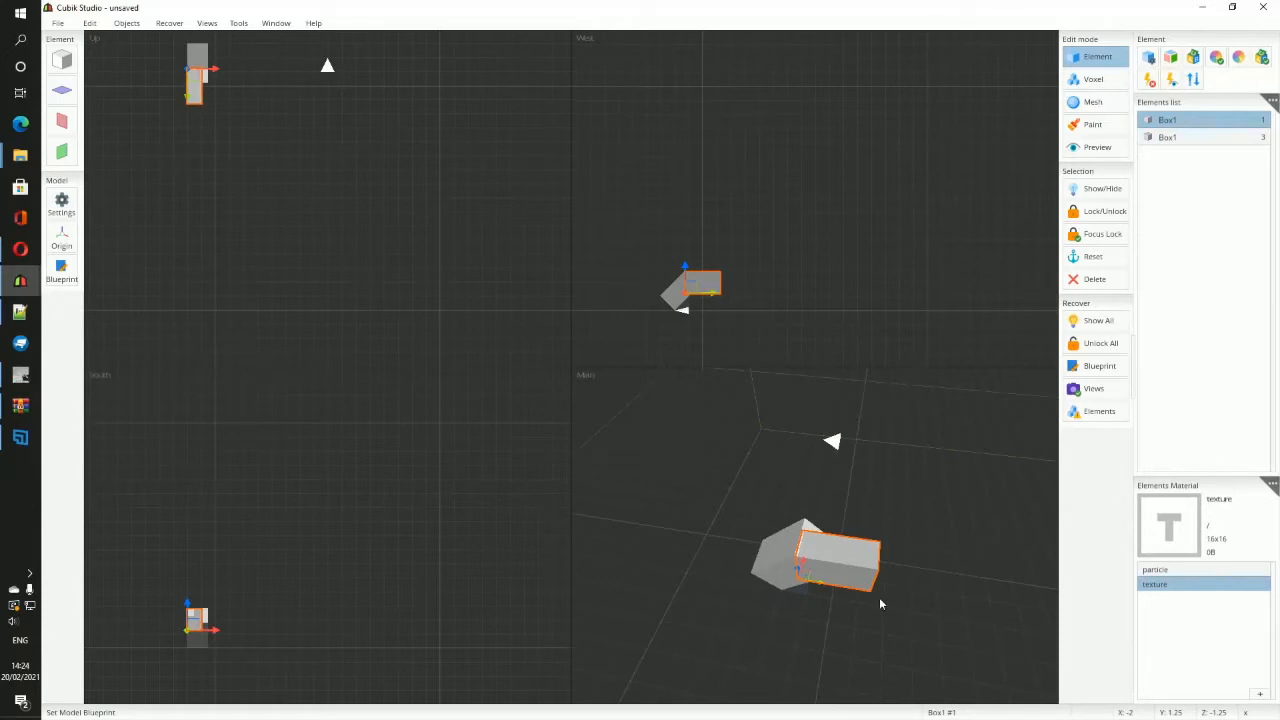
mouse_move(880, 603)
middle_down()
mouse_move(906, 580)
mouse_move(872, 497)
mouse_move(911, 491)
mouse_move(920, 509)
mouse_move(894, 521)
middle_up()
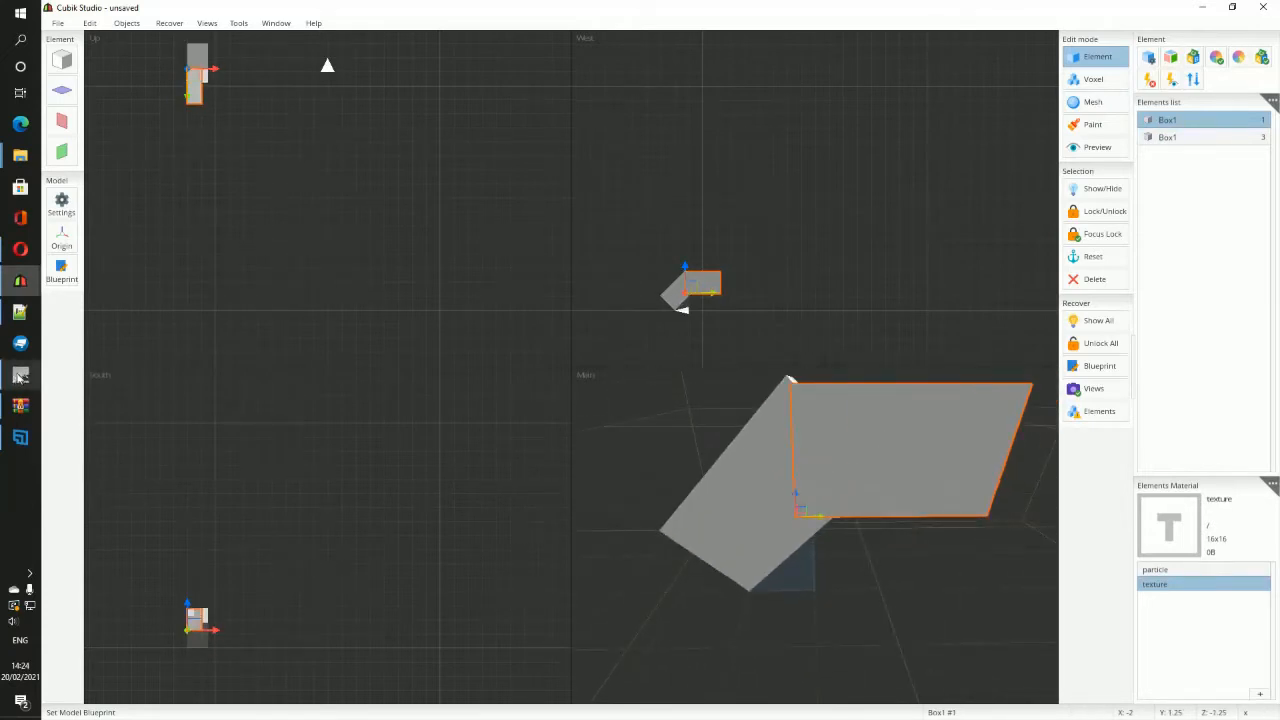
Step: Switch to the window with the hyena model and examine its body, legs and head from several sides
mouse_move(20, 281)
click(120, 135)
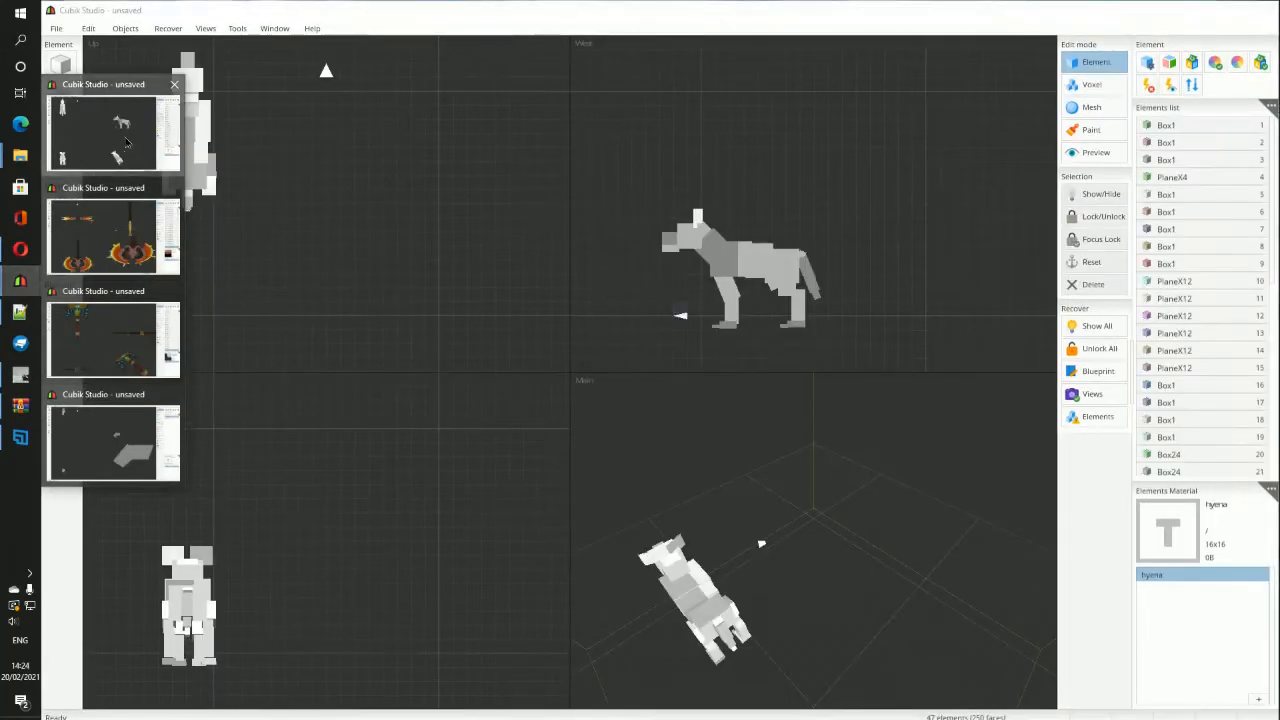
middle_drag(823, 531, 844, 505)
scroll(855, 531, down, 4)
scroll(757, 292, up, 1)
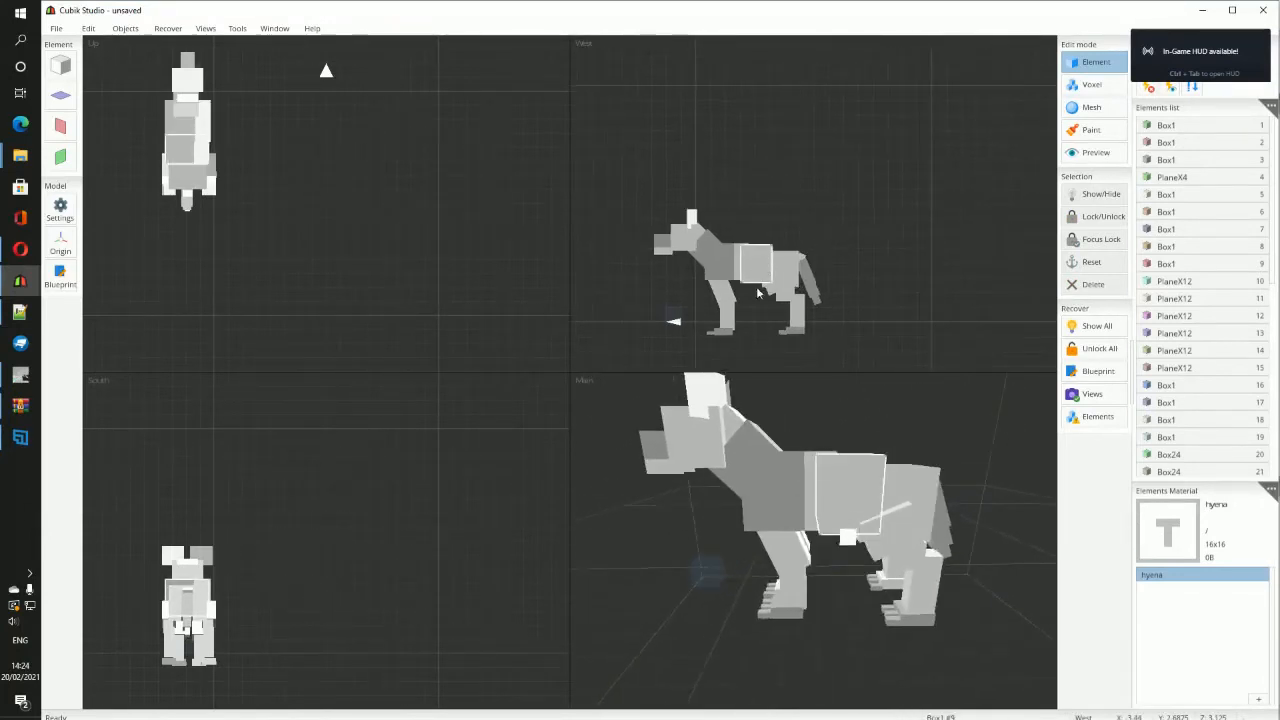
scroll(710, 235, up, 1)
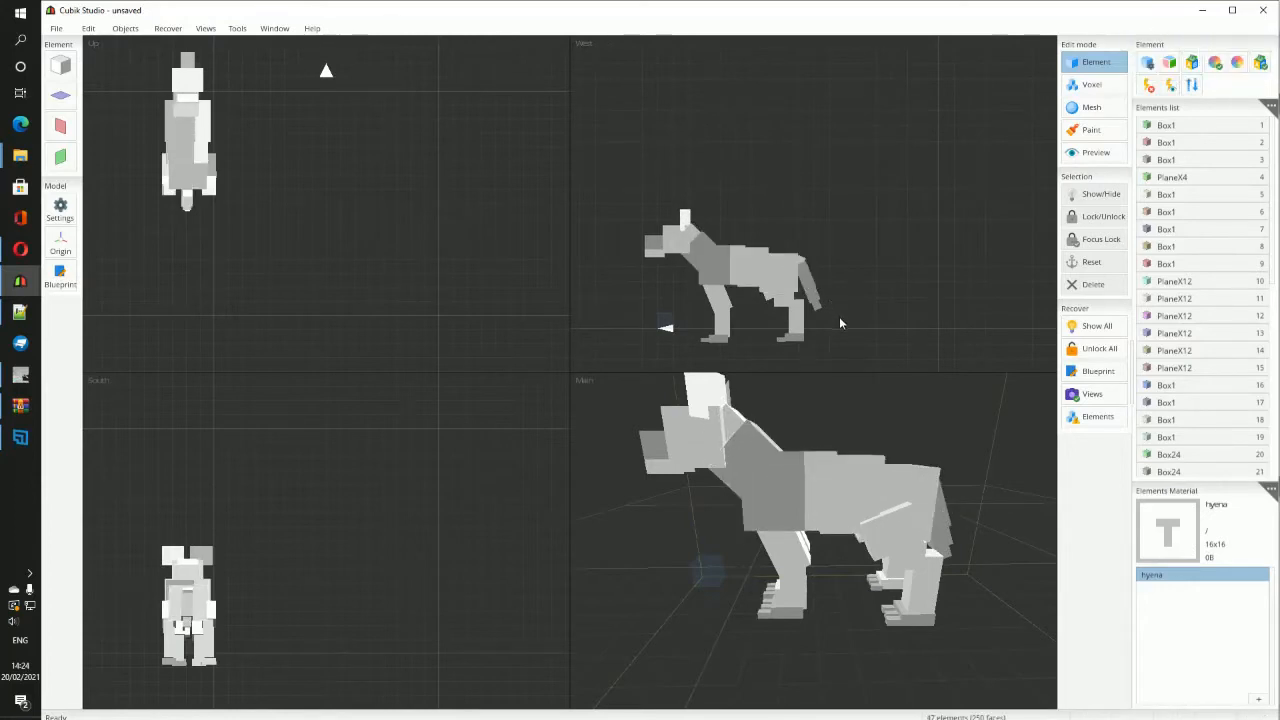
middle_drag(862, 585, 917, 564)
scroll(890, 558, up, 1)
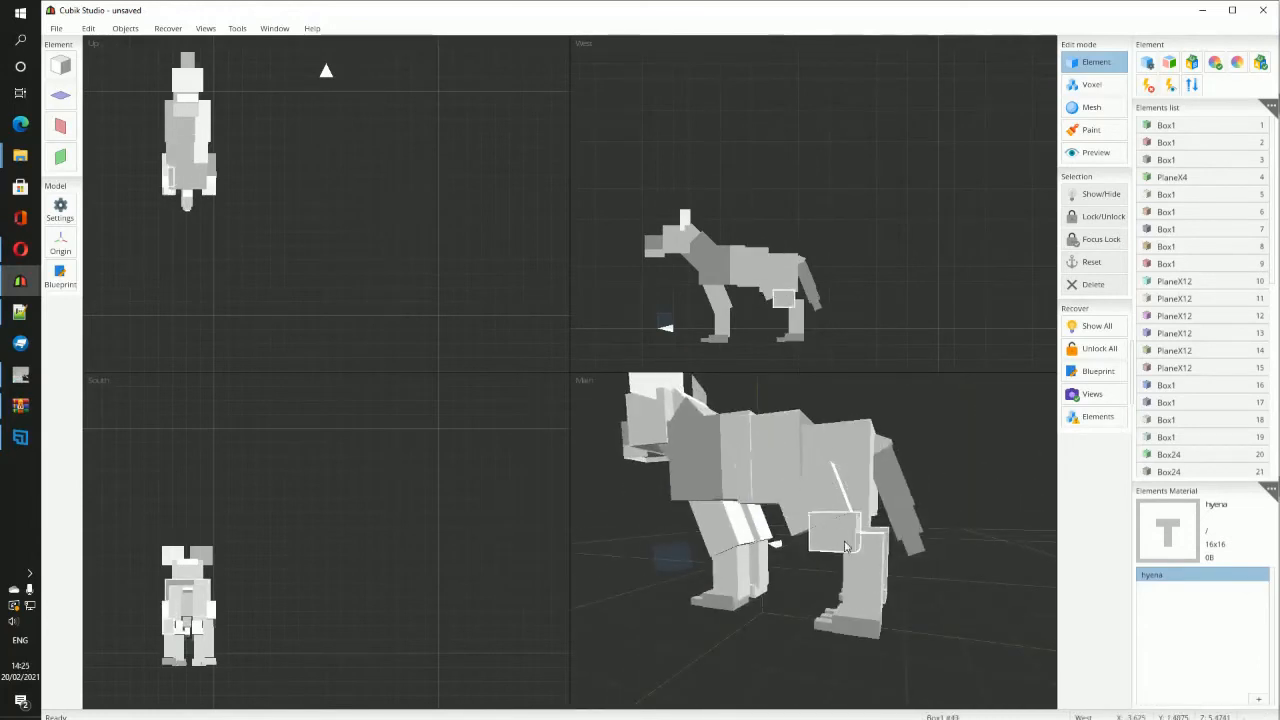
middle_drag(845, 546, 853, 632)
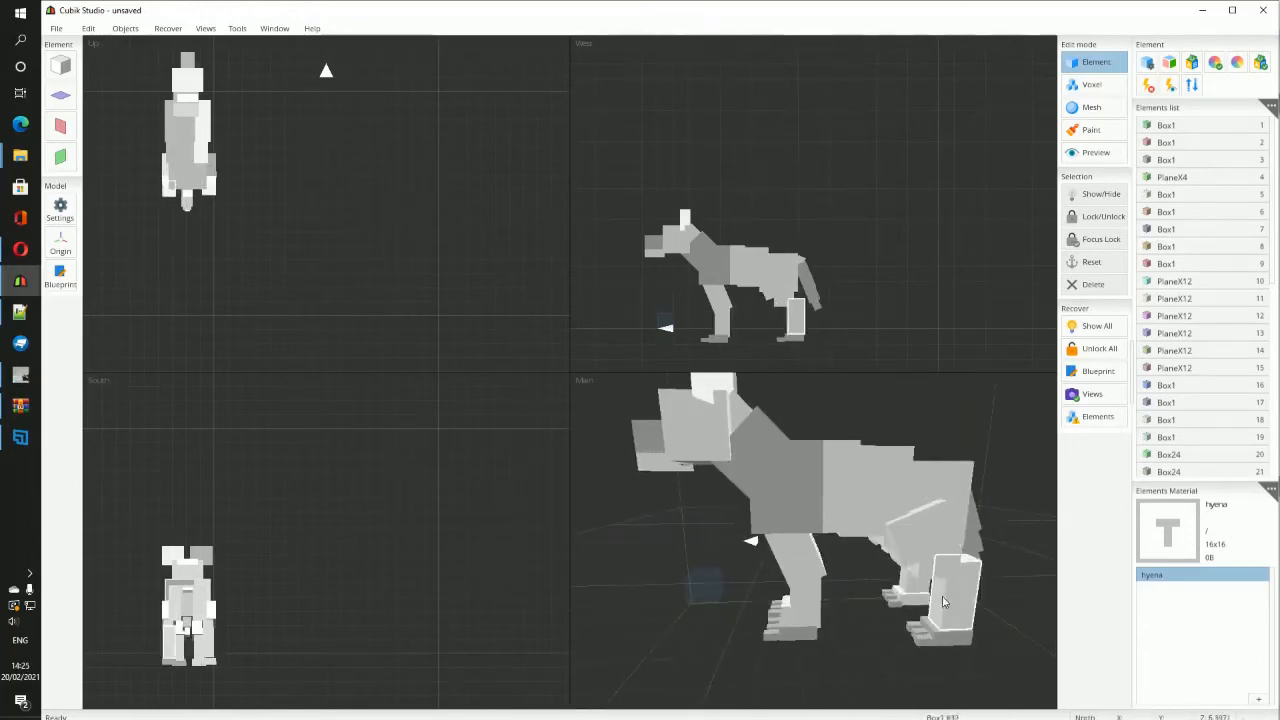
middle_drag(943, 601, 800, 550)
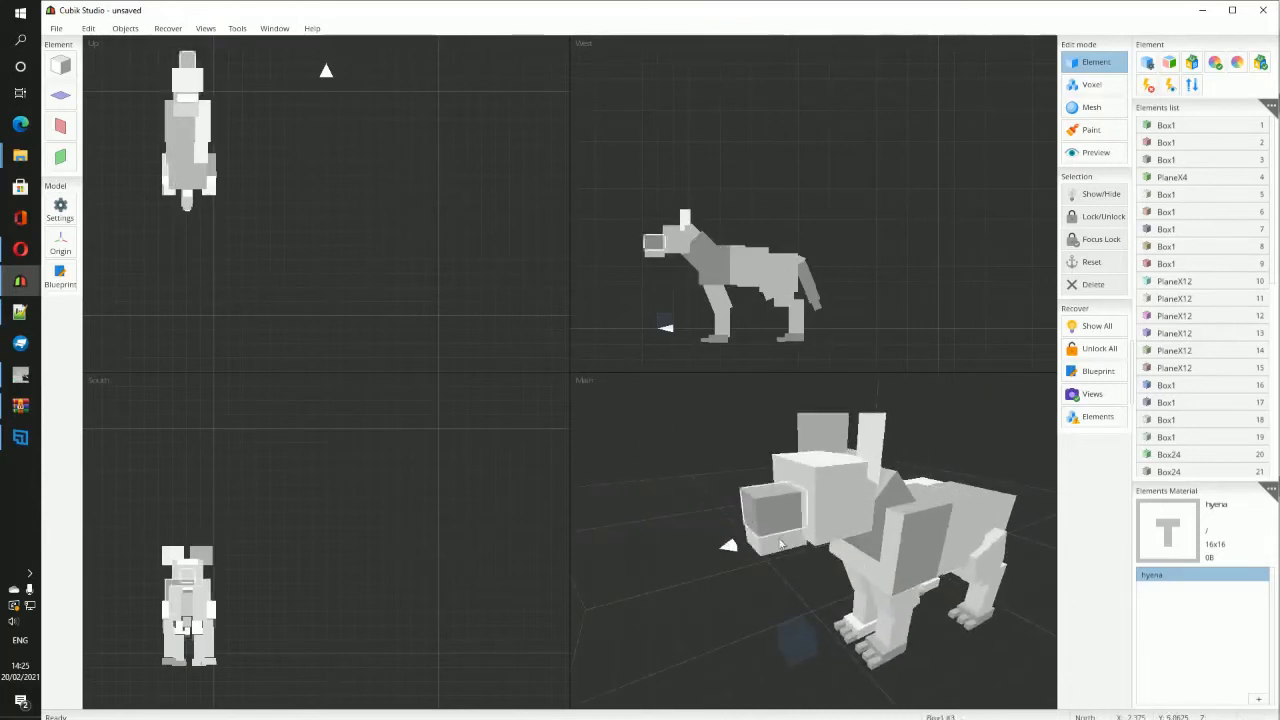
scroll(765, 620, up, 2)
middle_drag(854, 600, 903, 592)
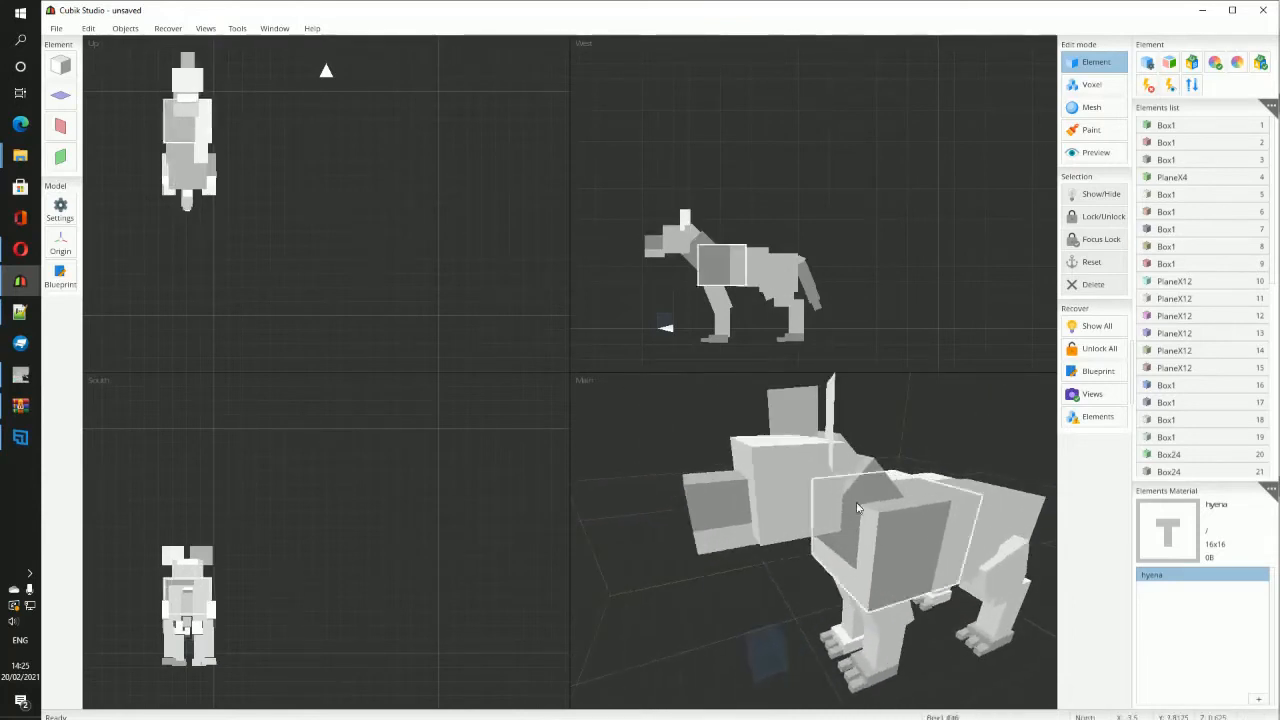
Step: Select the hyena's ear plane PlaneX4 and inspect up close how it sits on the head
click(787, 418)
scroll(830, 450, up, 4)
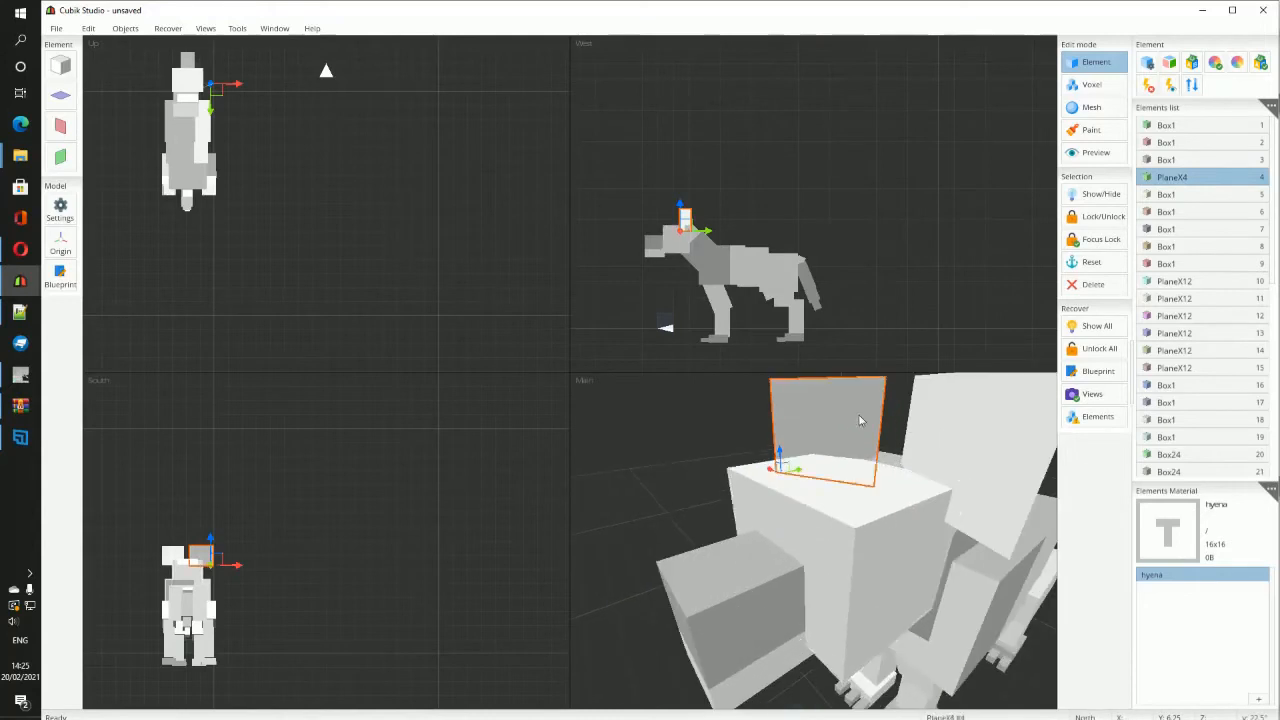
middle_drag(874, 500, 784, 505)
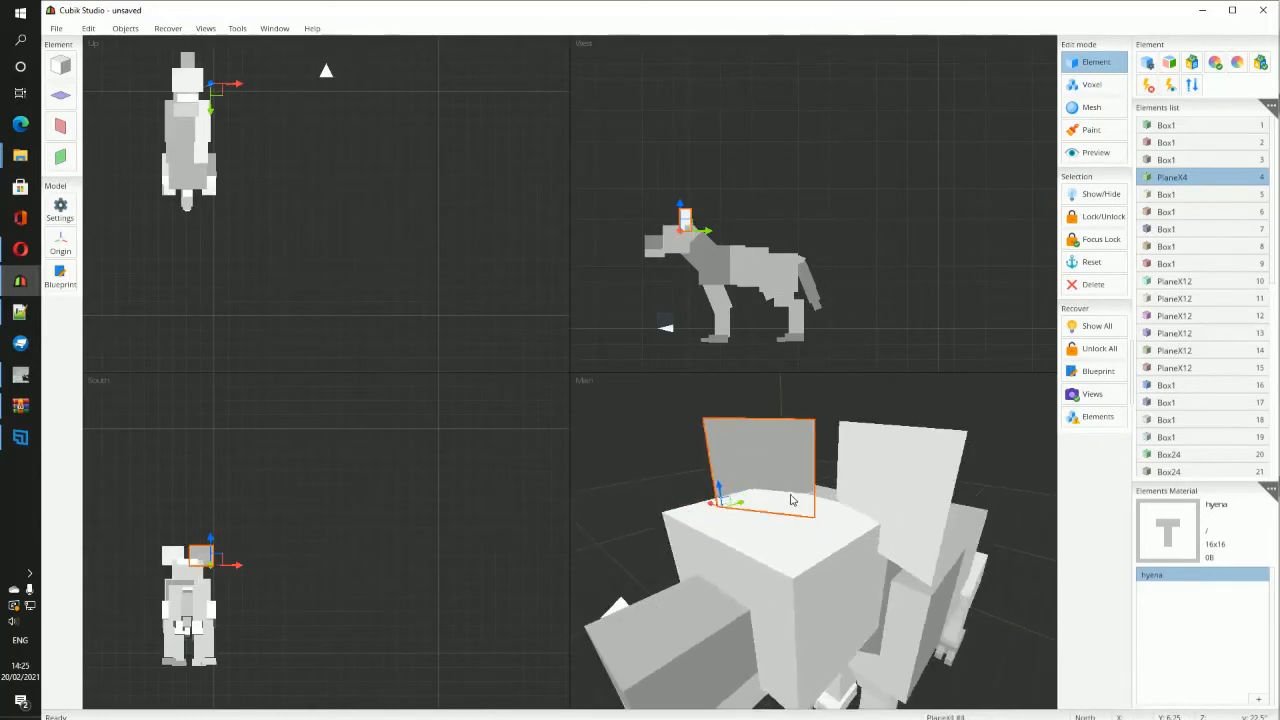
scroll(835, 524, up, 5)
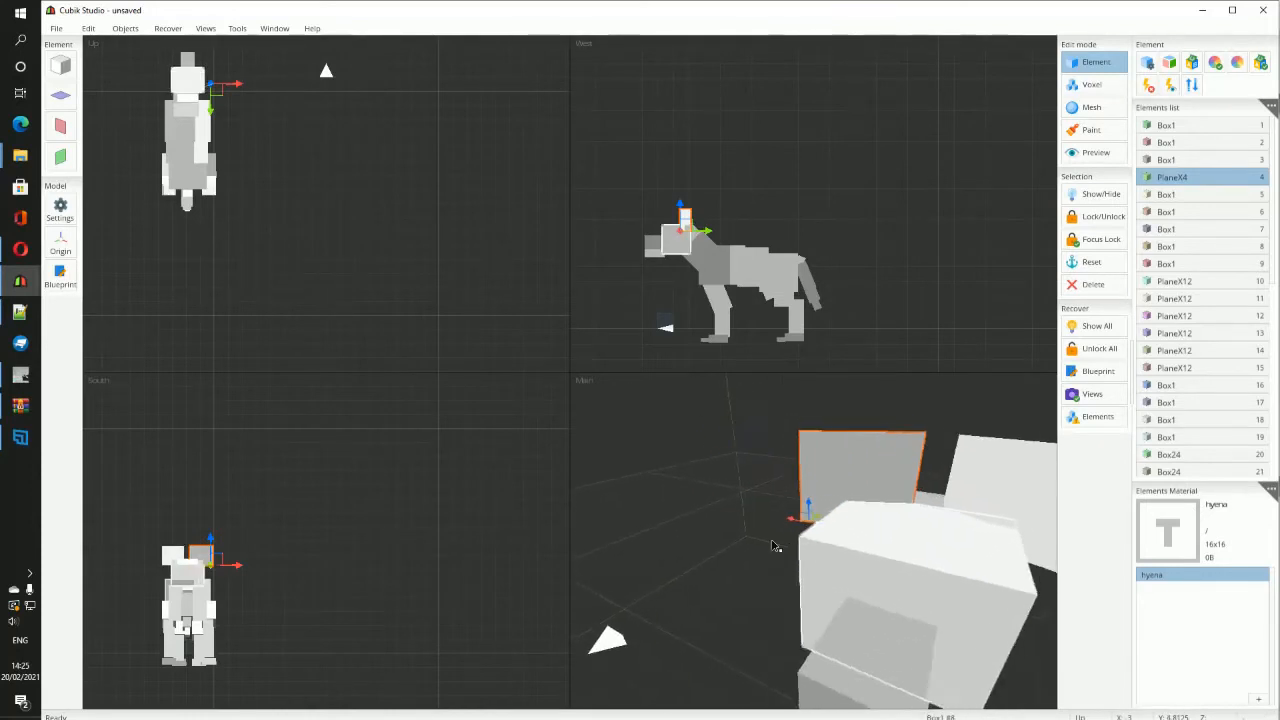
scroll(850, 525, down, 6)
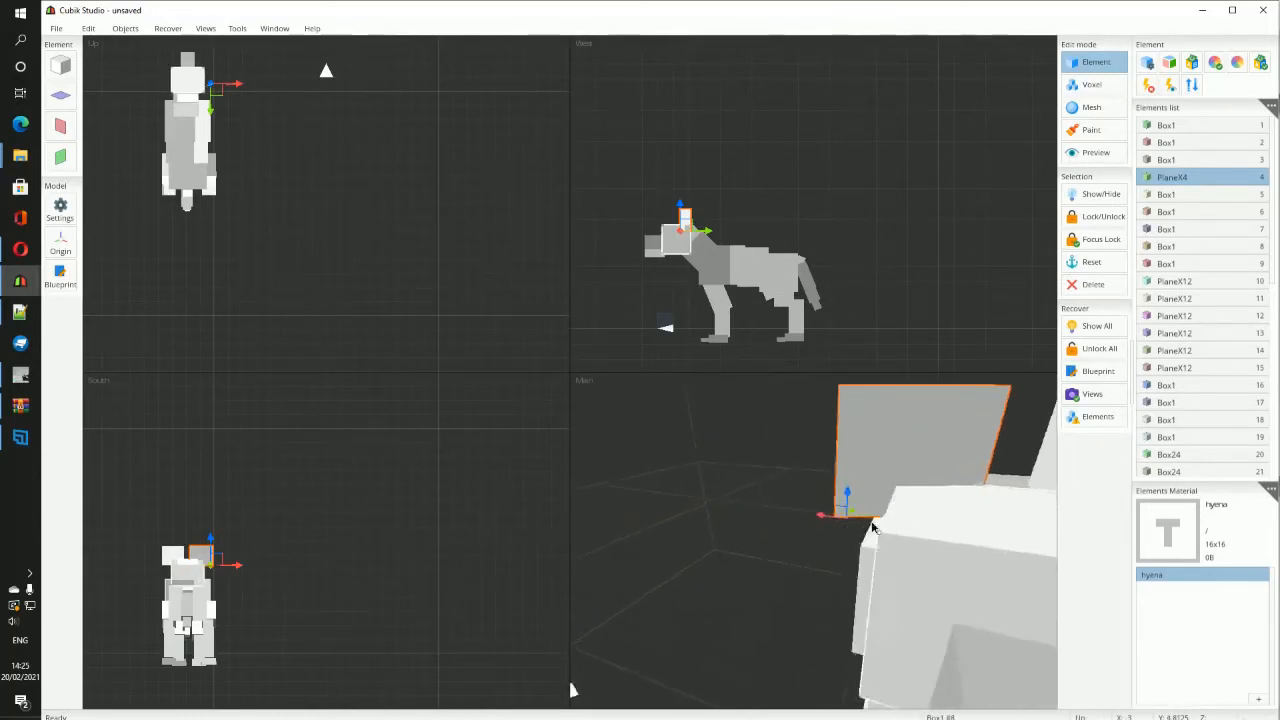
Step: Select the plane along the side of the hyena's lower jaw and inspect the mouth and the whole body
right_drag(870, 528, 883, 561)
click(783, 545)
click(729, 538)
click(1032, 513)
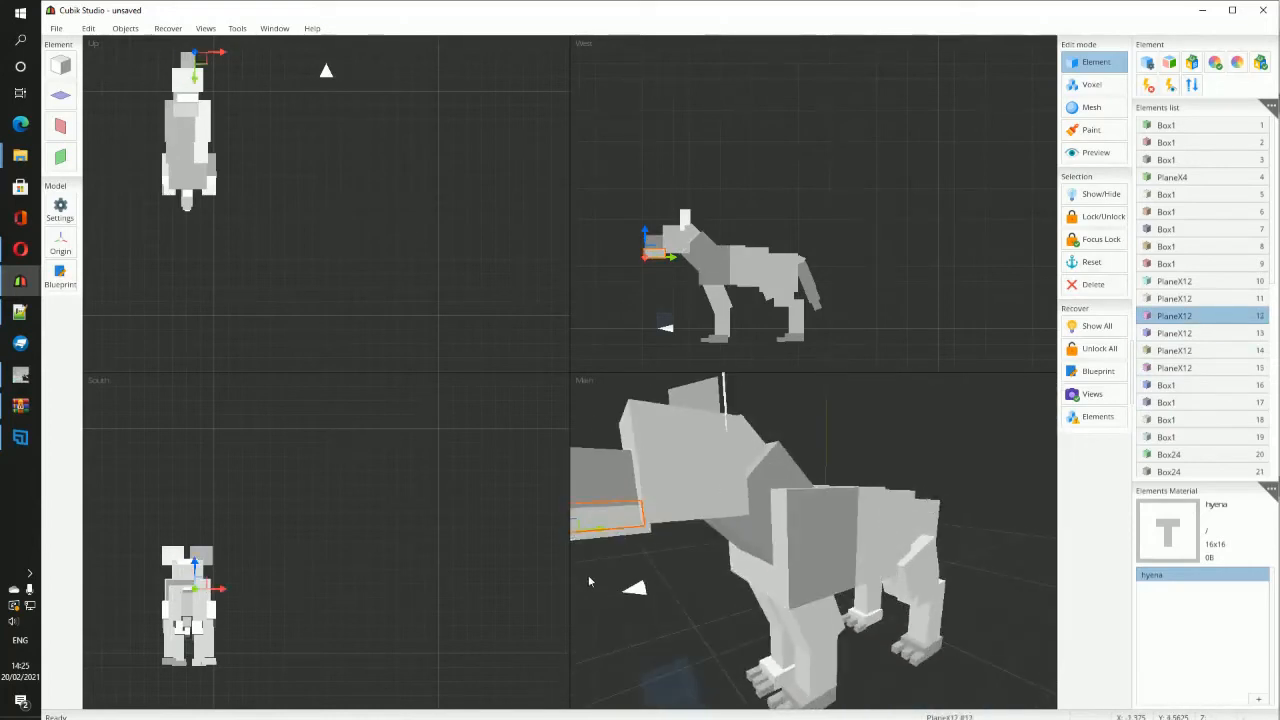
right_drag(646, 564, 738, 542)
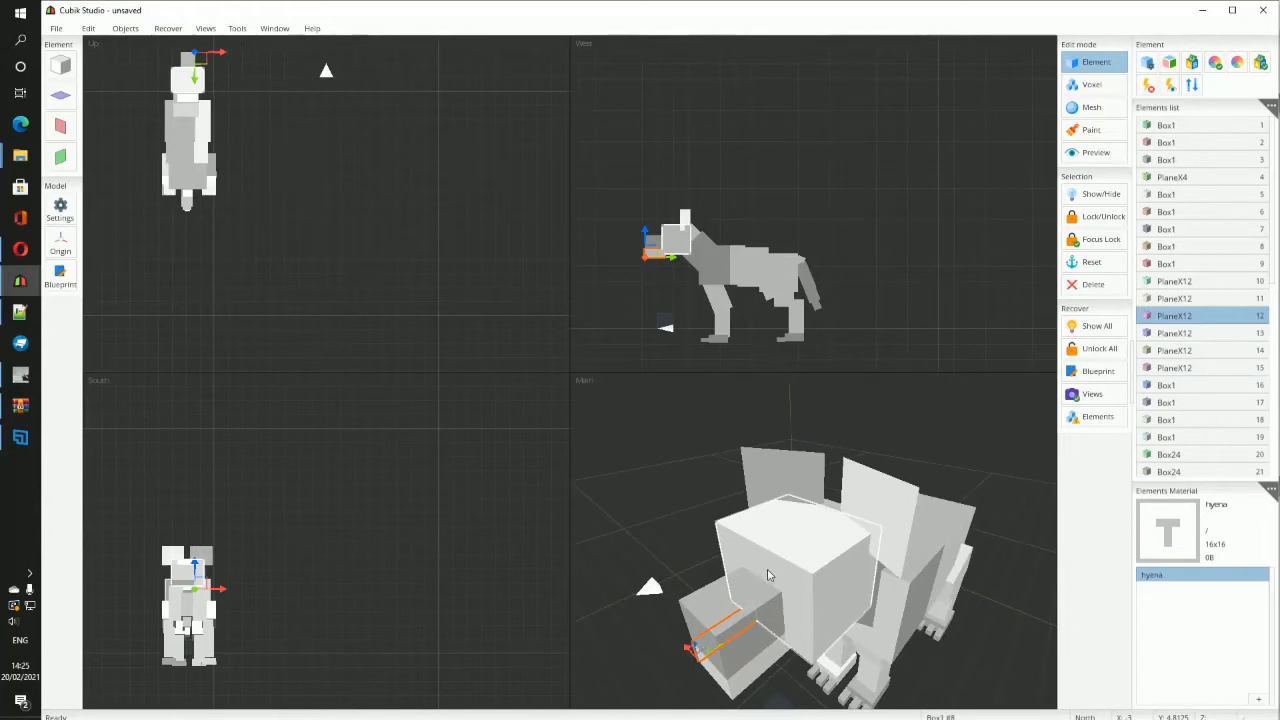
right_drag(810, 548, 854, 551)
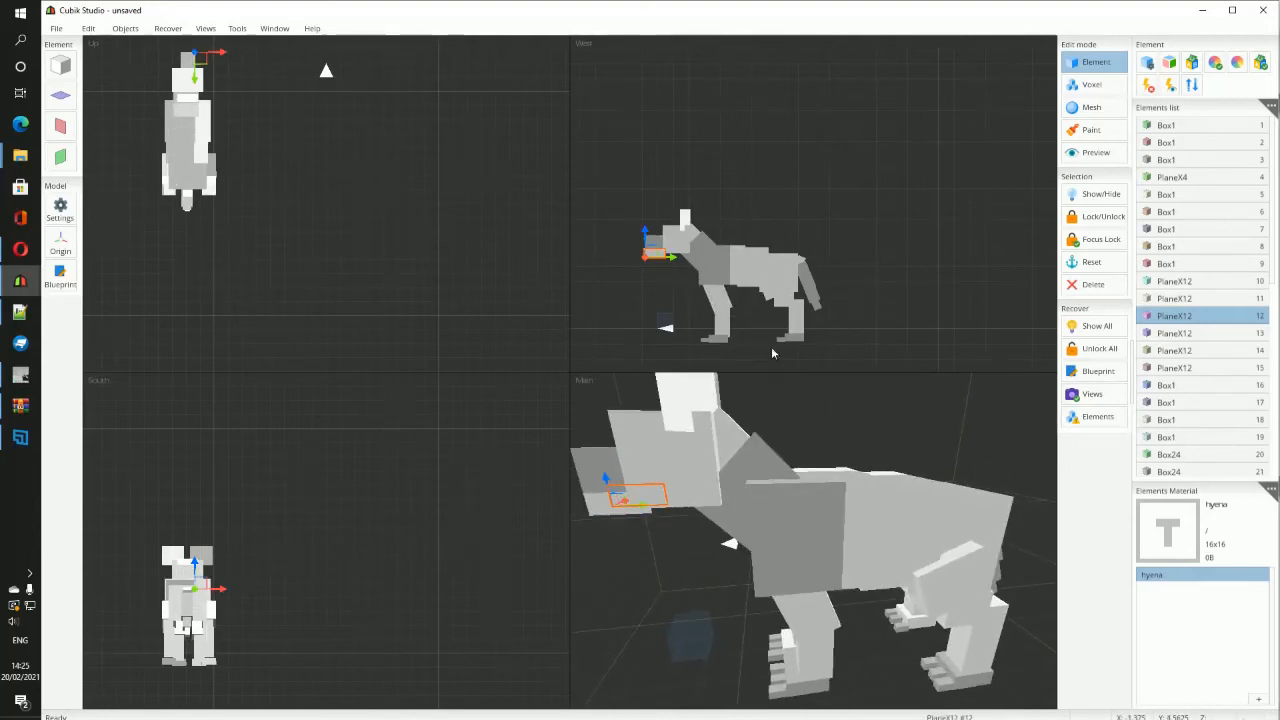
scroll(819, 618, down, 5)
mouse_move(839, 633)
right_down()
mouse_move(951, 643)
mouse_move(780, 648)
mouse_move(847, 622)
right_up()
scroll(847, 622, up, 5)
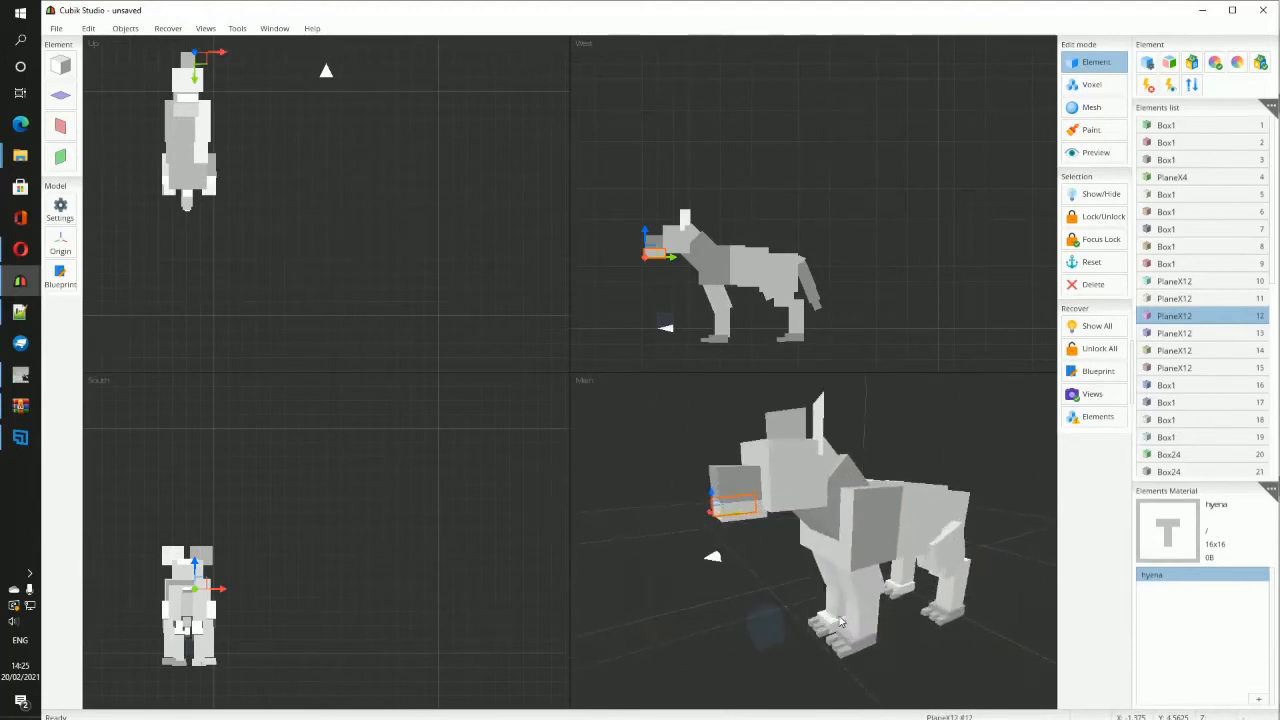
Step: Pick out the small PlaneX12 mouth planes in the elements list and select all of the hyena's elements
click(1190, 370)
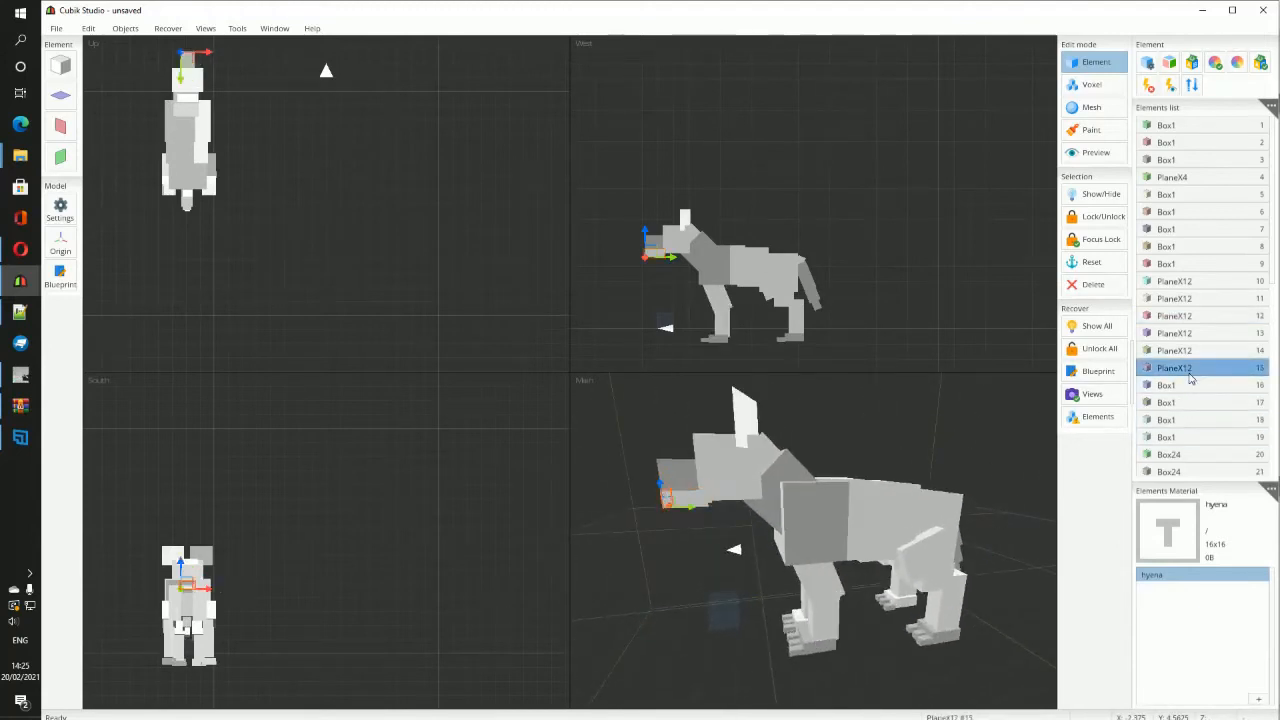
key(ctrl+a)
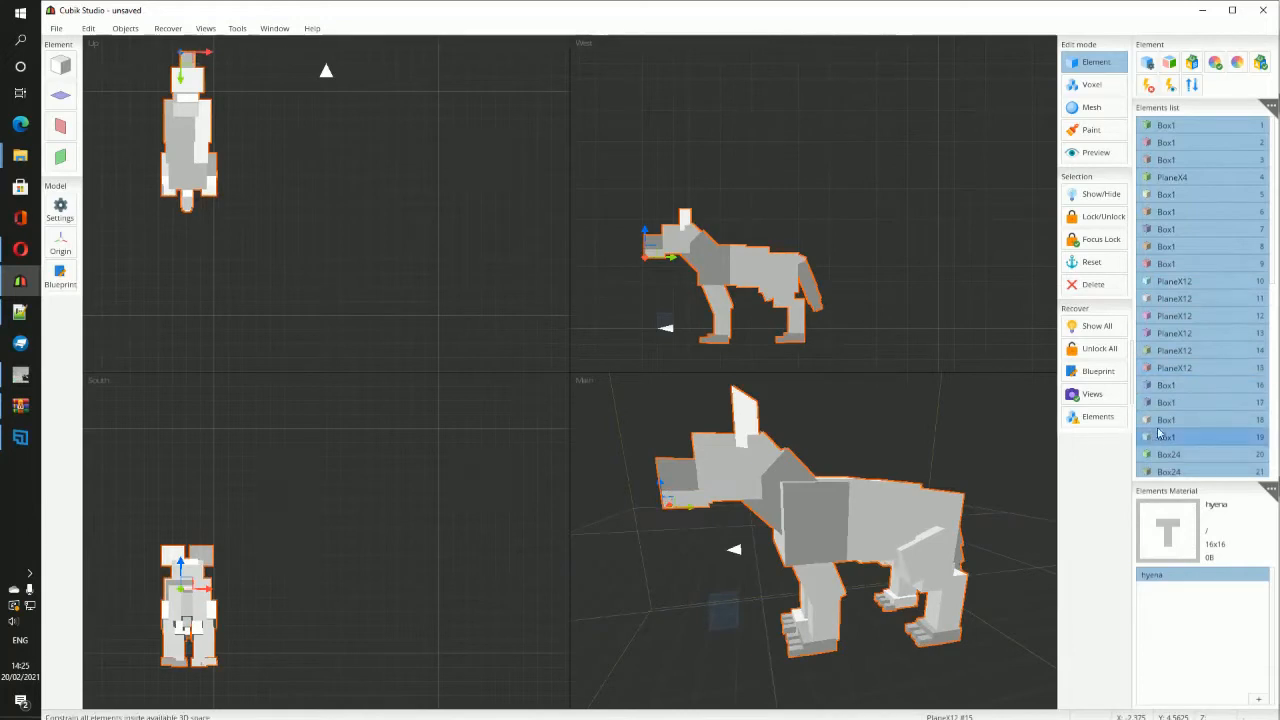
click(1197, 337)
key(ctrl+a)
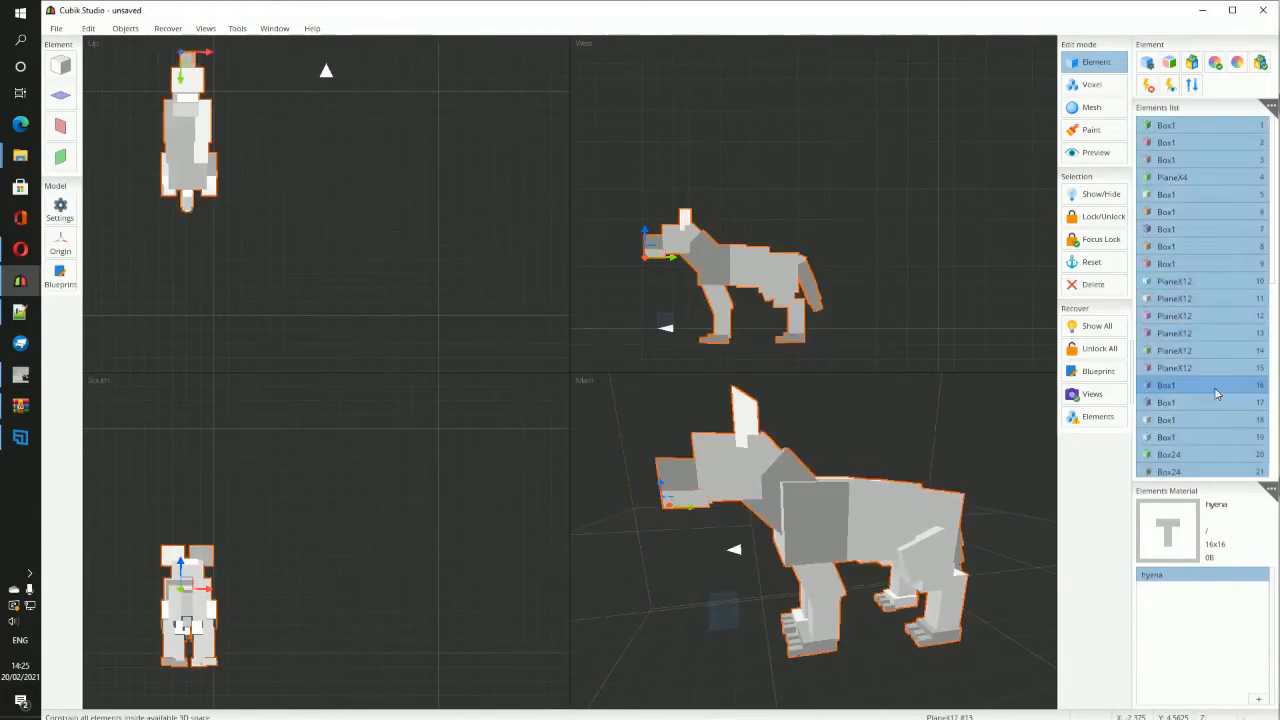
Step: Examine the fully selected hyena model from different sides and distances
middle_drag(771, 538, 811, 551)
scroll(860, 555, down, 4)
scroll(684, 613, down, 3)
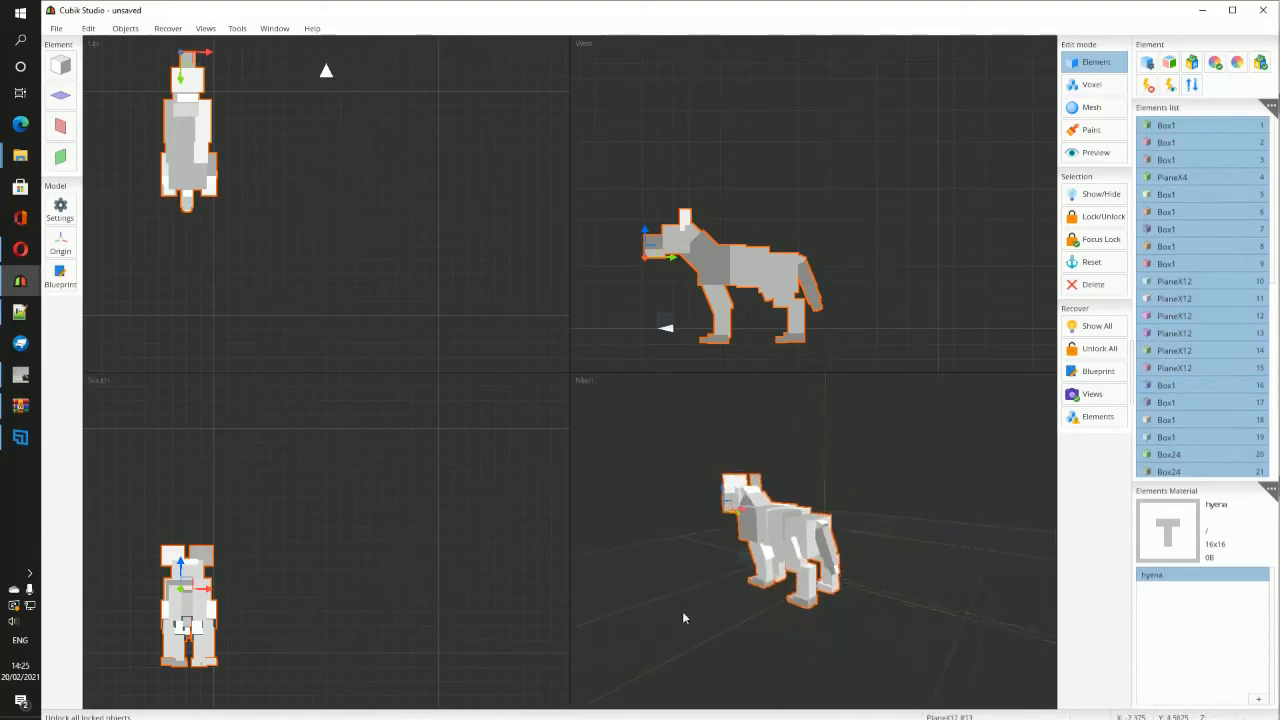
middle_drag(684, 613, 876, 613)
scroll(794, 603, down, 3)
scroll(791, 597, up, 2)
scroll(876, 612, up, 1)
scroll(876, 612, up, 2)
scroll(876, 612, down, 2)
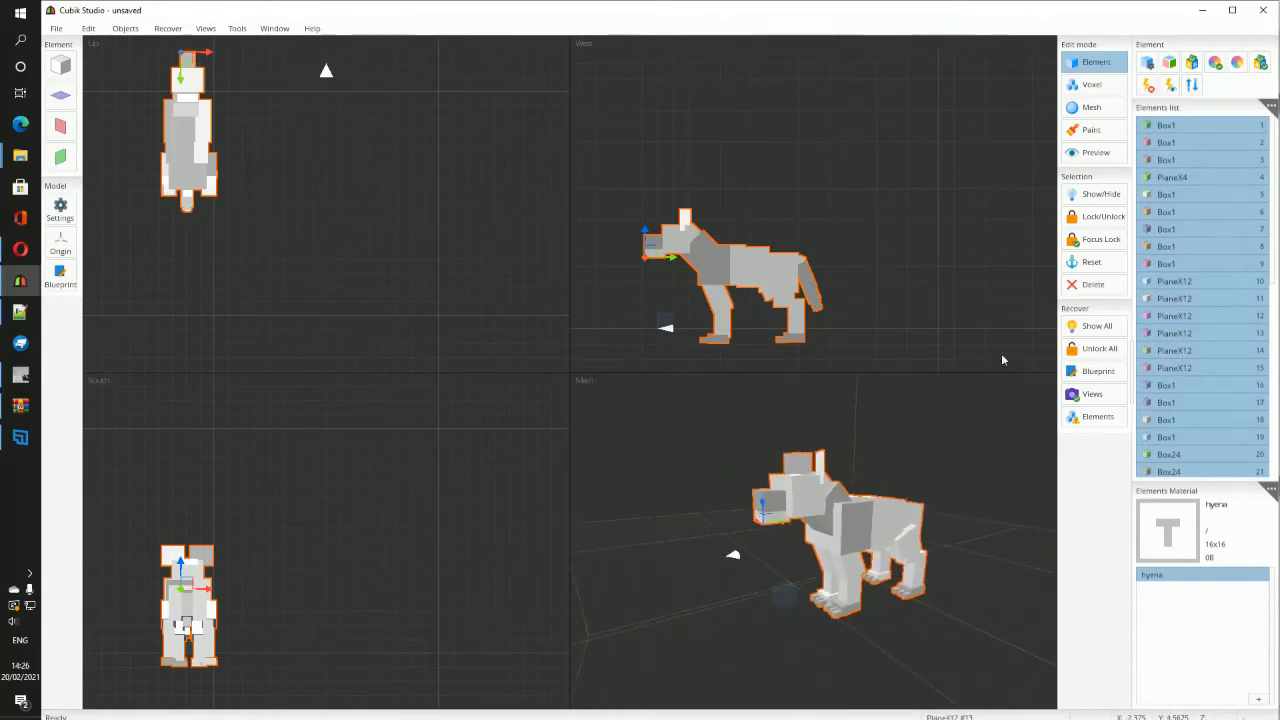
Step: Enter Preview mode and show the hyena's Head display settings
click(1106, 152)
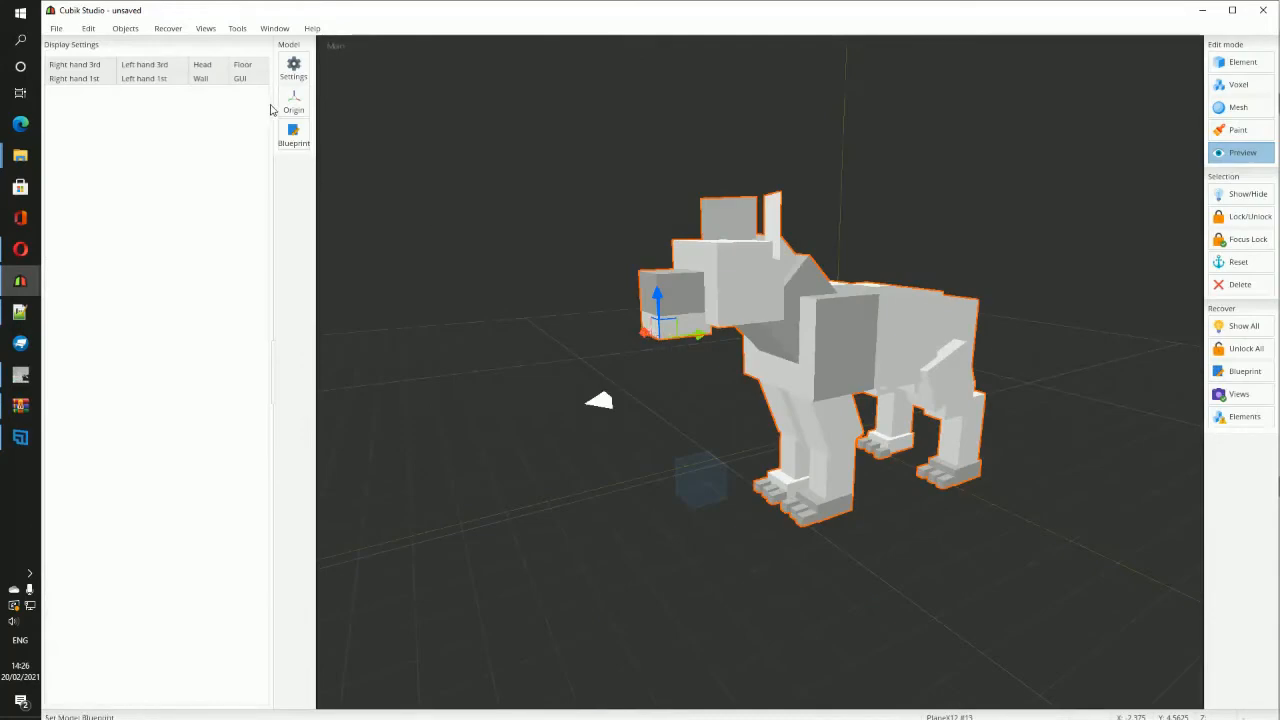
click(202, 66)
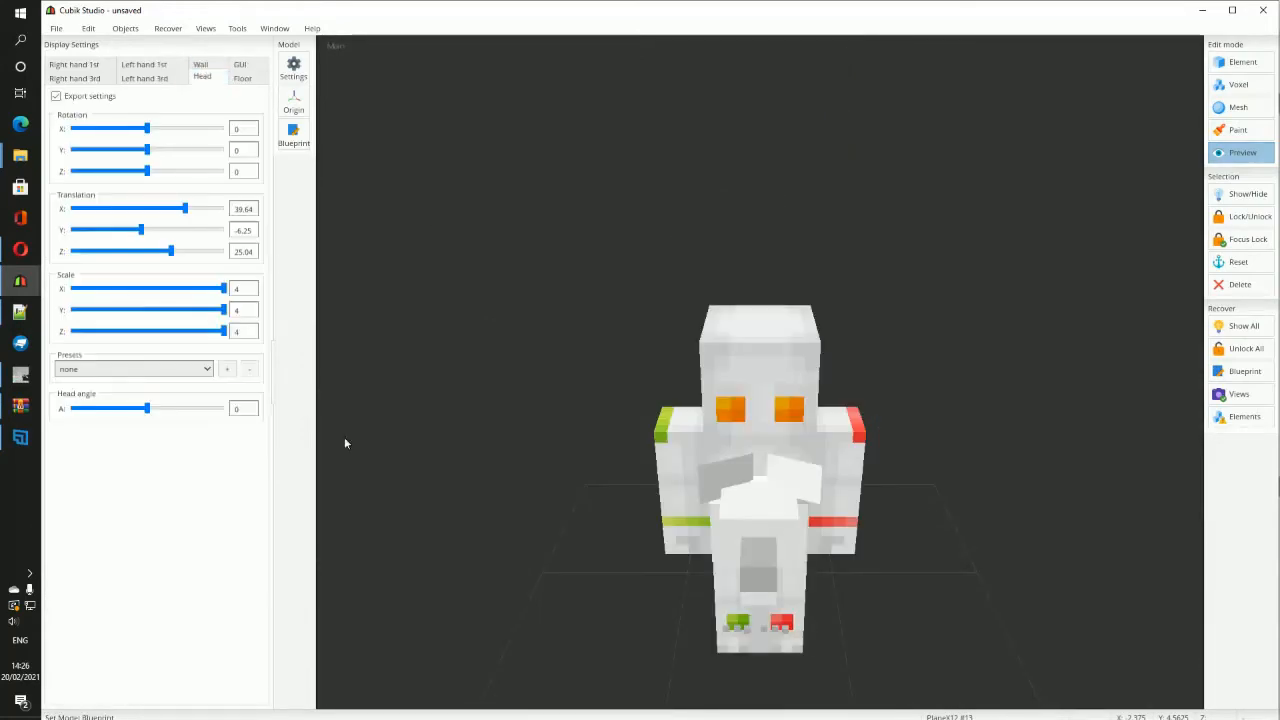
Step: Examine the hyena on the Head preview figure from several sides and check its scale settings
middle_drag(917, 525, 765, 420)
scroll(786, 526, up, 2)
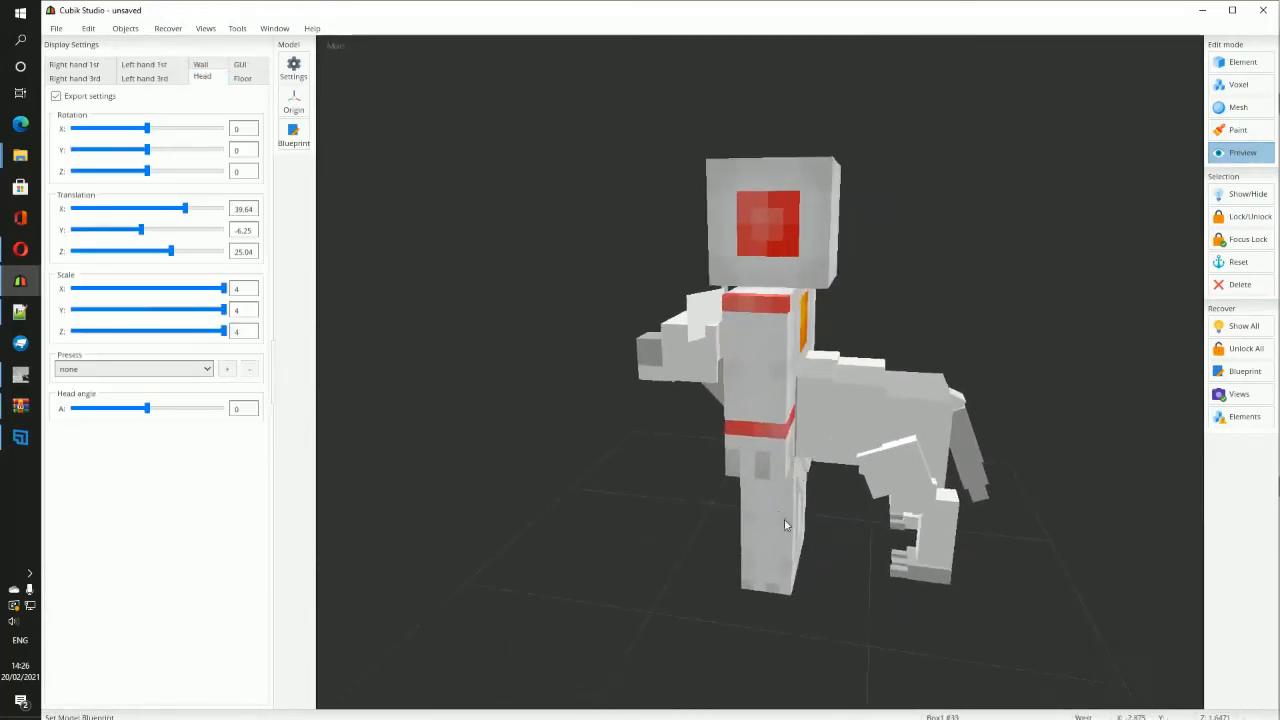
middle_drag(786, 526, 843, 484)
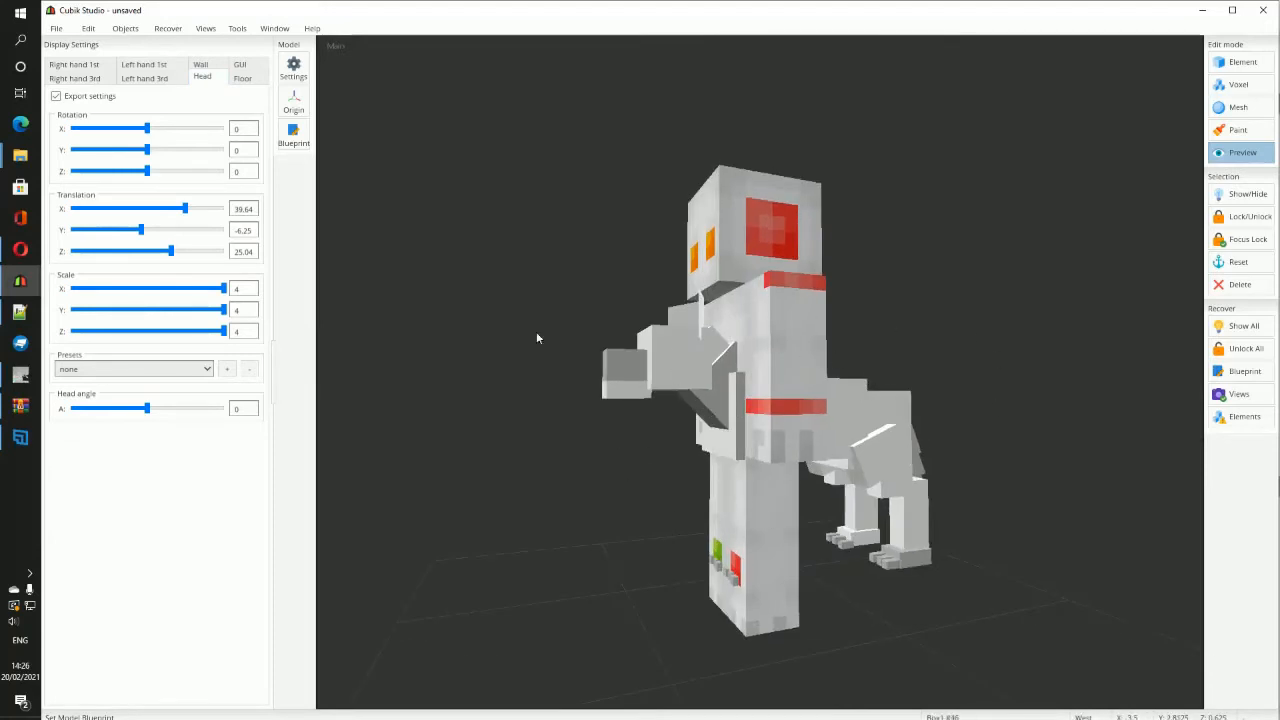
mouse_move(225, 291)
mouse_down()
mouse_move(177, 288)
mouse_move(243, 293)
mouse_up()
click(1243, 62)
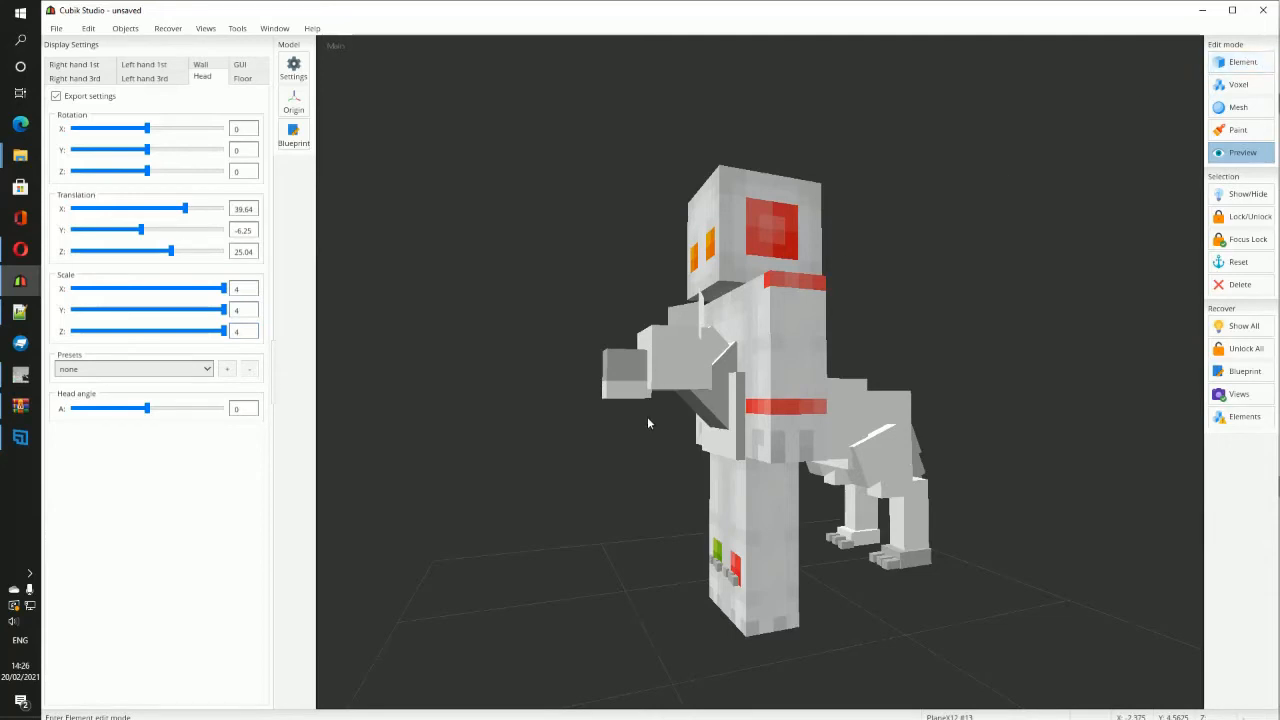
middle_drag(797, 406, 966, 477)
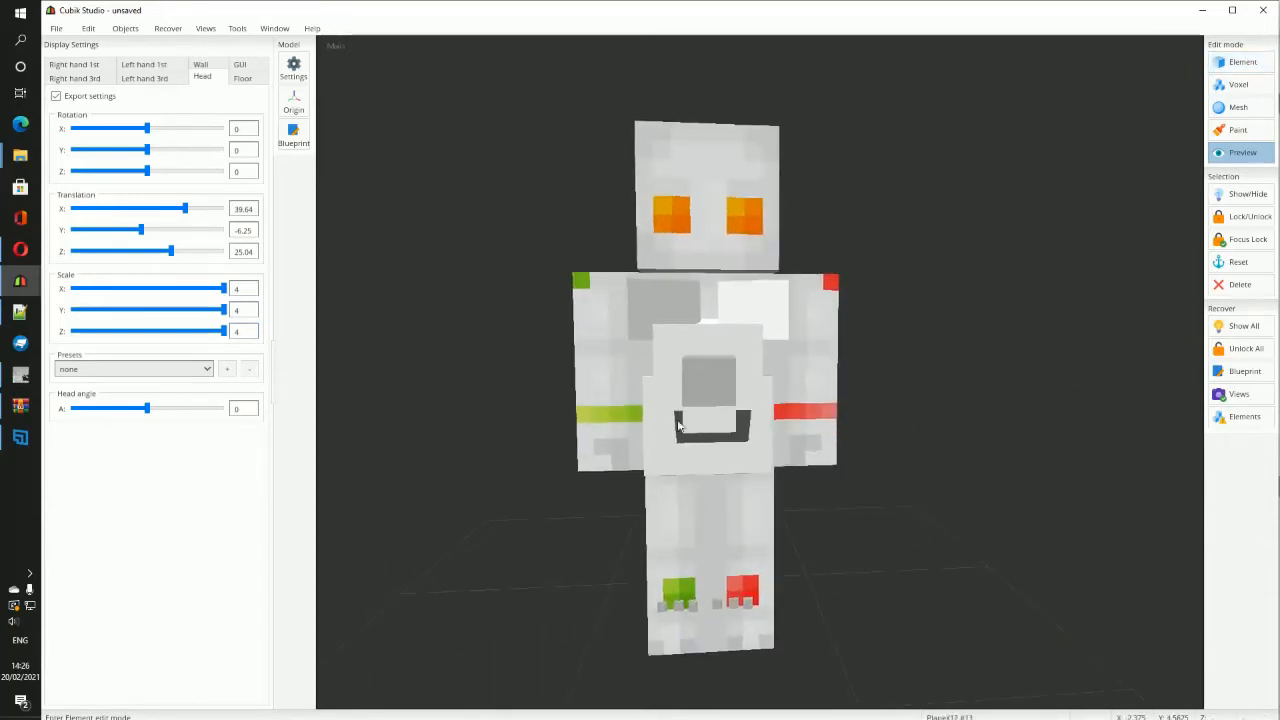
middle_drag(678, 426, 645, 474)
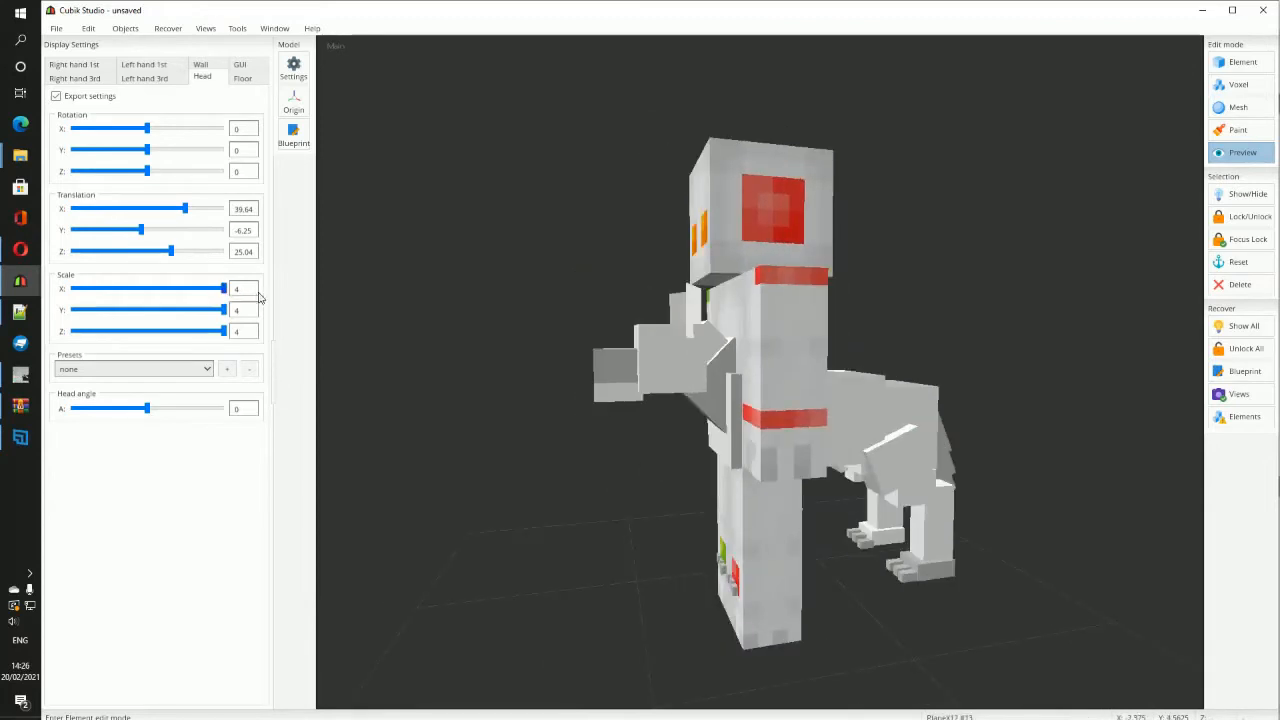
middle_drag(833, 527, 928, 537)
Step: Return to Element mode and scale all of the hyena's elements by 0.5 on every axis
click(1240, 62)
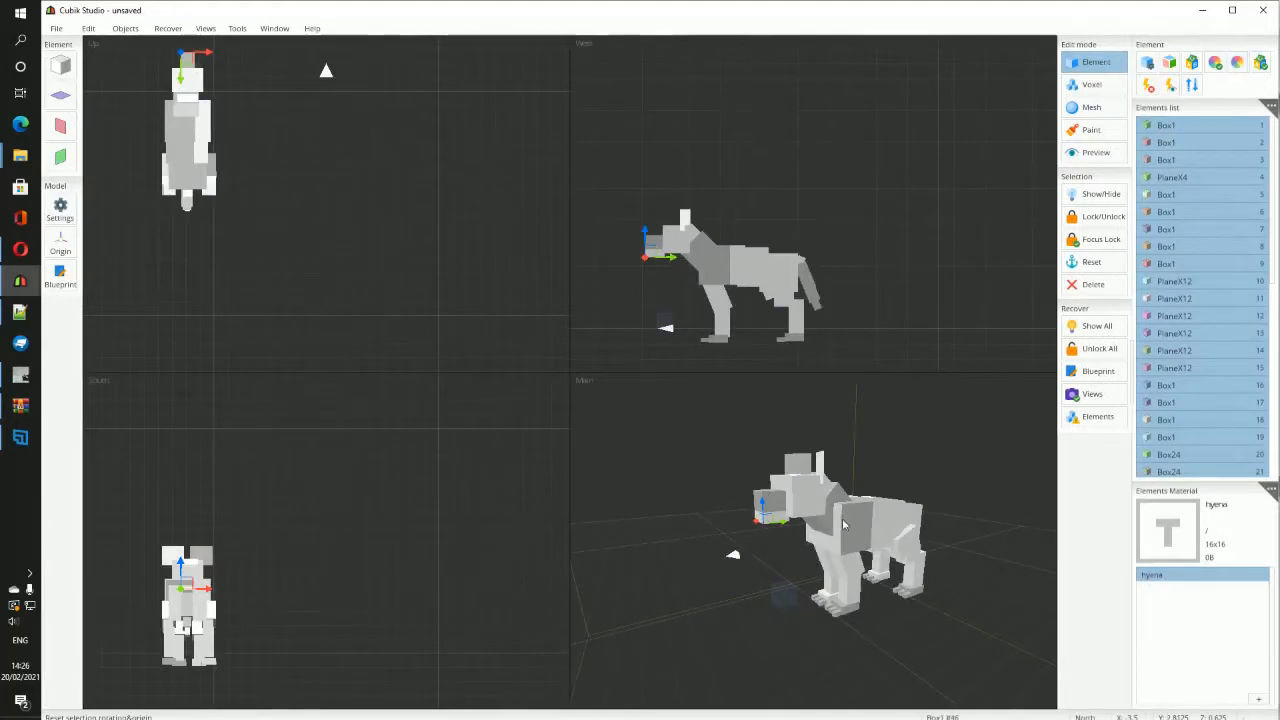
click(1243, 317)
key(ctrl+a)
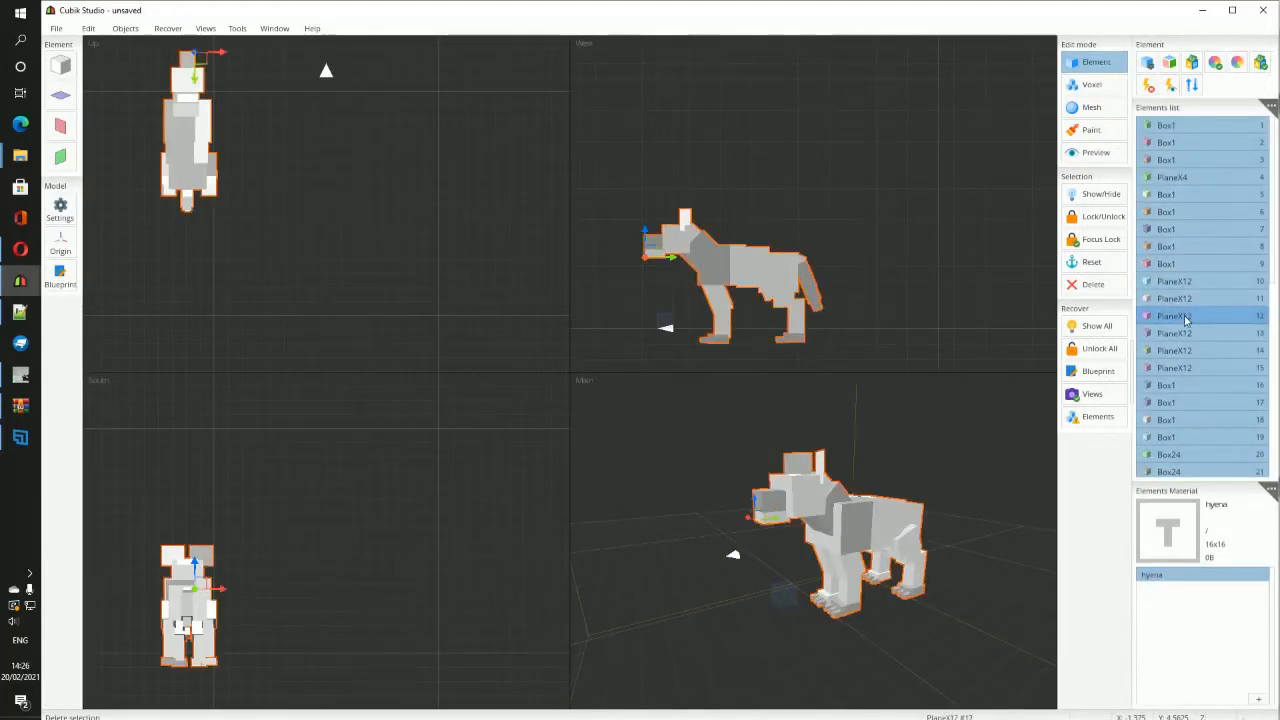
right_click(1187, 320)
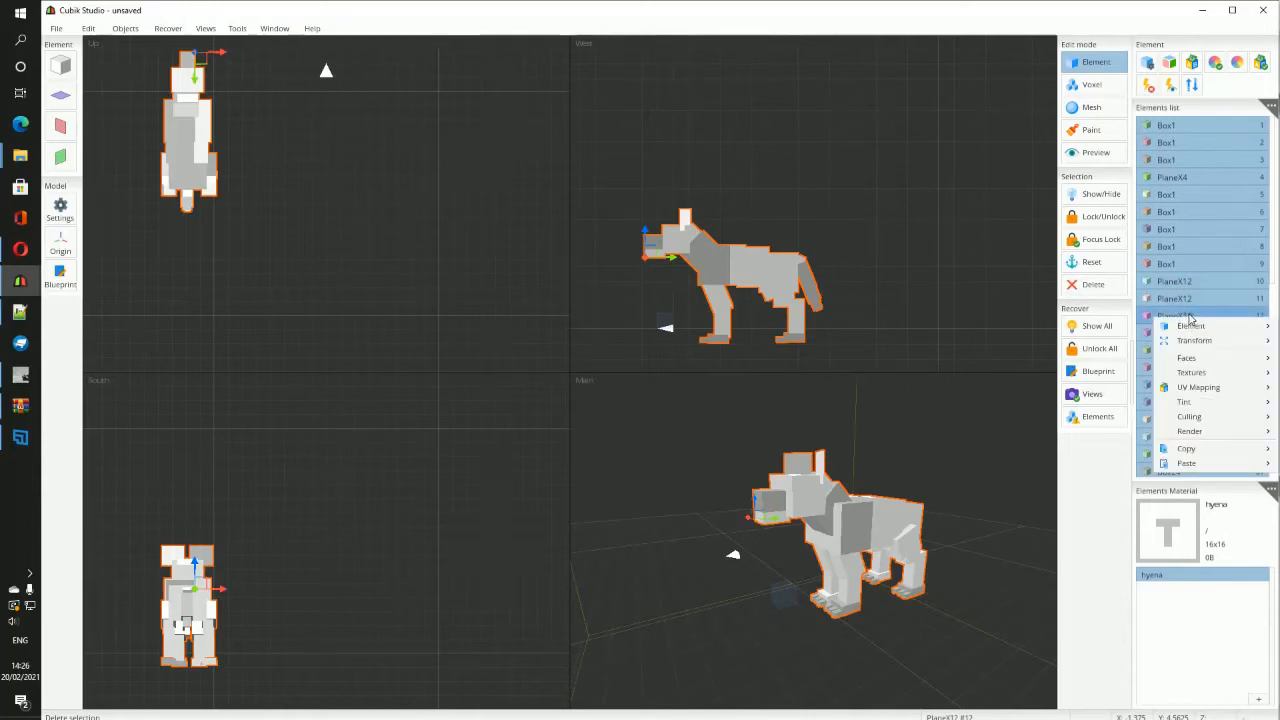
mouse_move(1216, 343)
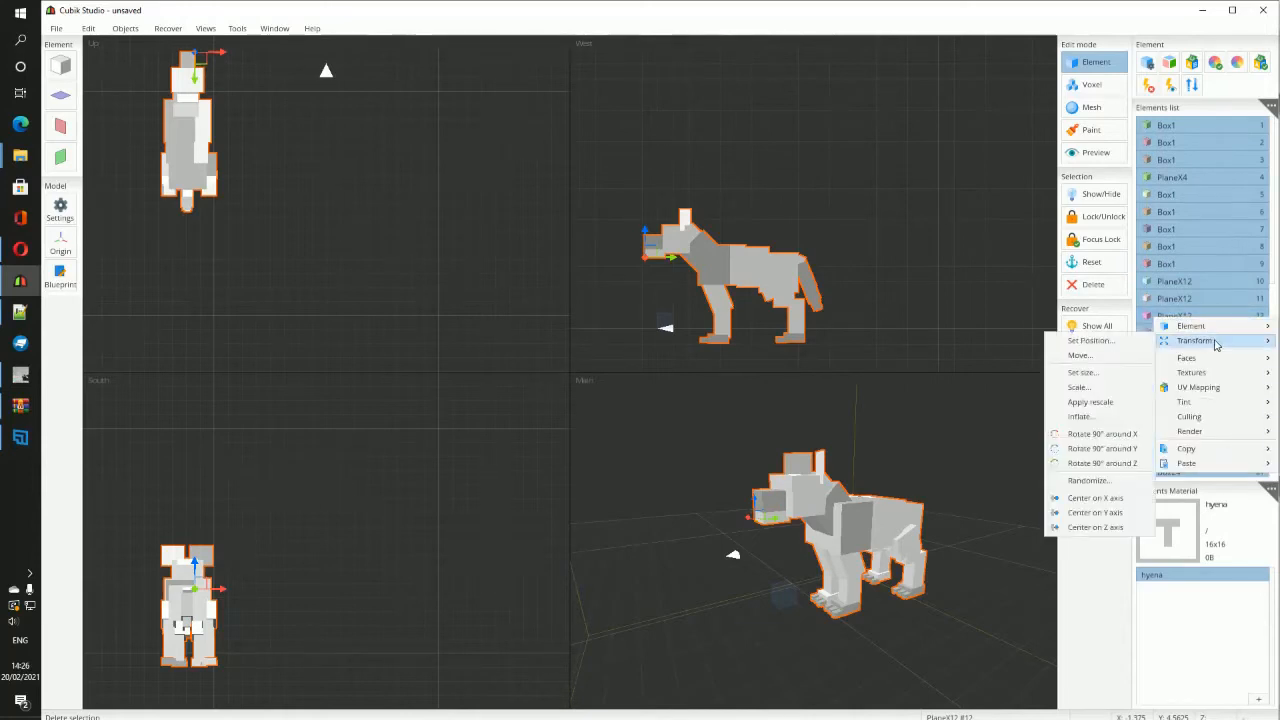
click(1080, 387)
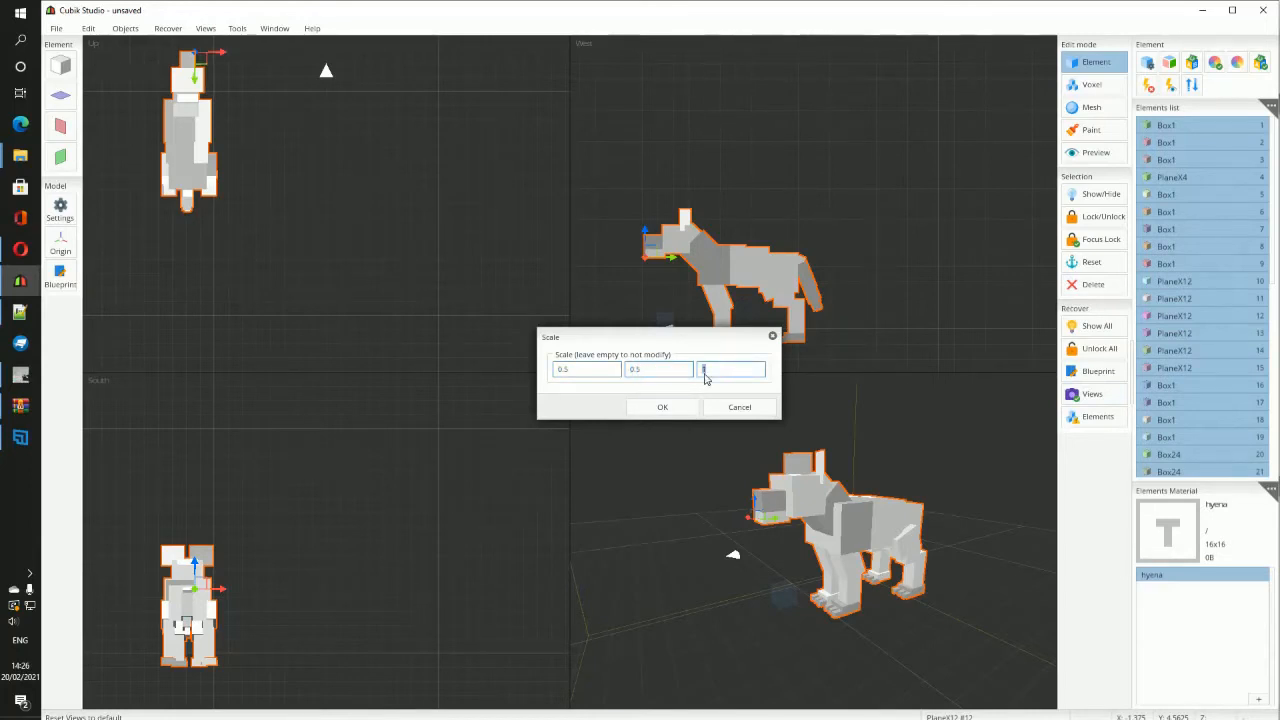
click(662, 407)
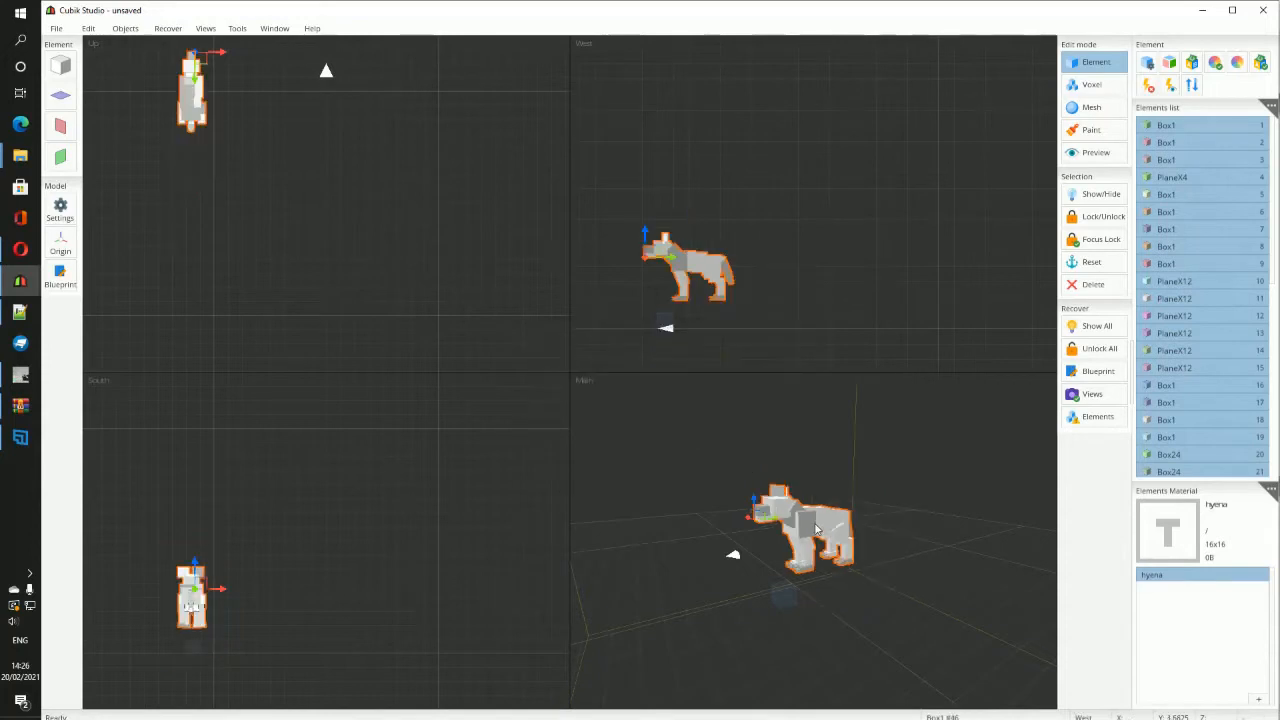
Step: Undo the 0.5 scaling and check the hyena in Preview mode and back in Element mode
mouse_move(811, 552)
middle_down()
mouse_move(830, 551)
mouse_move(793, 551)
mouse_move(818, 550)
mouse_move(820, 534)
middle_up()
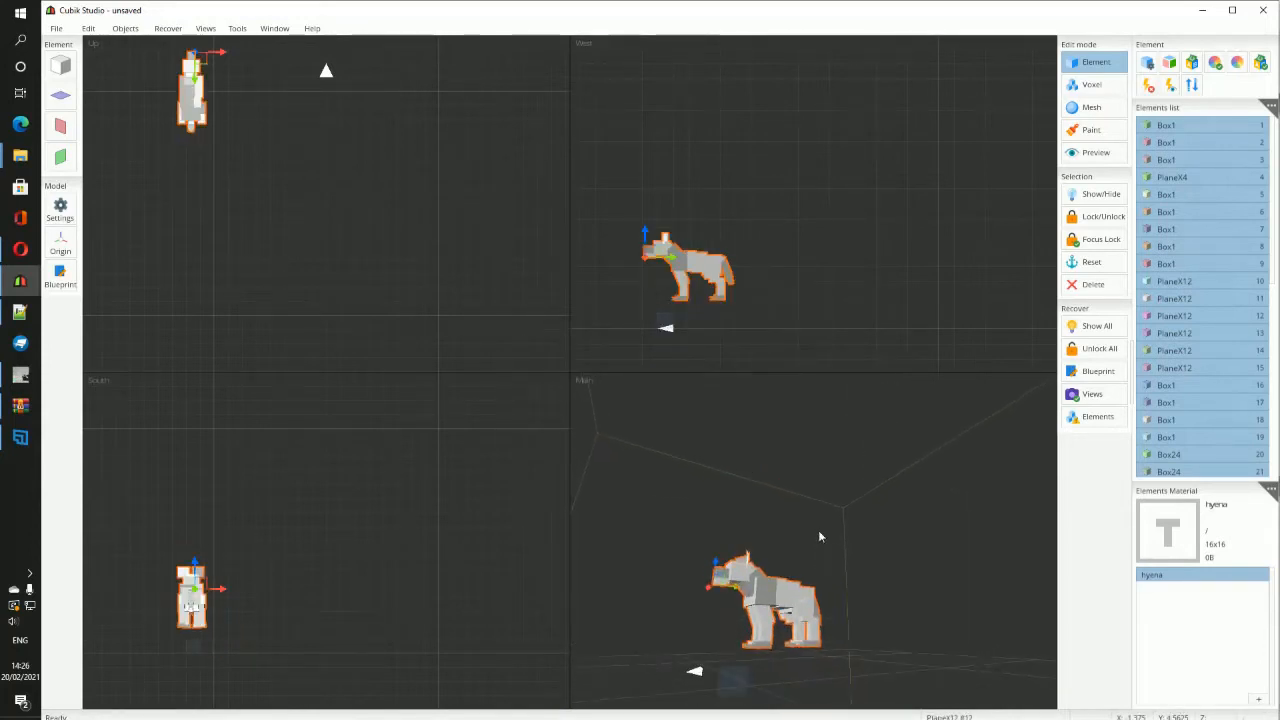
key(ctrl+z)
click(1096, 152)
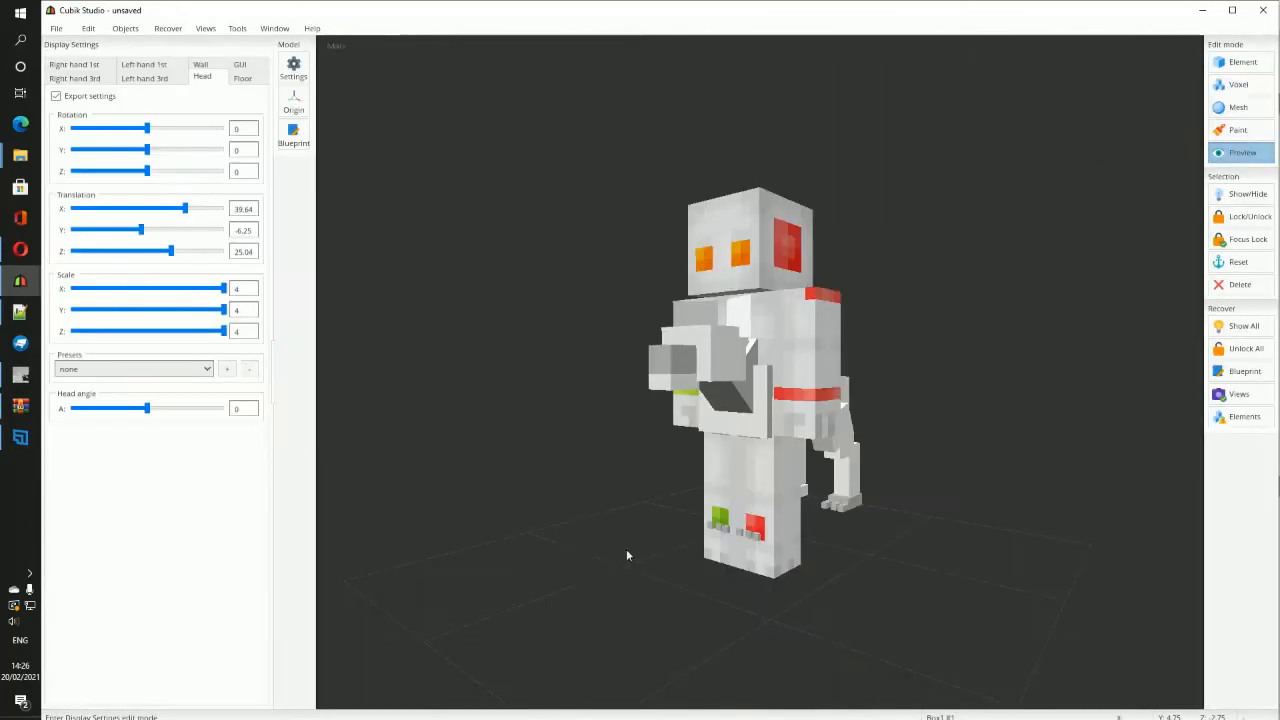
click(1240, 62)
middle_drag(790, 640, 881, 597)
scroll(812, 563, up, 5)
scroll(868, 573, down, 1)
scroll(880, 566, up, 2)
scroll(876, 604, down, 5)
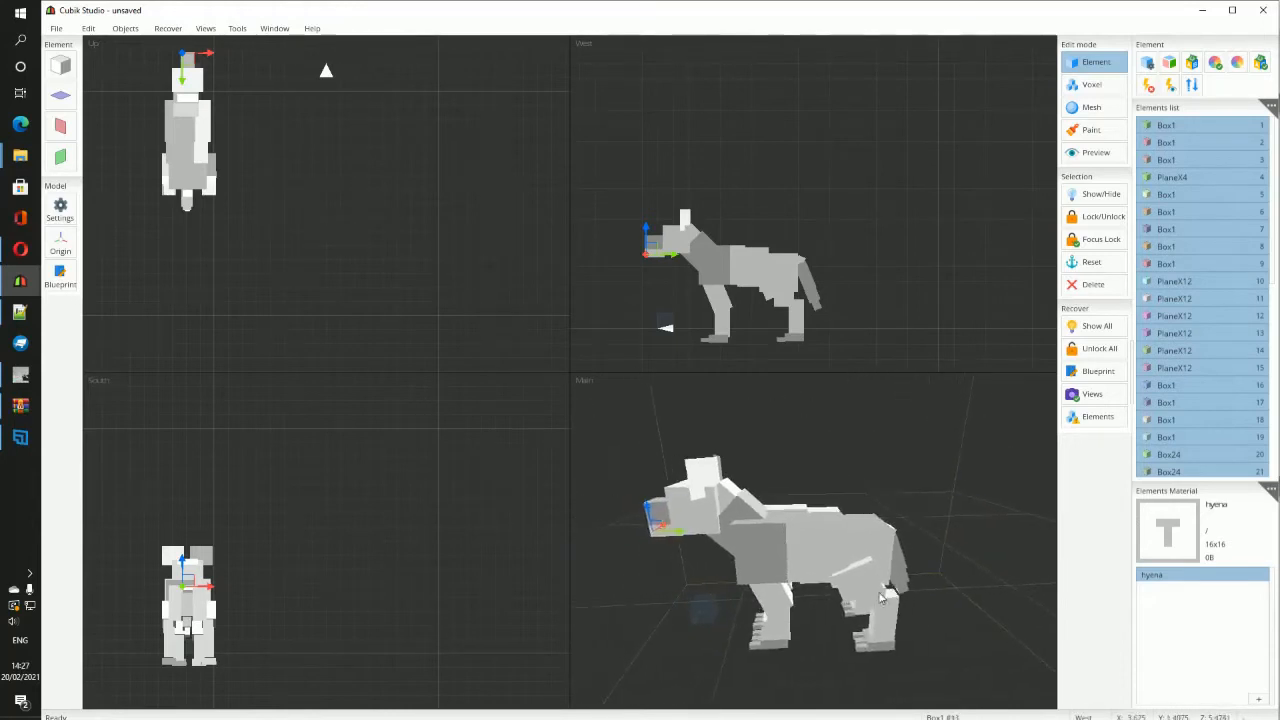
Step: Create a texture atlas with blank textures for the hyena's elements and inspect the coloured faces
click(1274, 489)
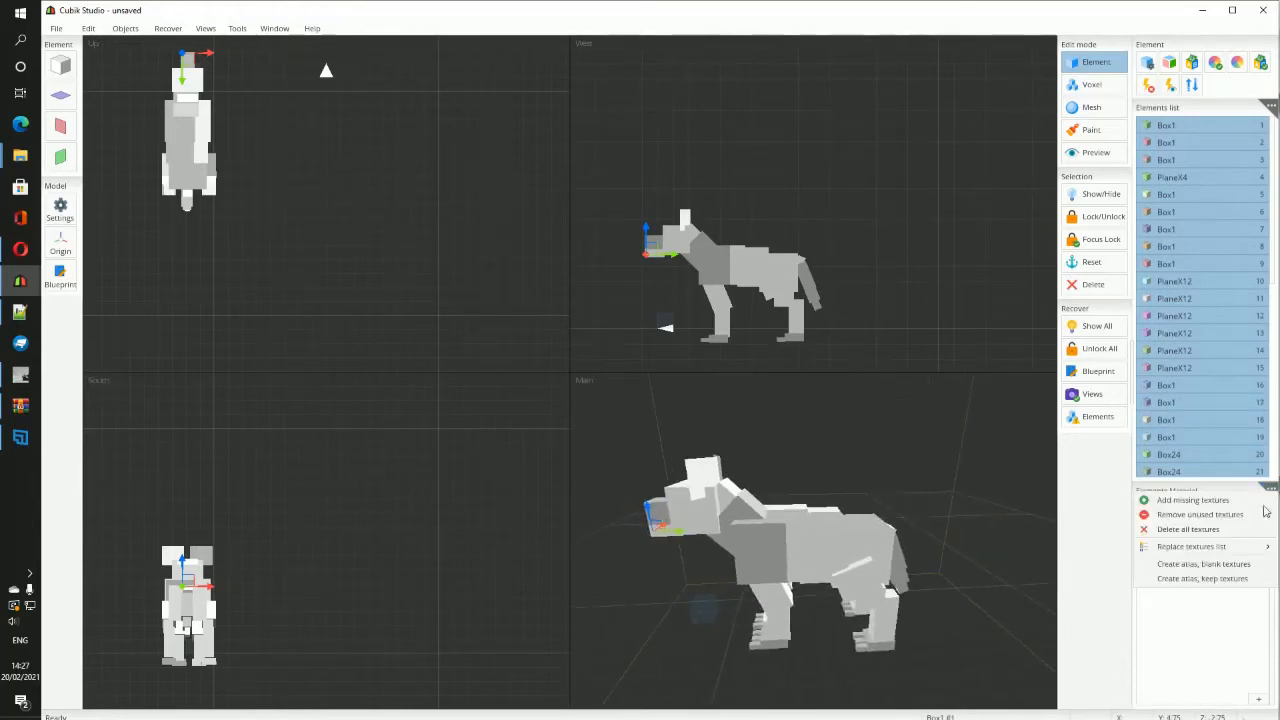
click(1207, 564)
click(714, 411)
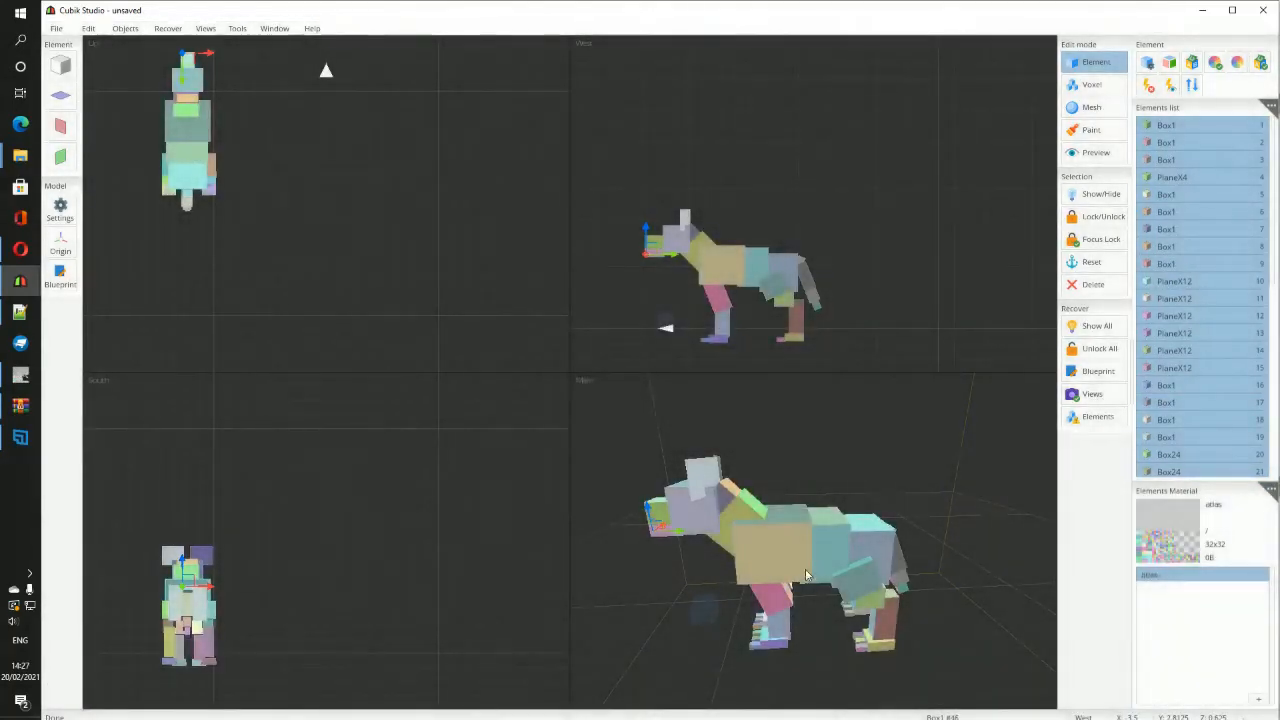
middle_drag(805, 575, 885, 590)
scroll(819, 570, up, 2)
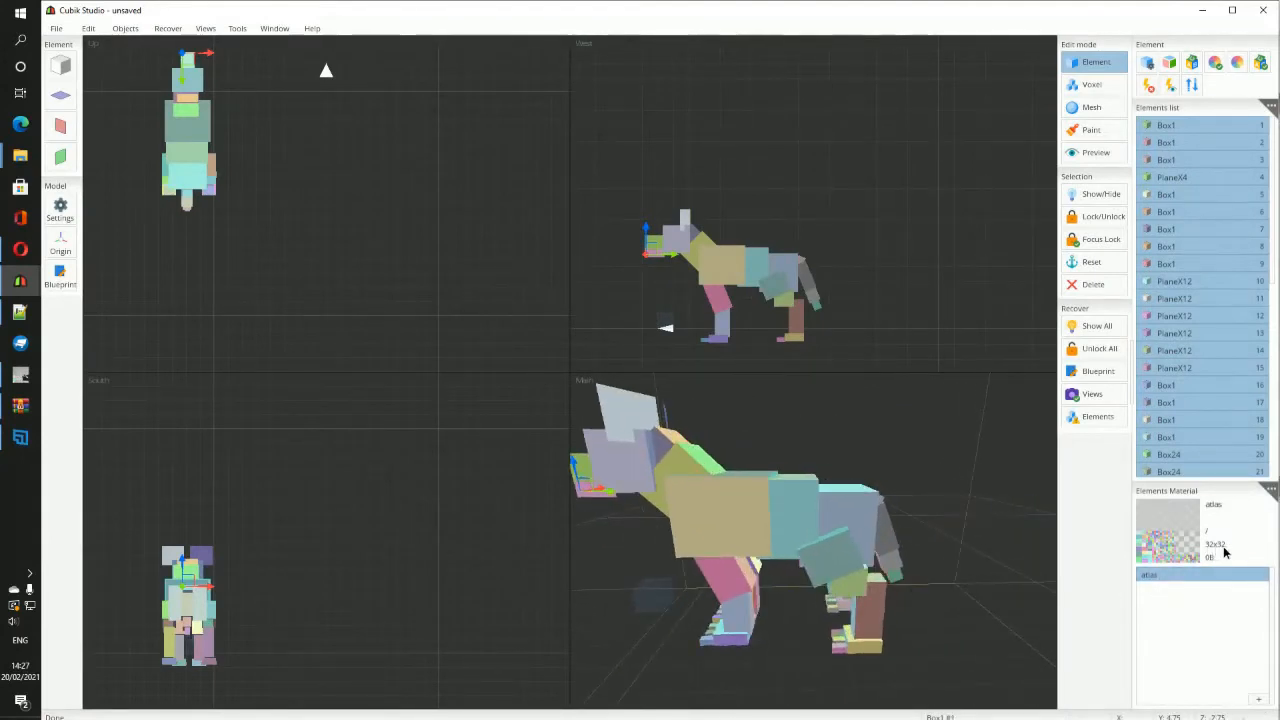
middle_drag(787, 604, 832, 607)
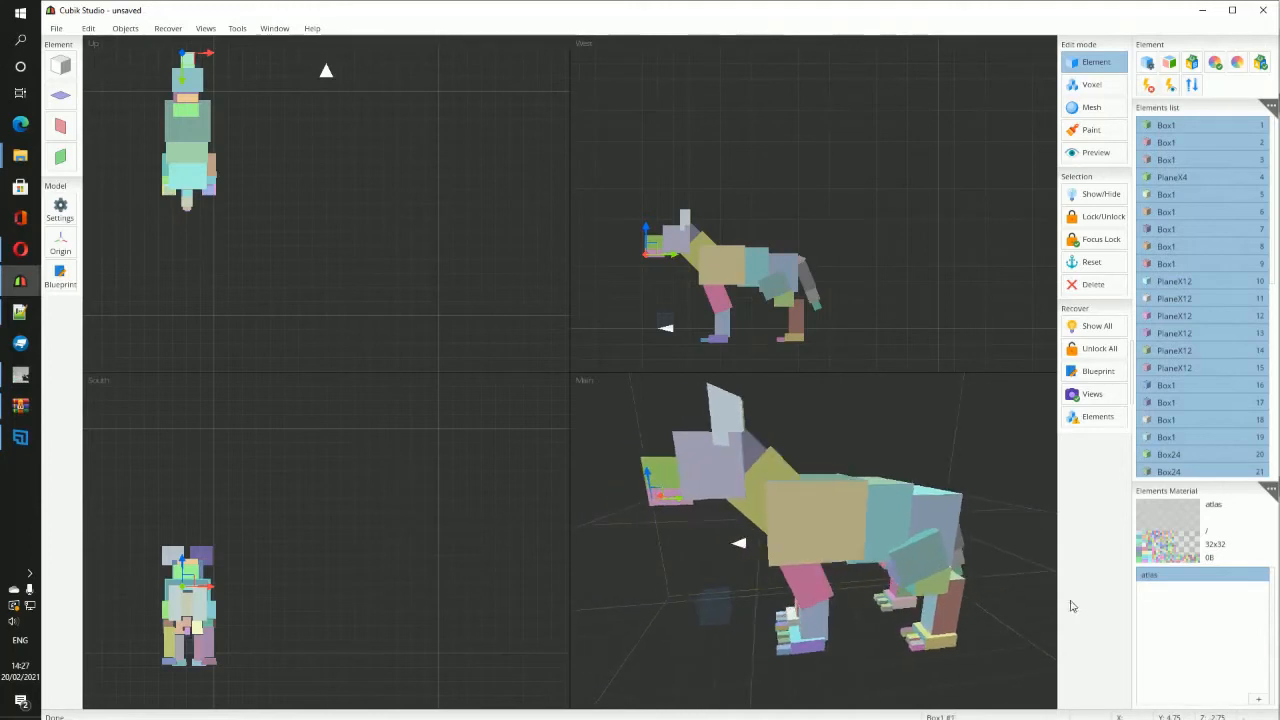
Step: Enter Paint mode and paint one dark green pixel with the pencil on the side of the hyena's front body box
click(1088, 130)
middle_drag(811, 598, 836, 614)
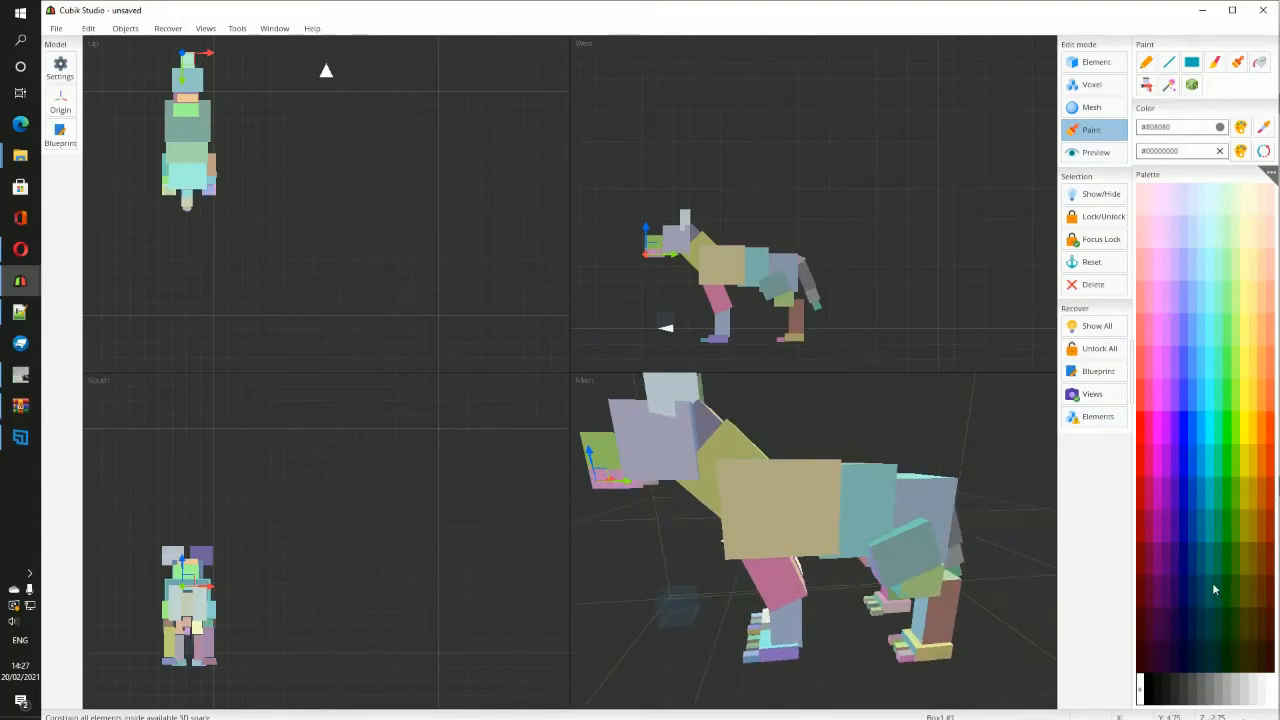
click(1145, 62)
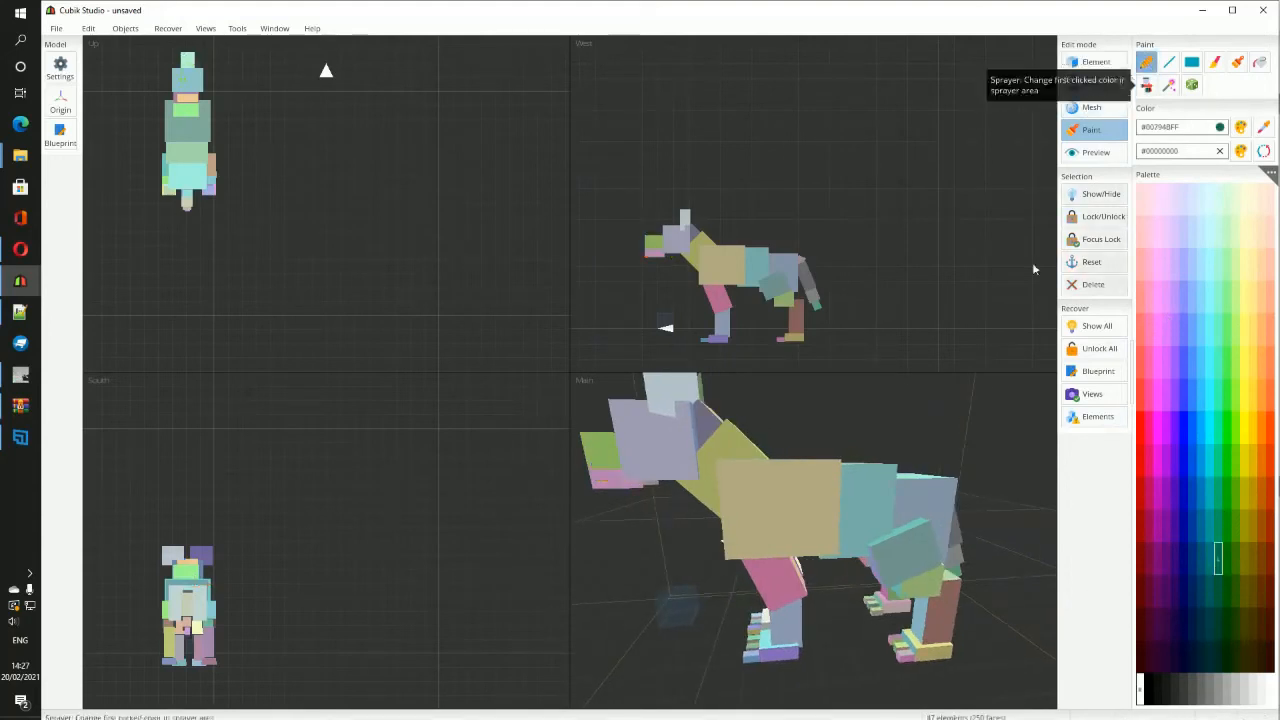
scroll(823, 506, up, 3)
click(750, 470)
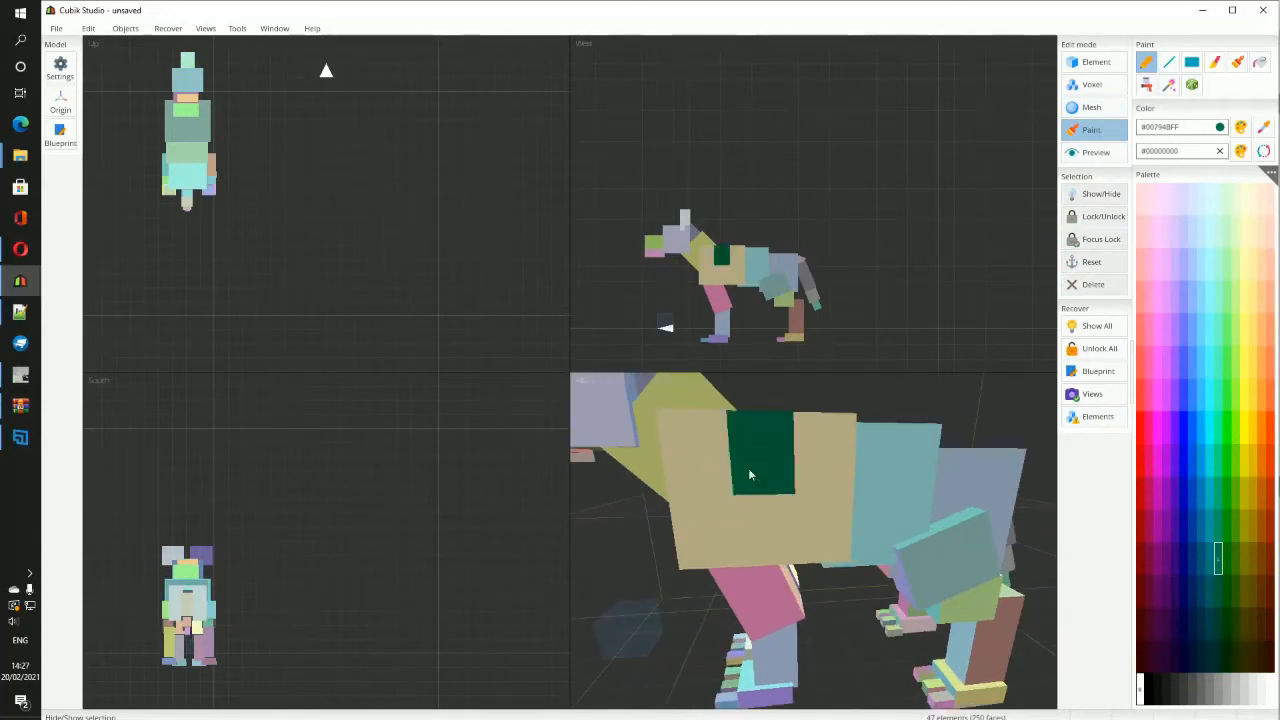
scroll(752, 472, down, 3)
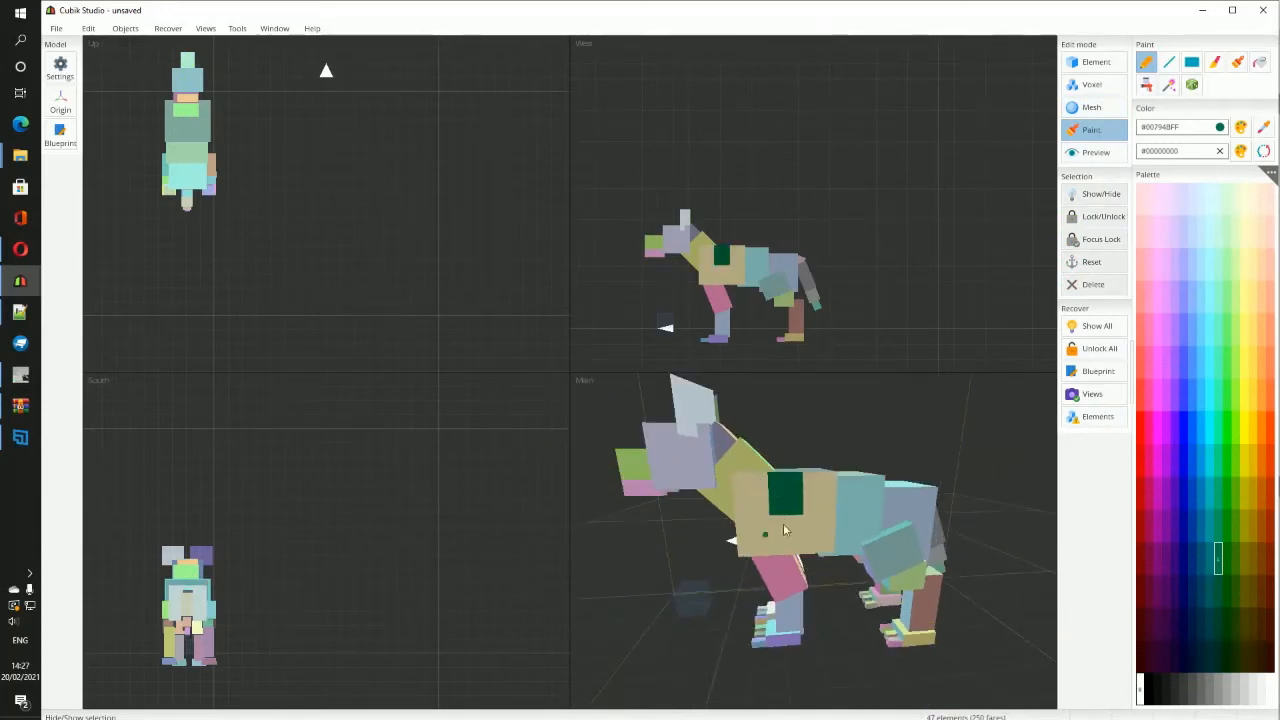
scroll(770, 530, up, 5)
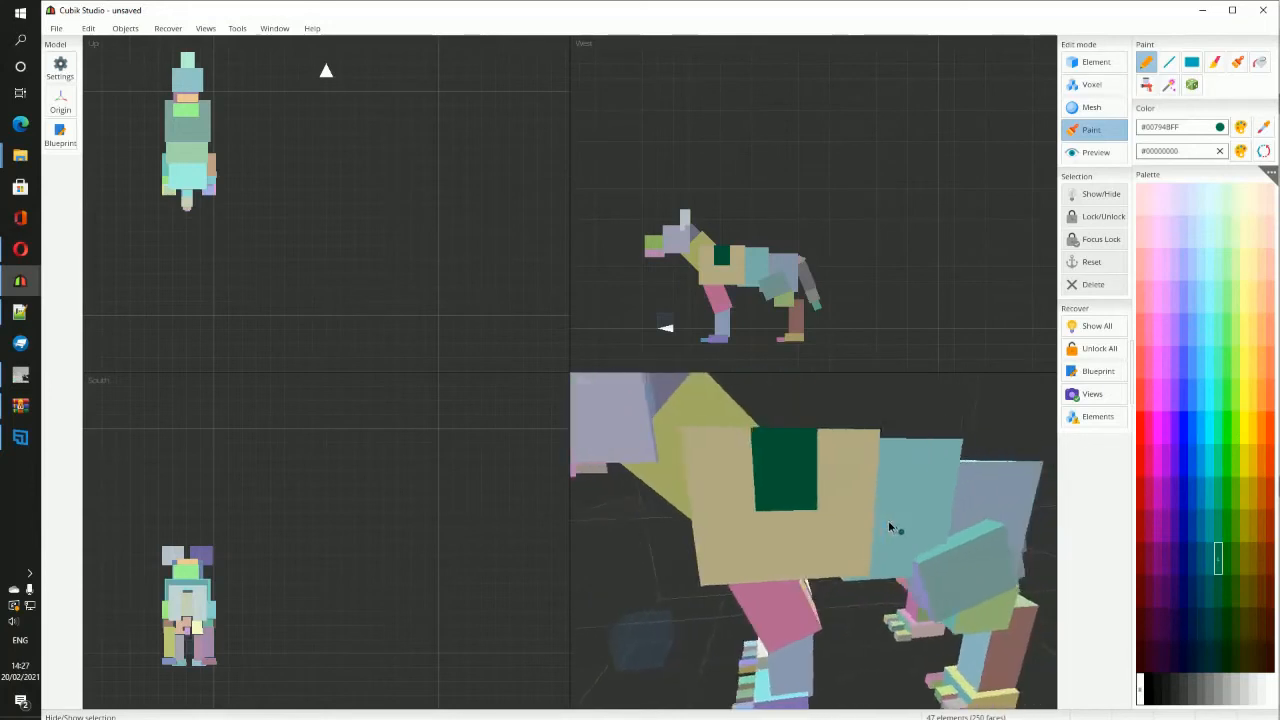
Step: Return to Element mode and undo the green pixel painted on the hyena's body
click(1105, 70)
scroll(672, 529, up, 4)
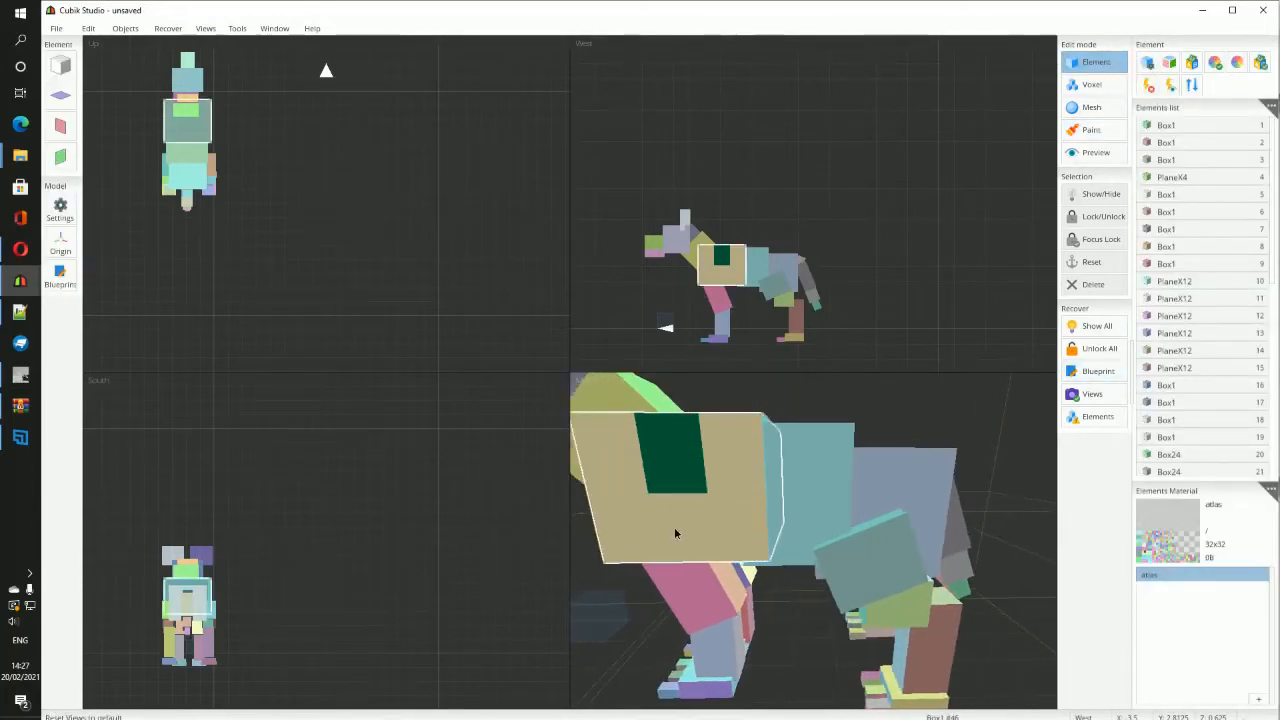
right_click(1146, 578)
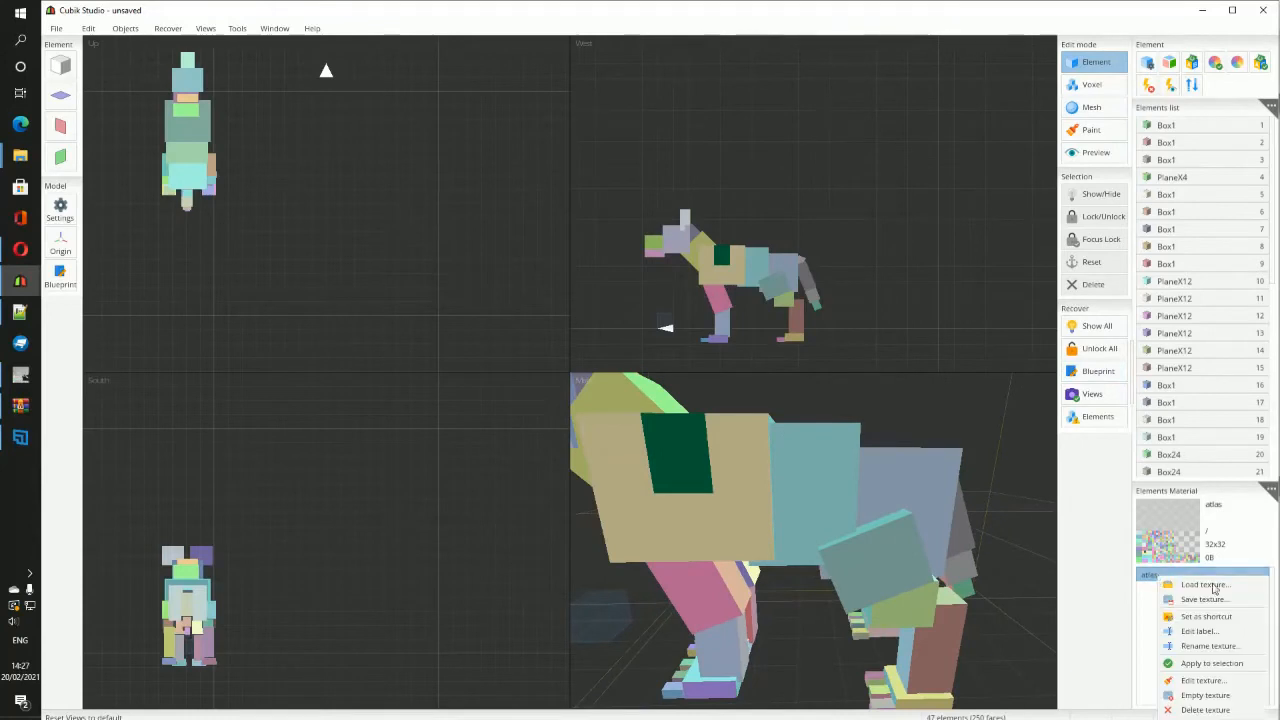
click(722, 482)
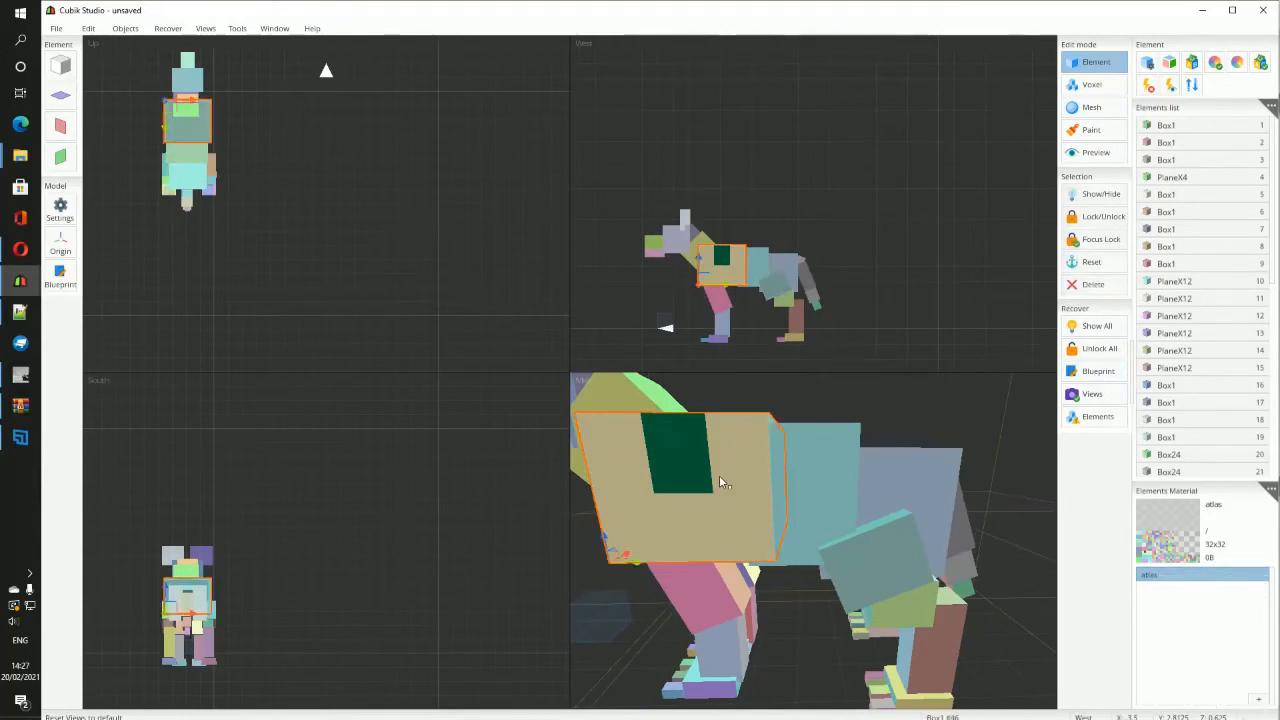
click(722, 480)
Step: Rename the atlas texture to hyena1
right_click(1168, 580)
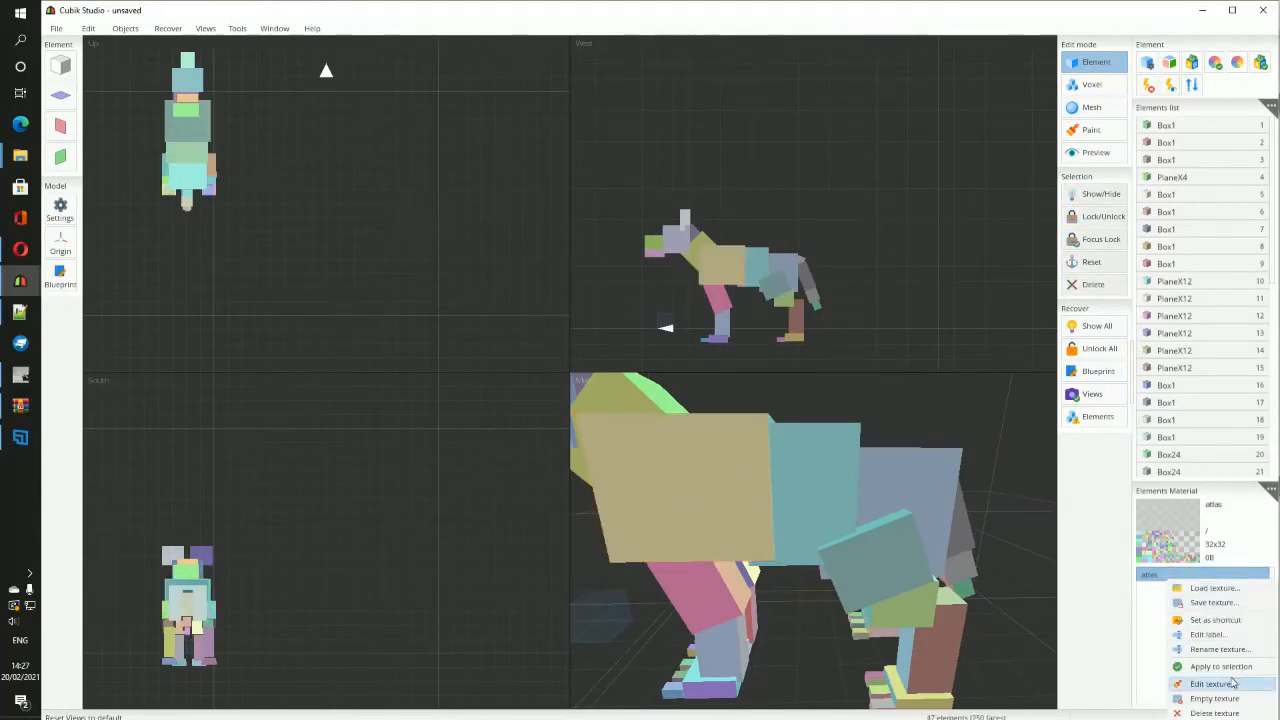
click(1175, 649)
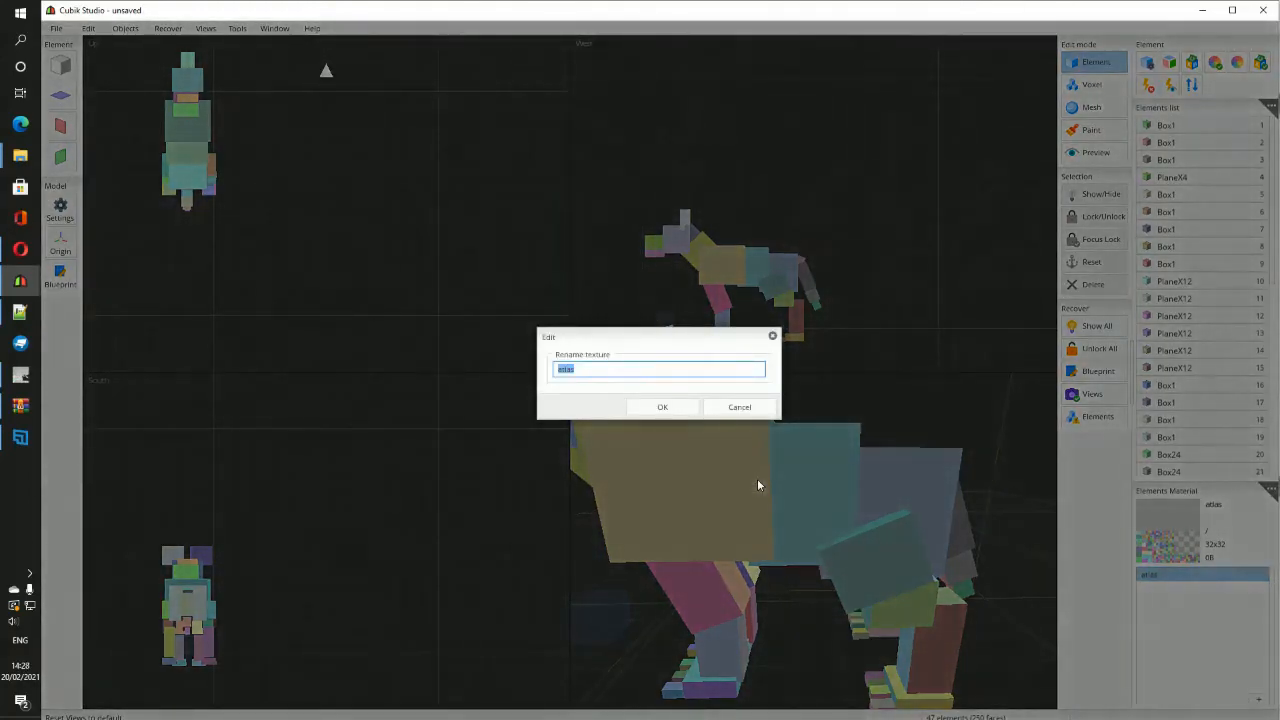
text(hyena1)
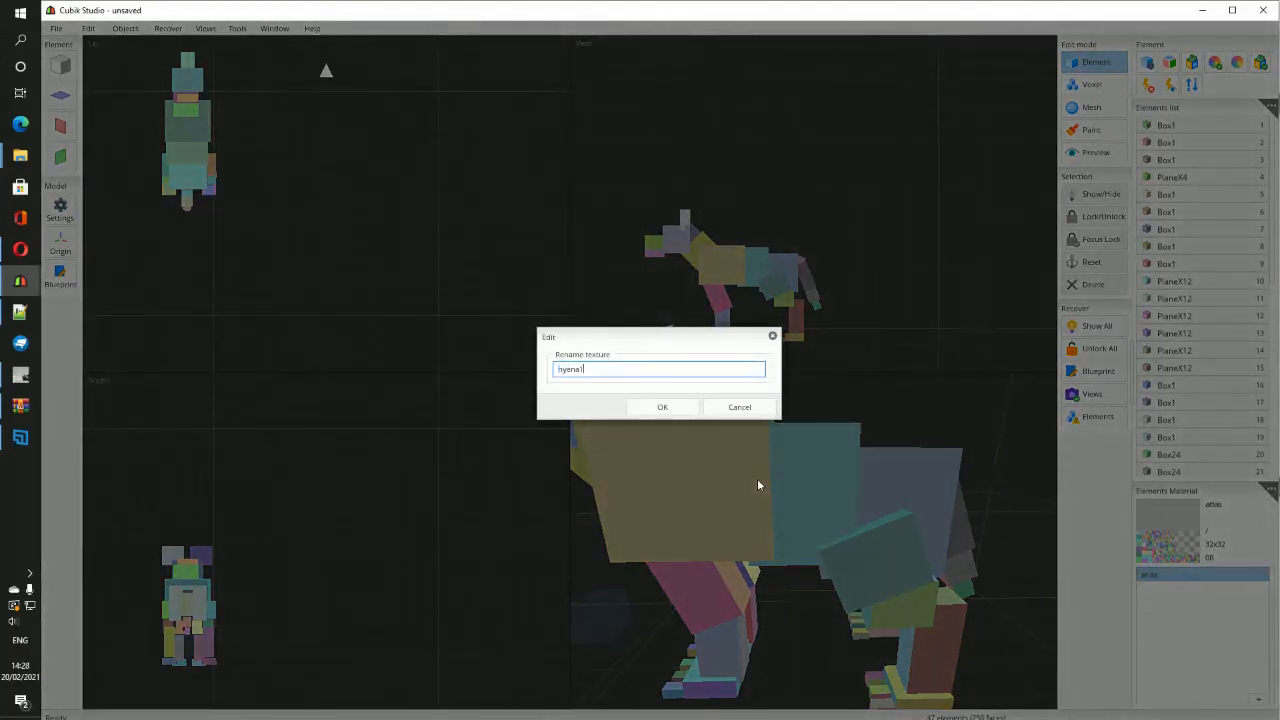
click(659, 408)
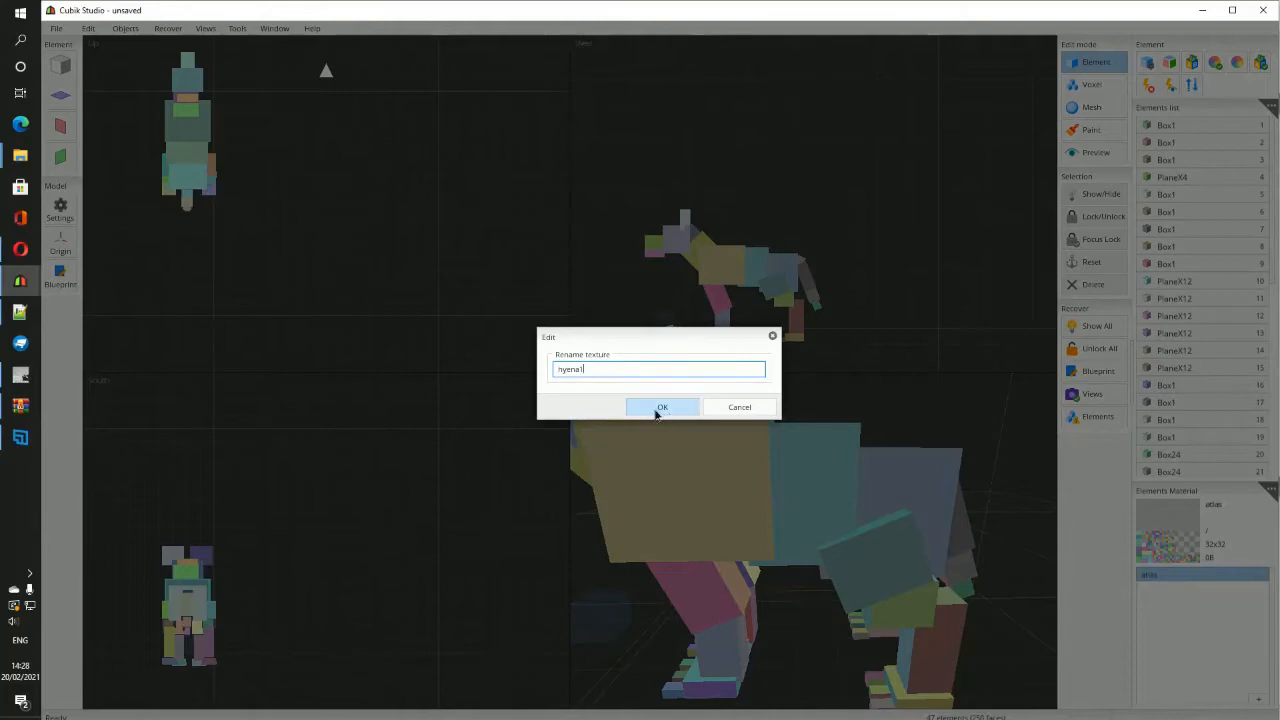
Step: Save the texture as hyena1.png in the cubikmodels folder, overwriting the existing file
right_click(1170, 576)
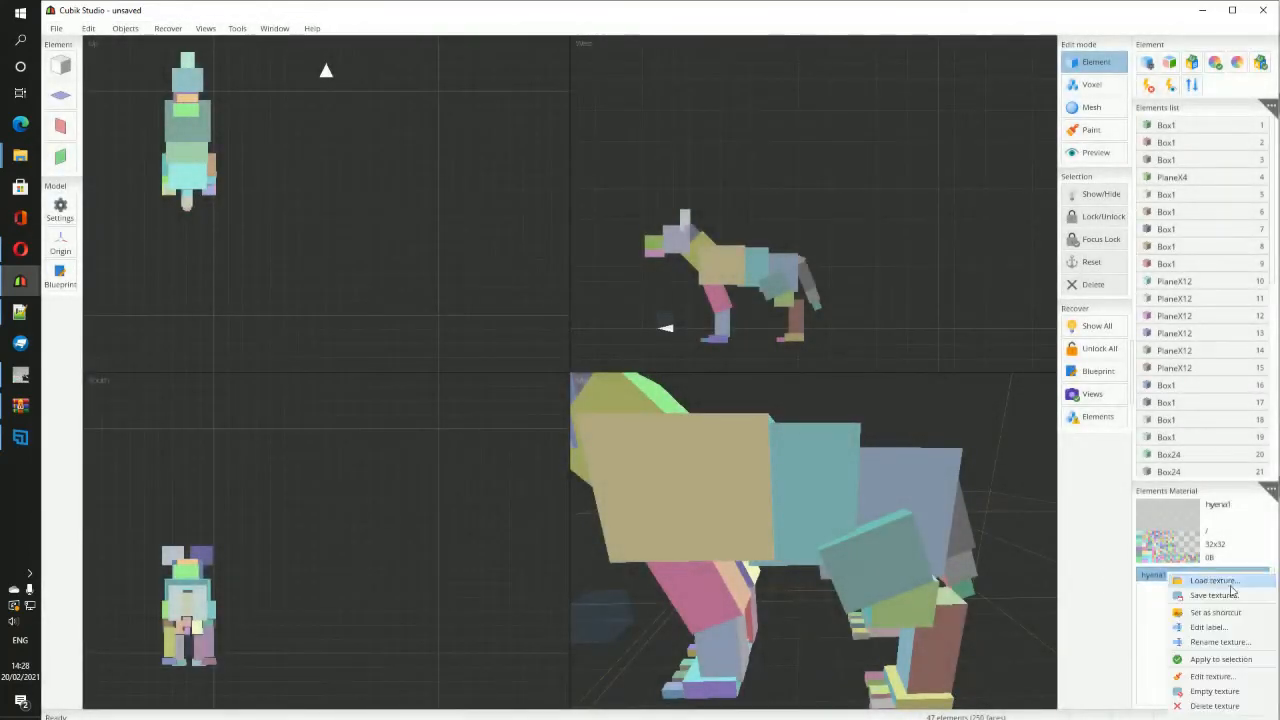
click(1237, 598)
click(130, 136)
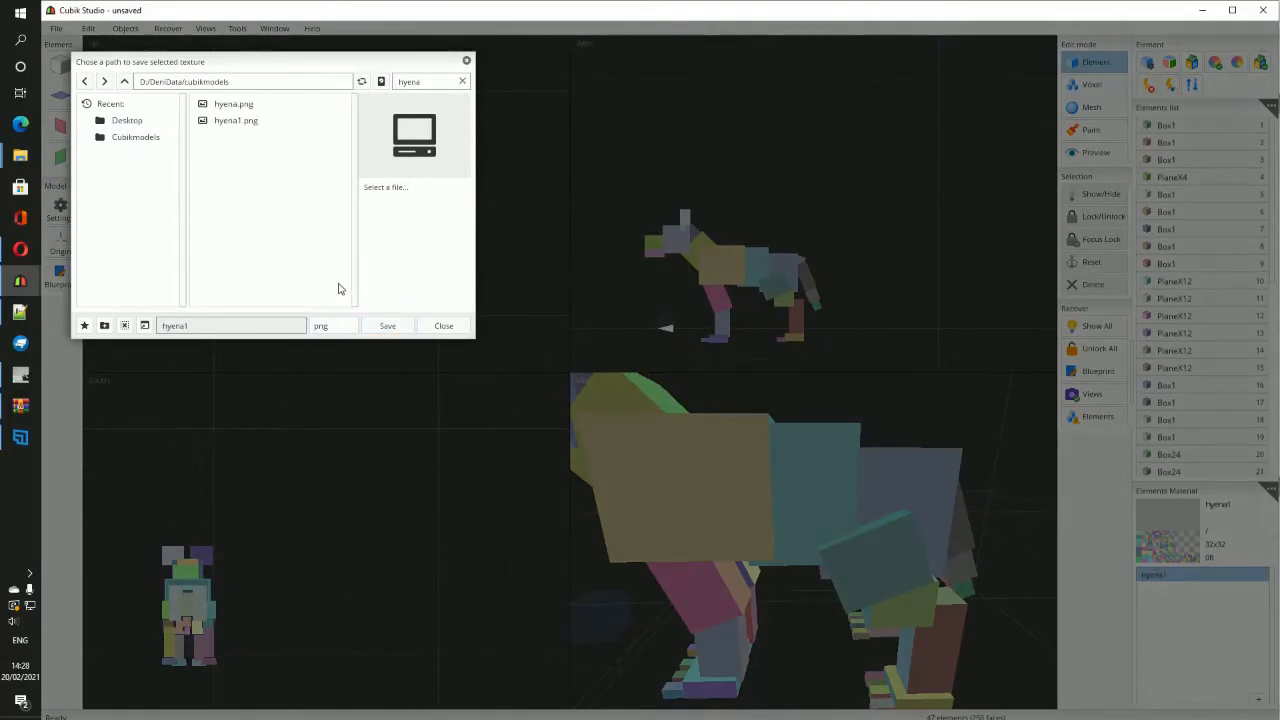
click(397, 334)
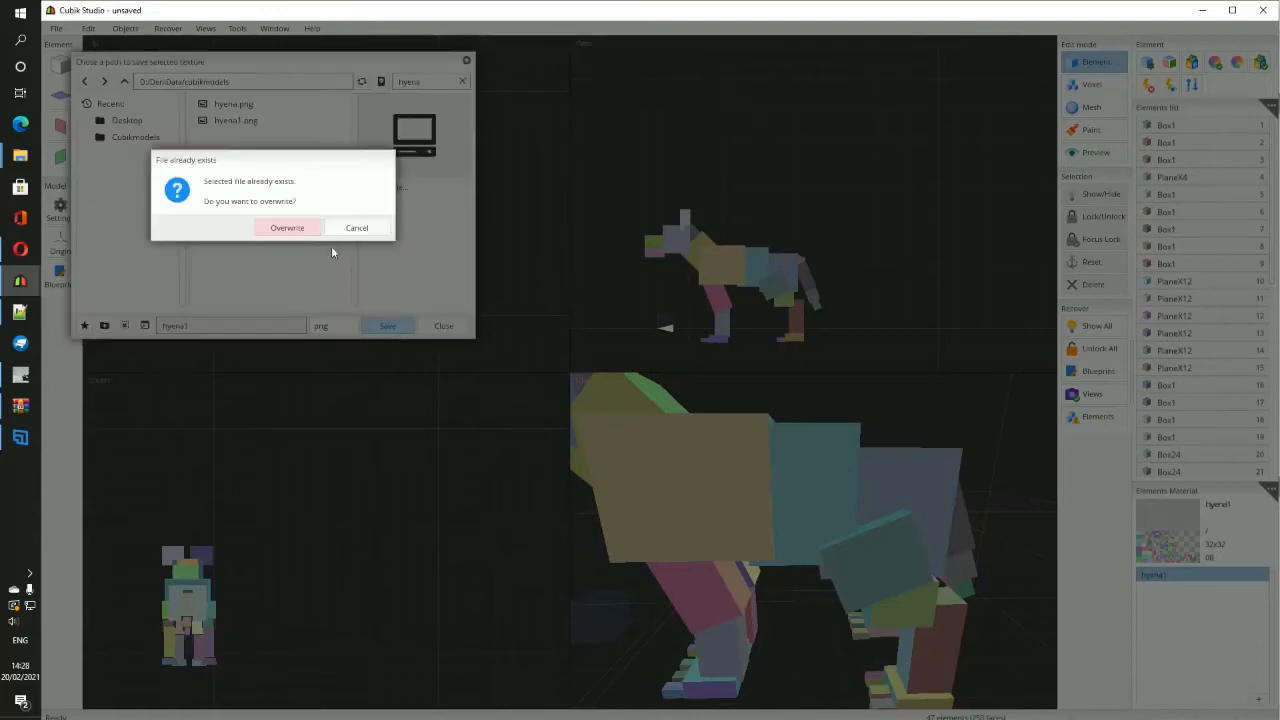
click(286, 228)
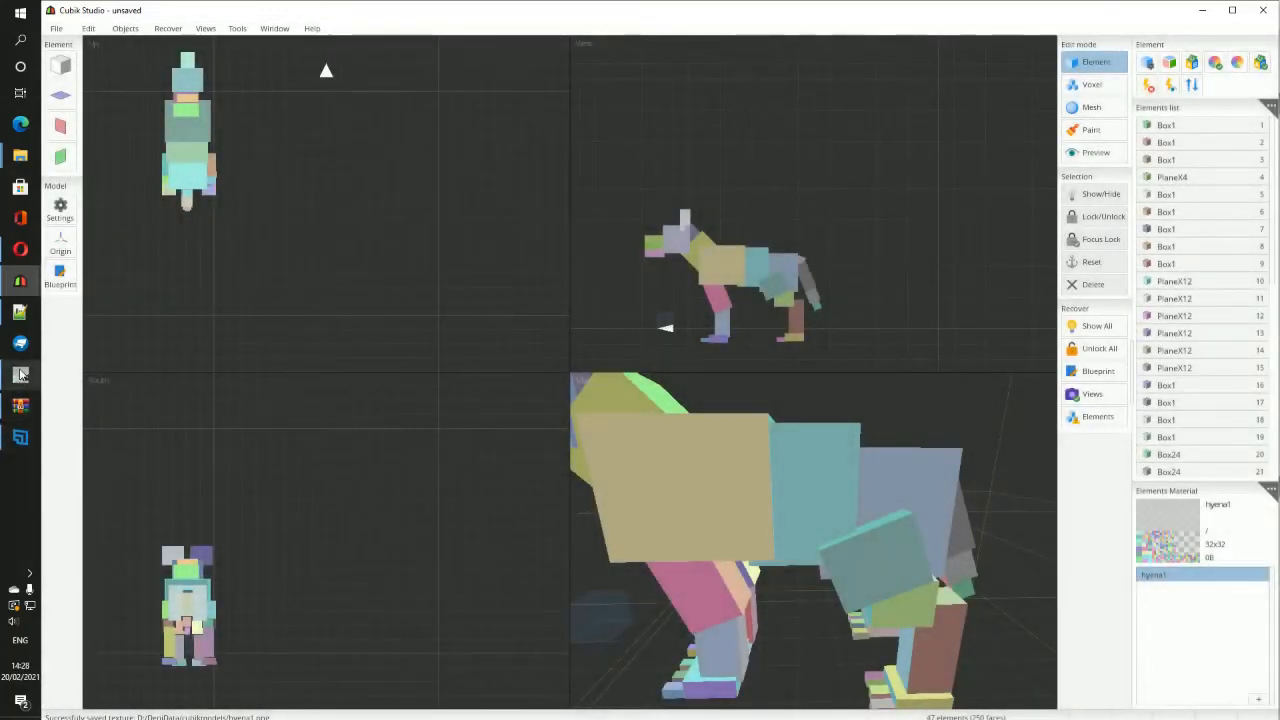
Step: Switch to GIMP and open hyena1.png from the cubikmodels folder
mouse_move(20, 374)
click(111, 338)
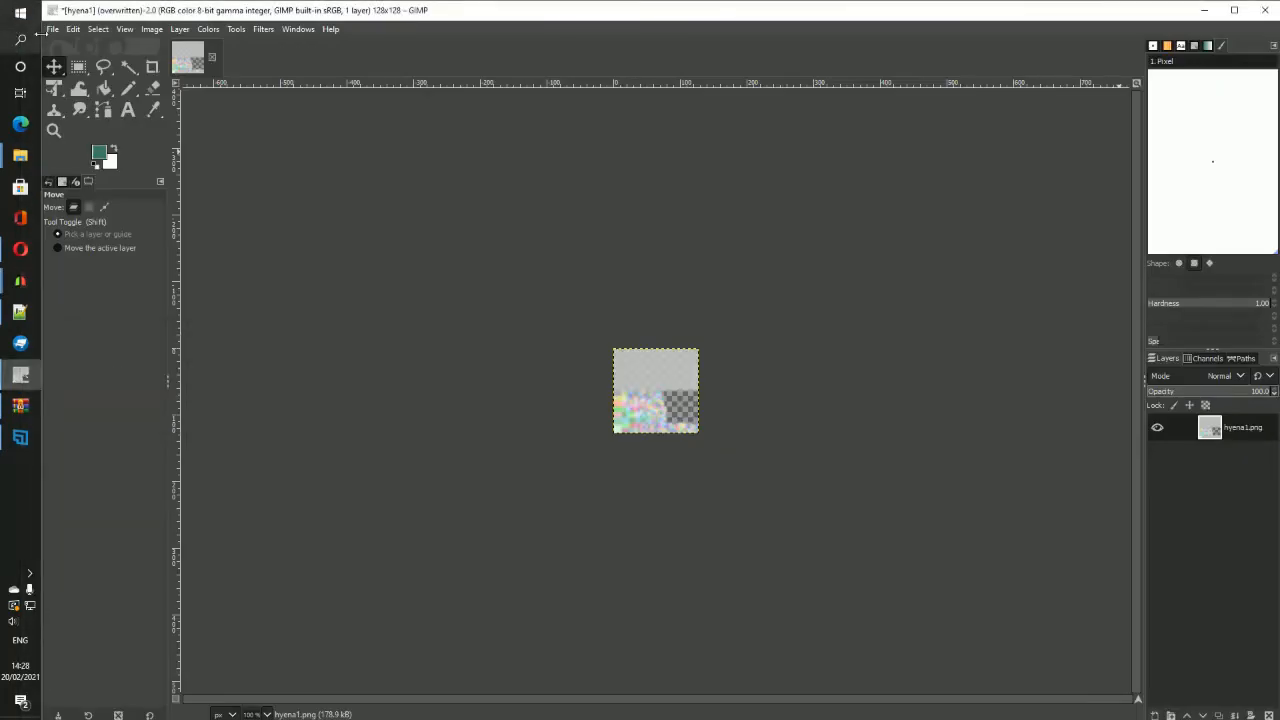
click(52, 28)
click(86, 88)
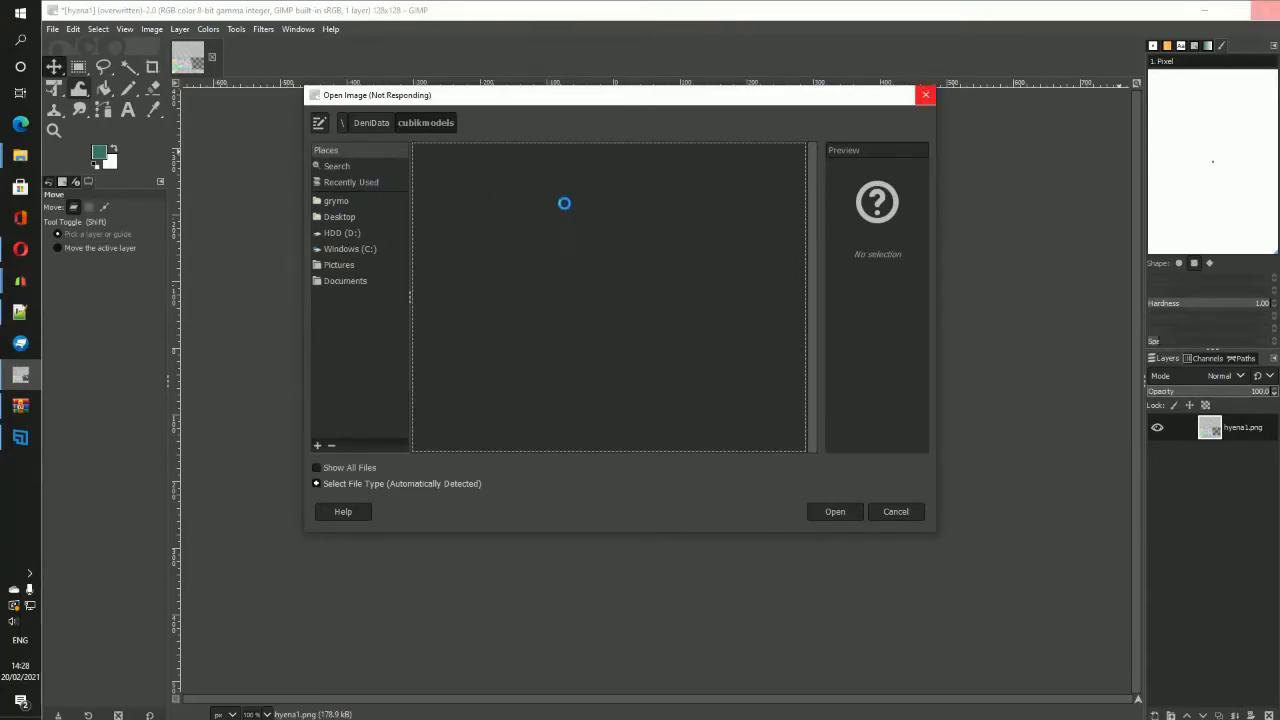
click(52, 28)
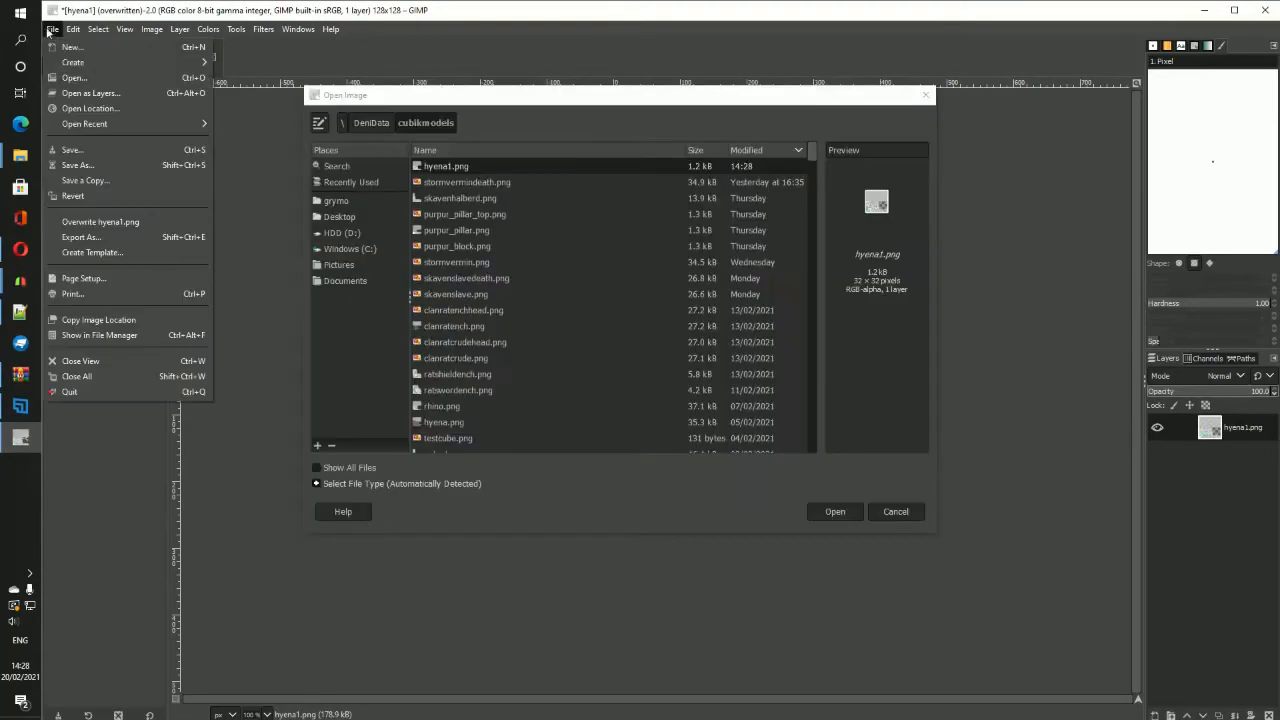
click(488, 172)
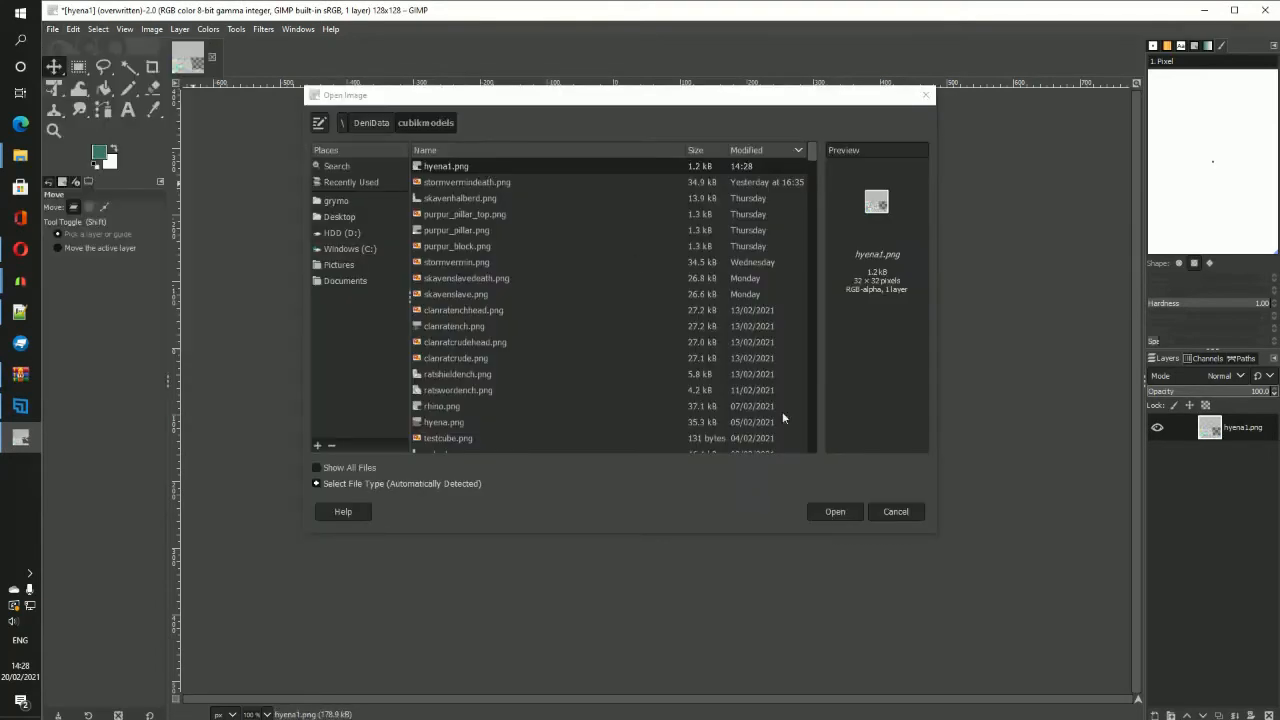
click(831, 514)
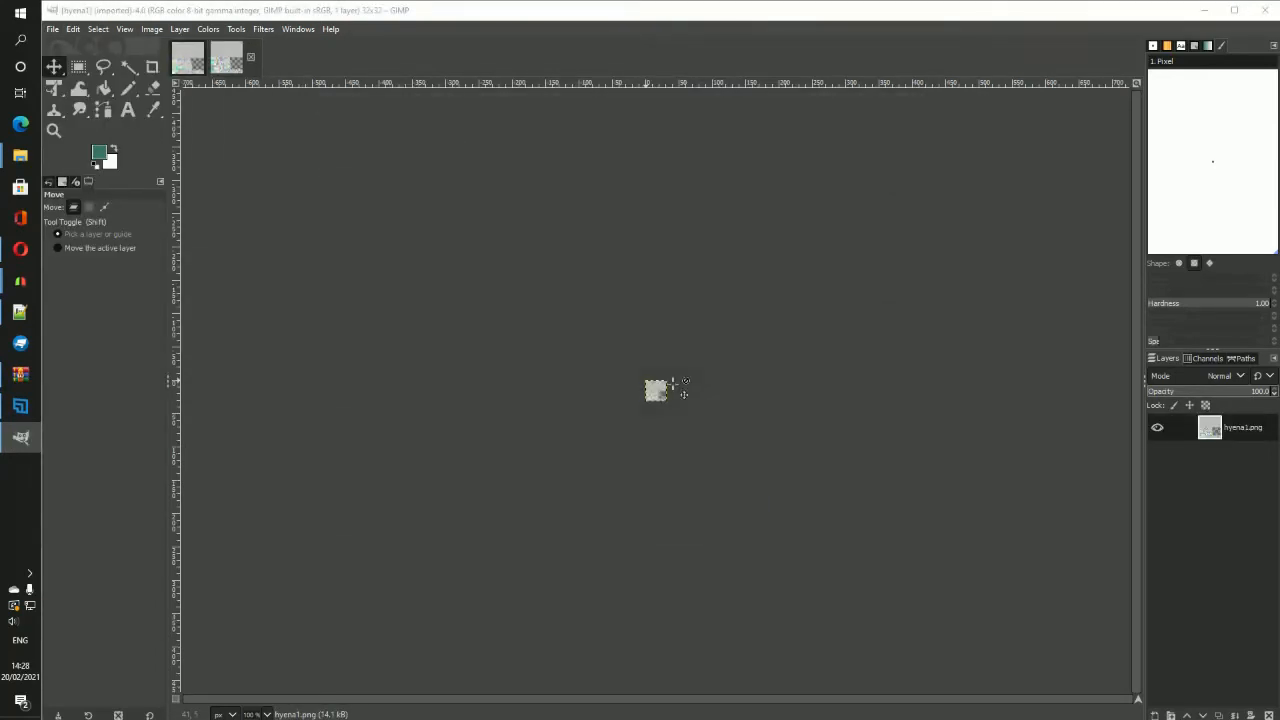
Step: Scale the hyena1 image to 128 × 128 pixels
click(152, 30)
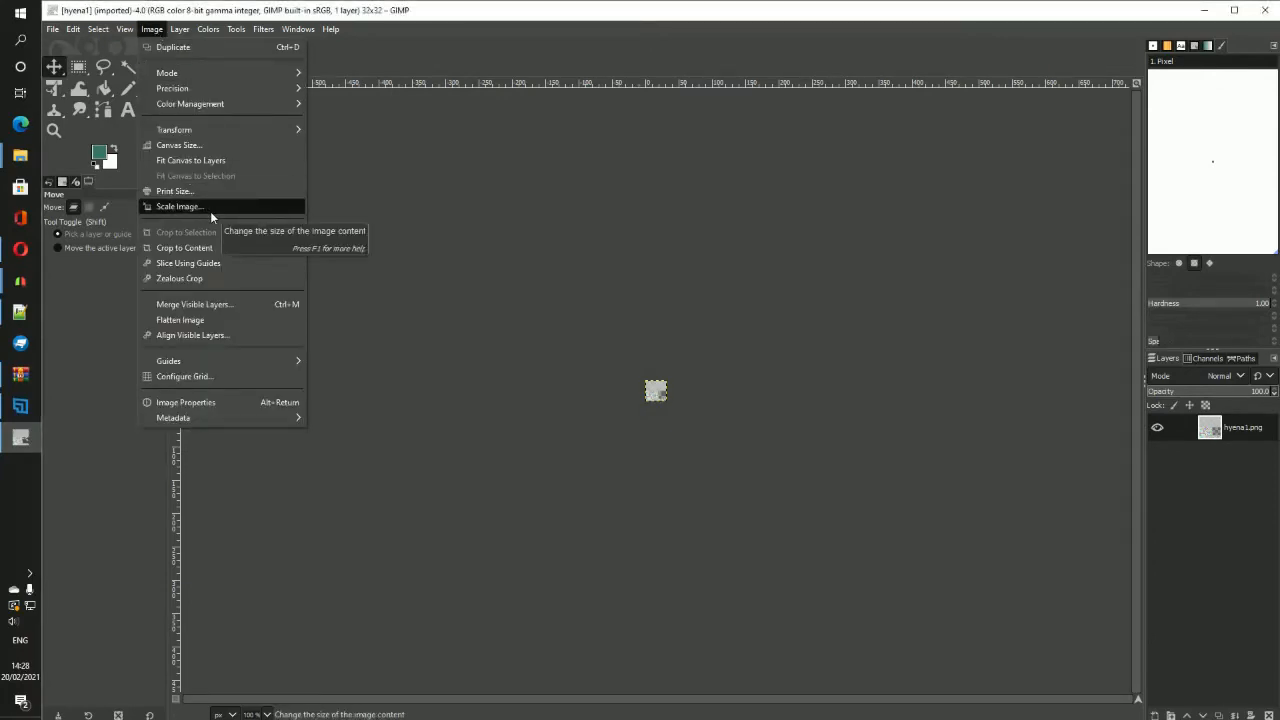
click(180, 206)
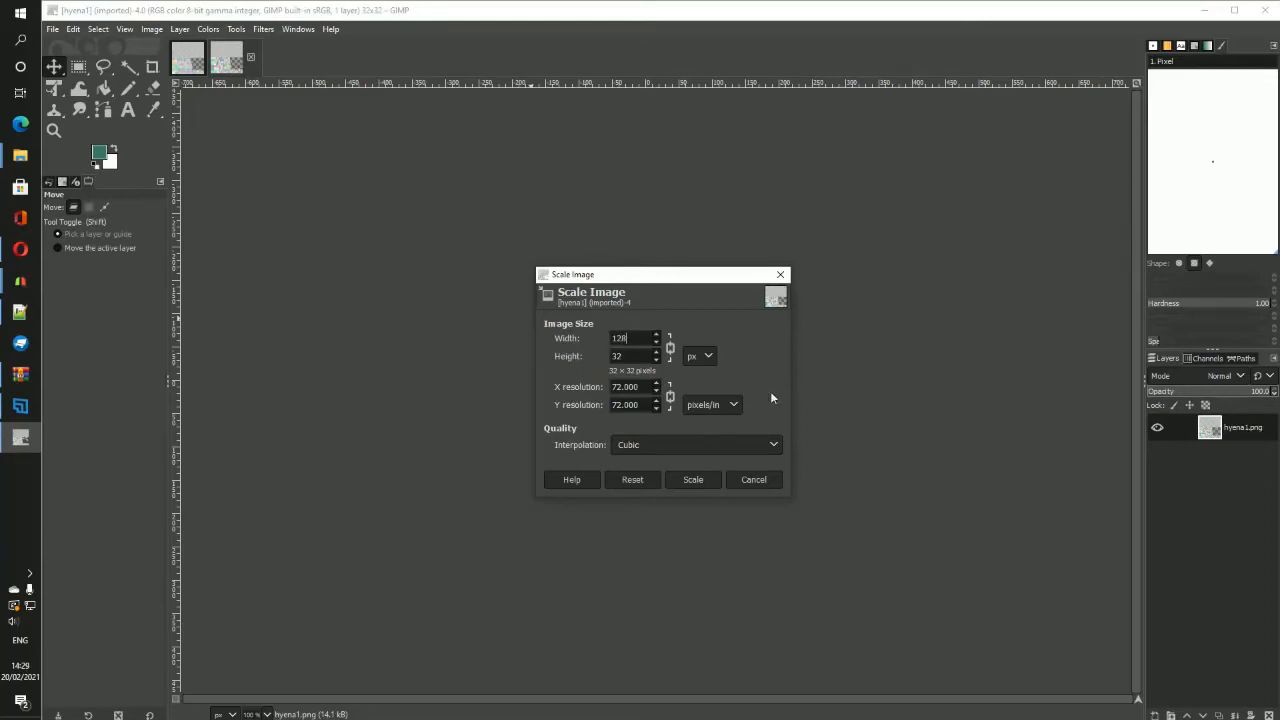
click(695, 480)
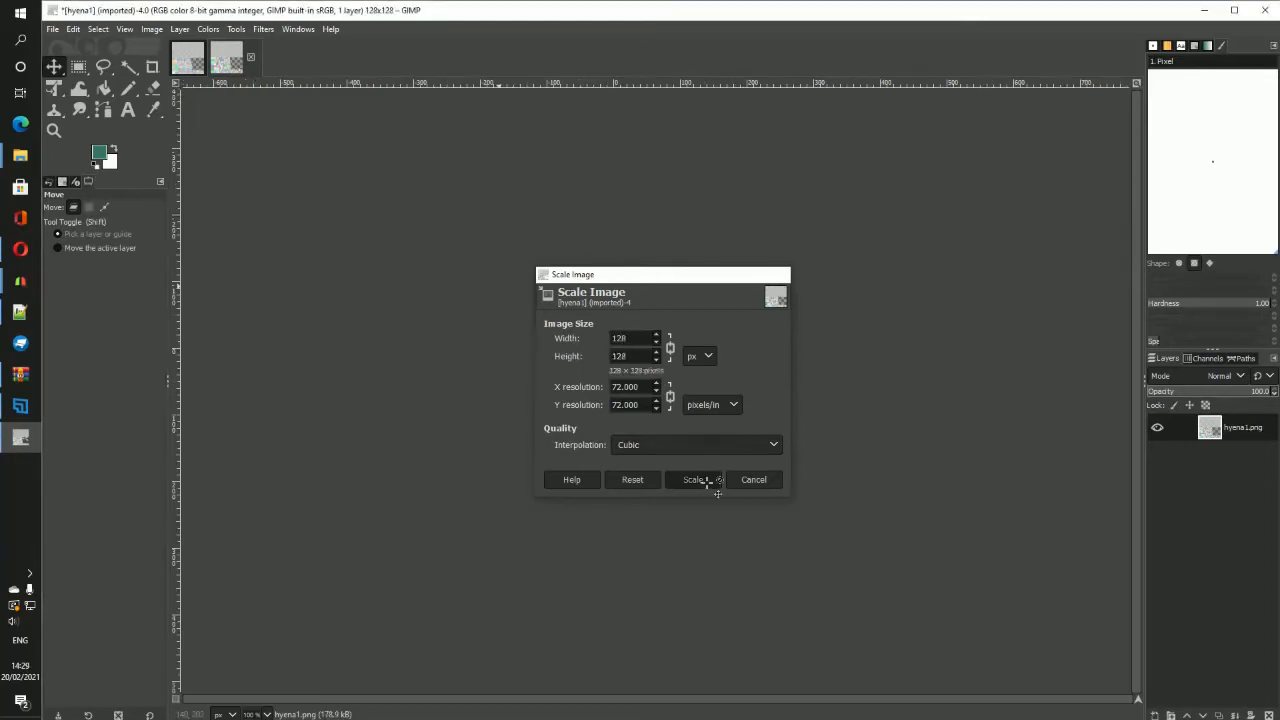
Step: Overwrite hyena1.png with the scaled image and return to Cubik Studio
click(52, 28)
click(100, 233)
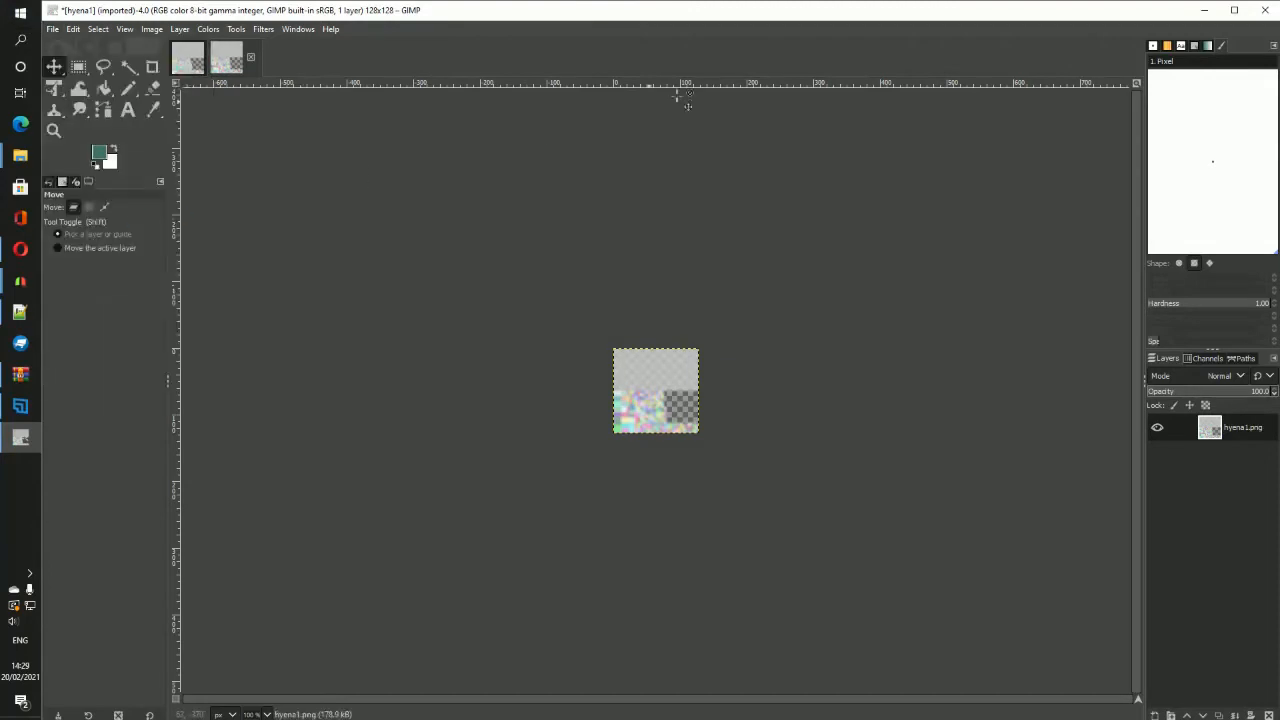
click(1202, 10)
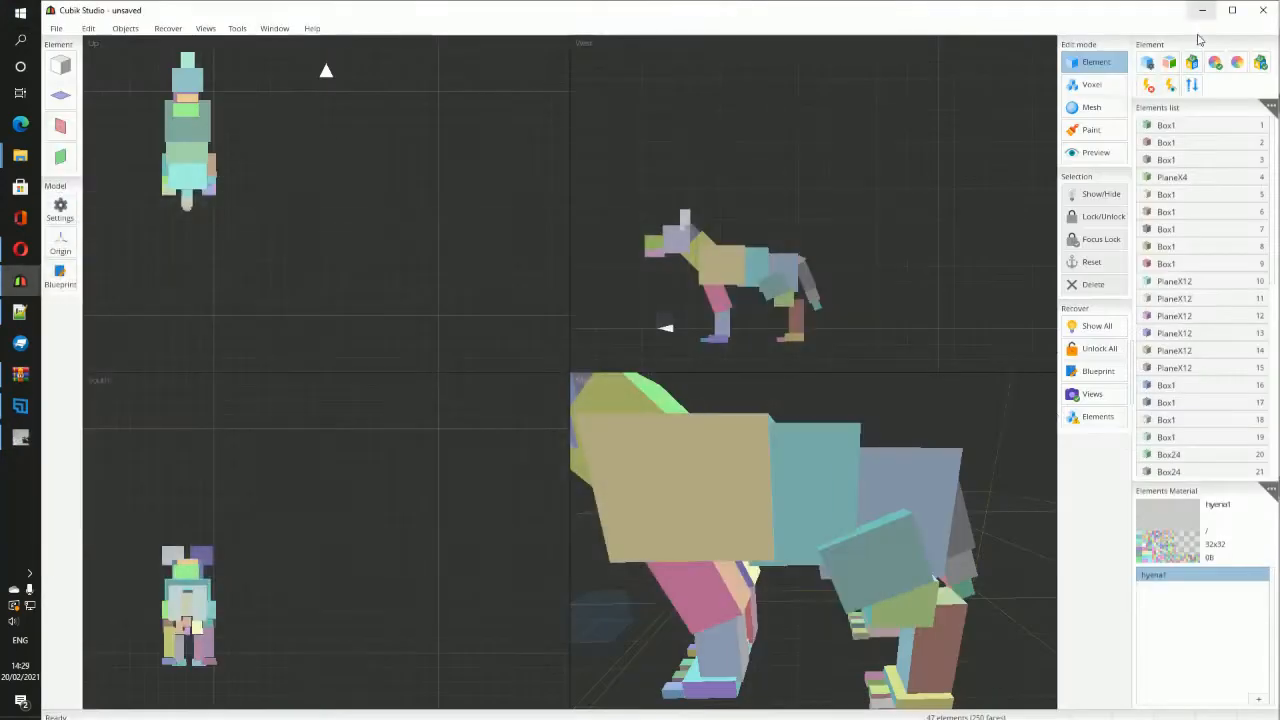
Step: Load hyena1.png from the cubikmodels folder as the image for the hyena1 texture
right_click(1160, 575)
click(1183, 586)
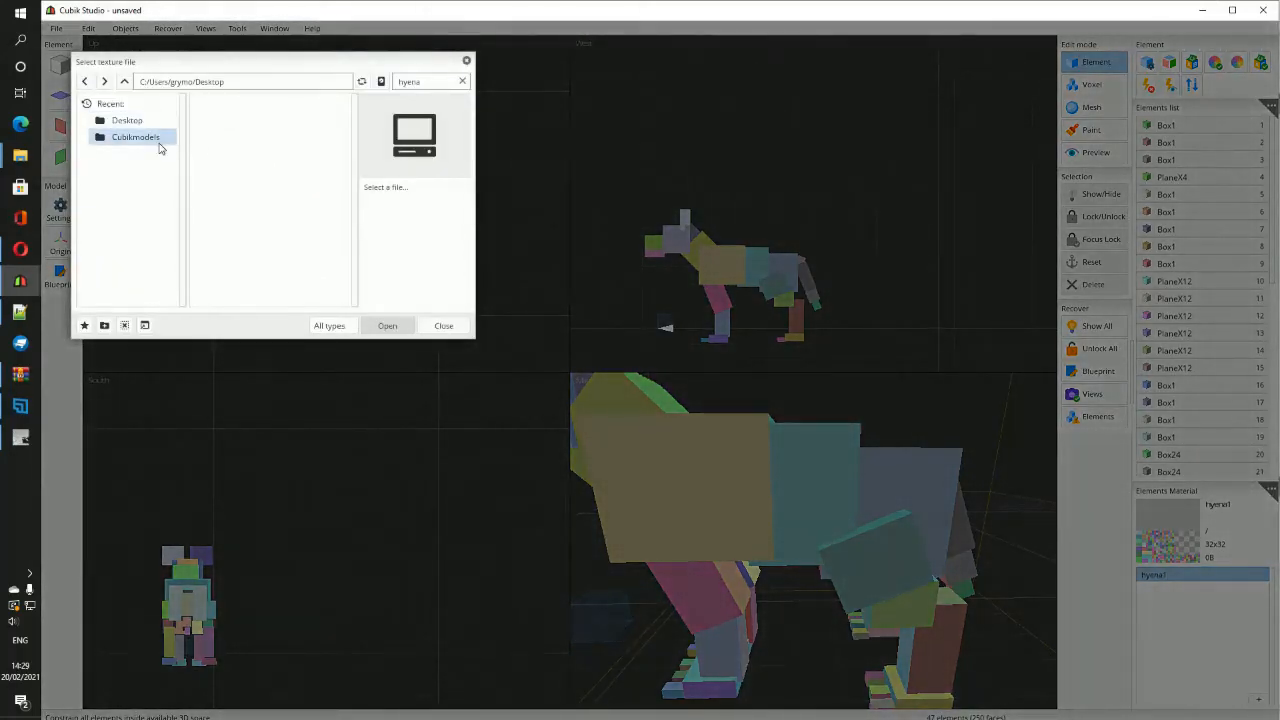
click(159, 148)
click(258, 121)
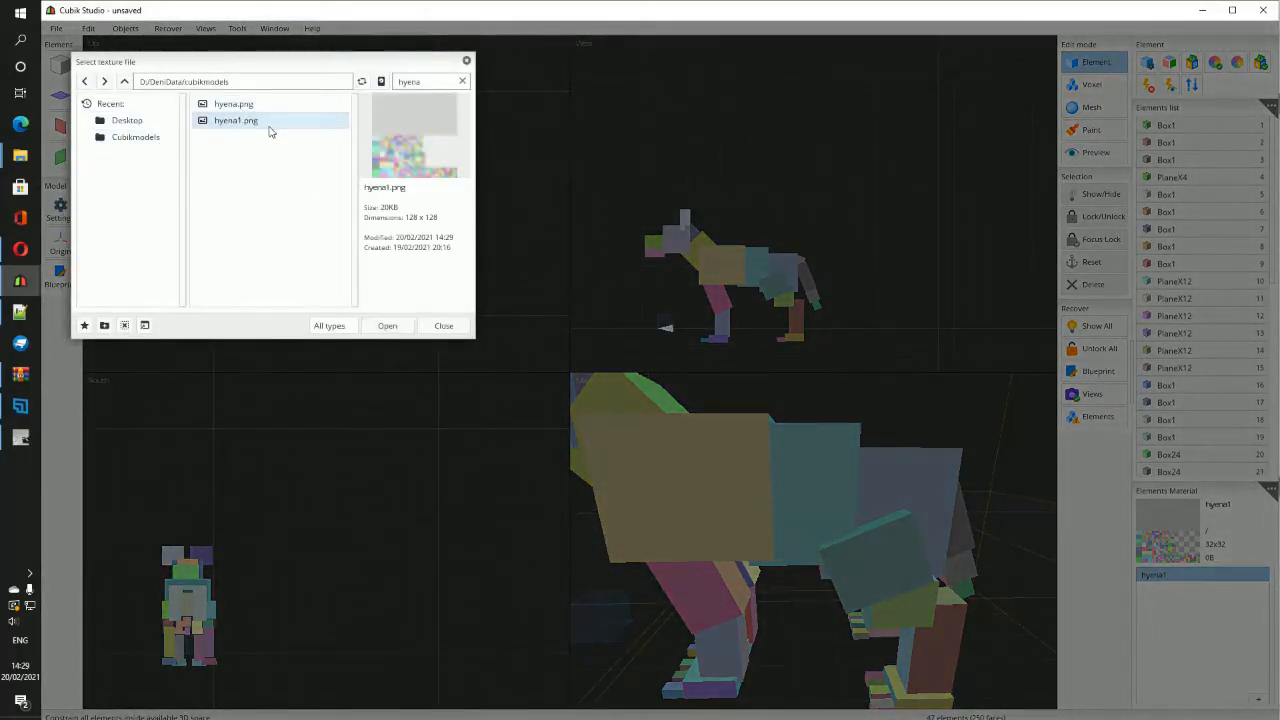
click(387, 326)
Step: Enter Paint mode and paint two dark green pixels with the pencil on the side of the hyena's front body box
right_drag(812, 391, 944, 490)
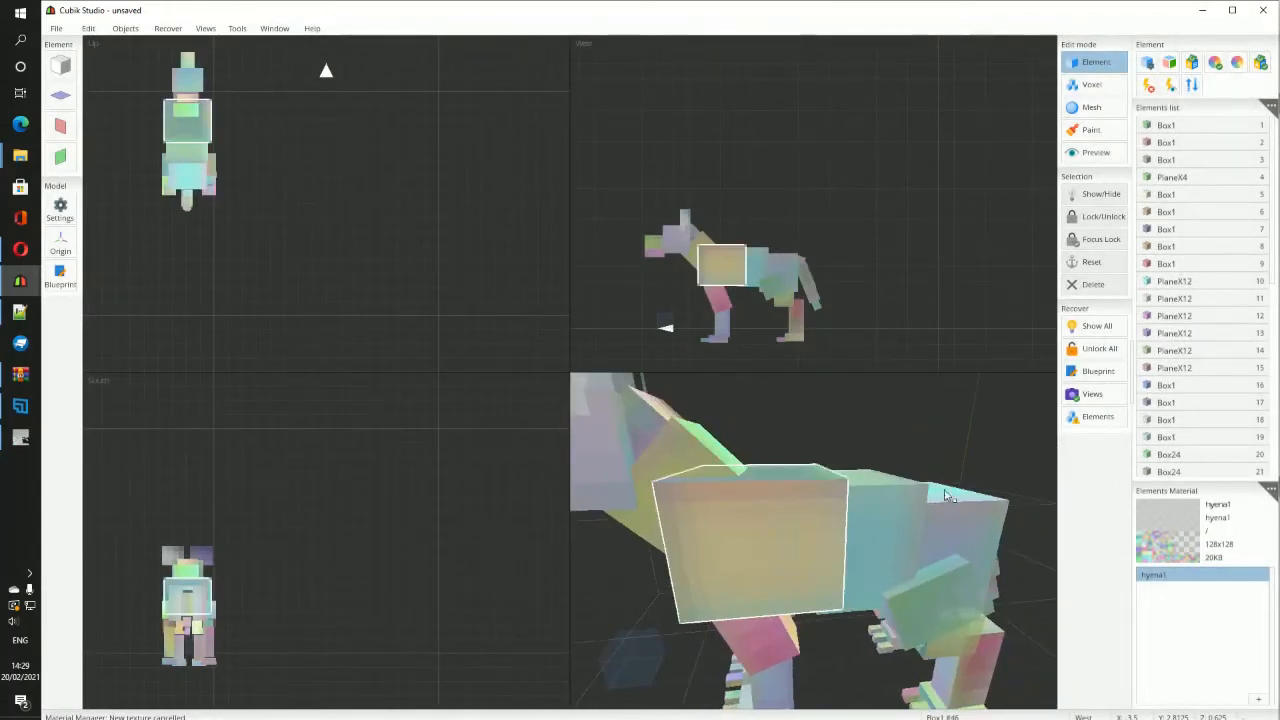
click(1091, 129)
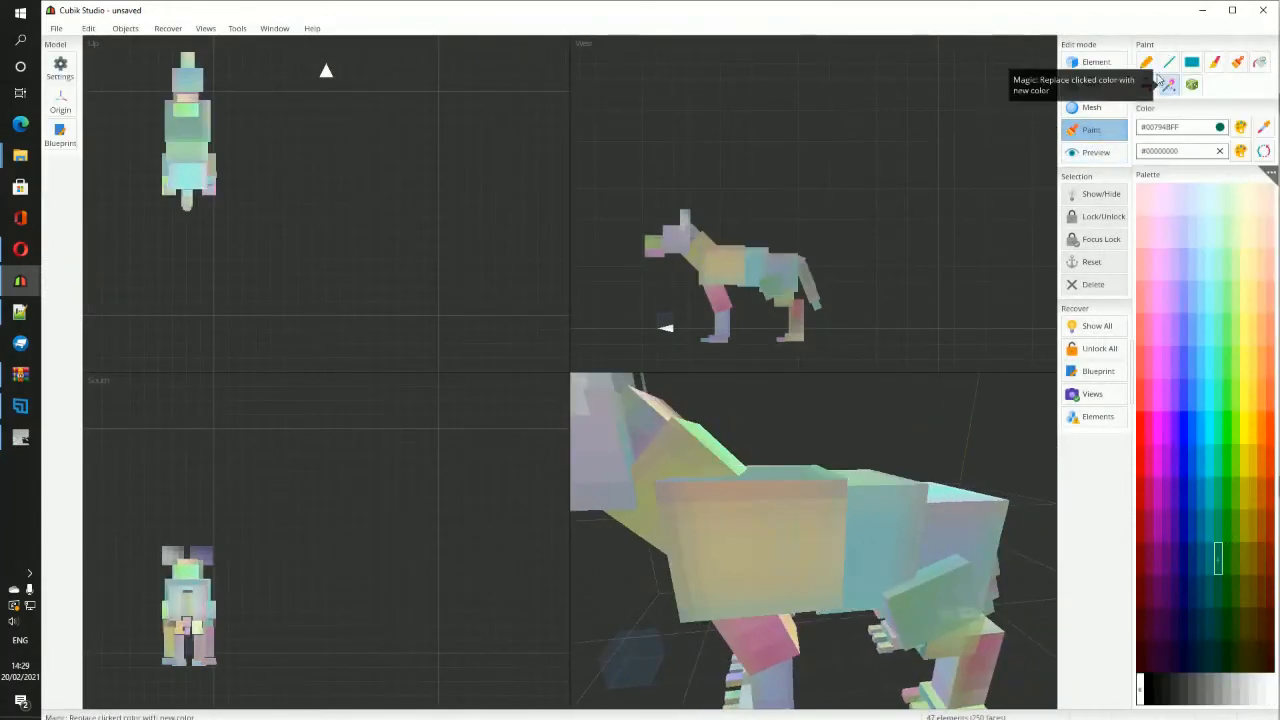
click(1146, 62)
click(793, 522)
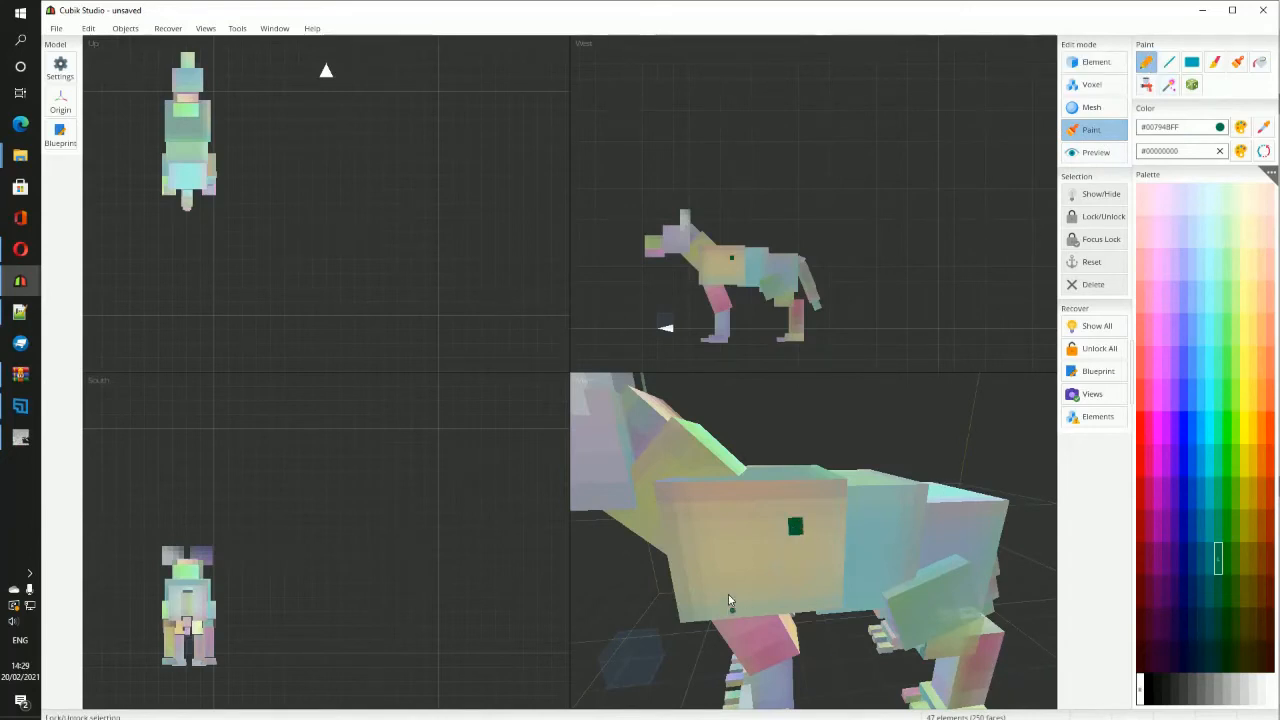
scroll(728, 594, down, 3)
click(846, 543)
right_drag(846, 543, 827, 557)
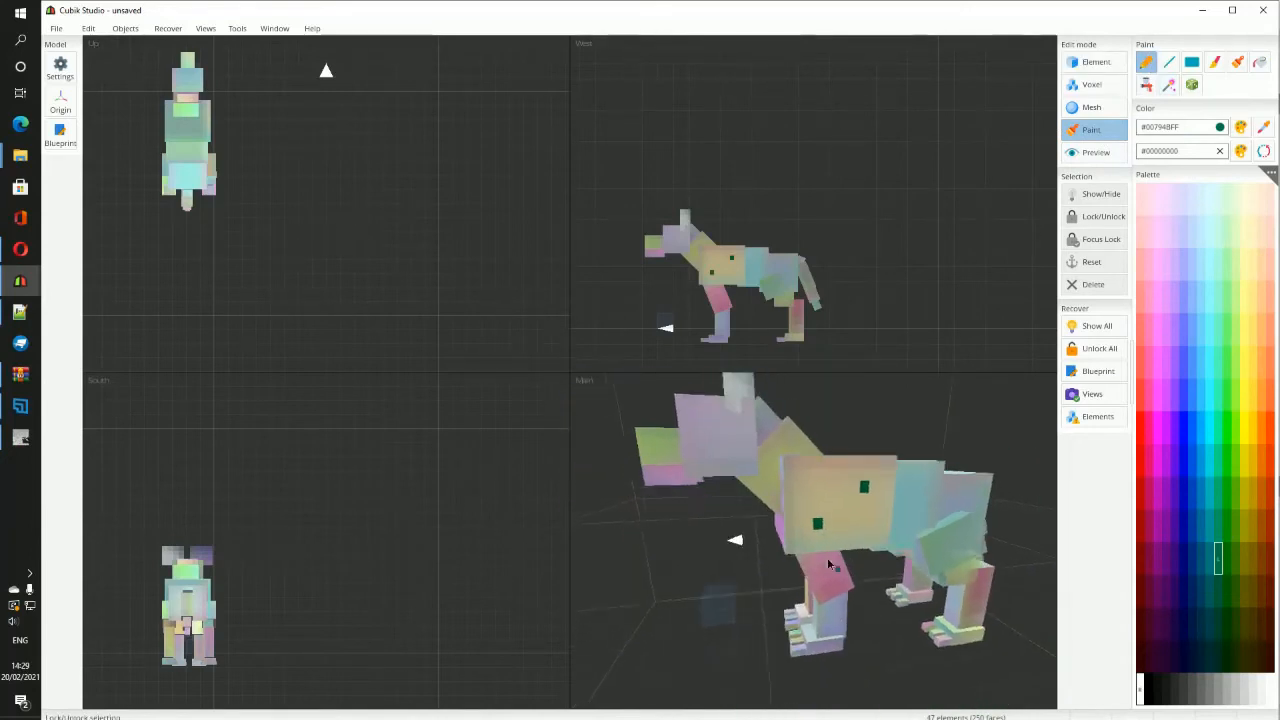
Step: Undo the two green pixels painted on the side of the front body box
scroll(827, 557, up, 4)
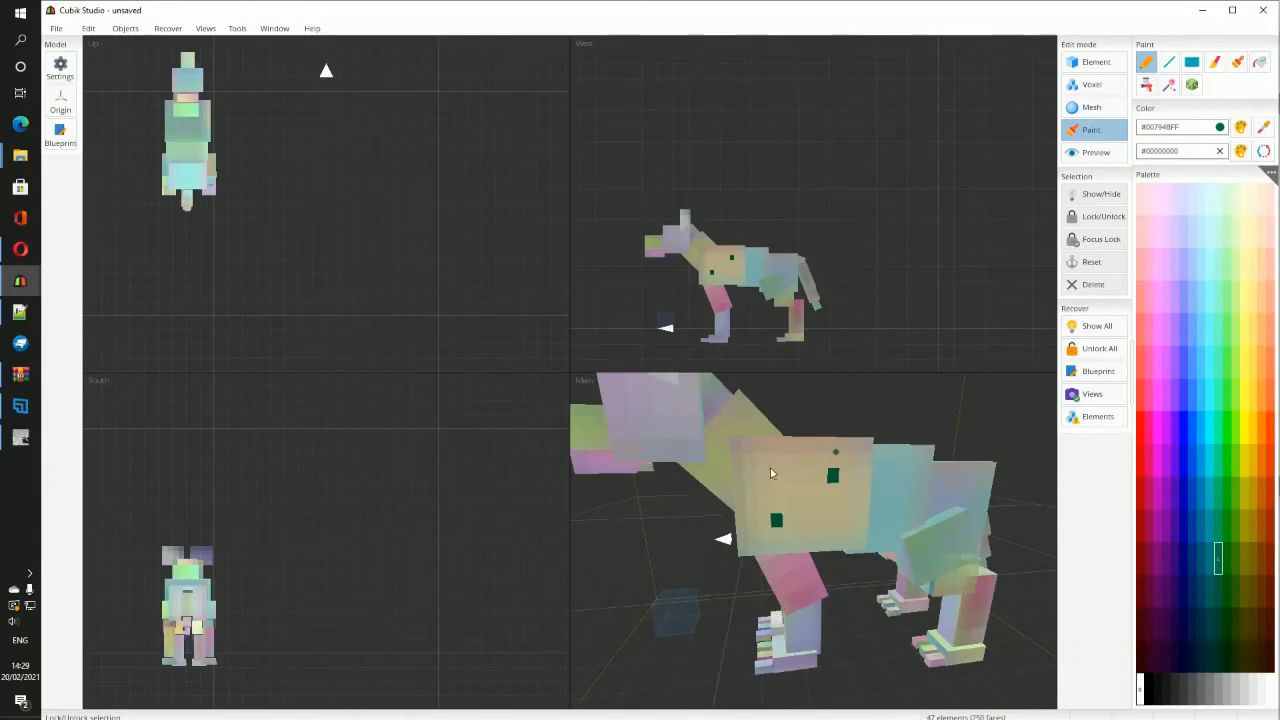
key(ctrl+z)
key(ctrl+z)
Step: Paint a short vertical dark green stroke with the pencil on the outer side of the hyena's lower hind leg
right_drag(946, 602, 934, 598)
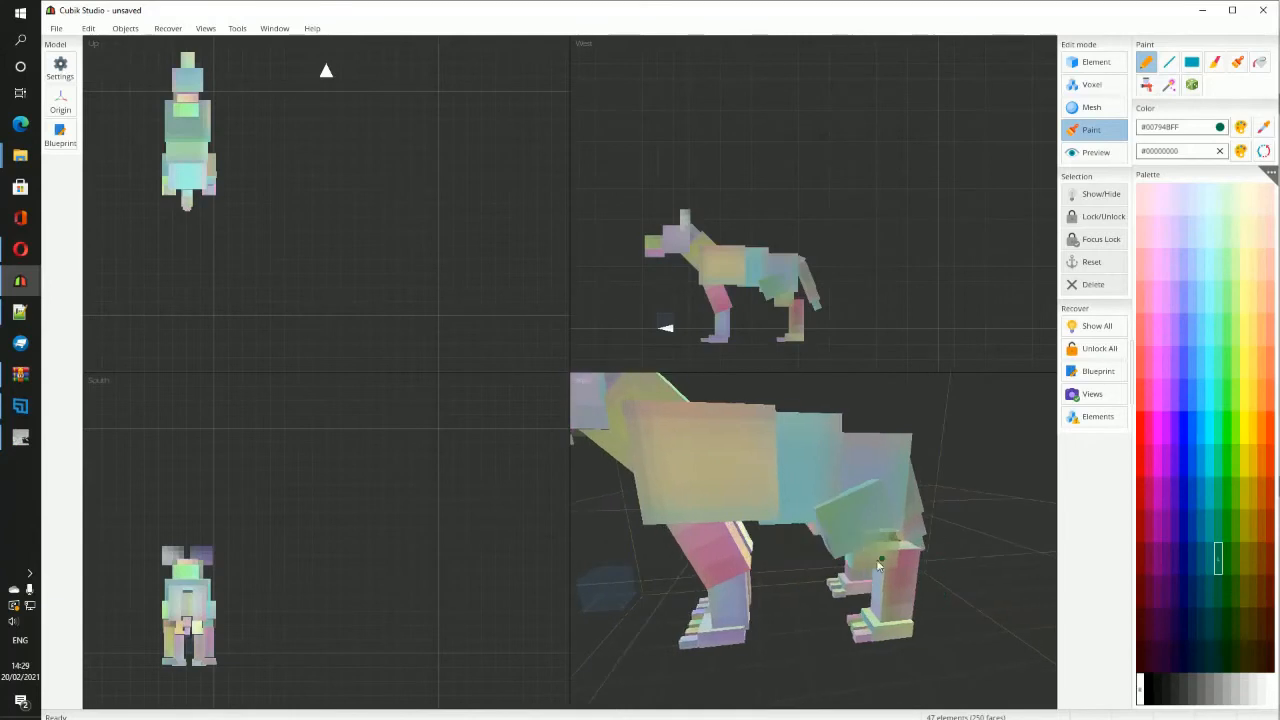
right_drag(878, 566, 913, 573)
scroll(750, 576, up, 2)
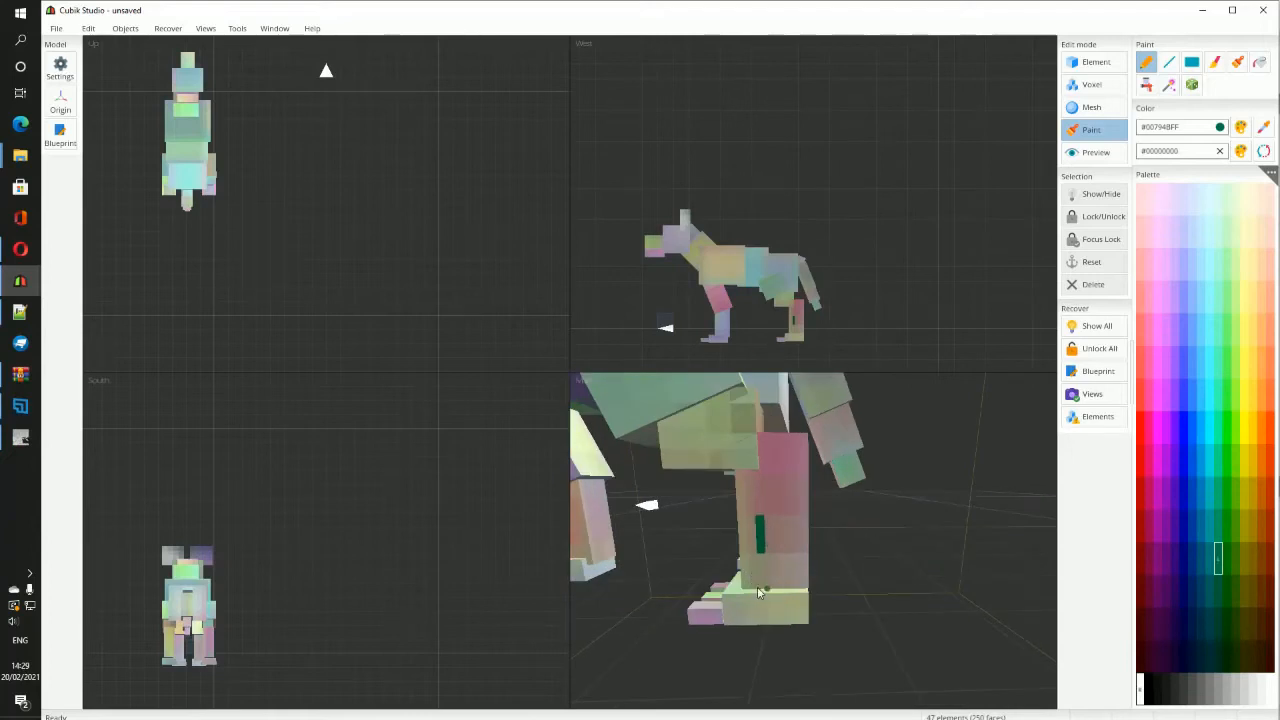
Step: In Element mode, open the UV mapping of the lower hind leg box and rotate its West face mapping by +90°
click(1096, 61)
click(748, 558)
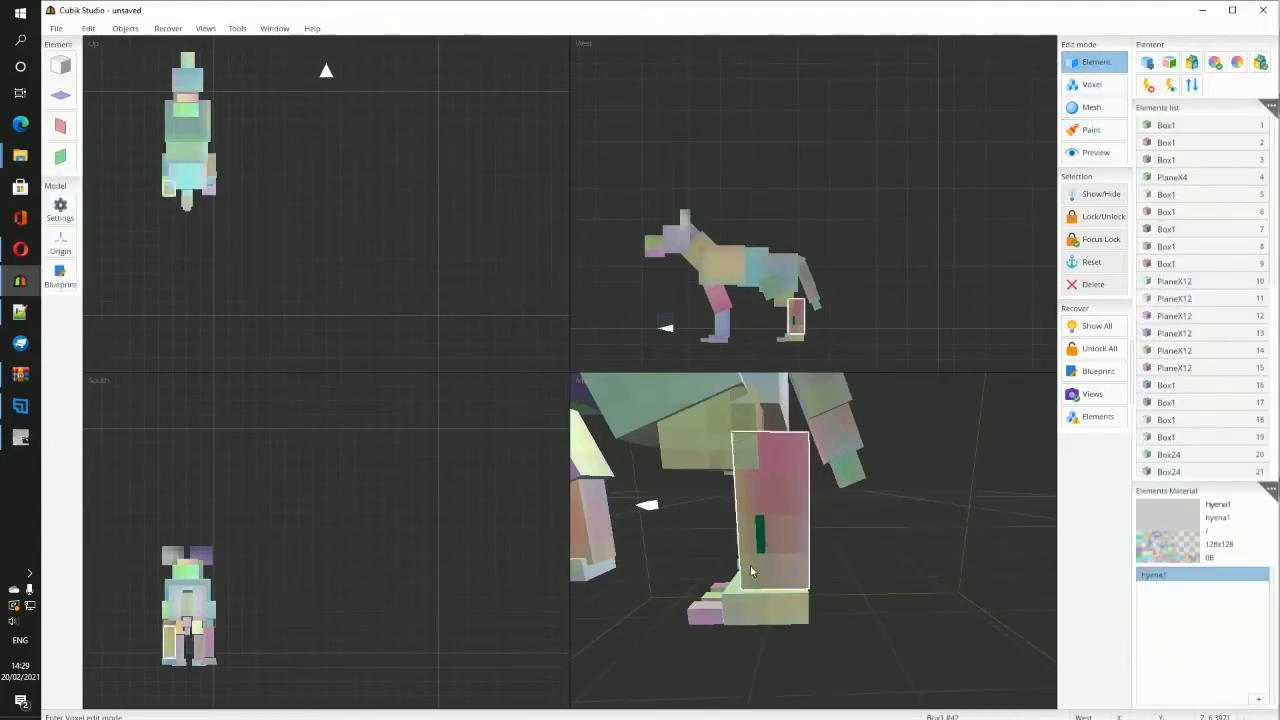
click(1191, 61)
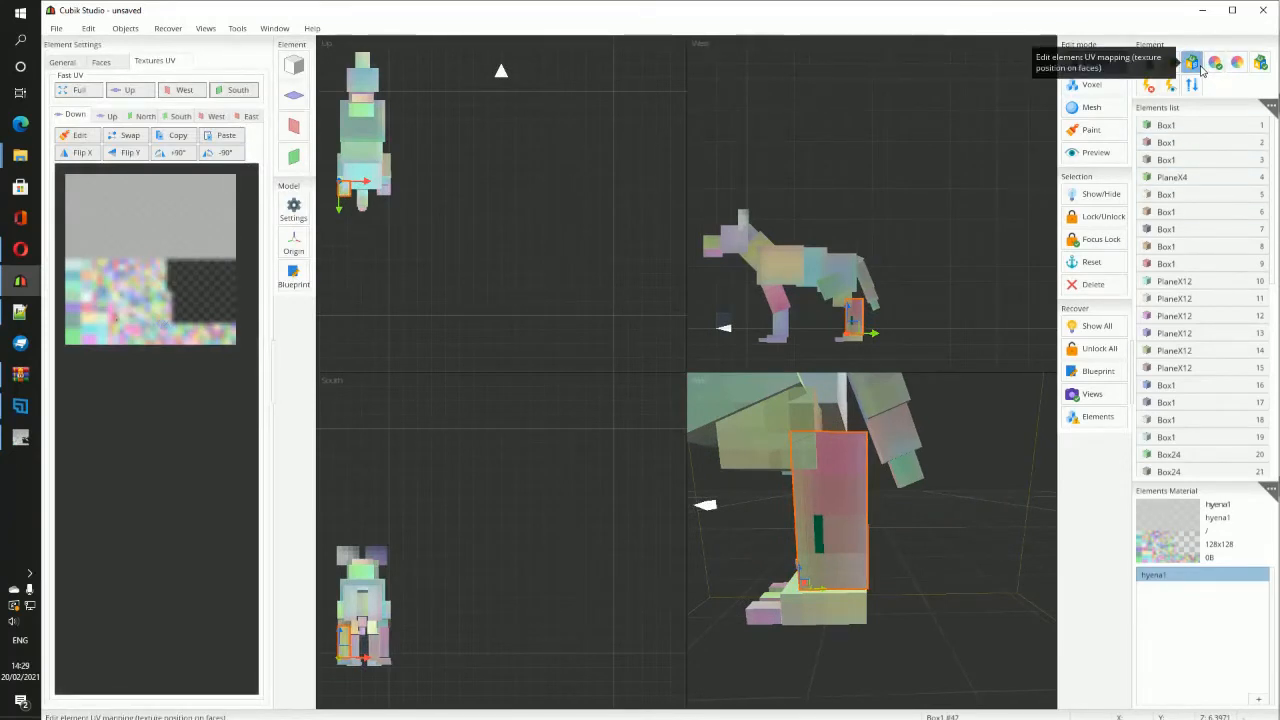
middle_drag(751, 472, 810, 485)
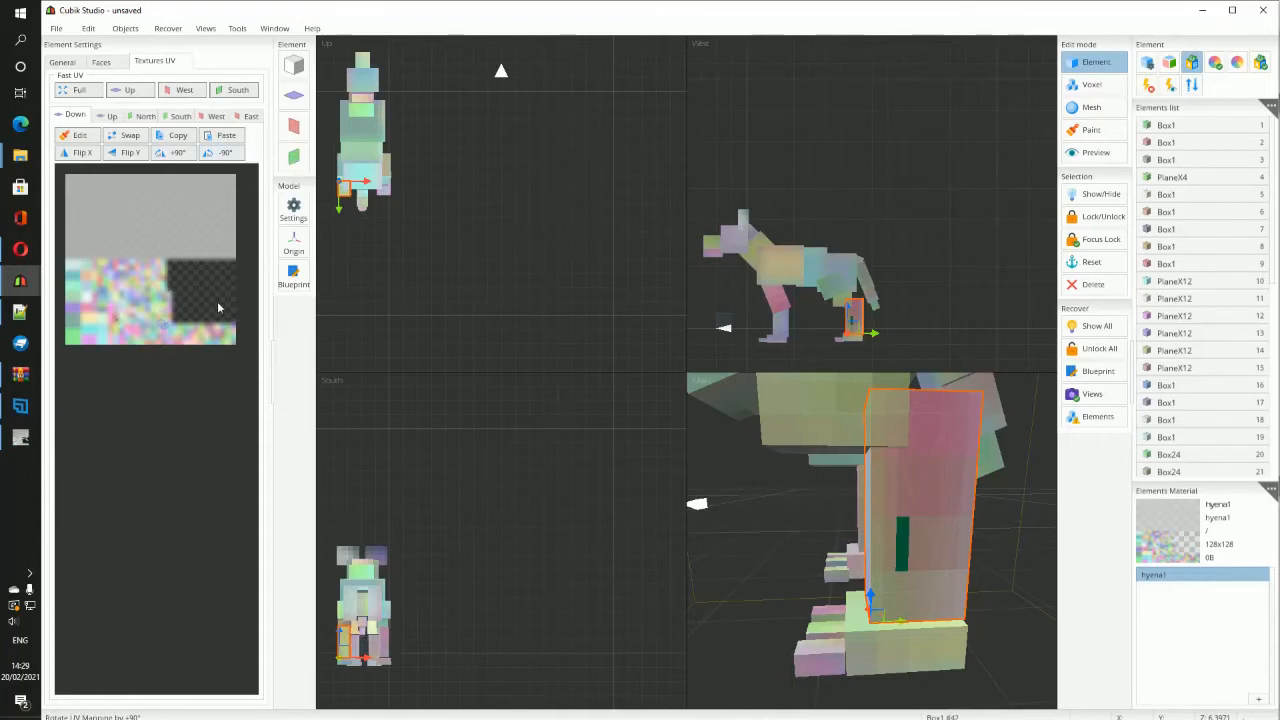
middle_drag(963, 547, 1007, 465)
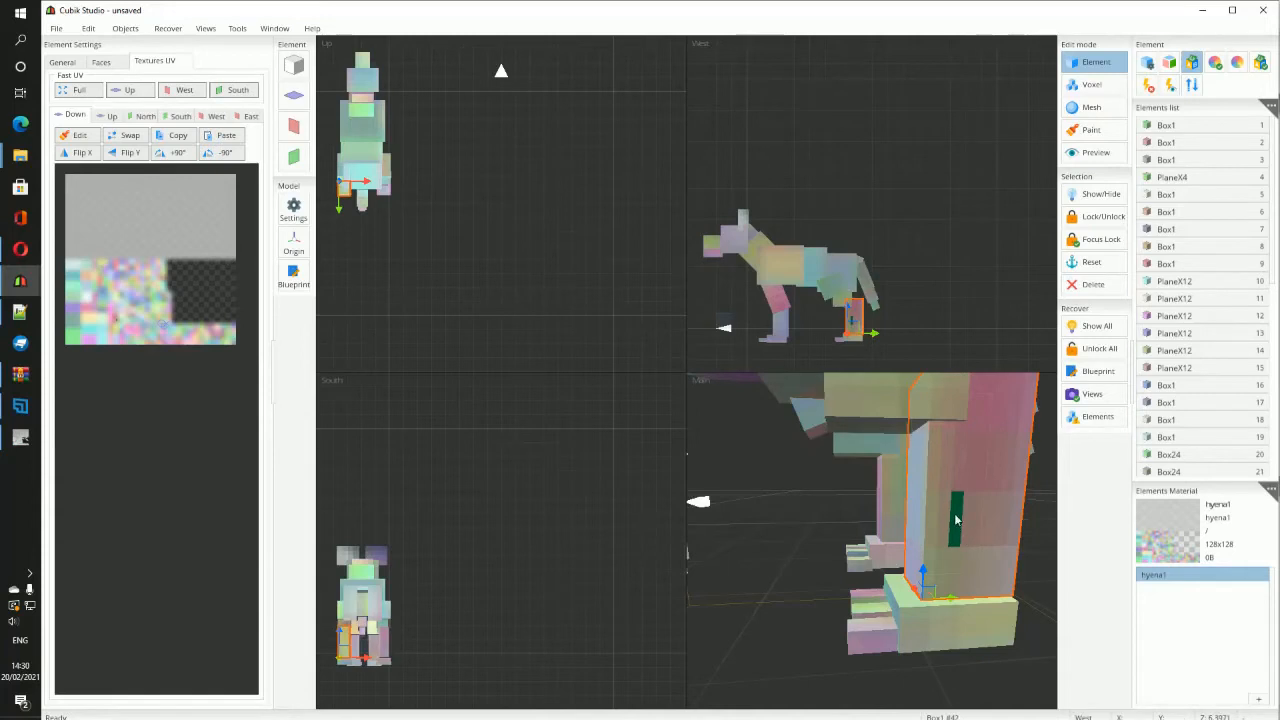
click(218, 117)
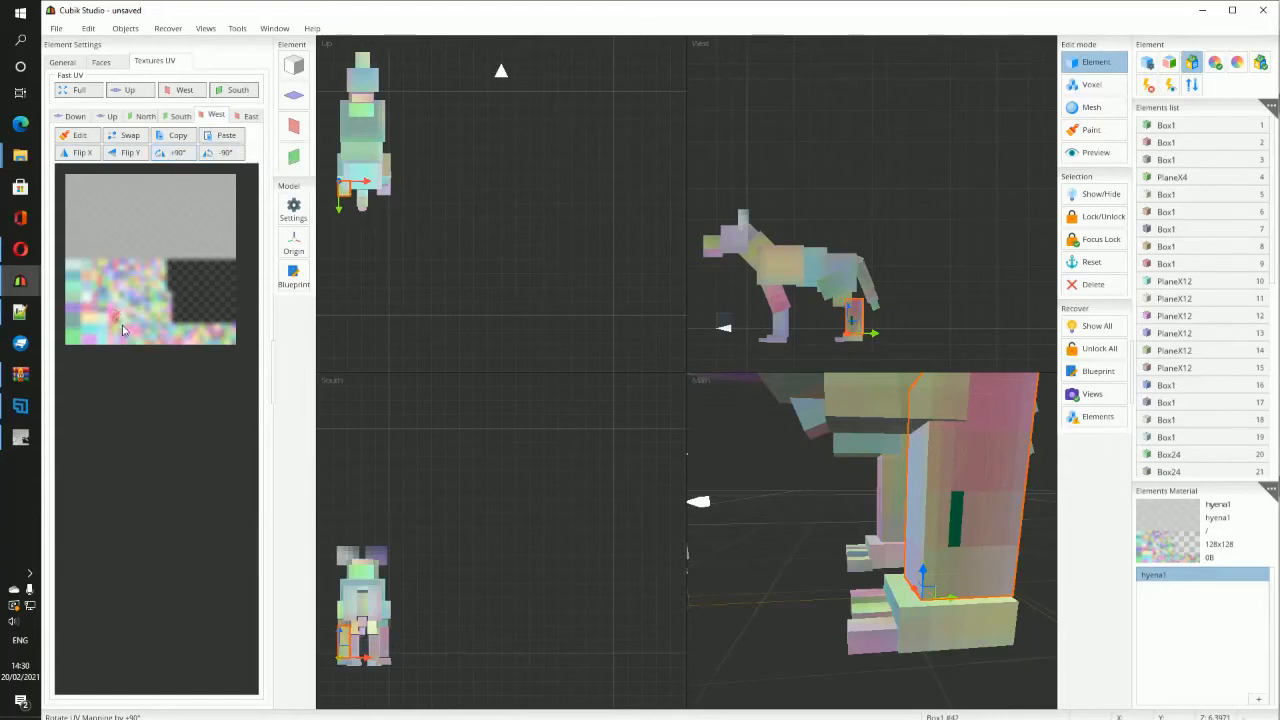
click(178, 152)
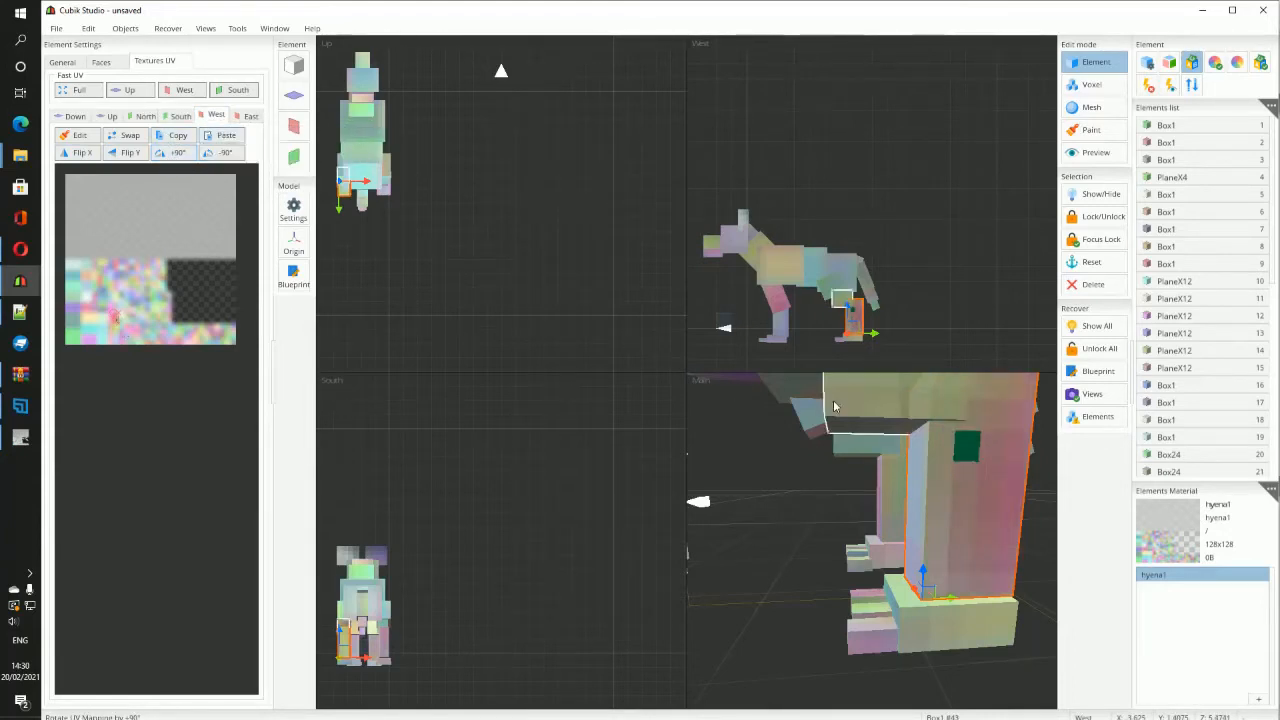
Step: Examine the rotated texture on the hind leg and compare it with the rest of the hyena's body
scroll(938, 506, down, 5)
middle_drag(926, 523, 874, 537)
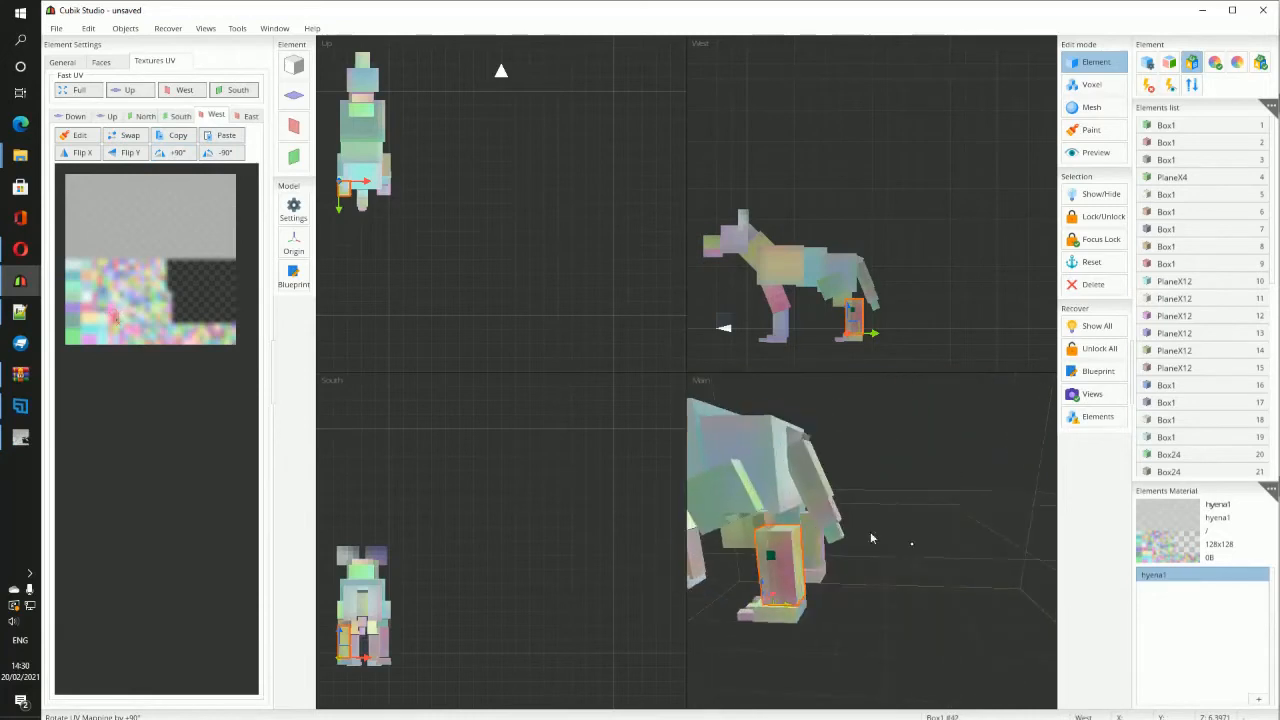
middle_drag(797, 571, 836, 558)
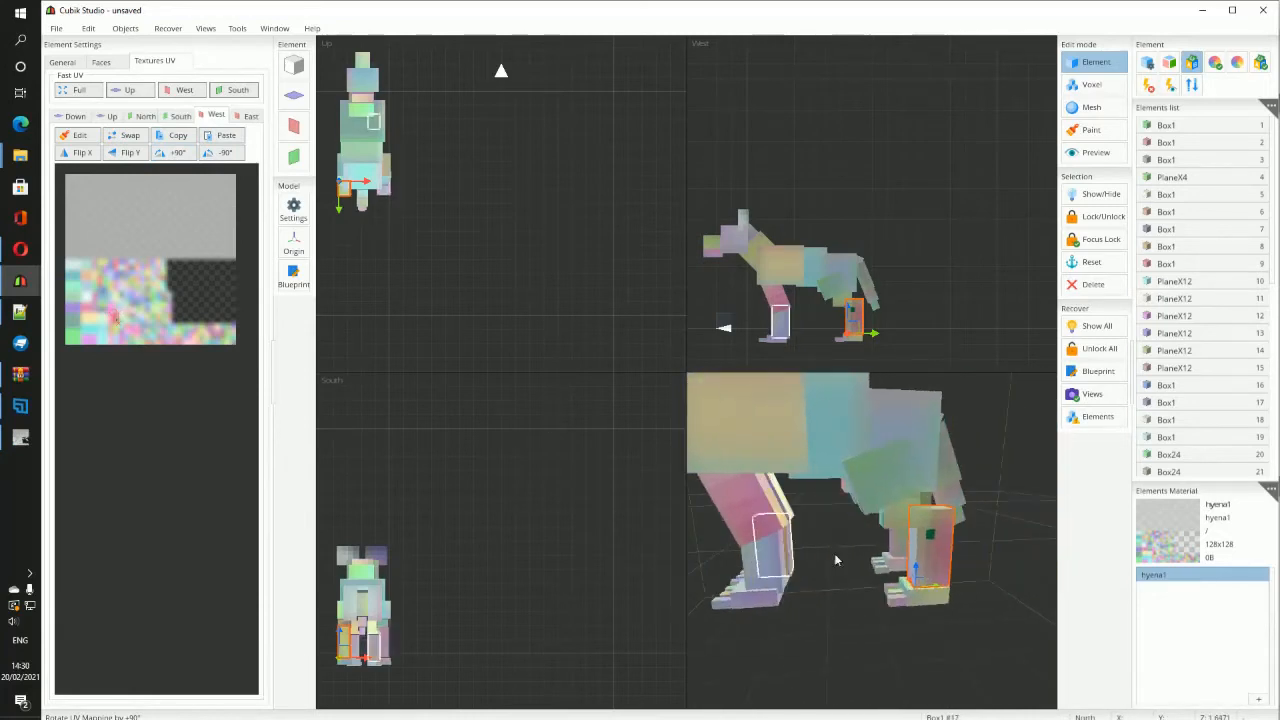
scroll(926, 558, up, 3)
middle_drag(930, 558, 892, 540)
scroll(880, 535, down, 1)
middle_drag(745, 492, 809, 534)
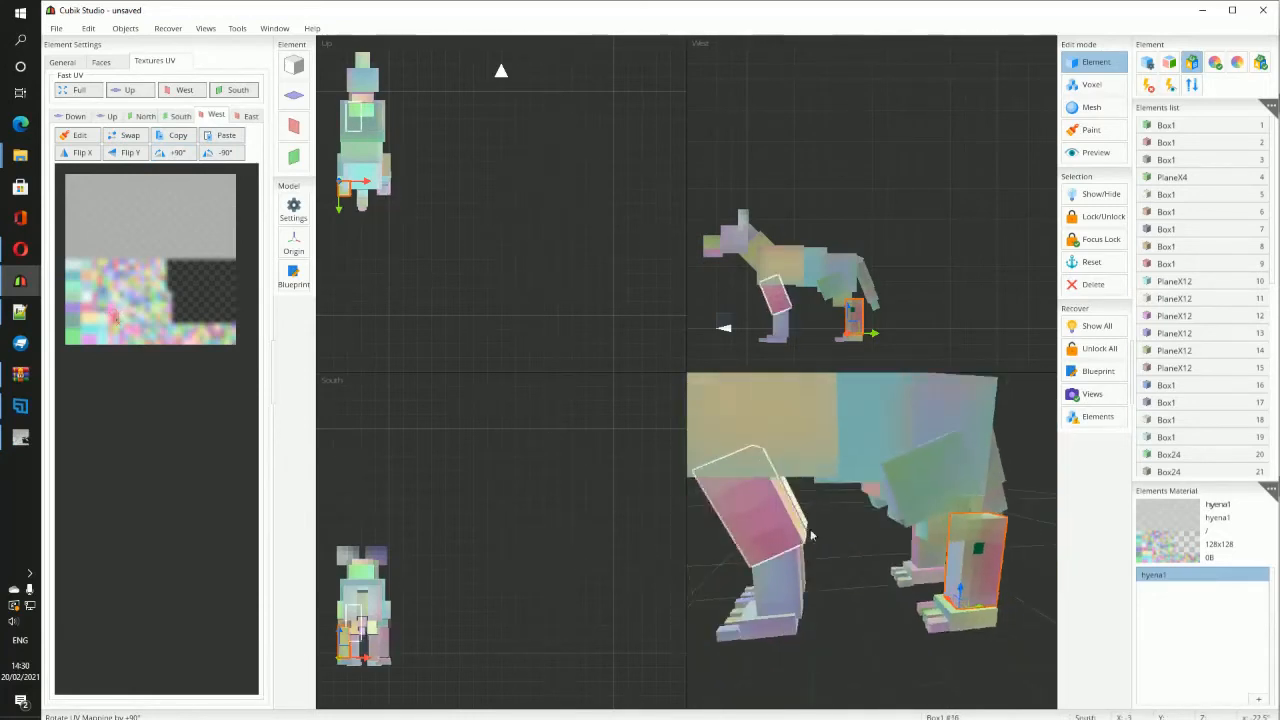
scroll(812, 535, down, 2)
scroll(884, 550, up, 2)
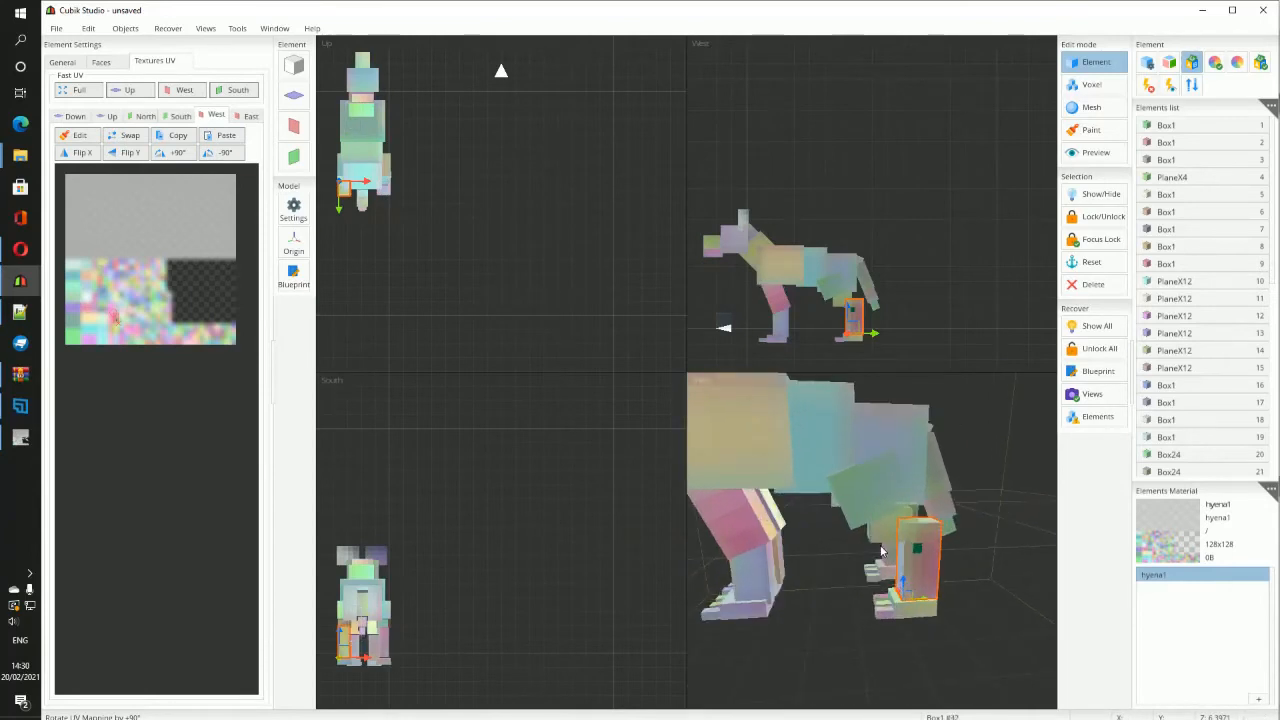
Step: Deselect the hind leg box and undo its UV rotation and the green stroke painted on it
click(881, 551)
middle_drag(857, 546, 865, 543)
scroll(874, 502, down, 3)
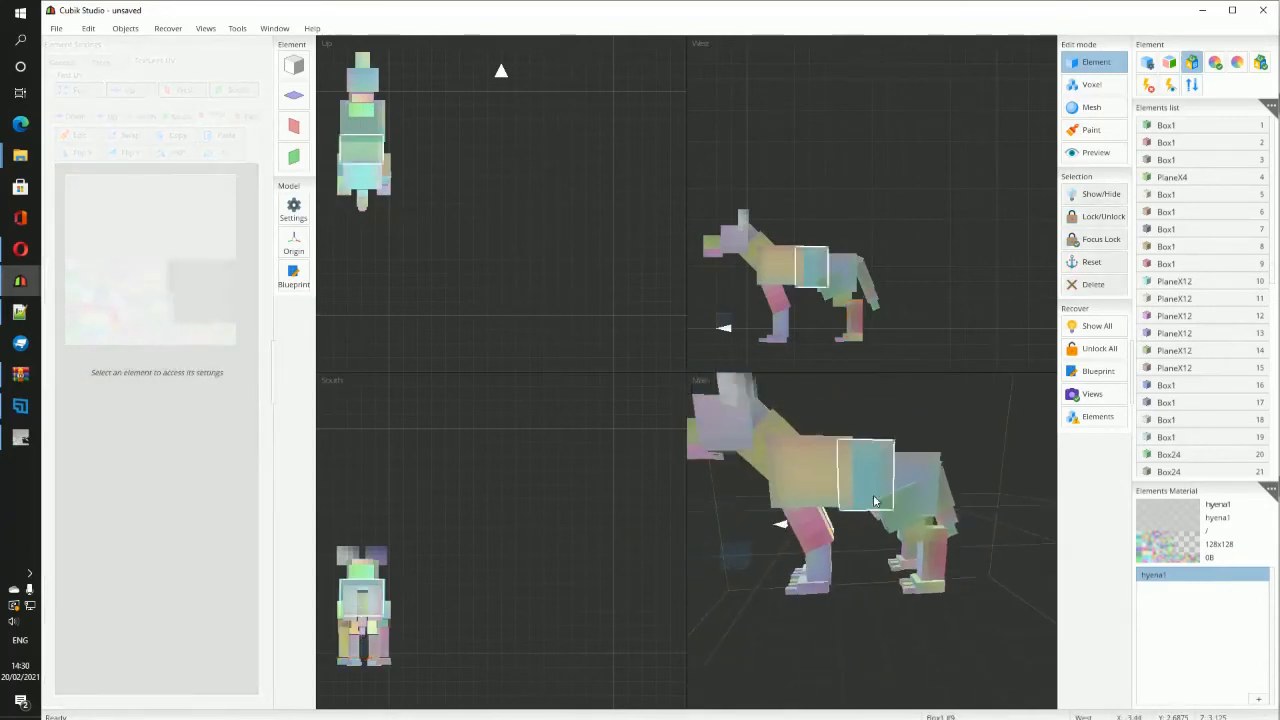
scroll(874, 501, up, 3)
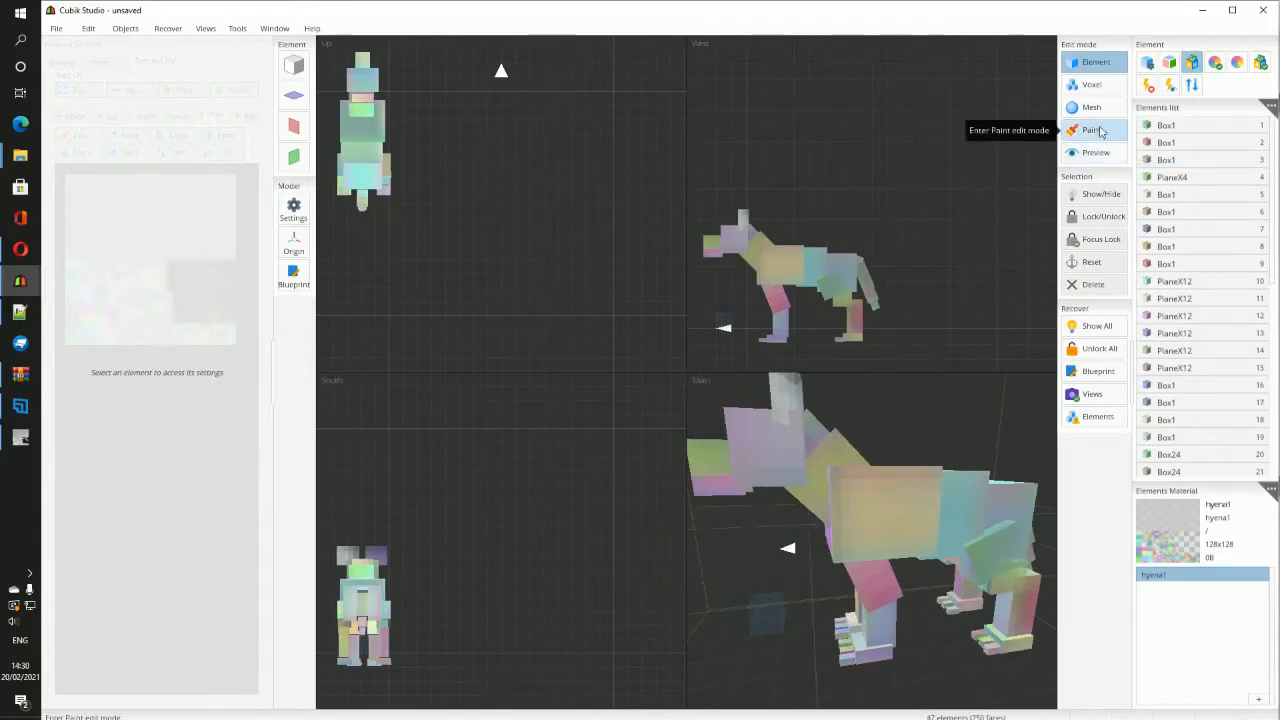
Step: Return to Paint mode and paint several freehand dark green pencil strokes across the side of the hyena's front body box
click(1094, 130)
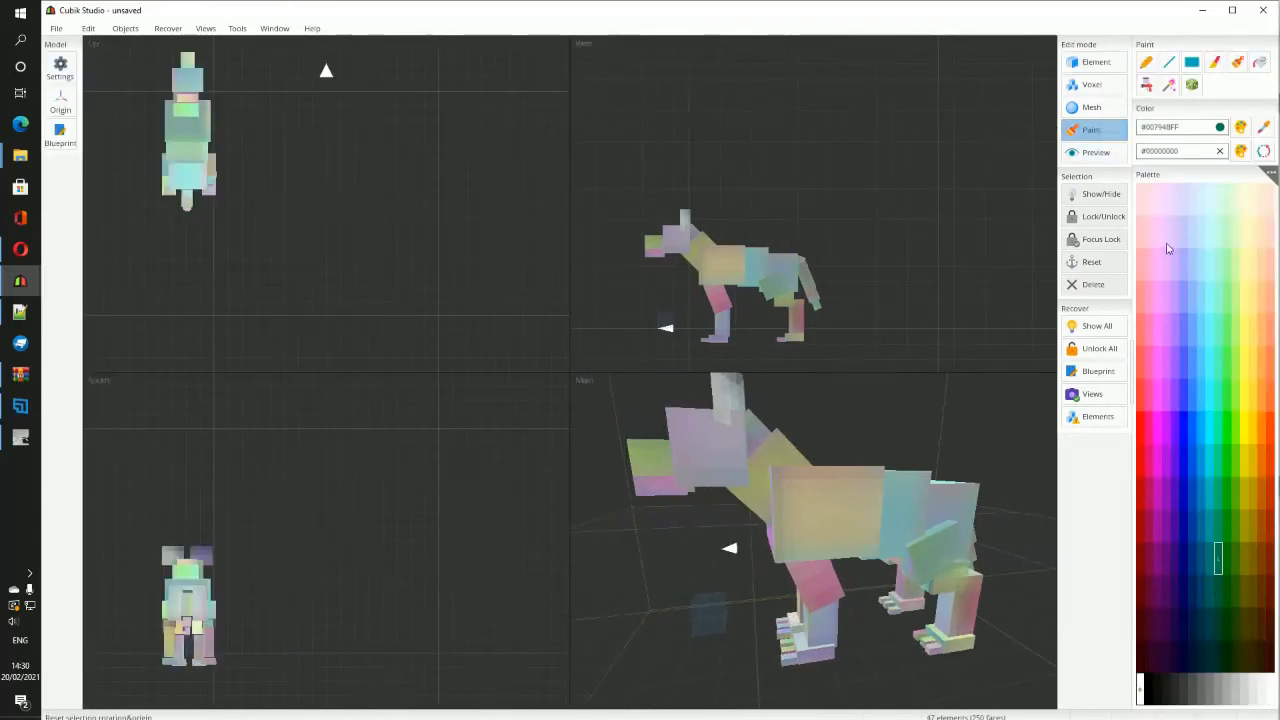
scroll(806, 495, up, 1)
scroll(872, 512, up, 4)
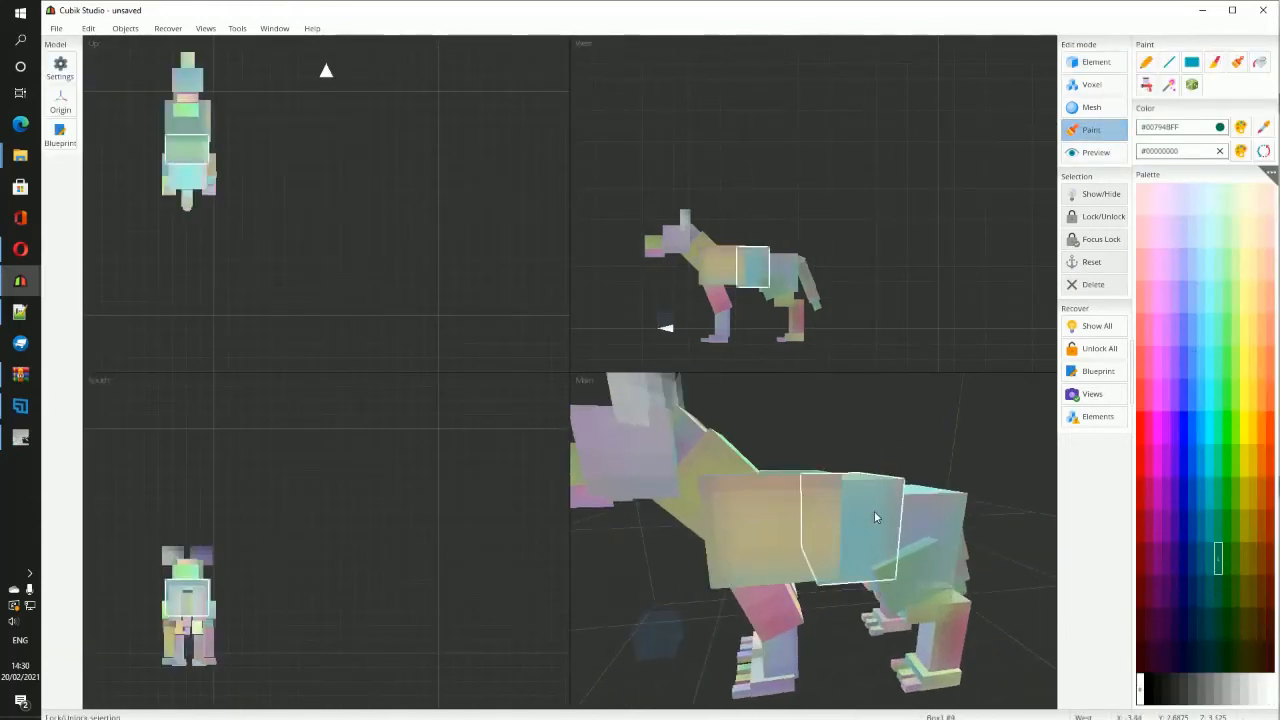
click(1147, 69)
right_drag(925, 486, 834, 491)
mouse_move(796, 530)
mouse_down()
mouse_move(842, 562)
mouse_move(826, 463)
mouse_move(748, 550)
mouse_move(694, 560)
mouse_move(746, 444)
mouse_up()
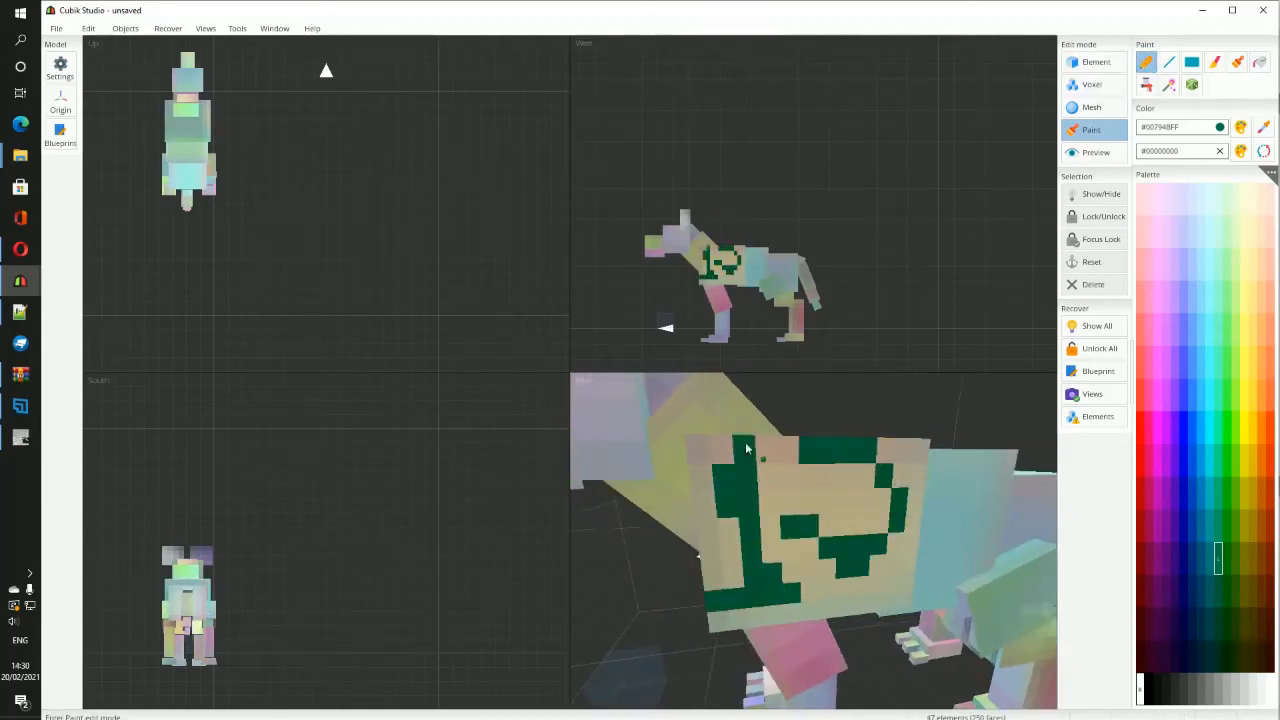
Step: Undo the most recent green strokes near the neck end of the front body box
key(ctrl+z)
key(ctrl+z)
key(ctrl+z)
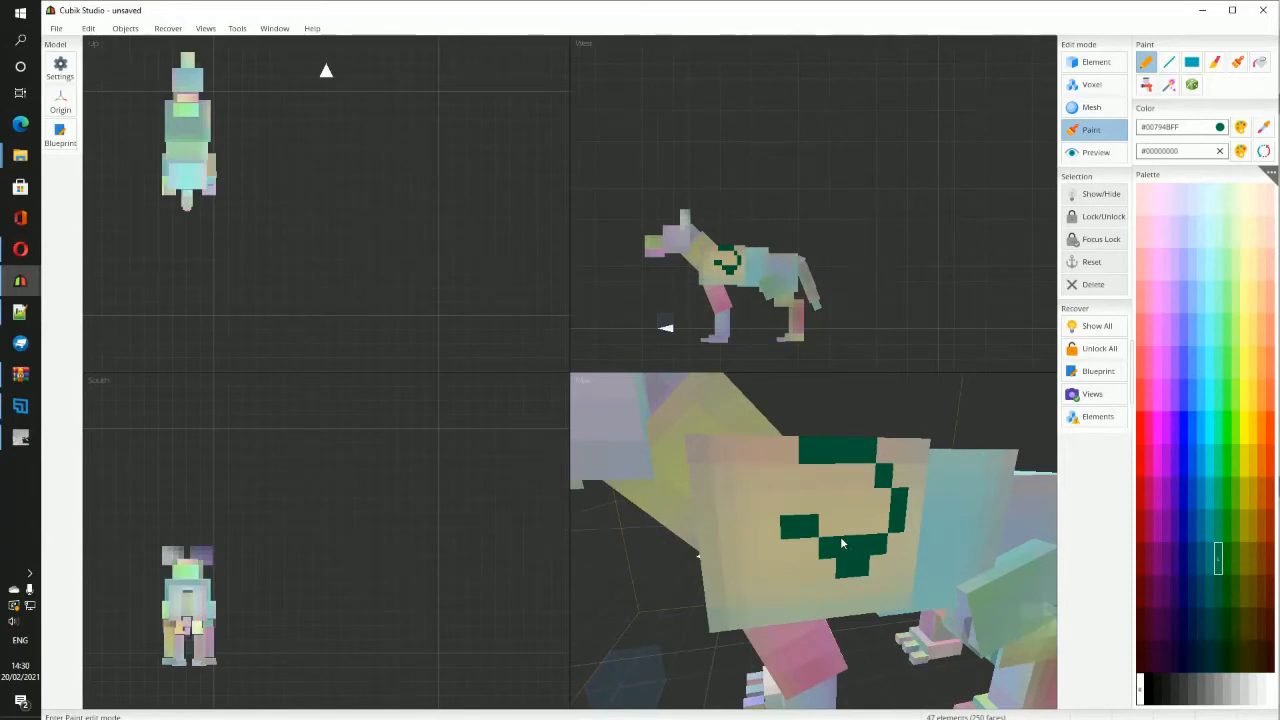
Step: Draw straight dark green lines across the side of the front body box with the Line tool and undo them
click(1176, 63)
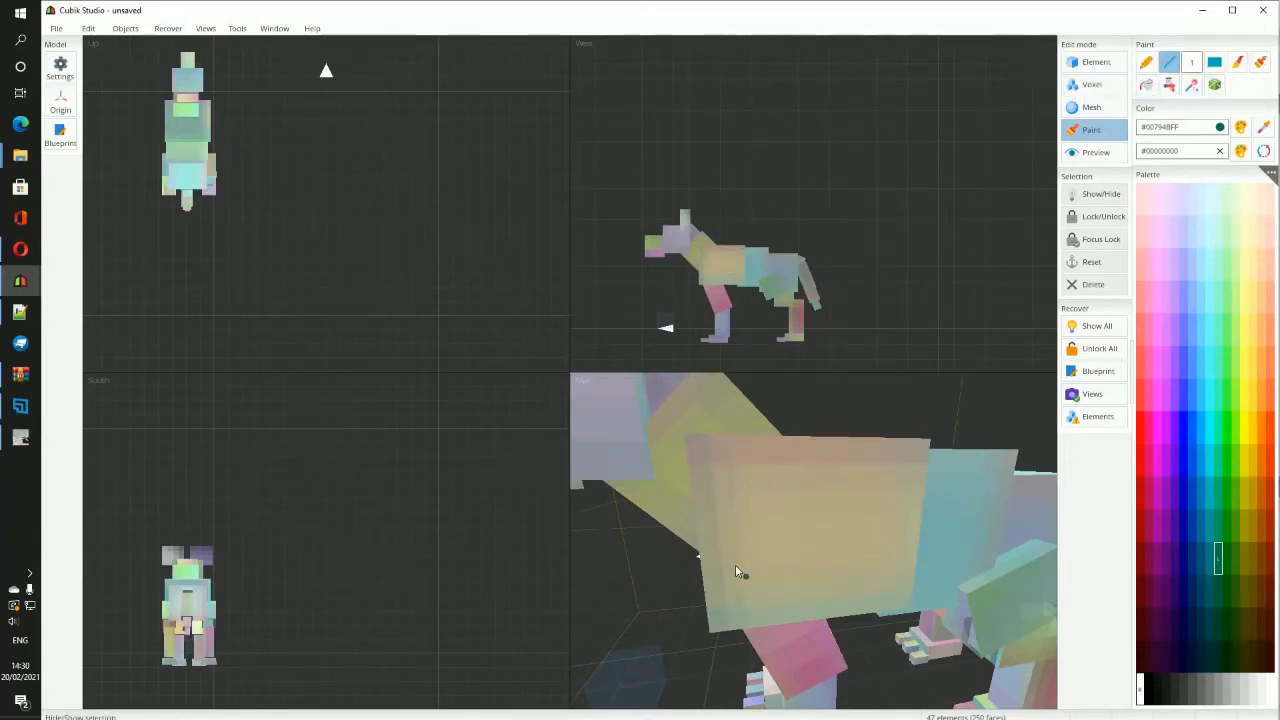
drag(735, 566, 888, 450)
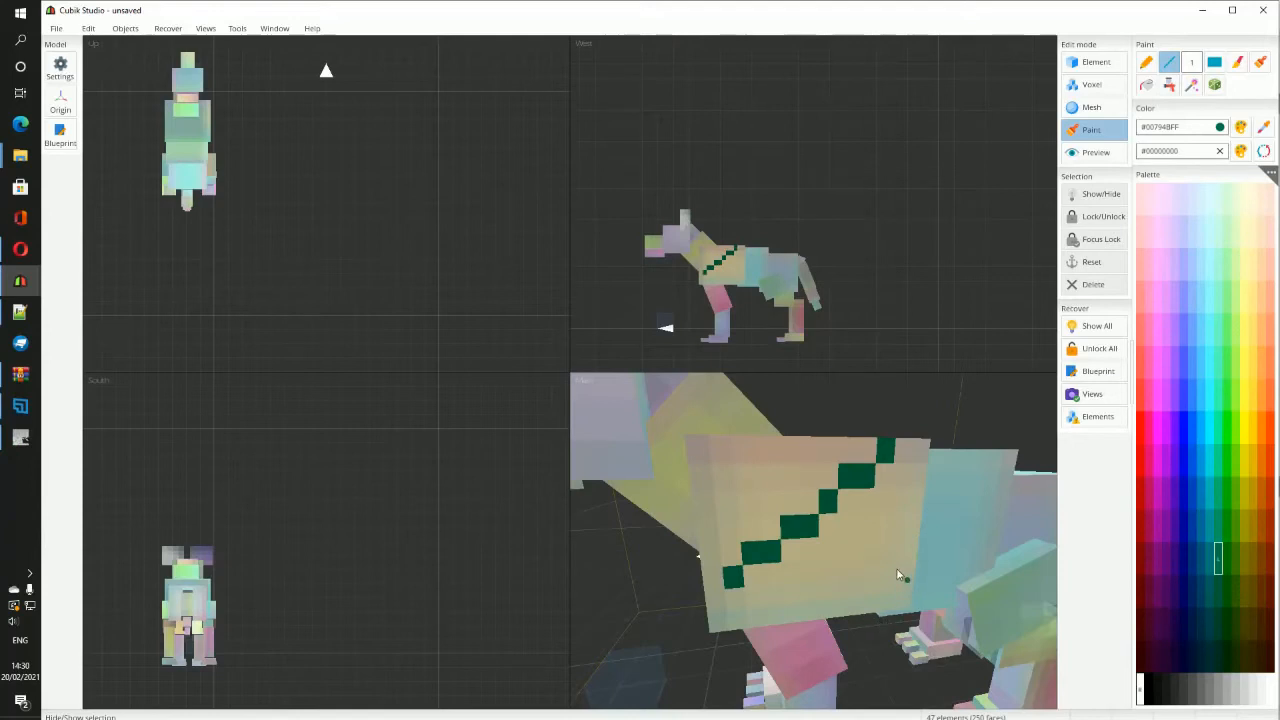
drag(895, 568, 739, 590)
key(ctrl+z)
key(ctrl+z)
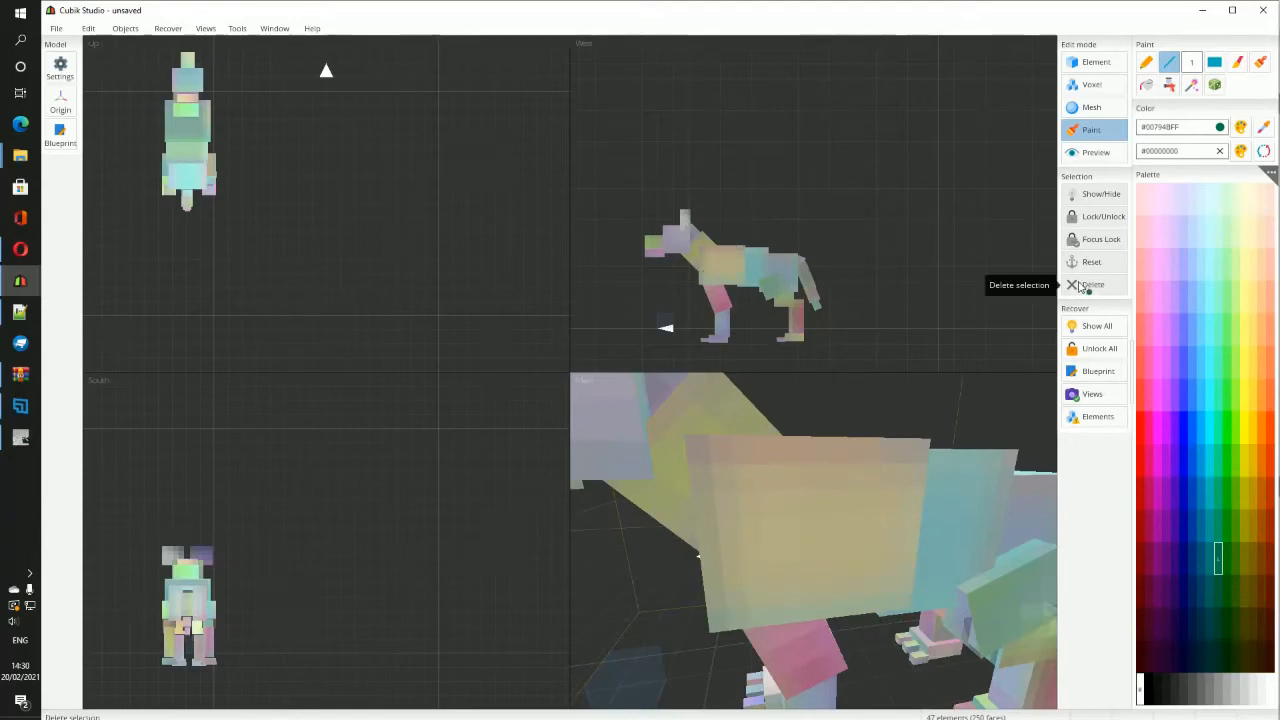
Step: Paint a filled dark green rectangle in the middle of the front body box's side, undoing the first two tries
click(1215, 66)
mouse_move(740, 466)
mouse_down()
mouse_move(878, 590)
mouse_move(897, 576)
mouse_up()
key(ctrl+z)
drag(694, 443, 911, 602)
key(ctrl+z)
drag(716, 490, 890, 570)
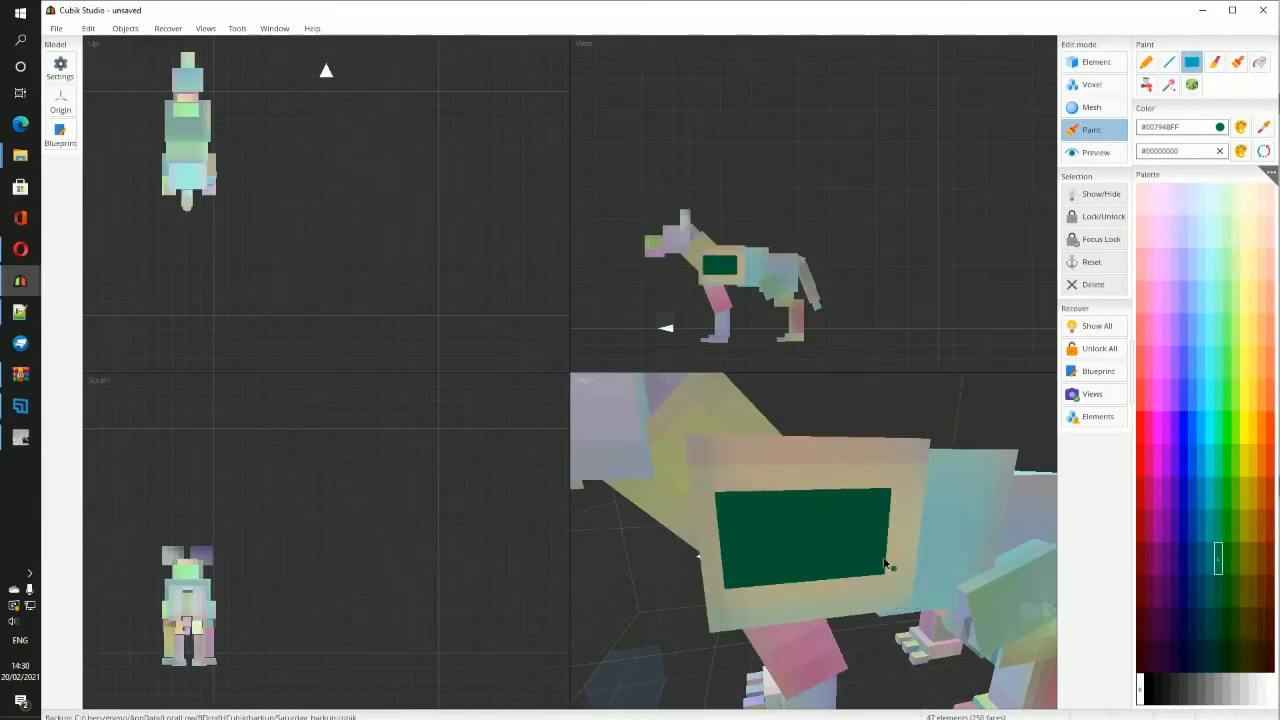
right_drag(890, 570, 926, 471)
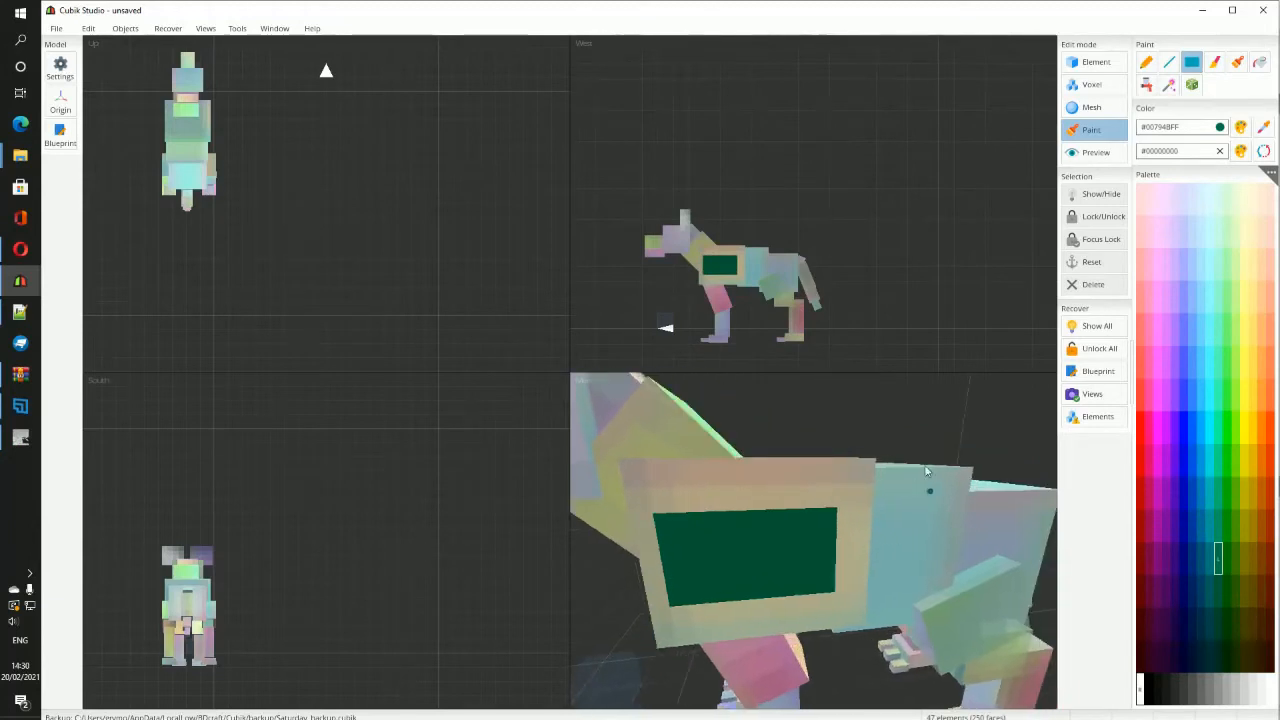
Step: Paint dark green dabs over the top and side of the hyena's rear body box with the round brush
click(1227, 60)
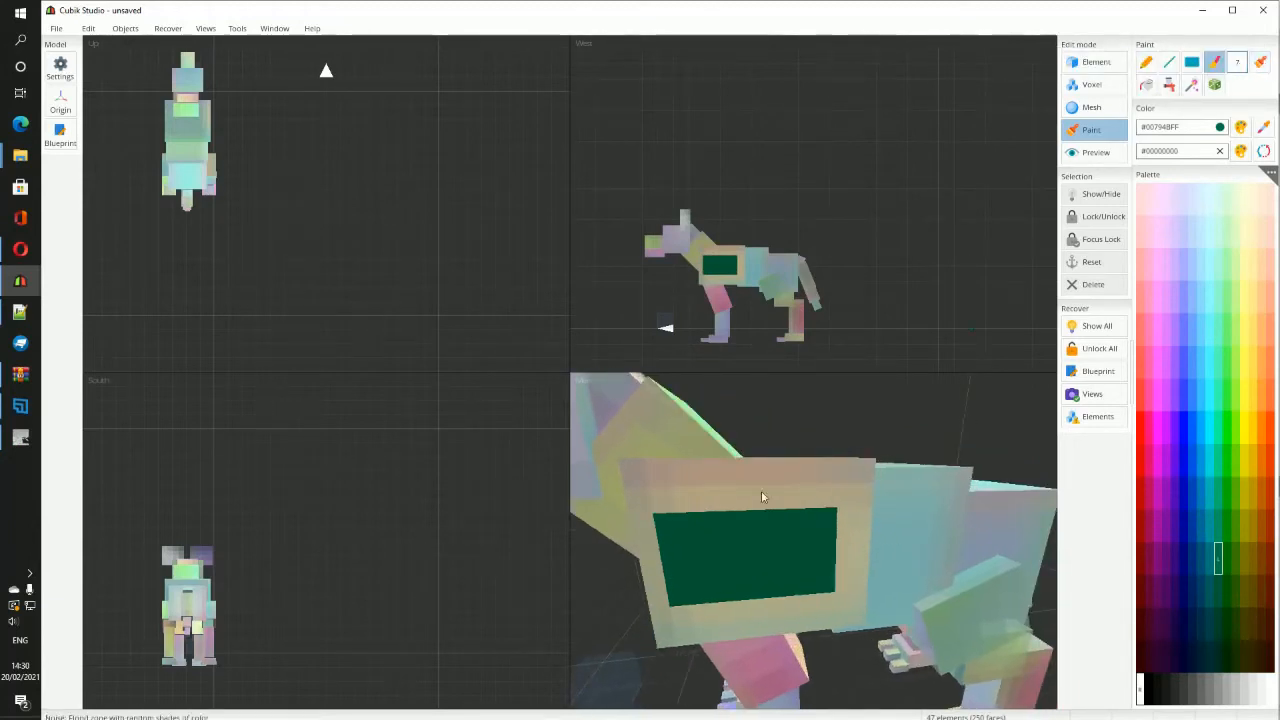
mouse_move(761, 490)
right_down()
mouse_move(740, 541)
mouse_move(712, 537)
right_up()
scroll(741, 535, up, 5)
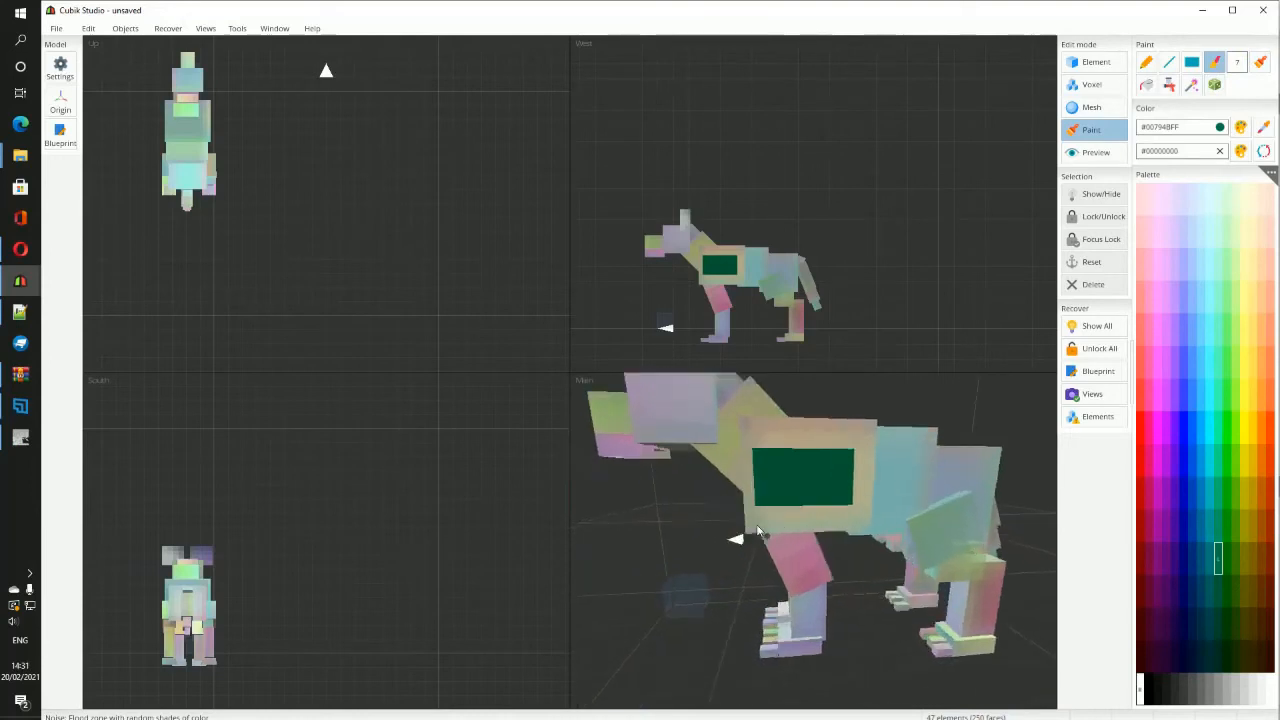
middle_drag(838, 520, 791, 531)
middle_drag(712, 548, 720, 544)
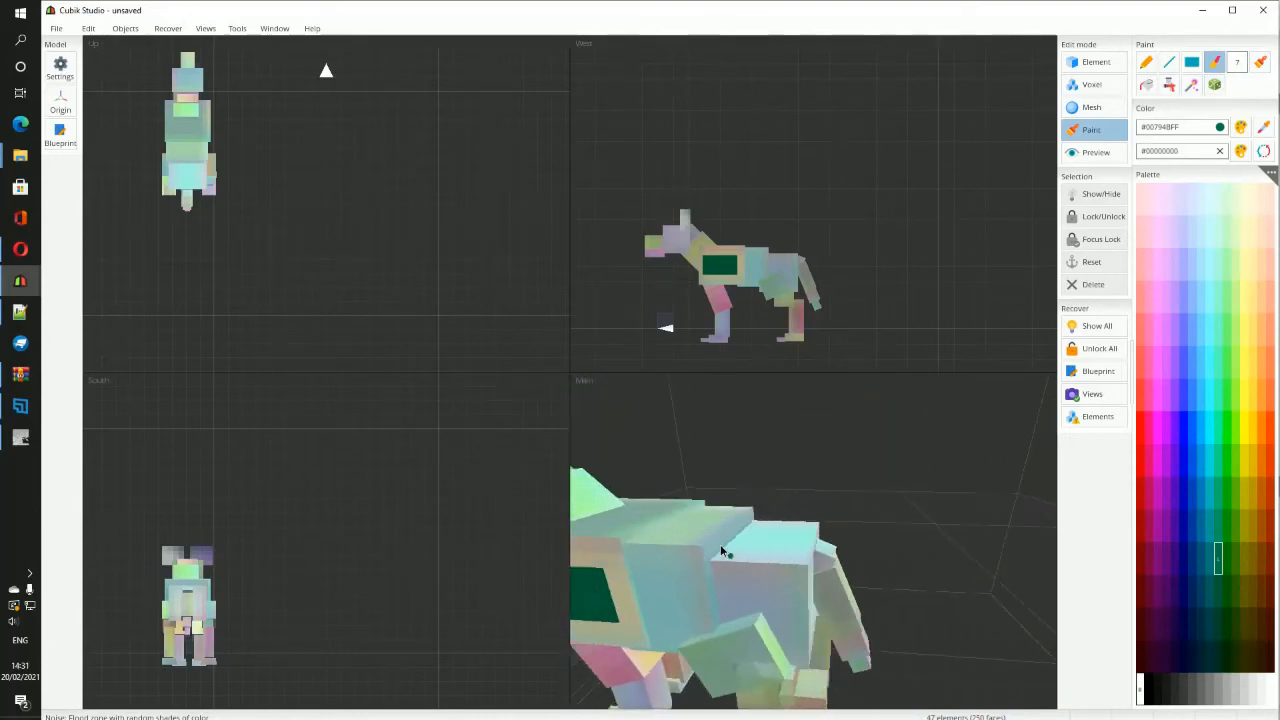
scroll(750, 557, up, 2)
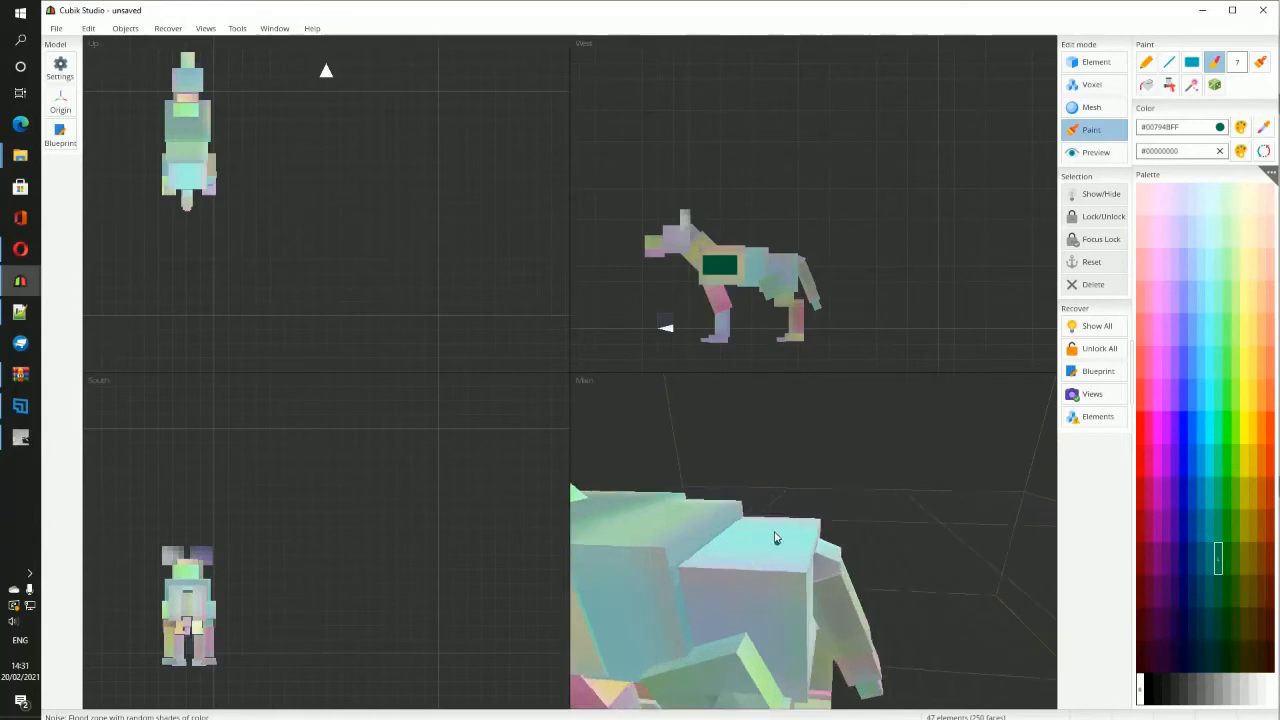
click(776, 551)
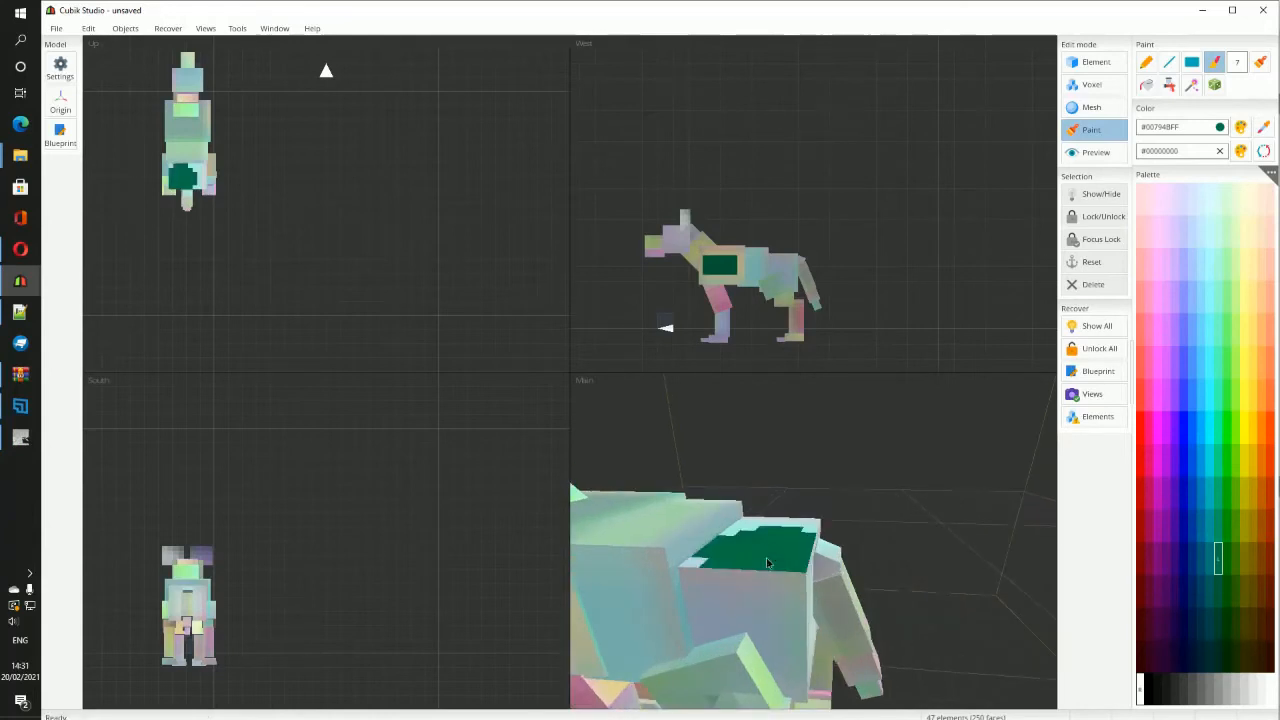
click(740, 600)
click(737, 603)
click(735, 604)
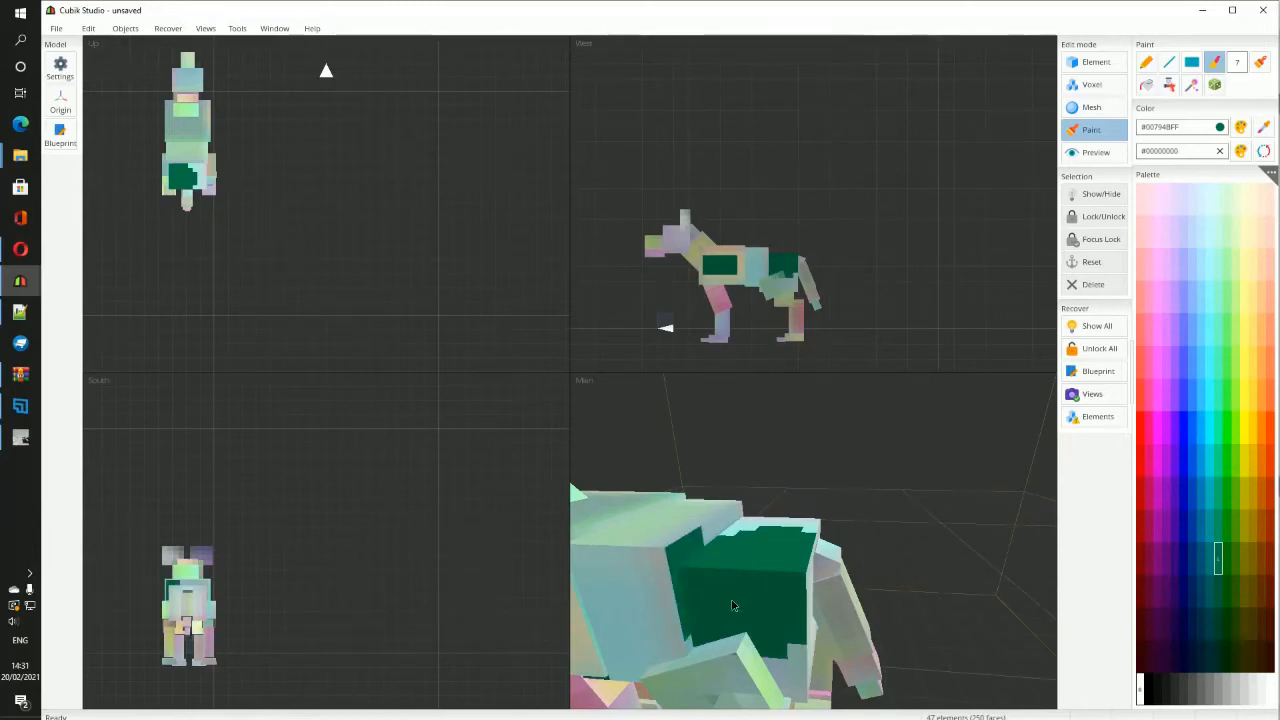
Step: Check the brush dabs on the rear body box from several angles and undo them
middle_drag(732, 601, 787, 480)
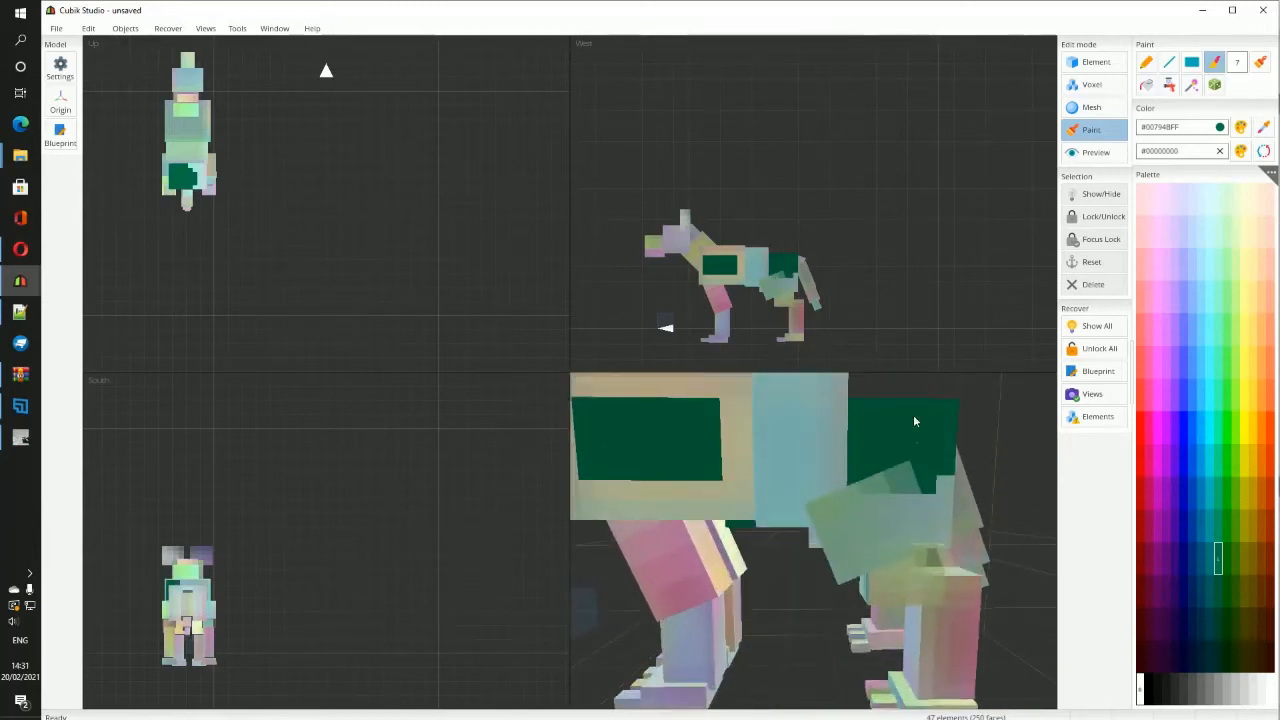
middle_drag(913, 421, 830, 518)
middle_drag(921, 374, 845, 400)
middle_drag(747, 386, 711, 447)
middle_drag(873, 489, 876, 561)
key(ctrl+z)
key(ctrl+z)
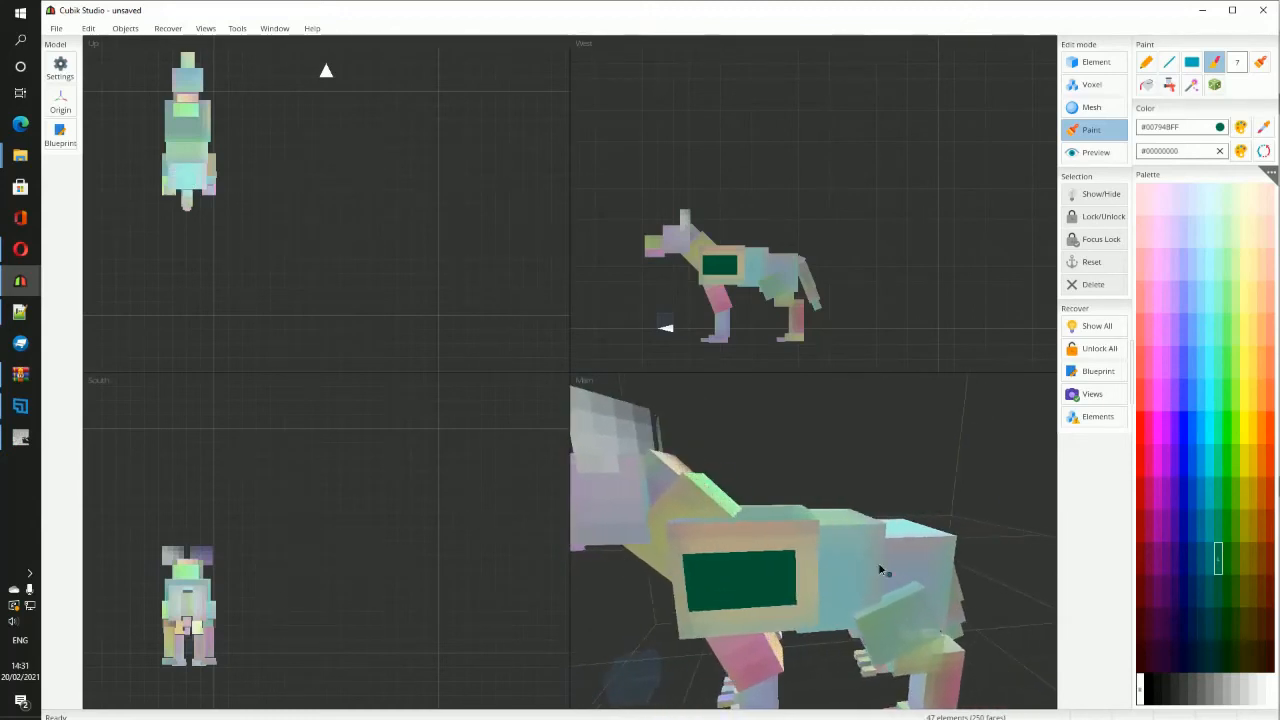
Step: Paint a dark green patch on the side of the middle body box with the square brush at diameter 7 and undo it
click(1262, 63)
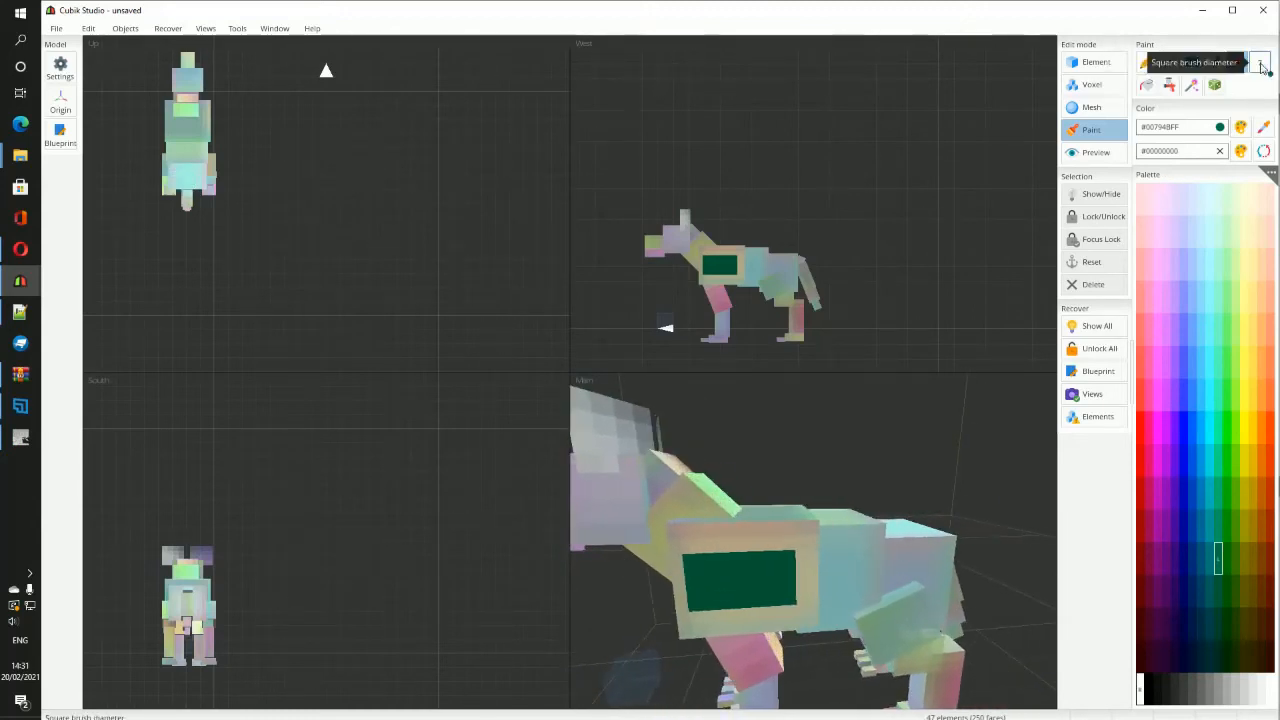
click(860, 560)
mouse_move(858, 614)
middle_down()
mouse_move(841, 598)
mouse_move(883, 618)
mouse_move(836, 595)
middle_up()
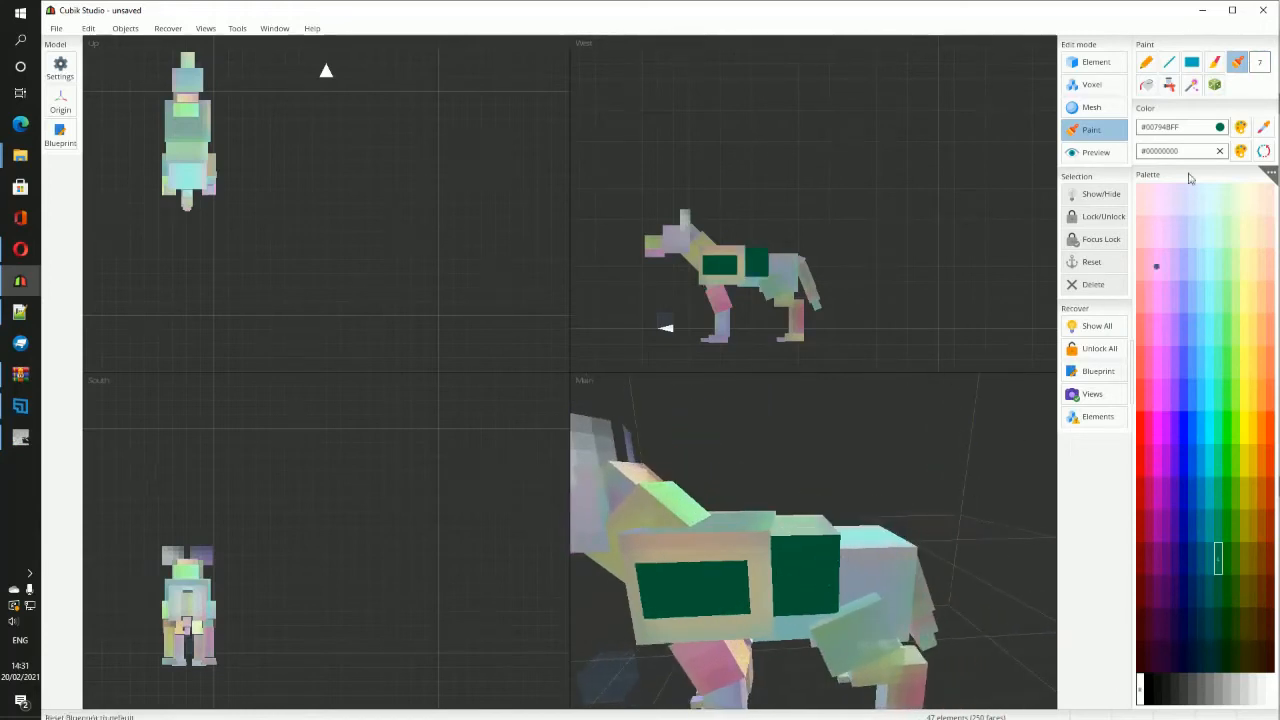
key(ctrl+z)
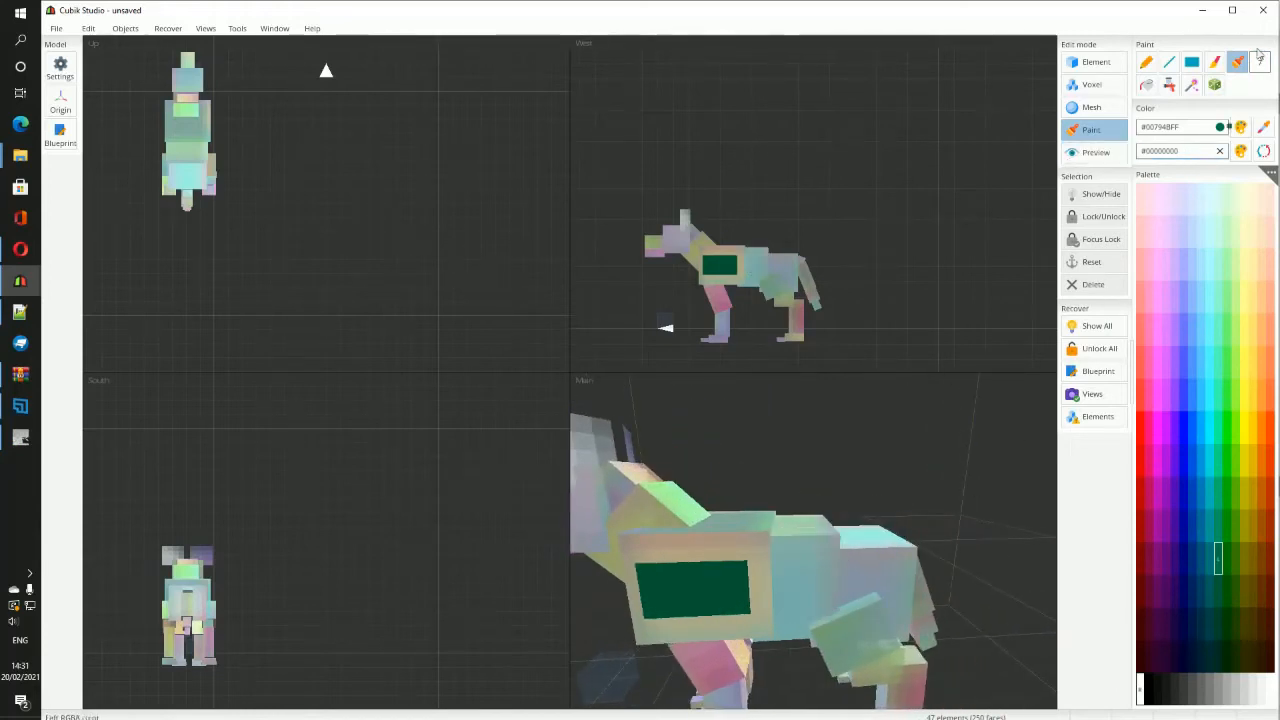
Step: Replace the dark green of the rectangle on the front body box with orange-red #DE3700 using the Magic tool
click(1150, 90)
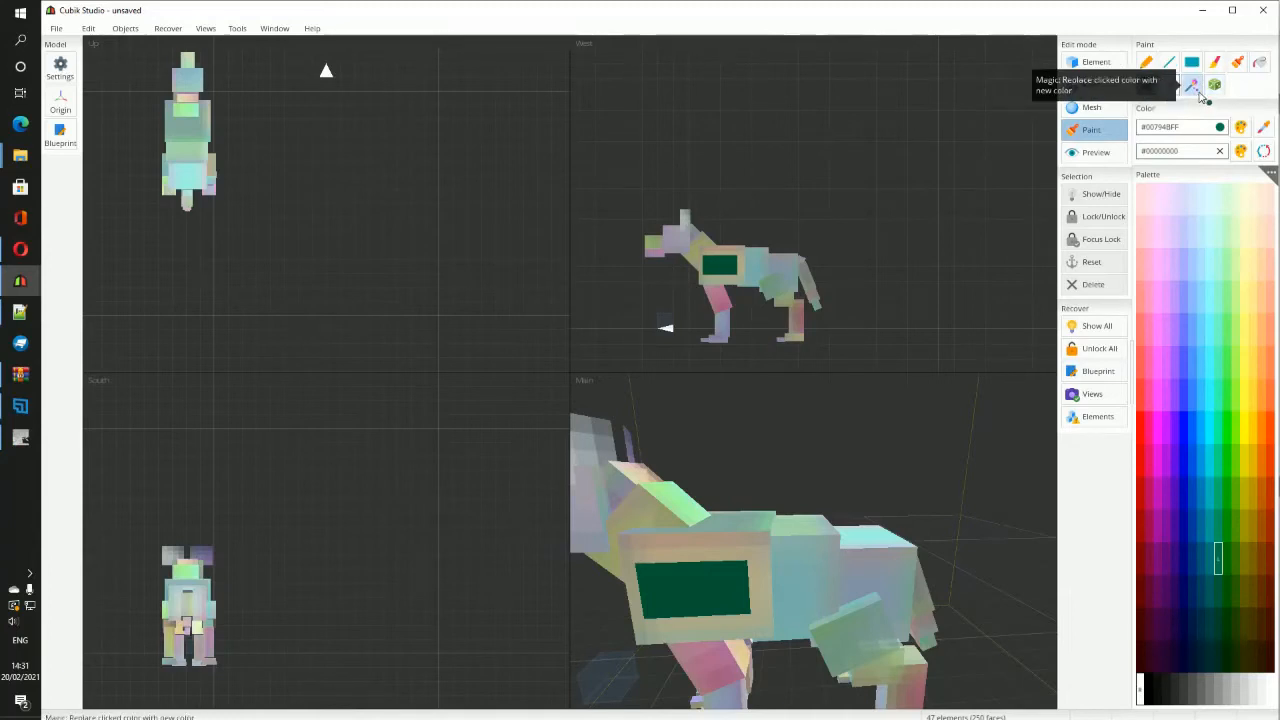
click(1191, 90)
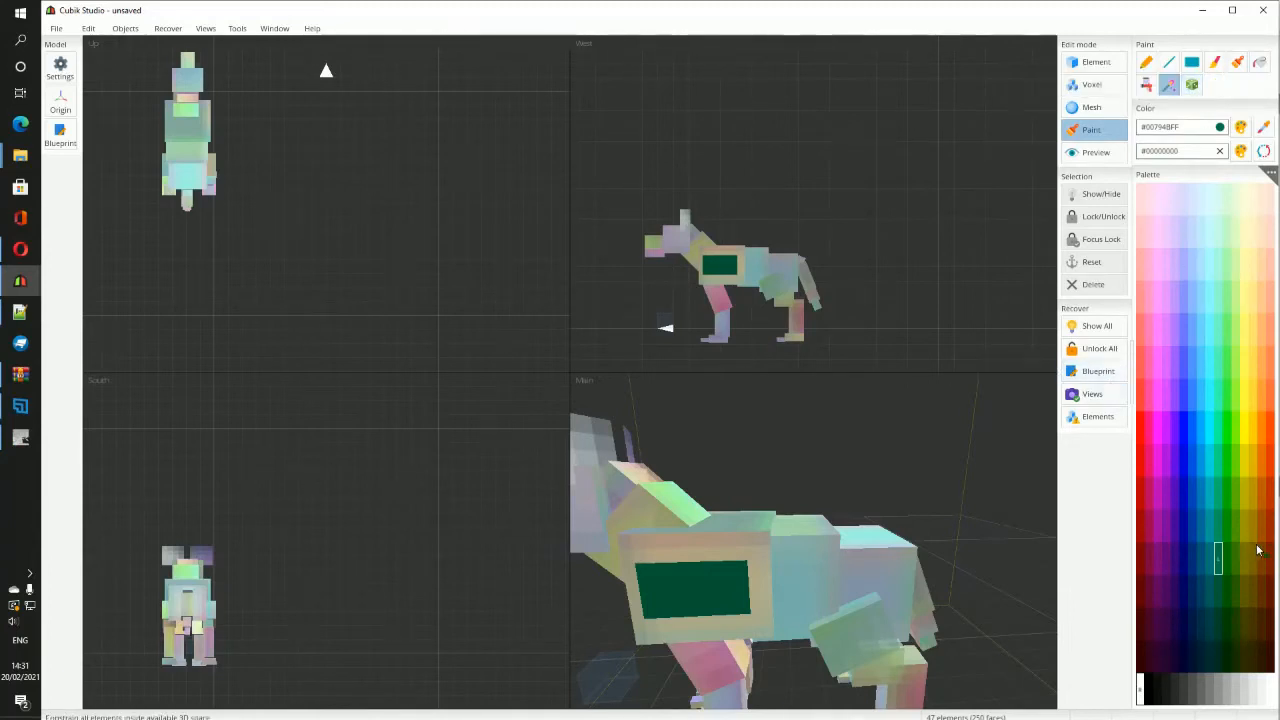
middle_drag(816, 593, 819, 591)
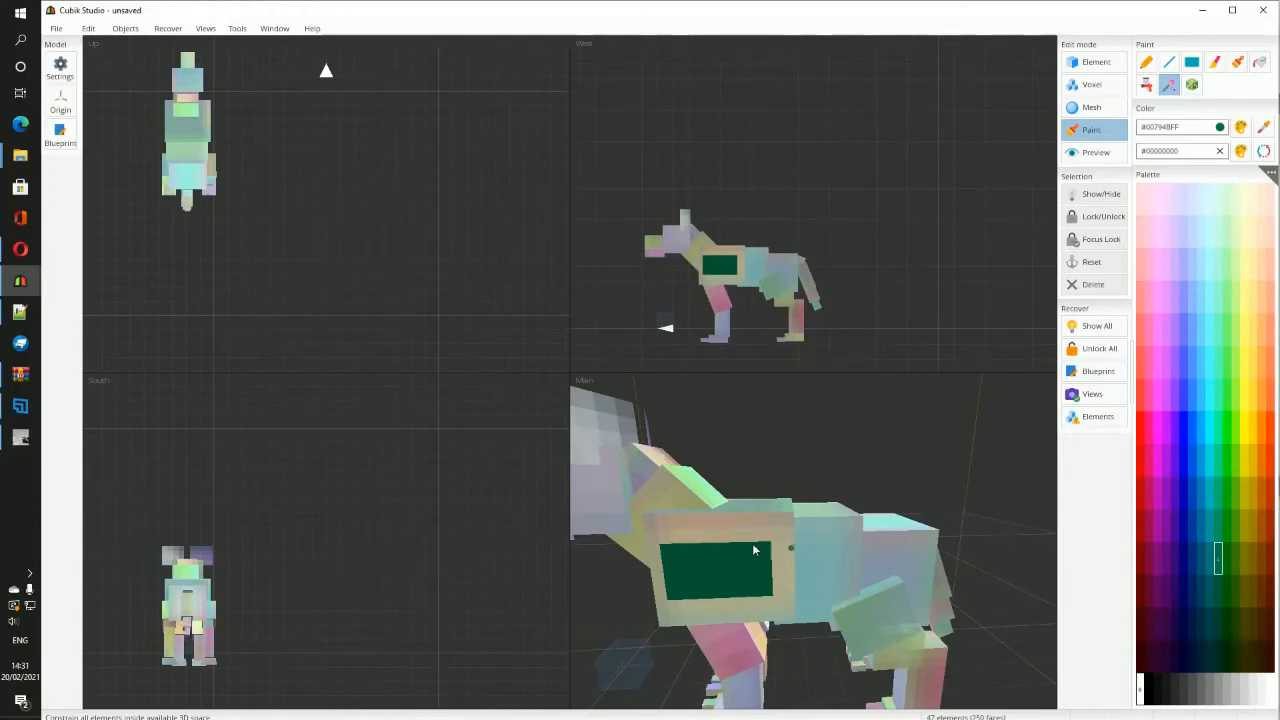
click(1272, 464)
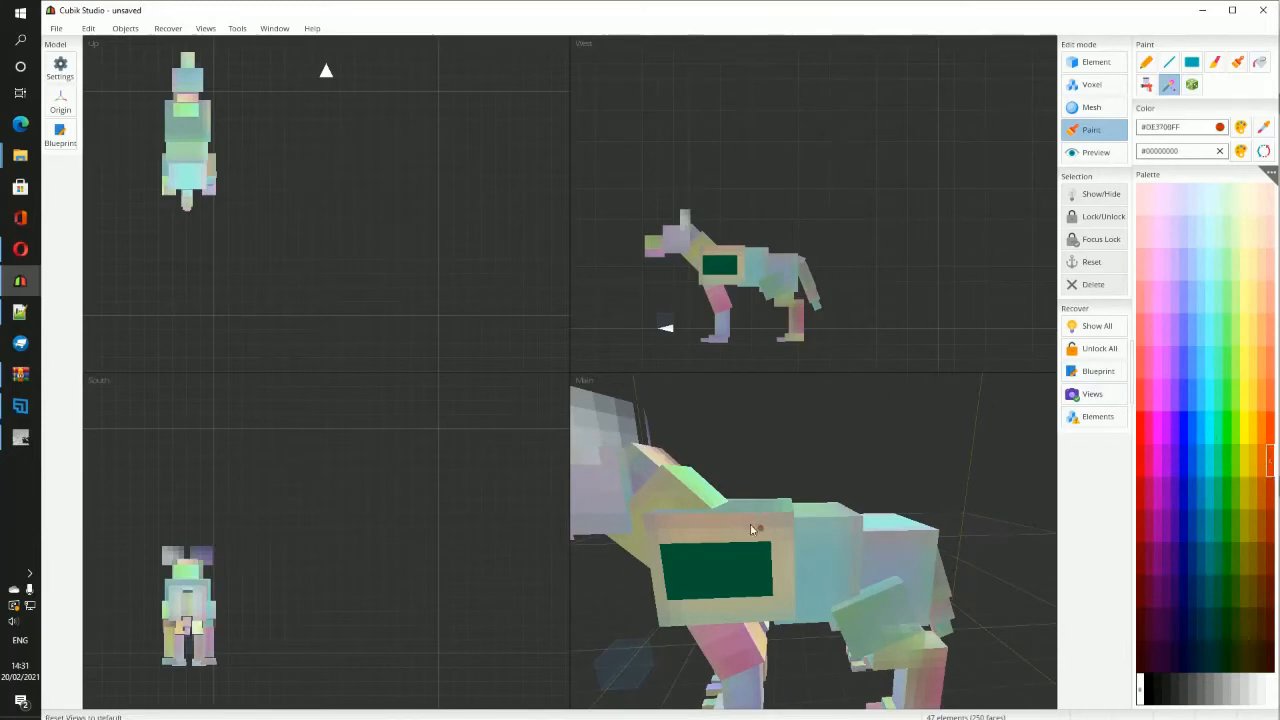
click(707, 577)
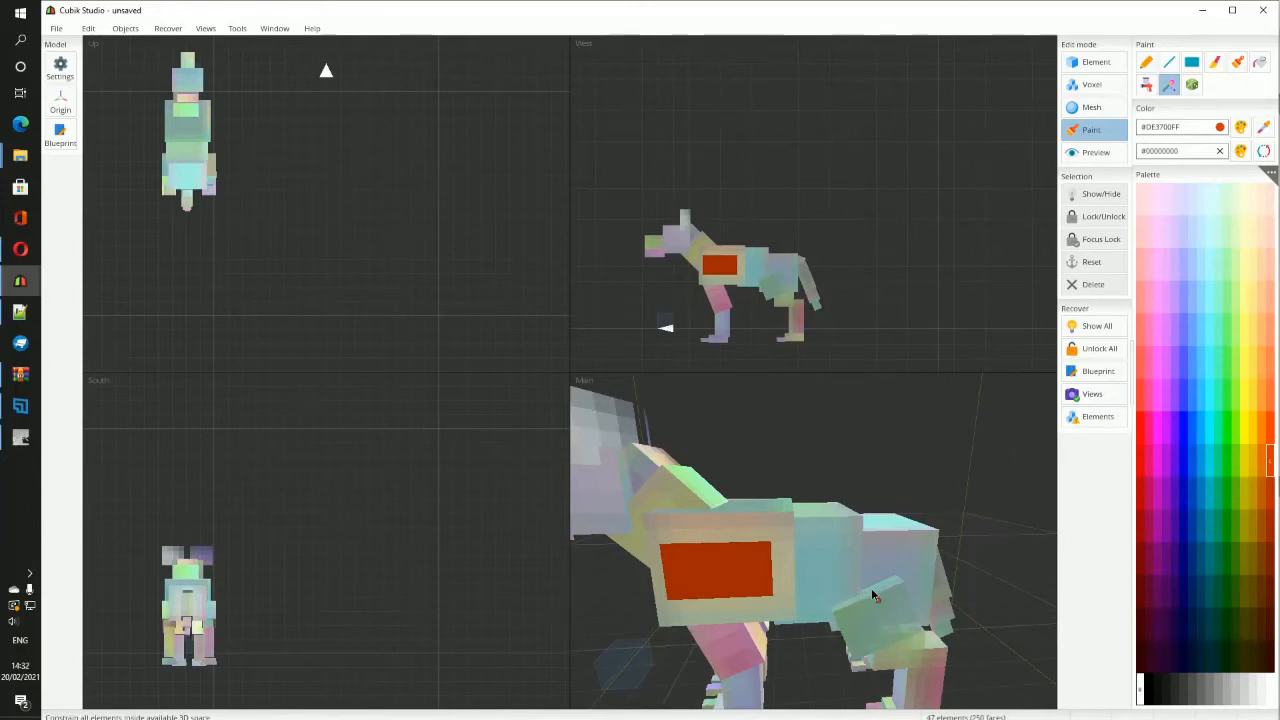
Step: Flood the rectangle on the front body box with blue #006E9B using the Noise tool at noise amount 8
scroll(875, 590, up, 3)
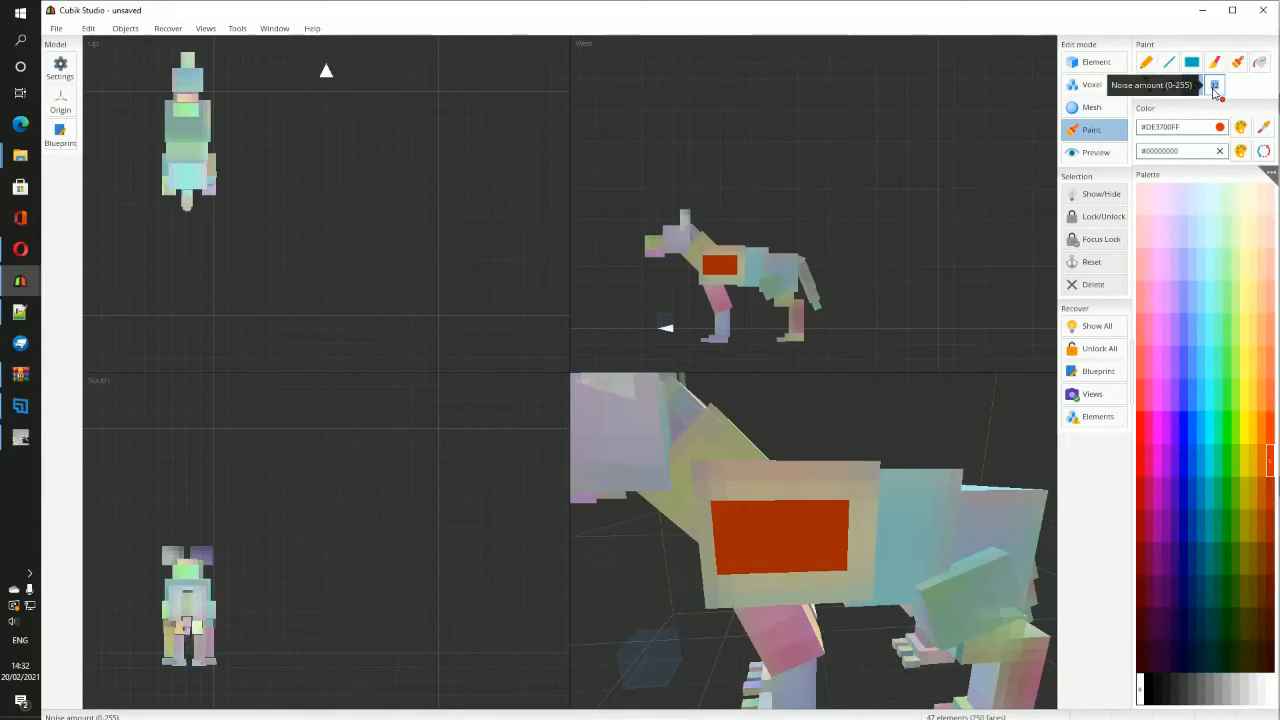
scroll(802, 644, down, 4)
scroll(801, 642, up, 3)
middle_drag(783, 628, 867, 616)
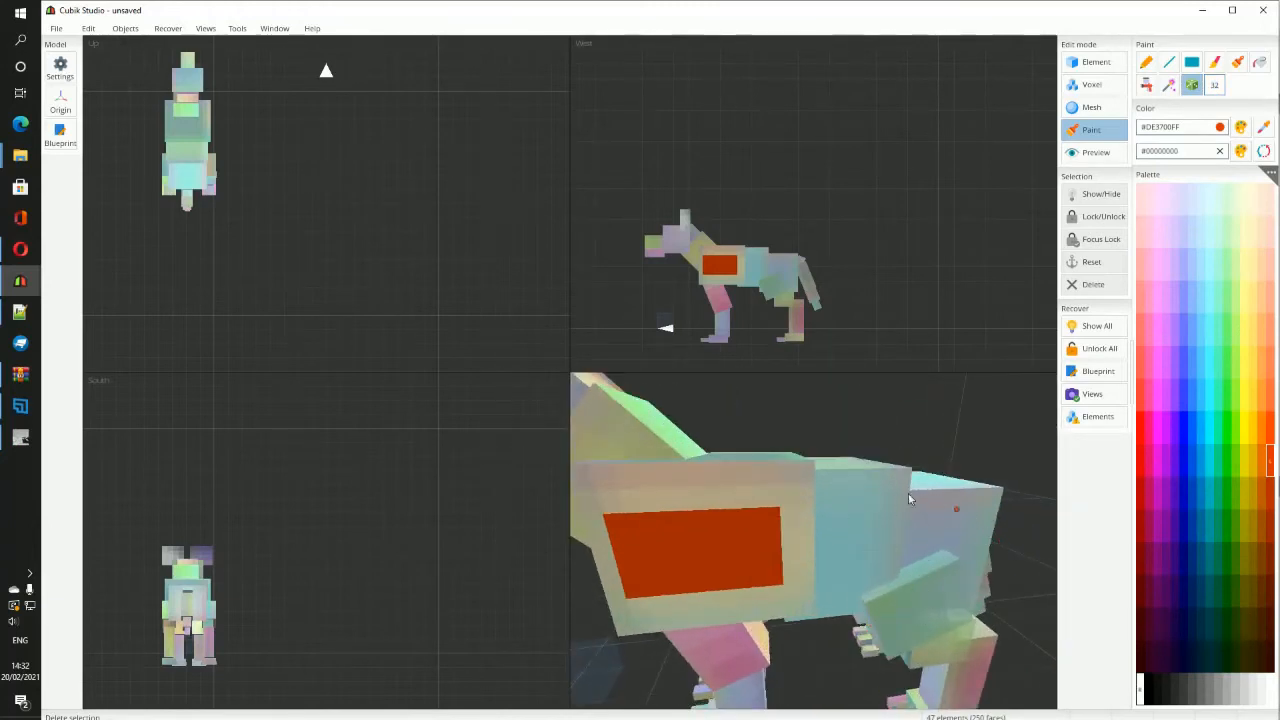
scroll(942, 660, down, 4)
middle_drag(700, 576, 732, 572)
scroll(754, 575, up, 2)
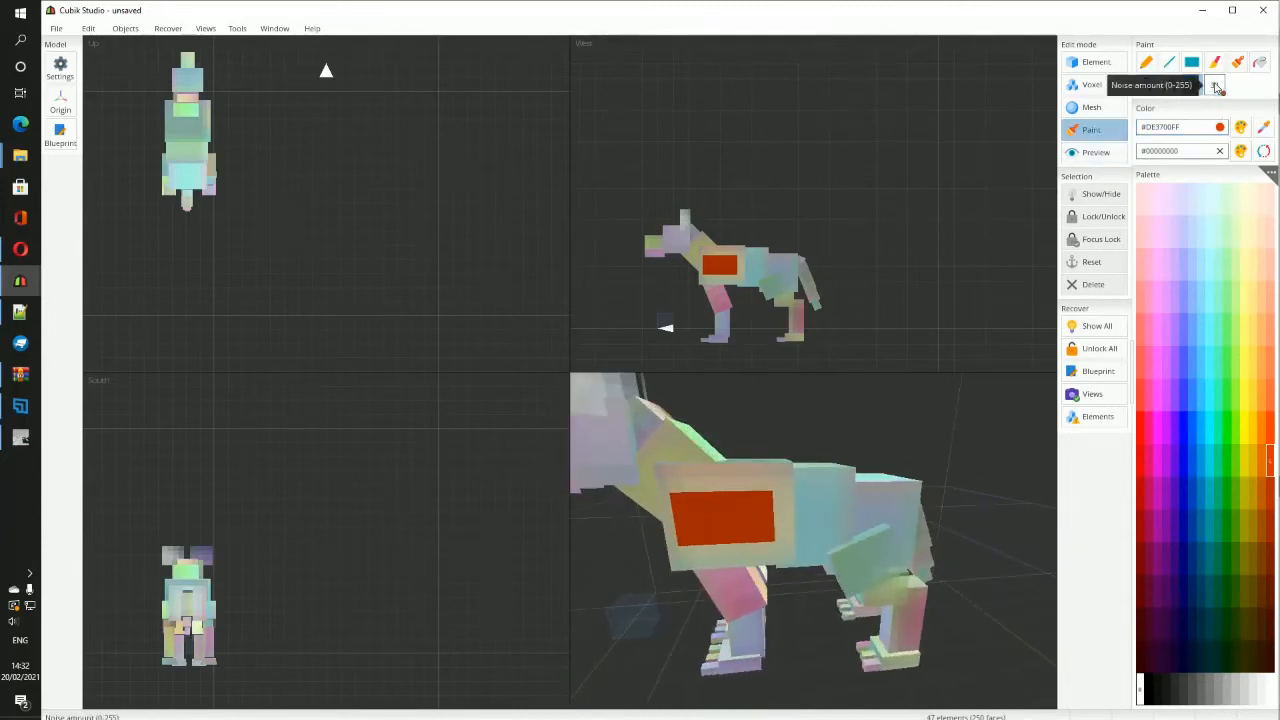
middle_drag(848, 465, 858, 469)
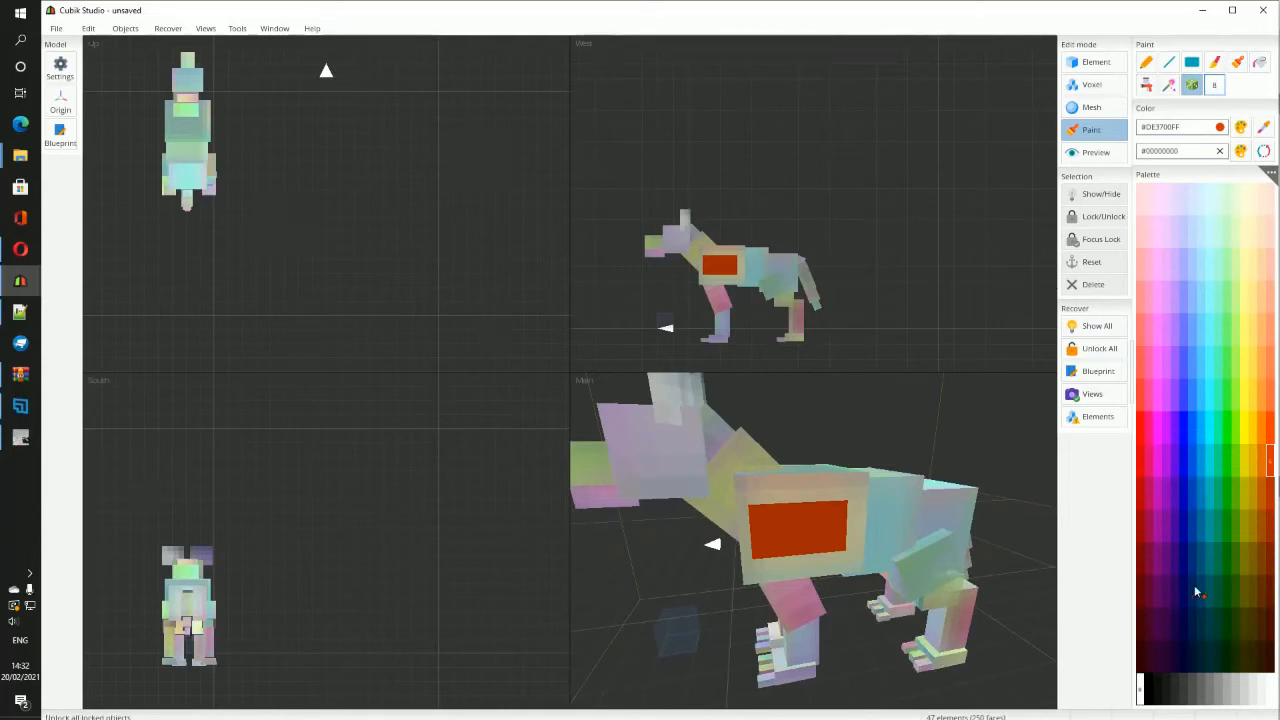
scroll(949, 613, up, 1)
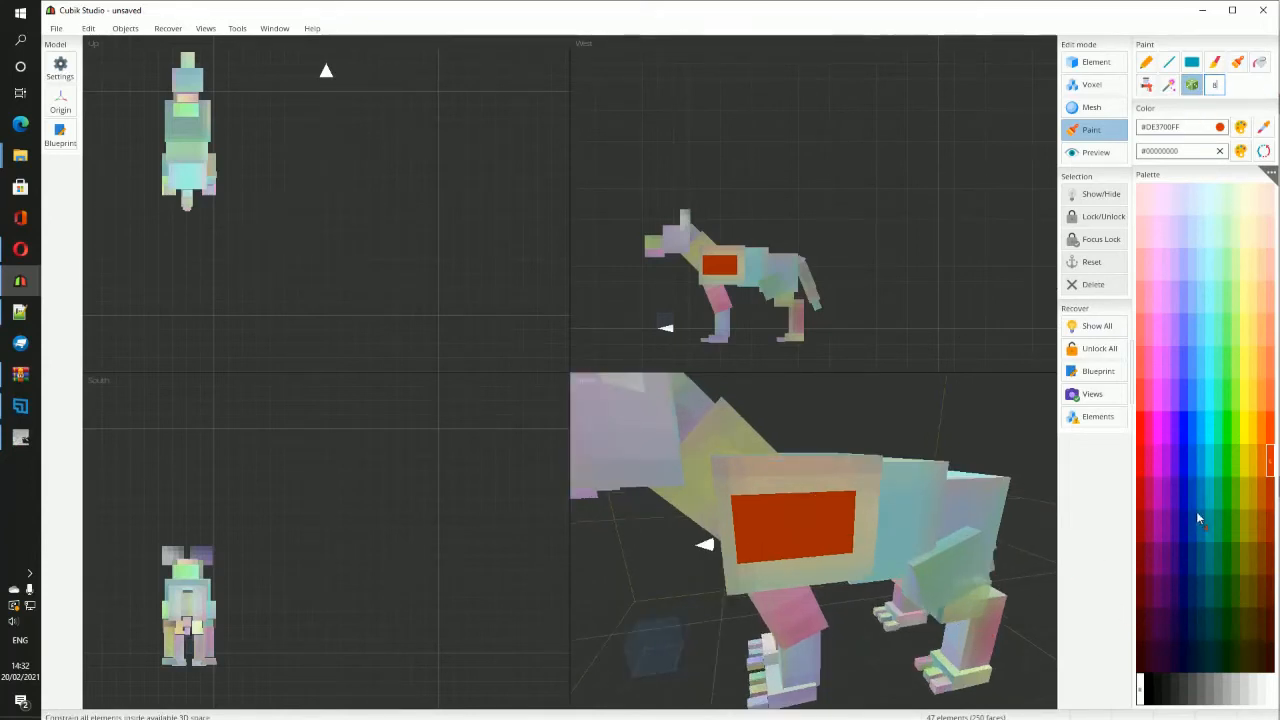
click(1197, 512)
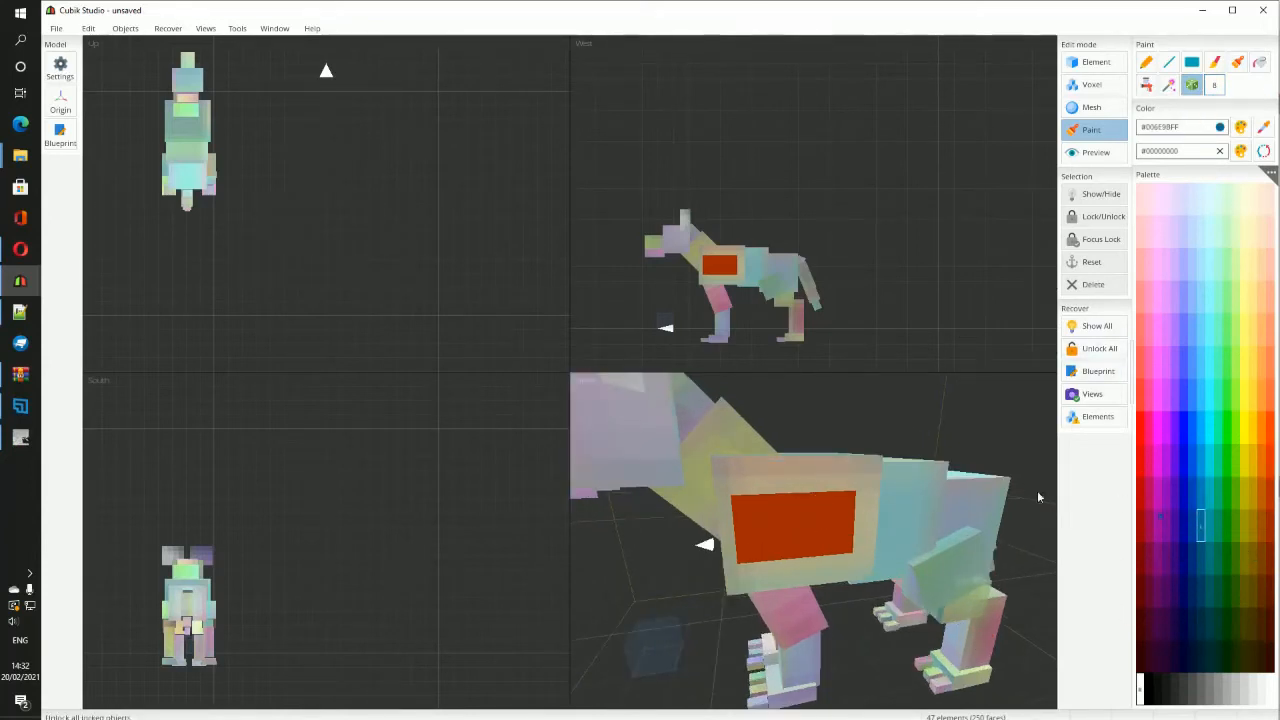
scroll(840, 567, up, 3)
click(792, 500)
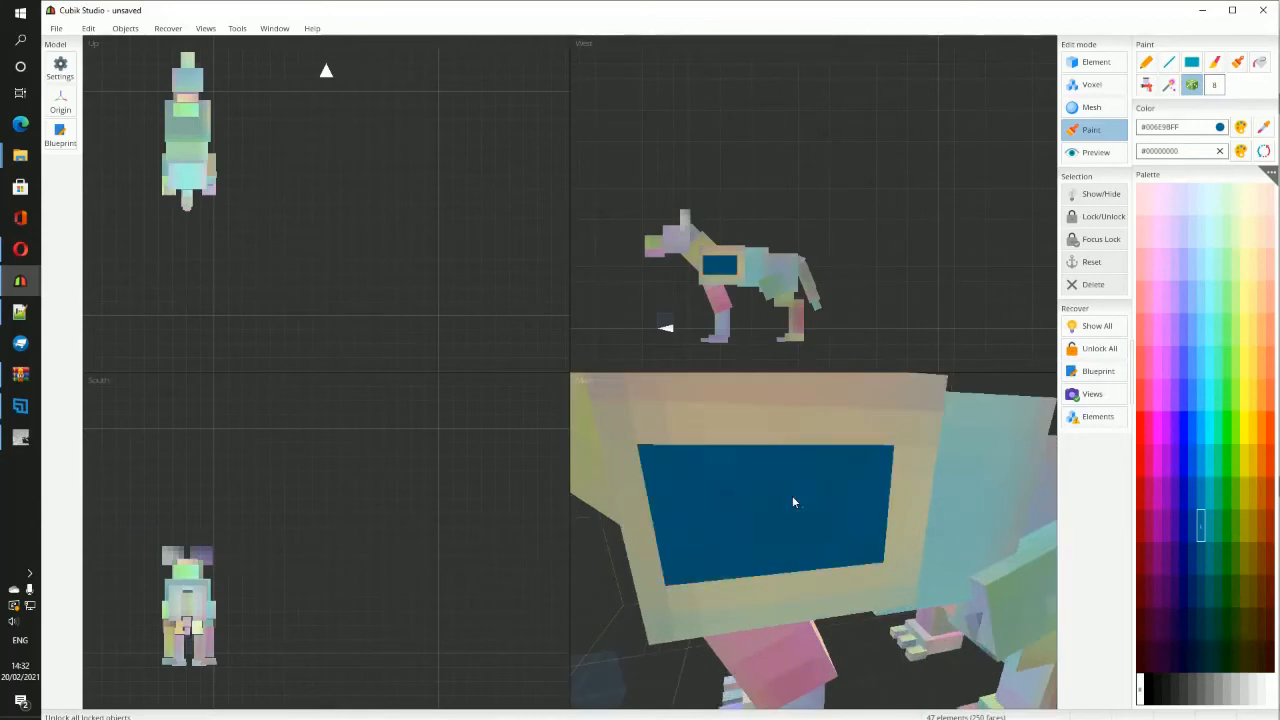
Step: Examine the noise shading of the blue rectangle on the front body box up close and from a distance
mouse_move(794, 500)
right_down()
mouse_move(834, 508)
mouse_move(831, 498)
right_up()
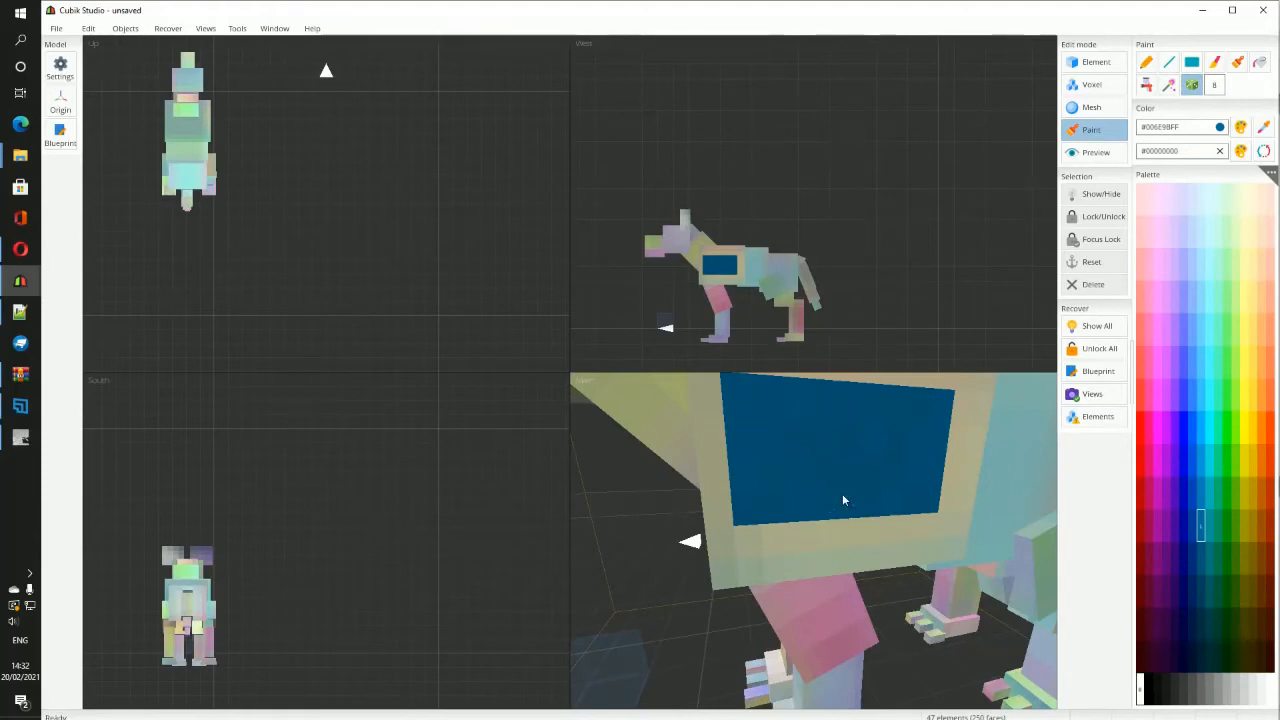
scroll(838, 497, down, 4)
right_drag(854, 517, 789, 543)
scroll(757, 527, up, 4)
scroll(783, 549, down, 4)
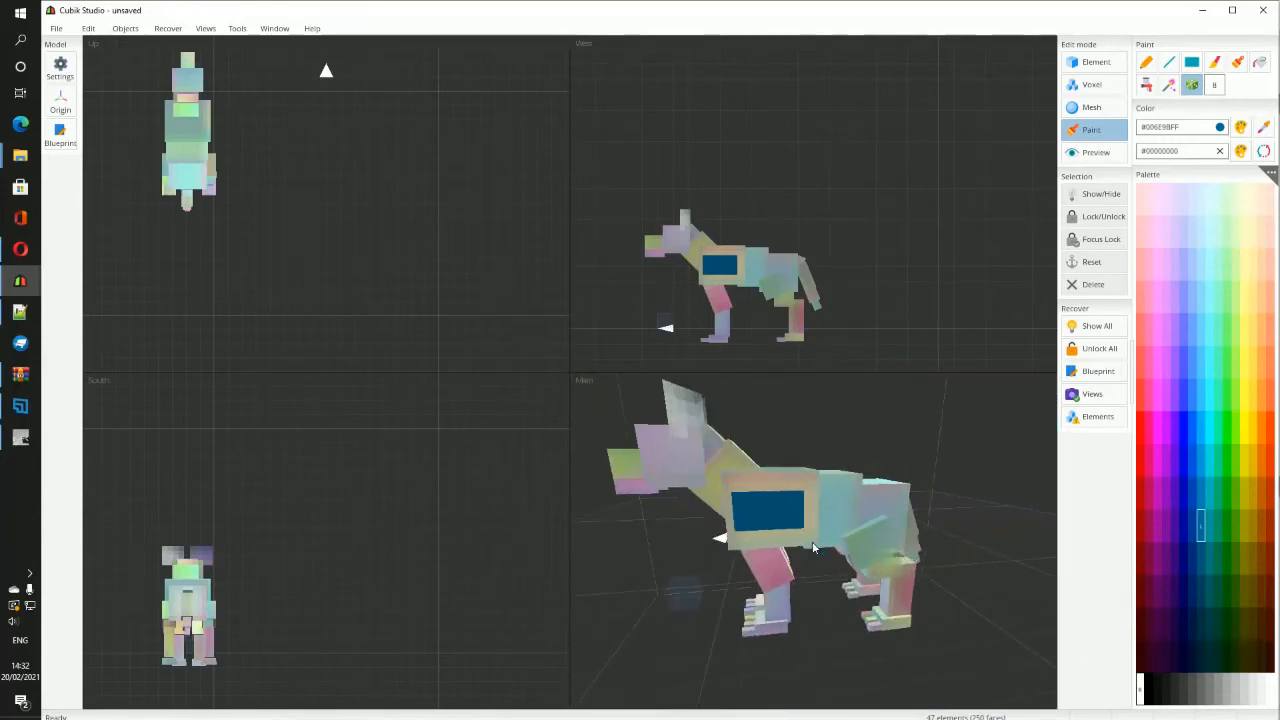
scroll(810, 548, up, 4)
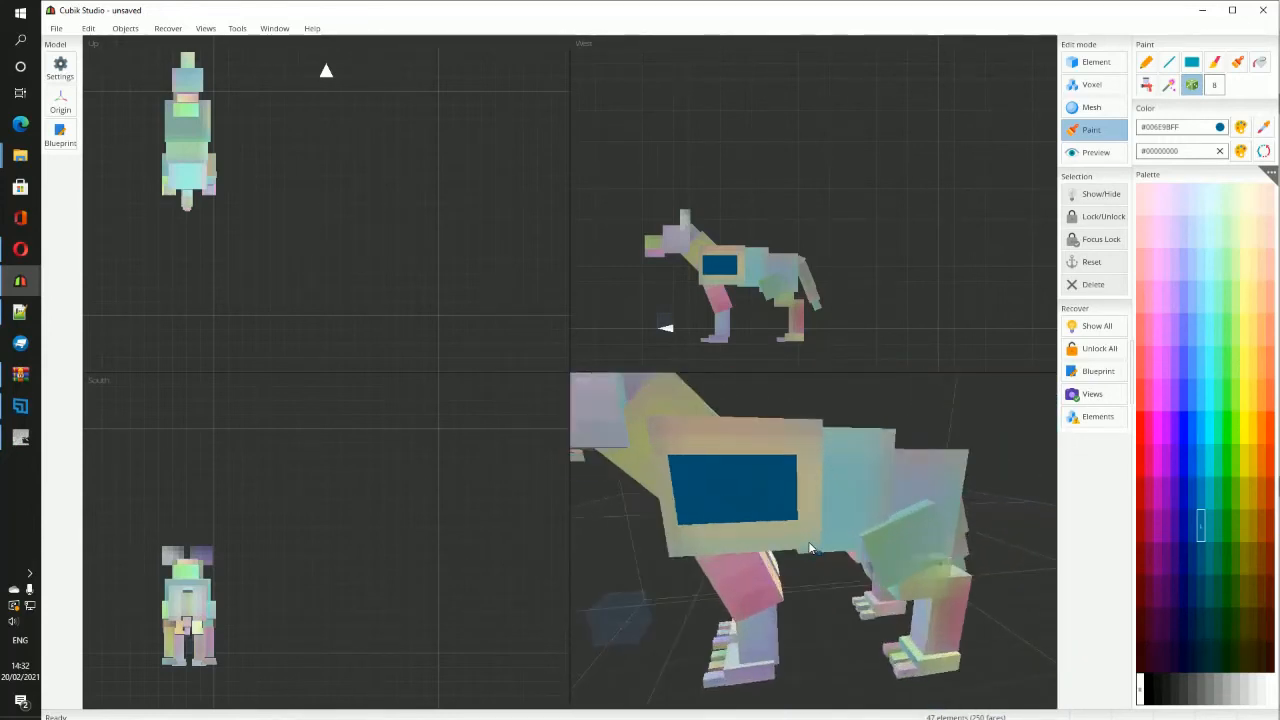
Step: Deactivate the Noise tool, then select the front body box and switch to Element mode
click(1191, 84)
right_drag(875, 519, 840, 607)
middle_drag(840, 607, 841, 527)
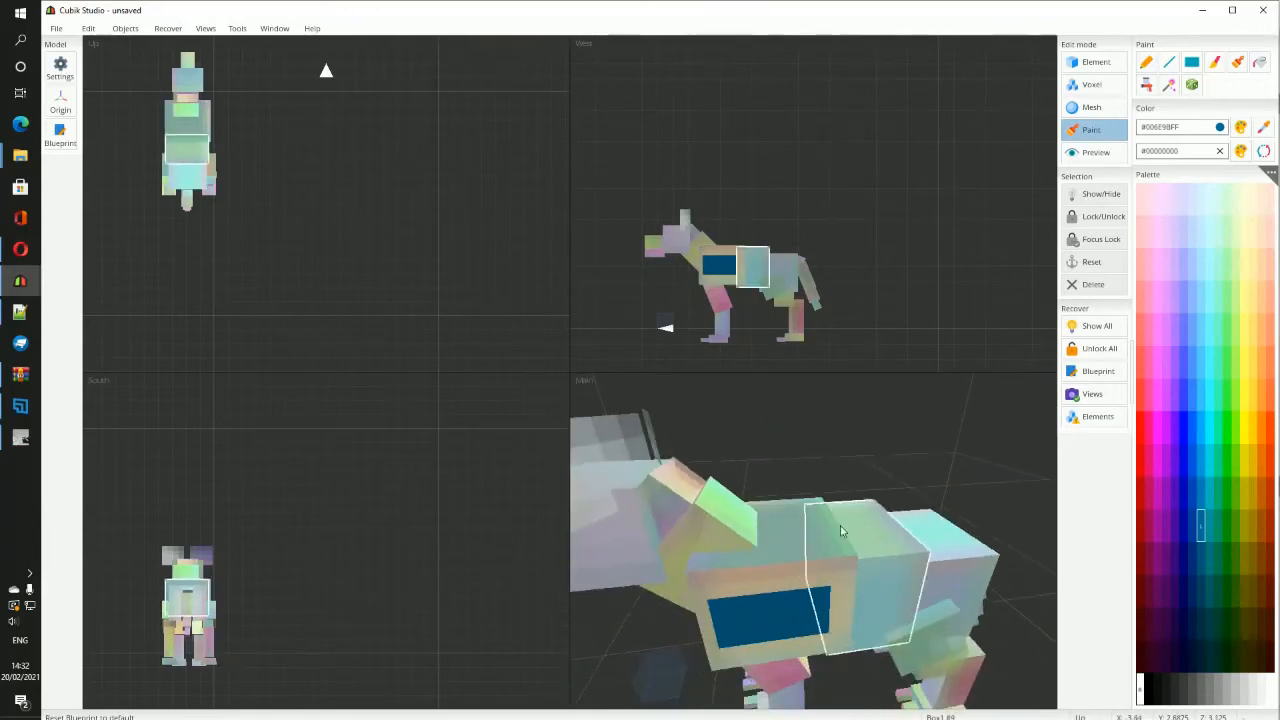
middle_click(804, 624)
scroll(806, 620, up, 3)
scroll(808, 620, down, 5)
scroll(786, 572, up, 5)
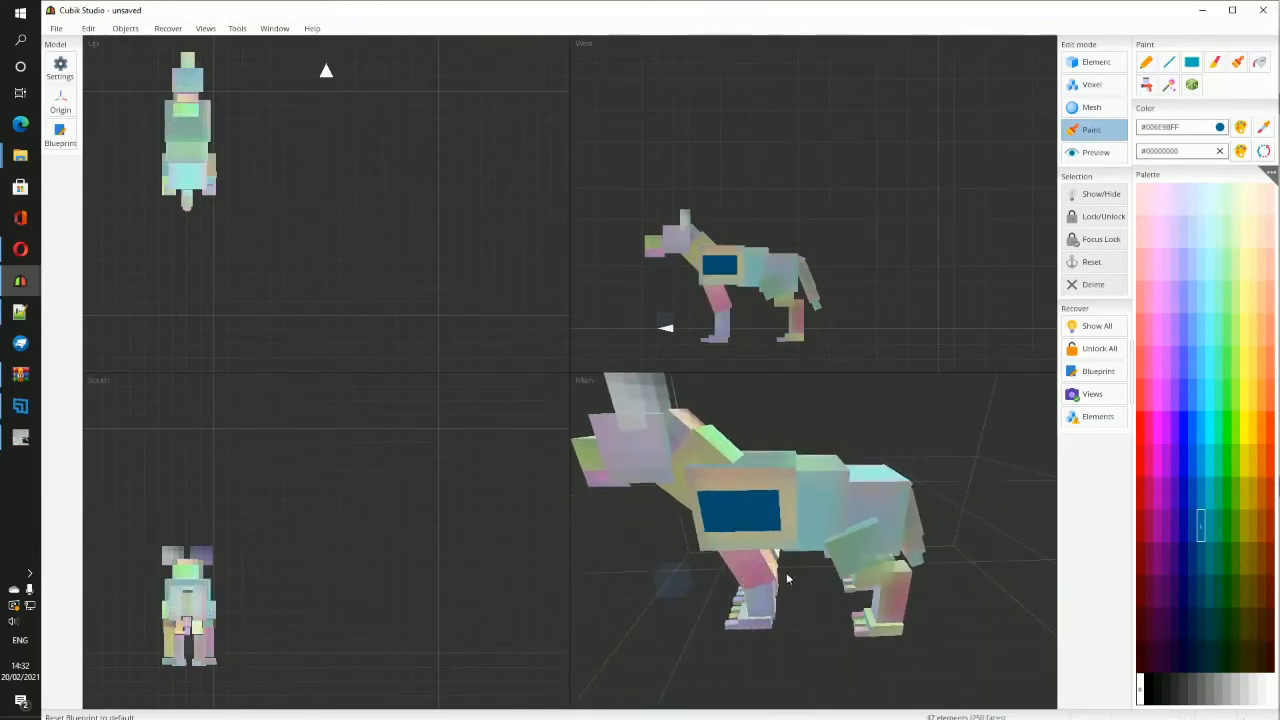
click(766, 498)
middle_drag(805, 520, 867, 525)
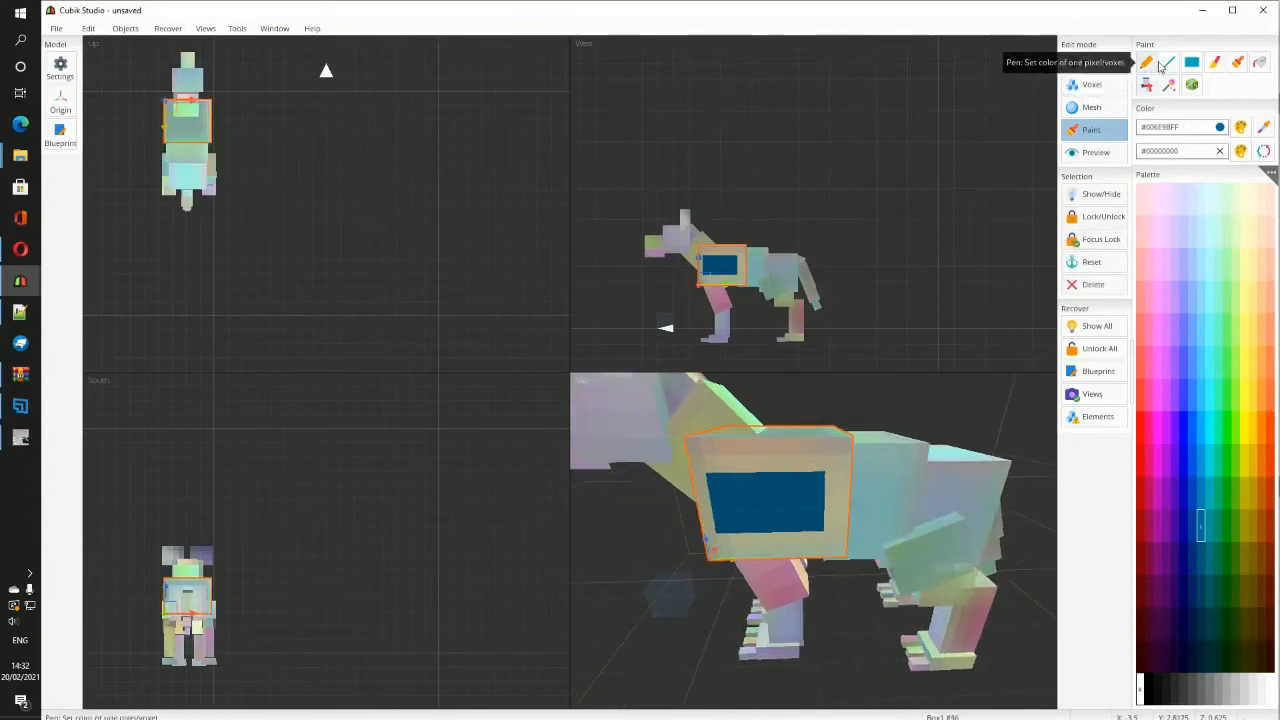
click(1090, 62)
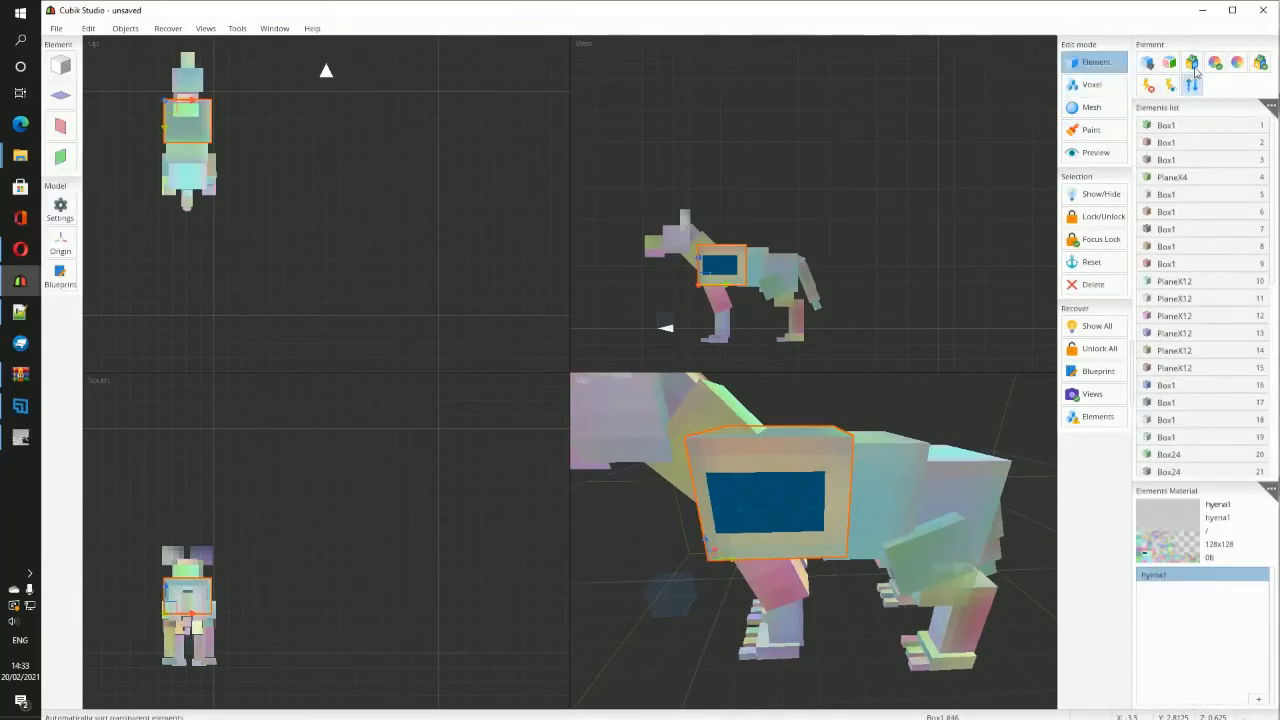
Step: Copy the West face's UV mapping of the front body box and paste it onto the East face
click(1194, 65)
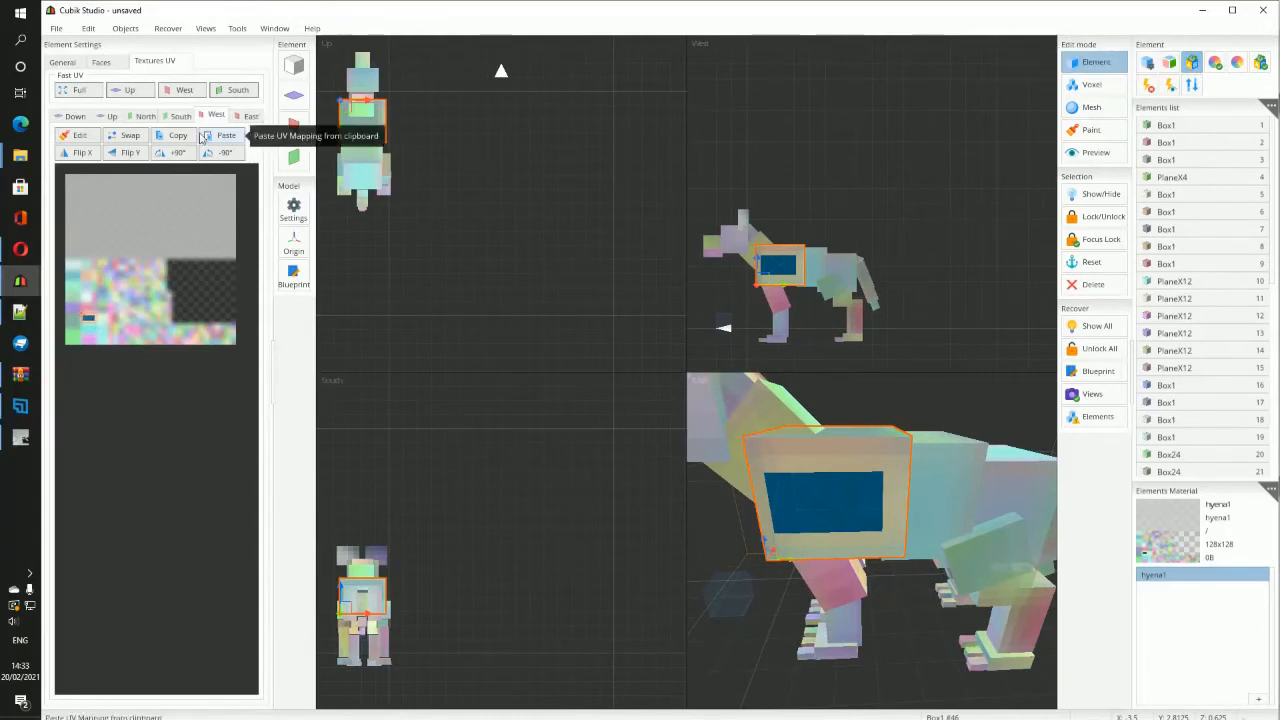
click(247, 118)
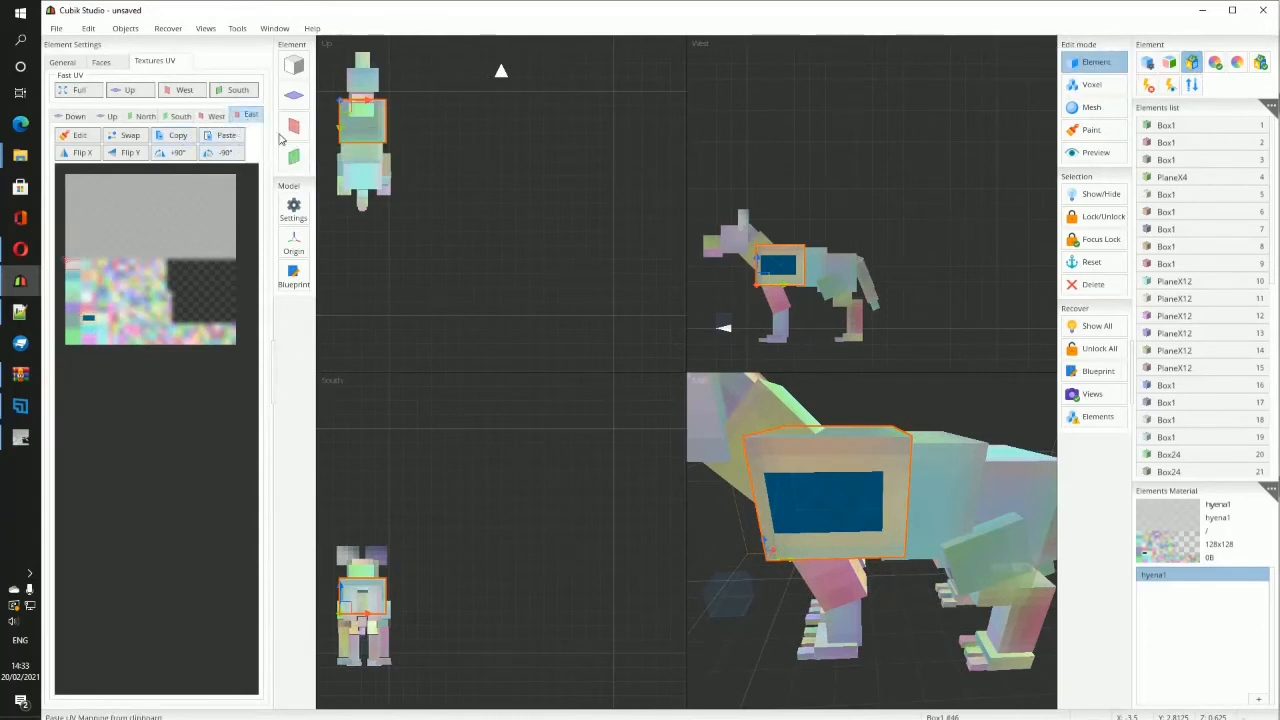
middle_drag(608, 425, 451, 448)
middle_drag(757, 497, 546, 510)
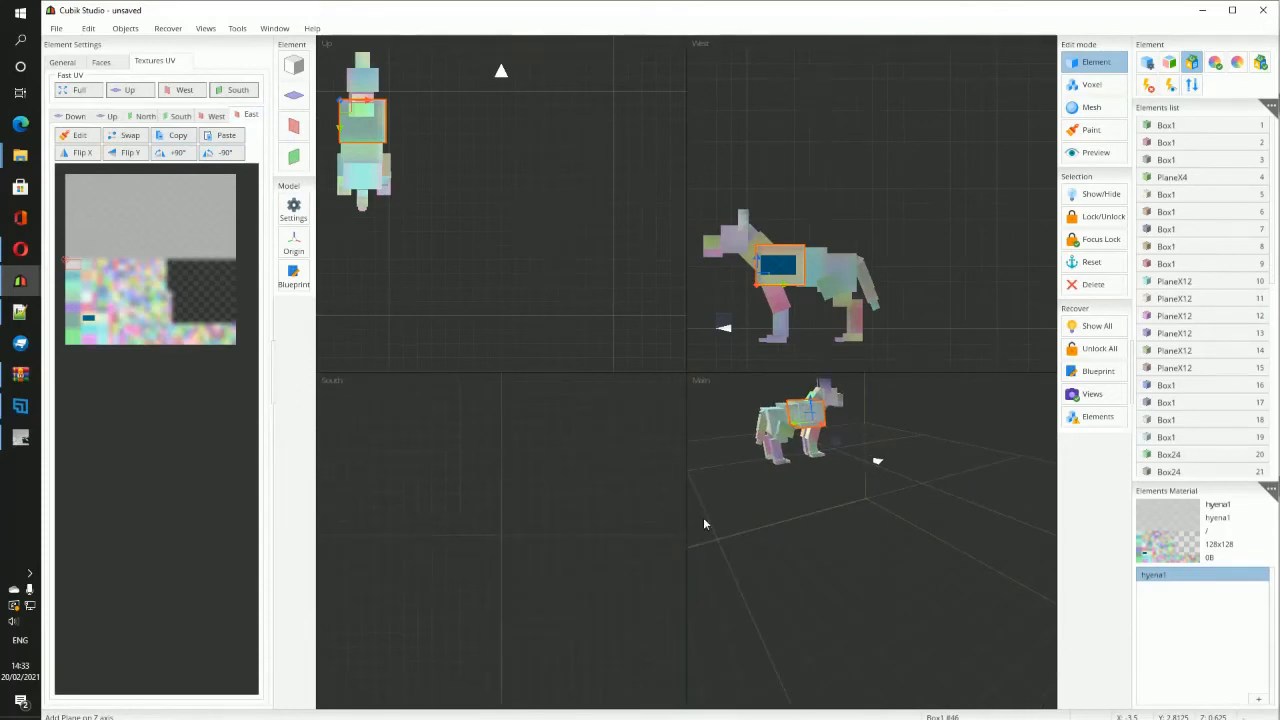
scroll(787, 440, up, 1)
middle_drag(787, 440, 848, 558)
scroll(848, 558, up, 2)
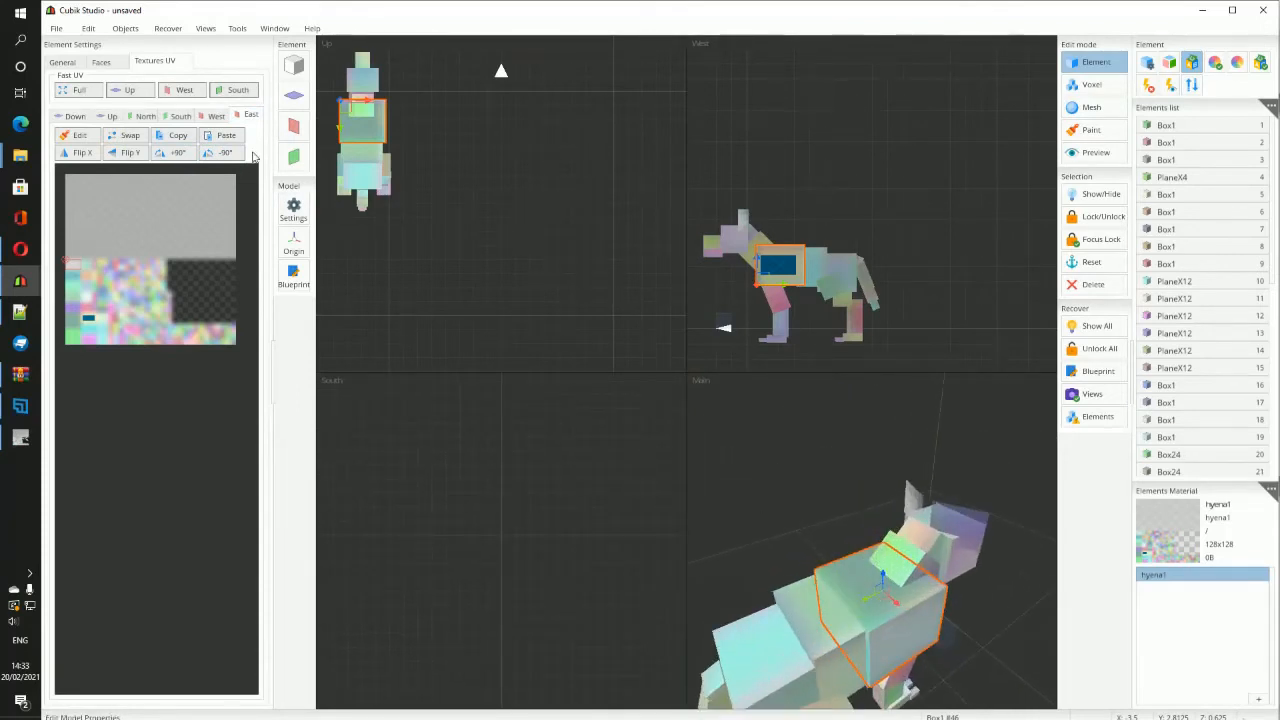
click(226, 135)
scroll(846, 600, up, 2)
middle_drag(846, 600, 835, 570)
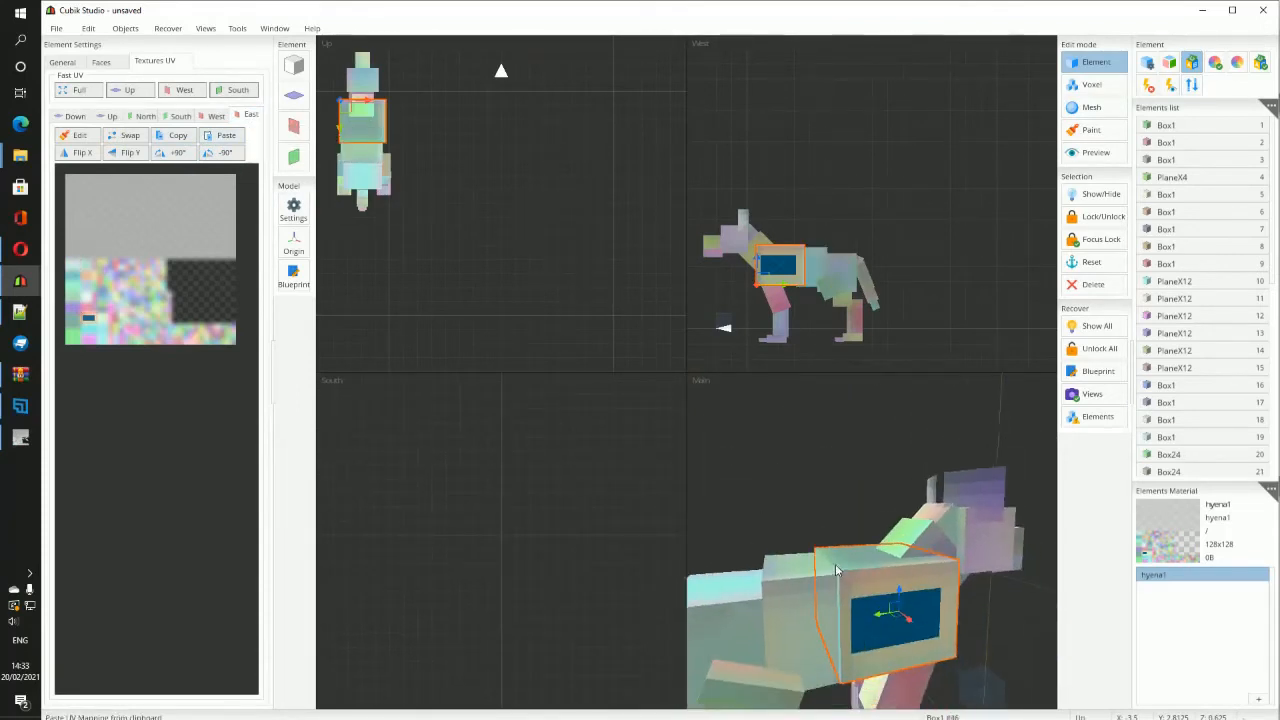
Step: Flip the East face's UV mapping along X and rotate it by +90° twice
click(83, 152)
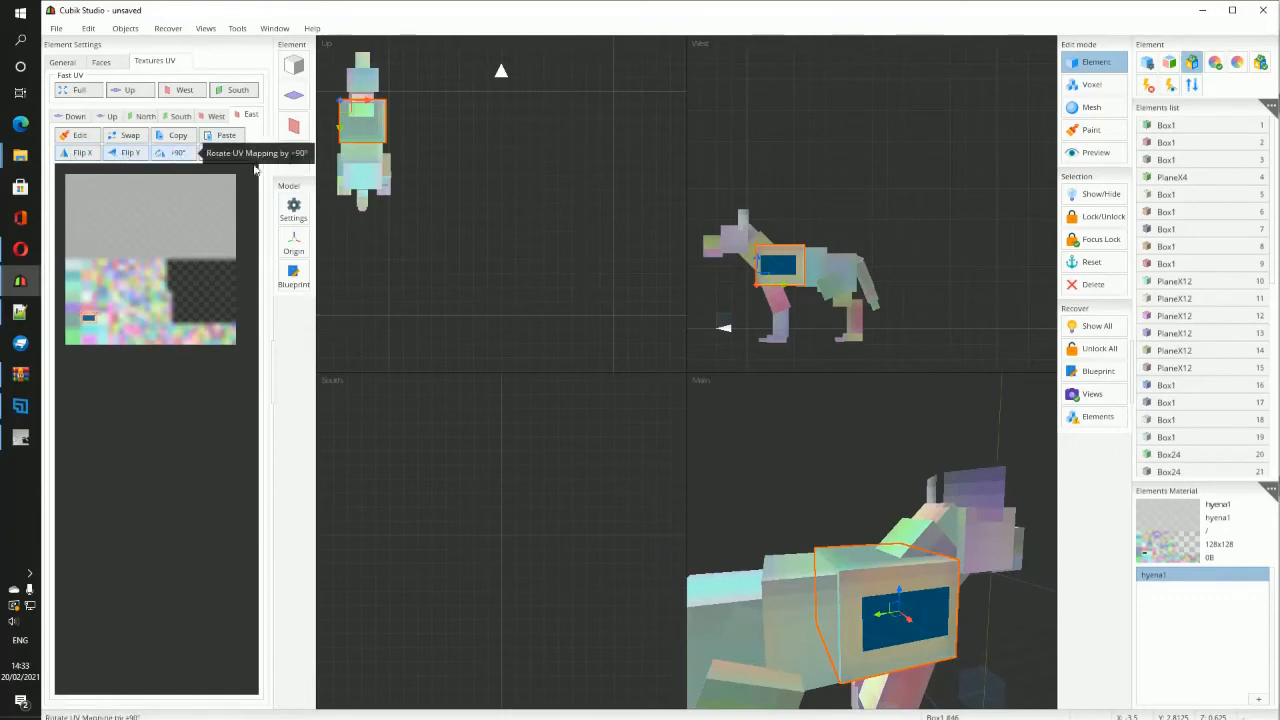
click(182, 152)
click(184, 152)
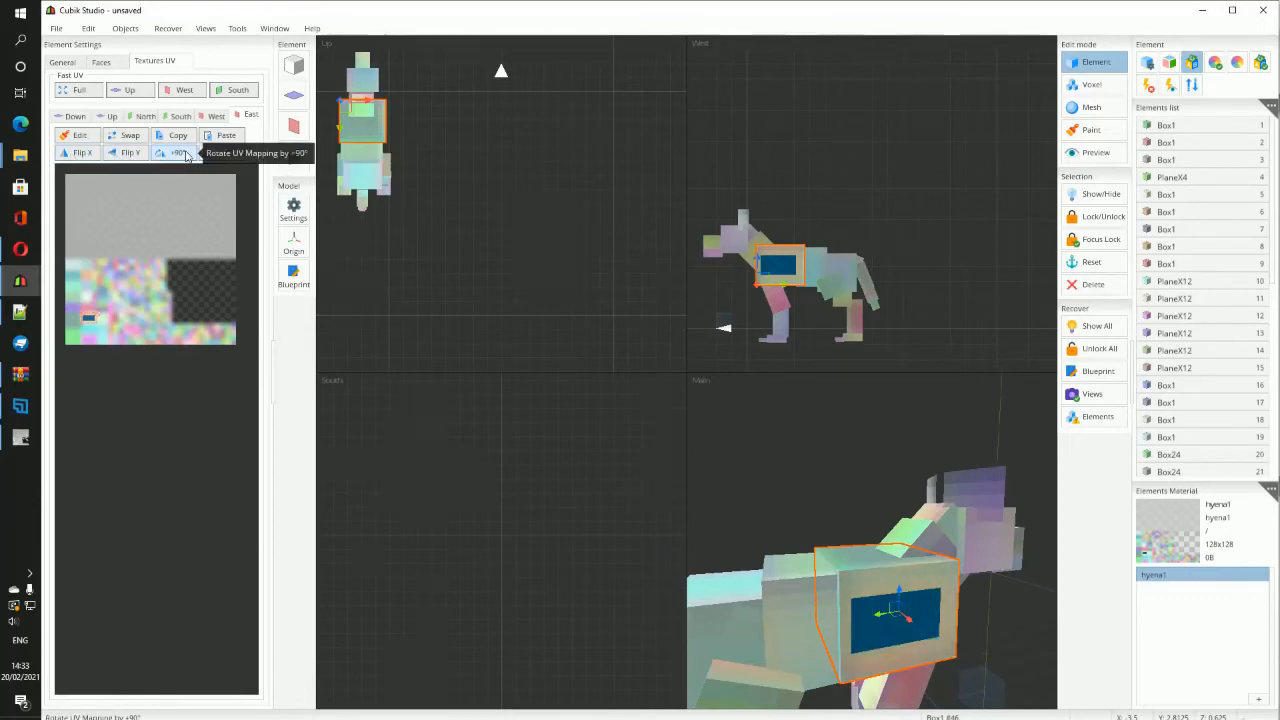
Step: Compare both sides of the hyena's body to check the blue rectangle's mapping on the front body box
middle_drag(720, 420, 848, 571)
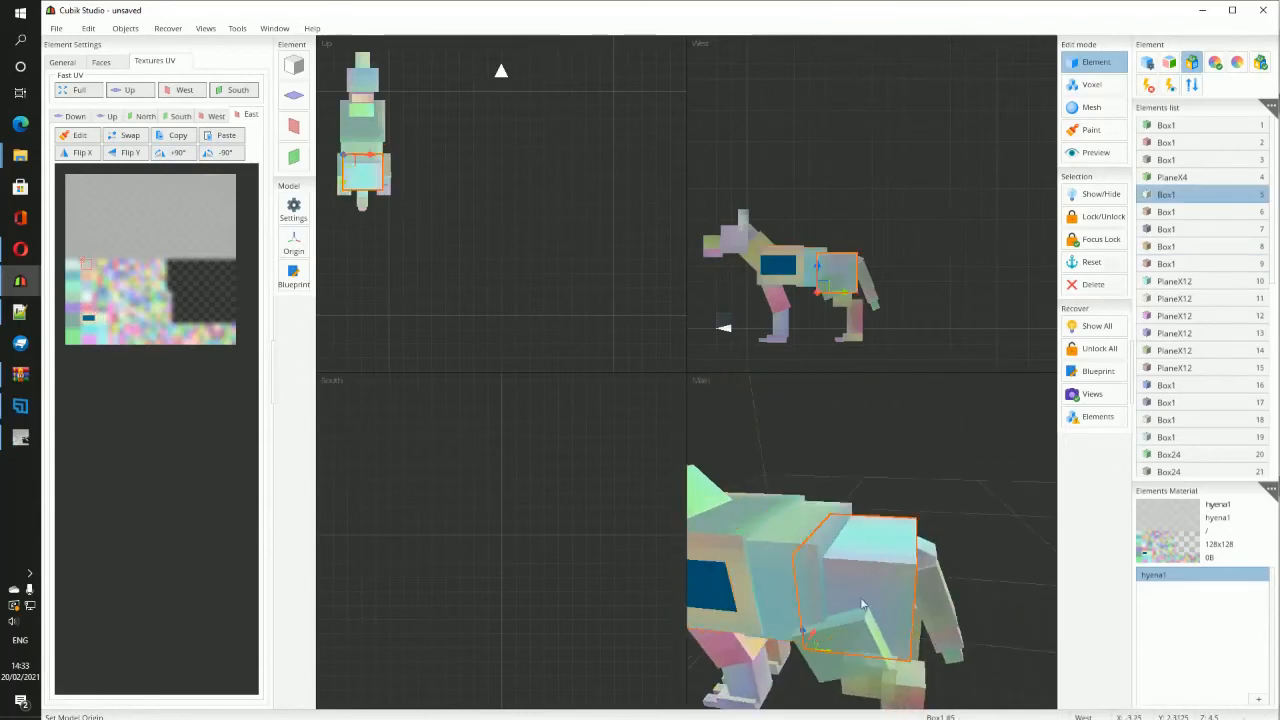
middle_drag(761, 565, 868, 513)
scroll(868, 514, up, 5)
scroll(868, 514, down, 7)
scroll(910, 512, up, 5)
scroll(867, 513, down, 5)
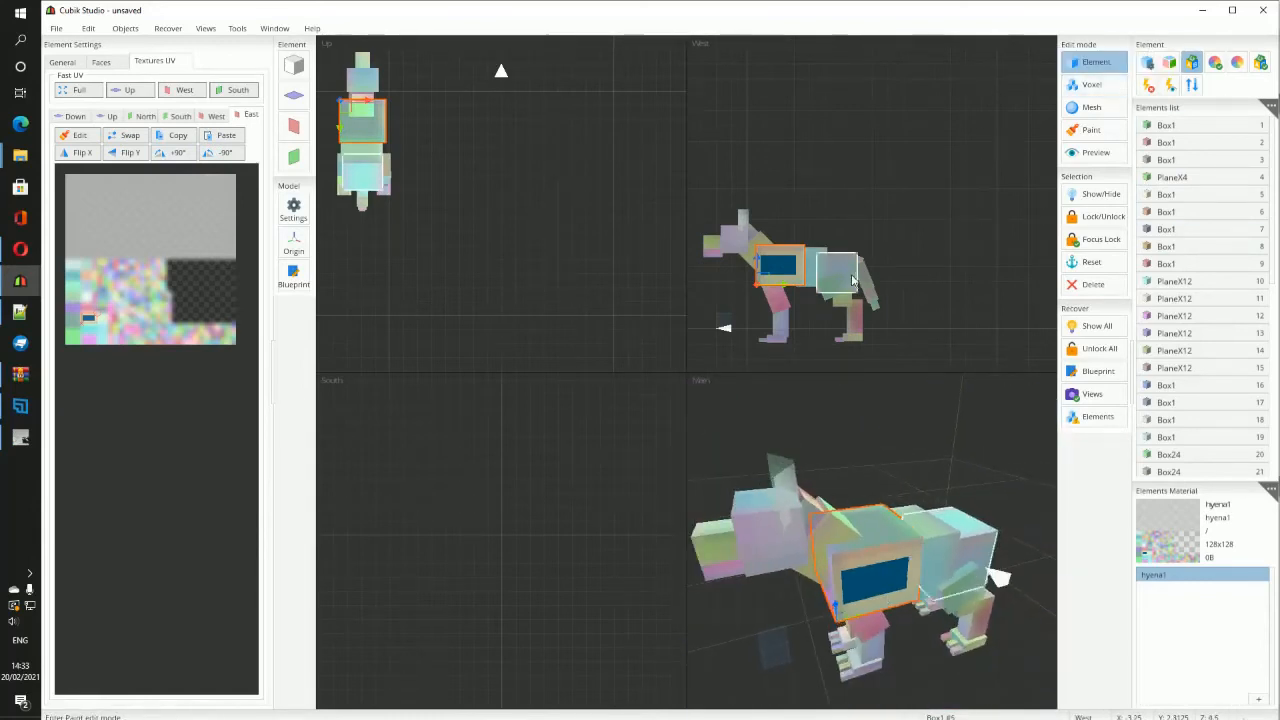
scroll(908, 531, down, 2)
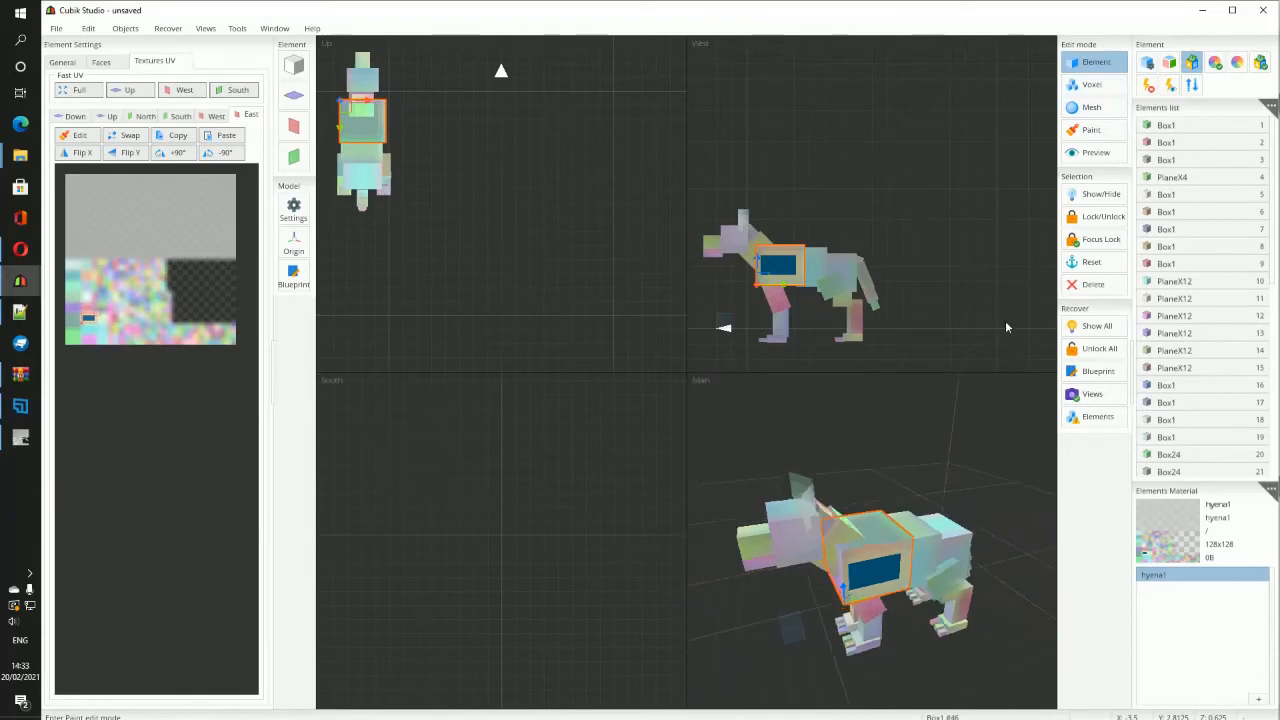
Step: Open hyena.json from the Cubikmodels folder in place of the current model
click(56, 28)
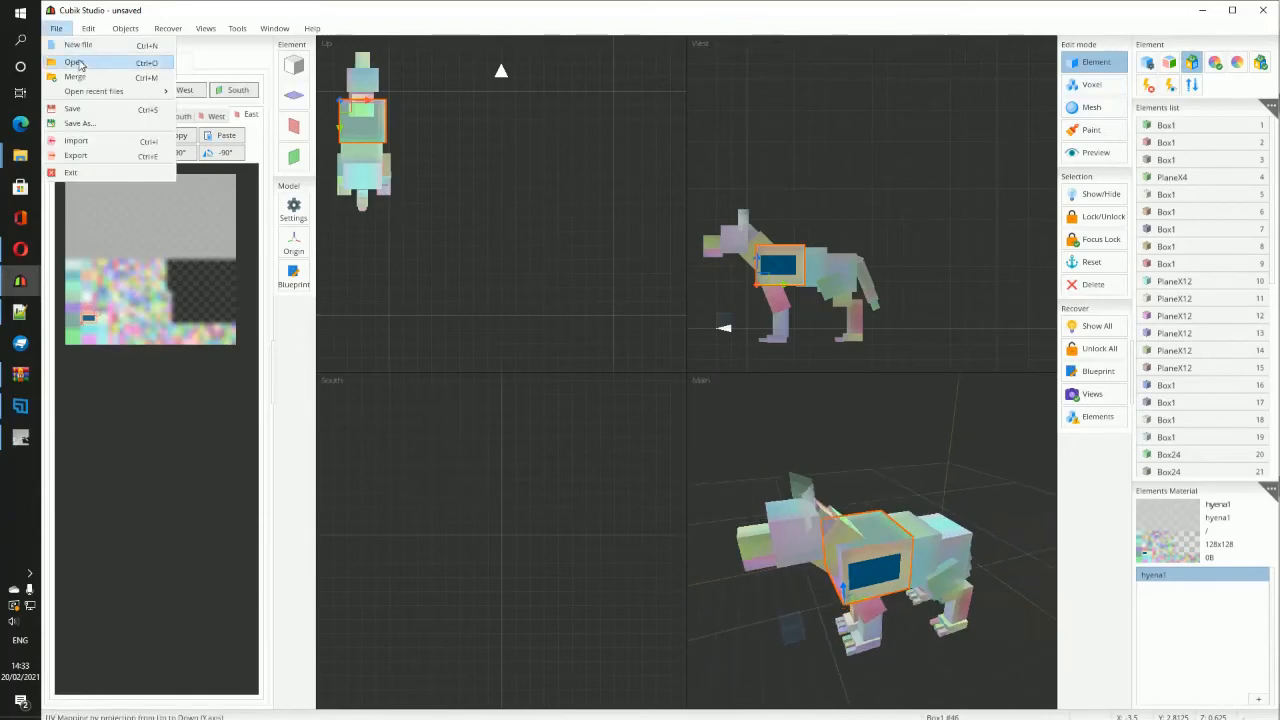
click(76, 64)
click(686, 409)
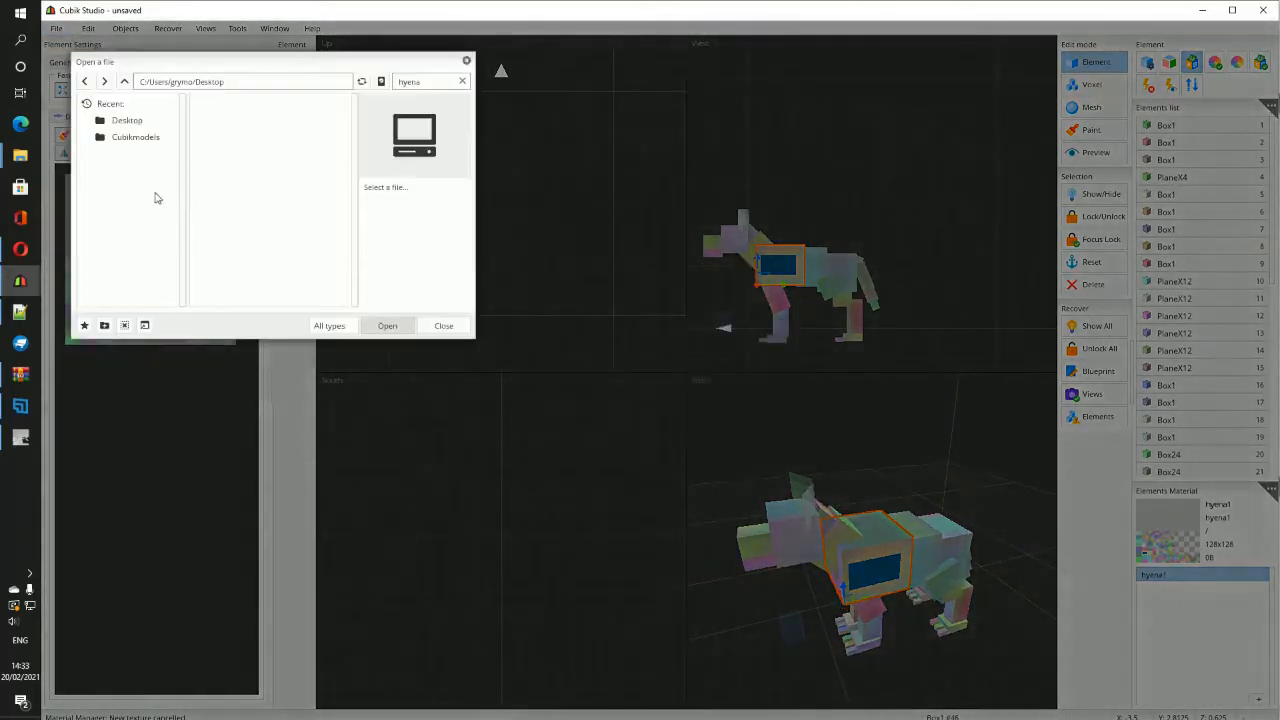
click(128, 140)
click(254, 122)
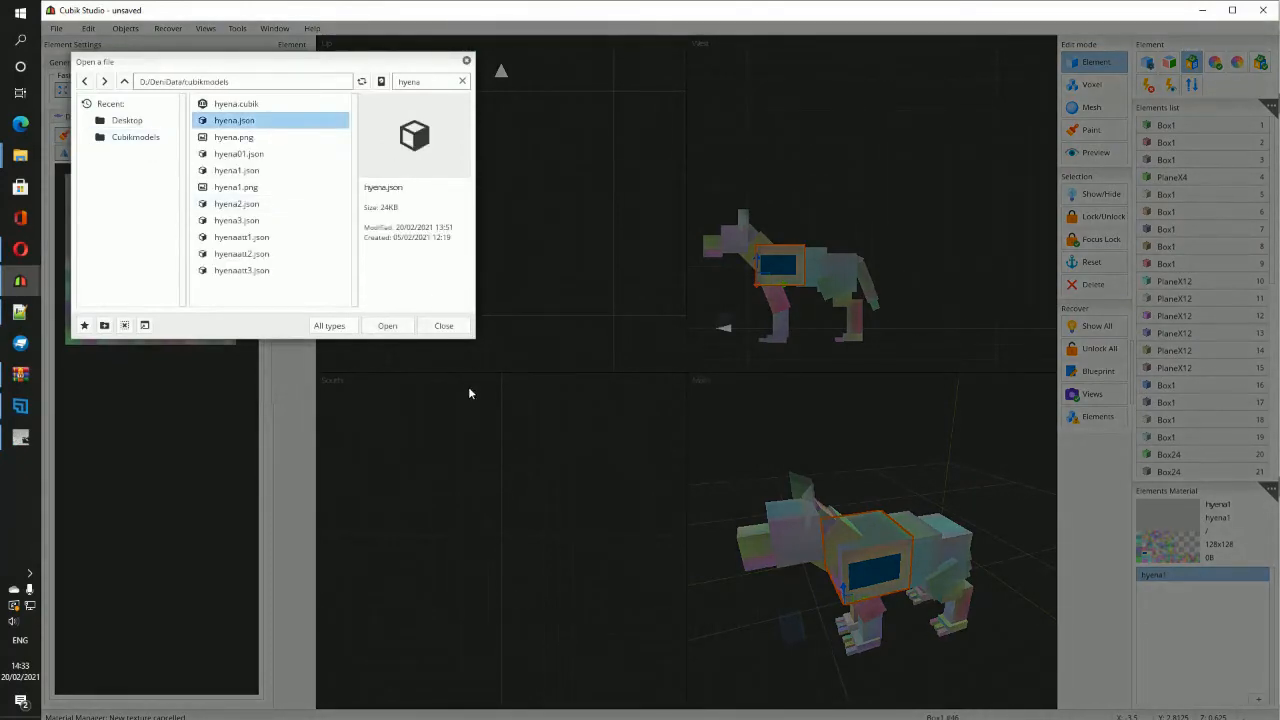
click(387, 325)
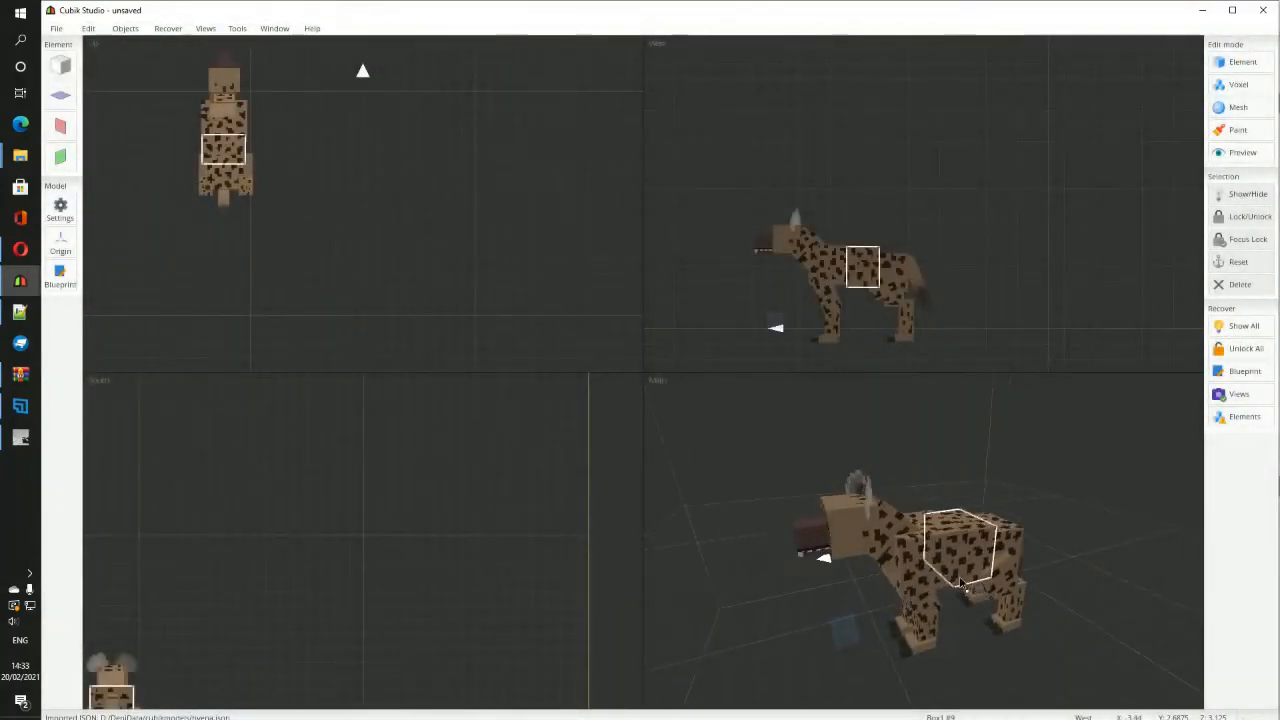
Step: Switch the spotted hyena to Paint mode and select the plane of its left ear
middle_drag(966, 575, 1014, 566)
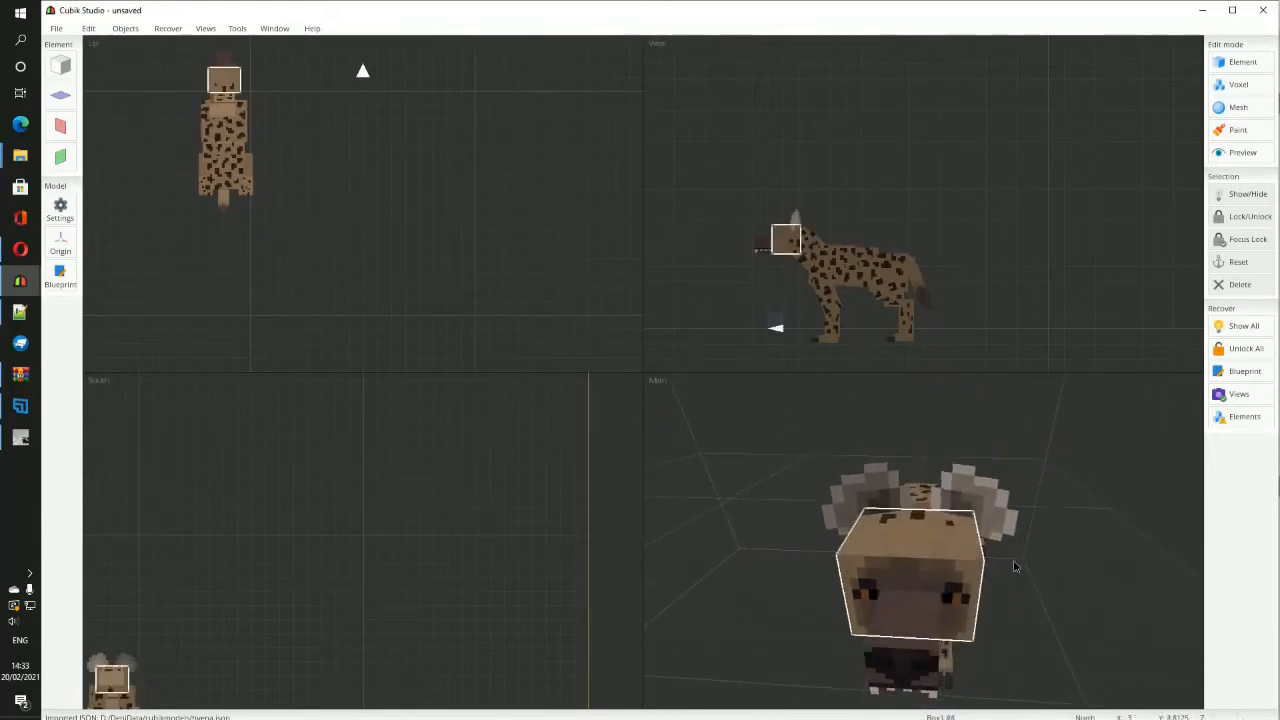
click(986, 502)
middle_drag(986, 505, 966, 557)
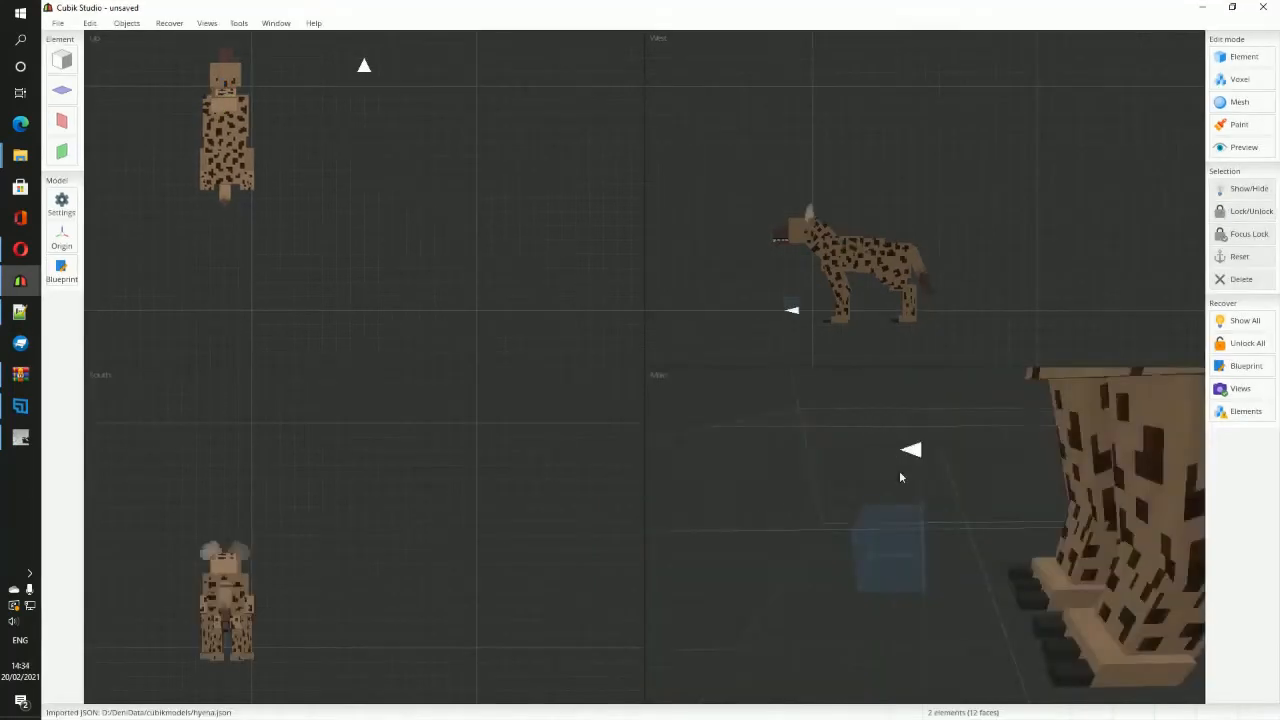
mouse_move(1012, 502)
middle_down()
mouse_move(940, 590)
mouse_move(971, 600)
mouse_move(980, 555)
mouse_move(982, 566)
mouse_move(1030, 555)
middle_up()
scroll(960, 598, up, 3)
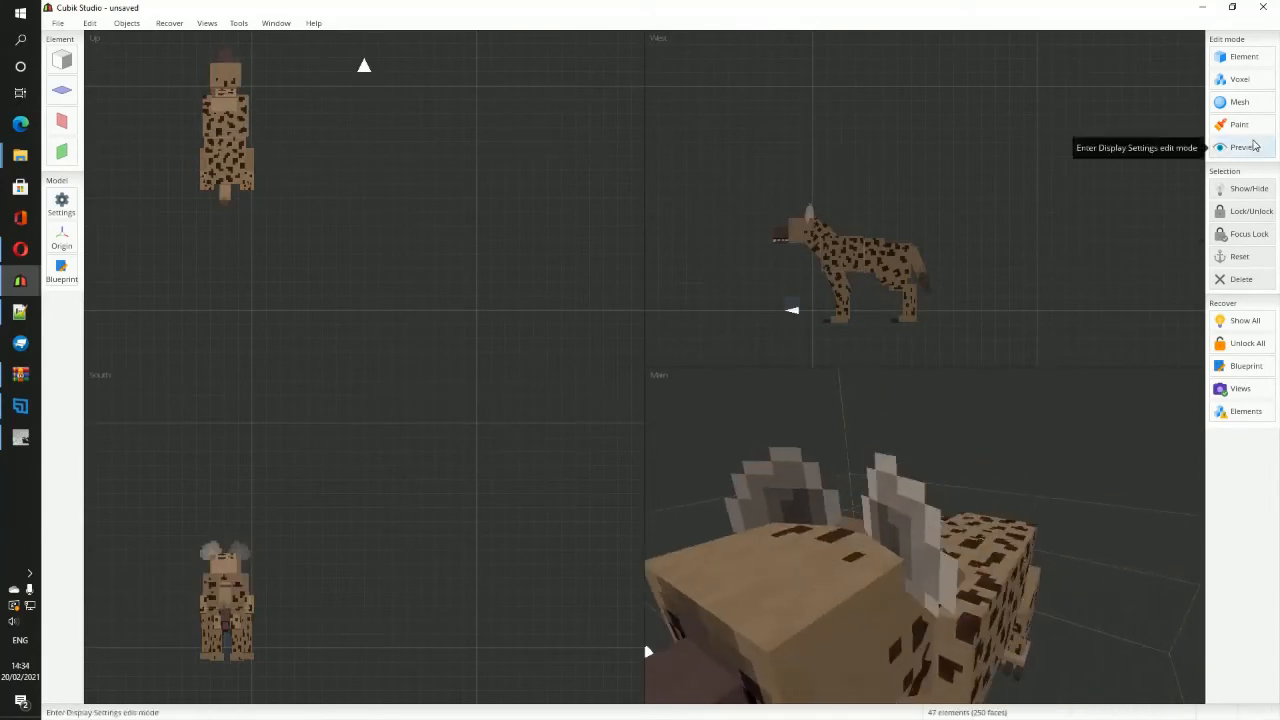
click(1239, 124)
middle_drag(1045, 448, 797, 506)
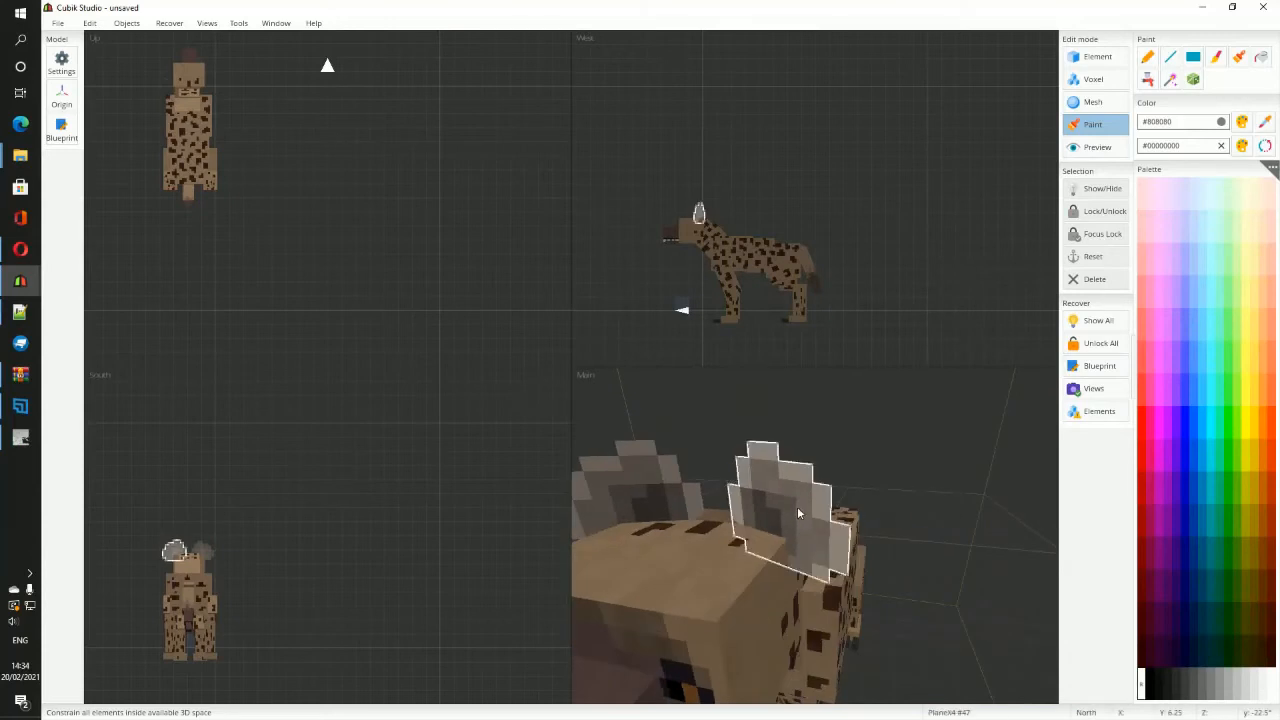
click(797, 506)
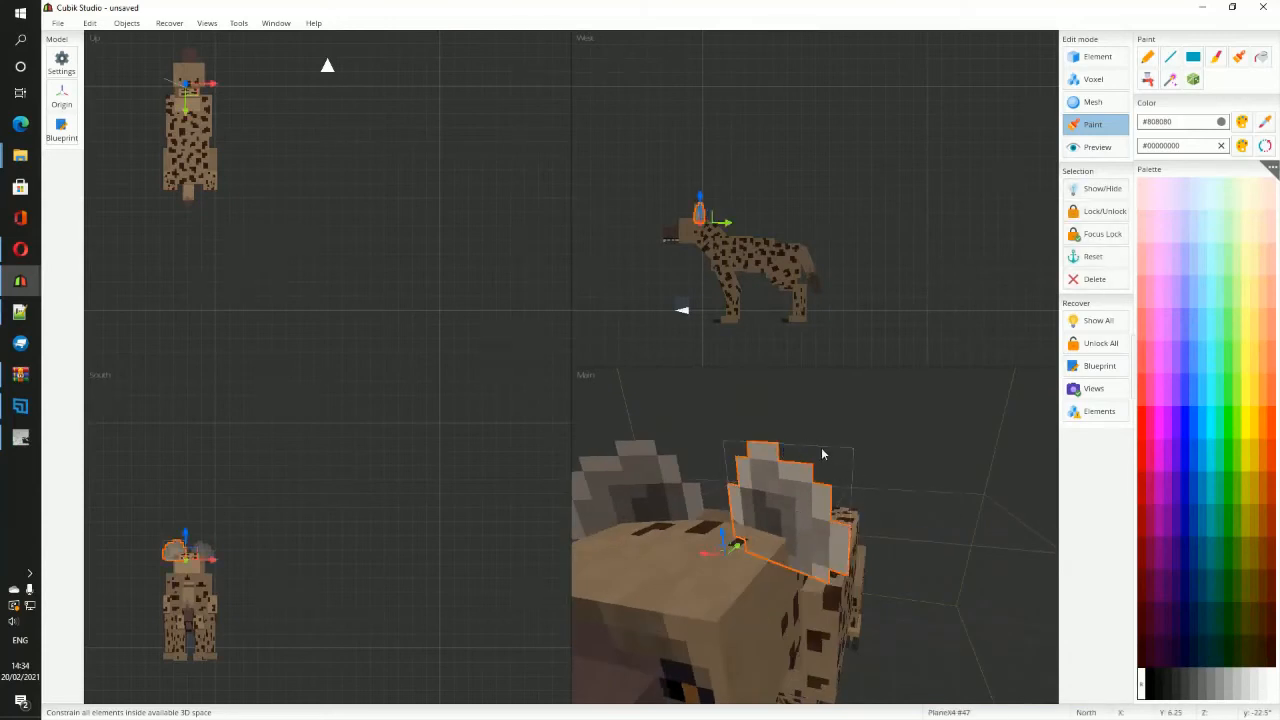
middle_drag(812, 503, 818, 503)
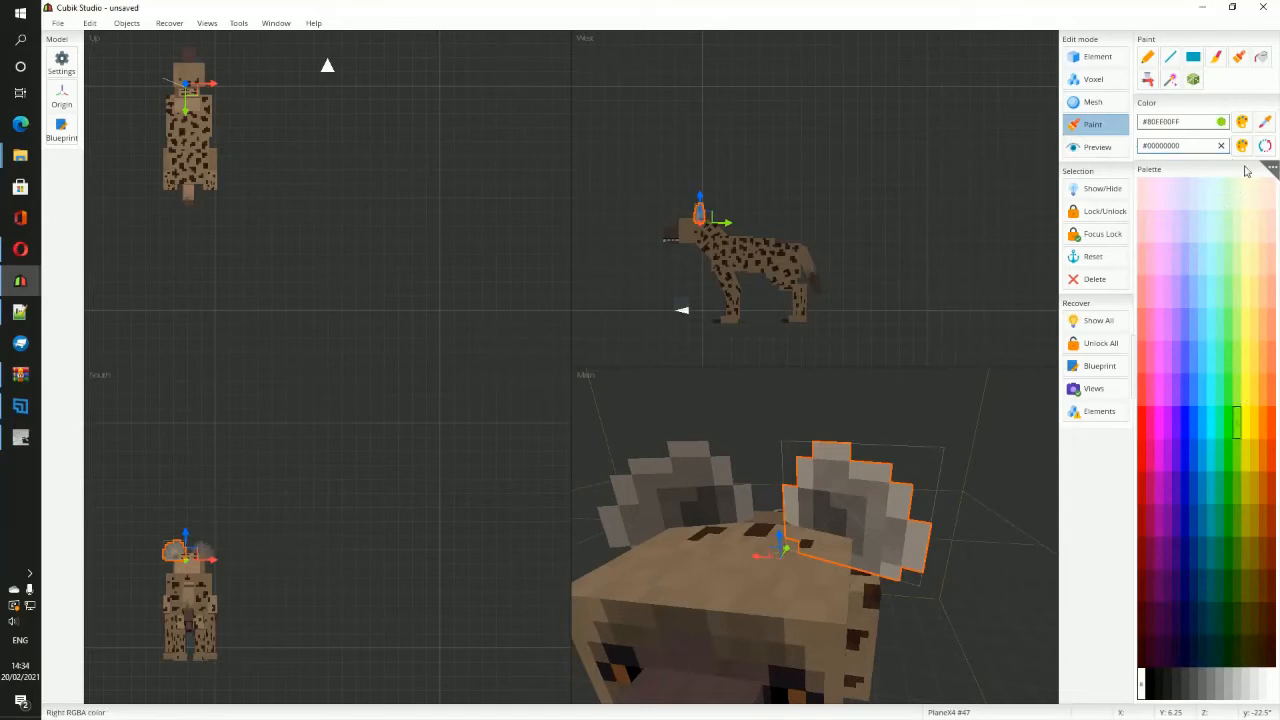
Step: Make the left paint colour lime green #7FFF00 fully transparent with alpha 0
click(1241, 121)
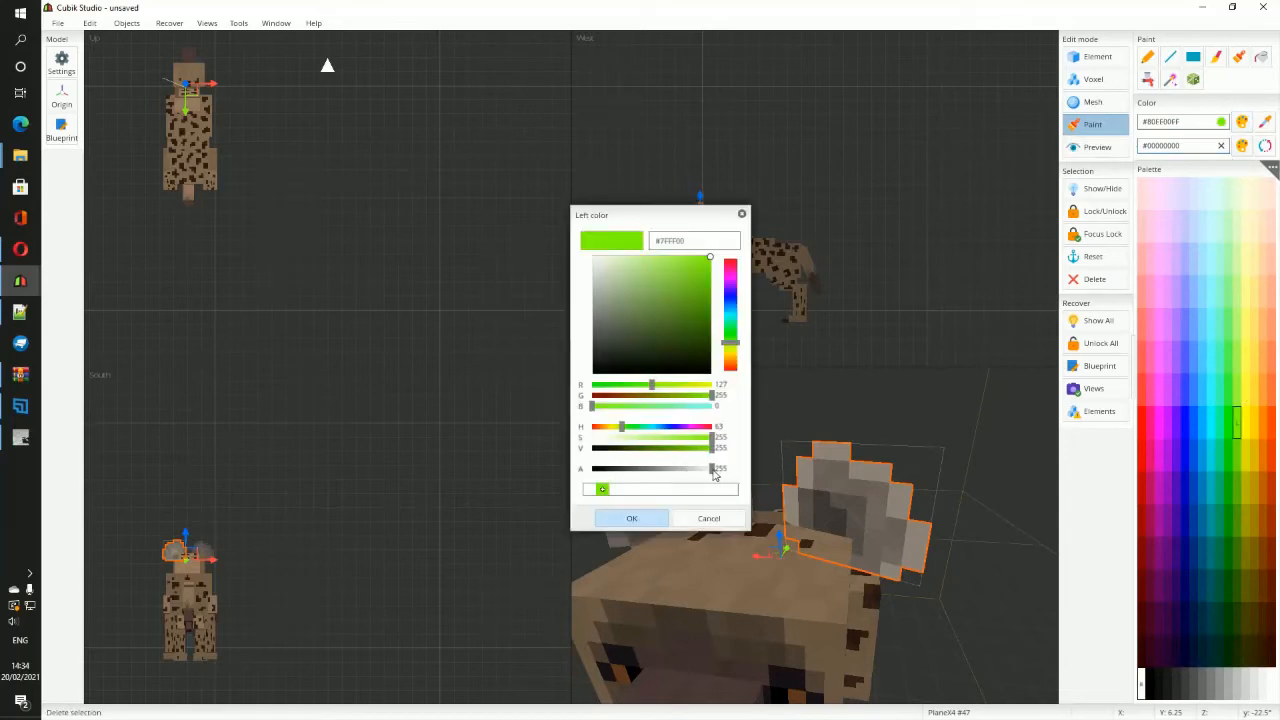
click(742, 214)
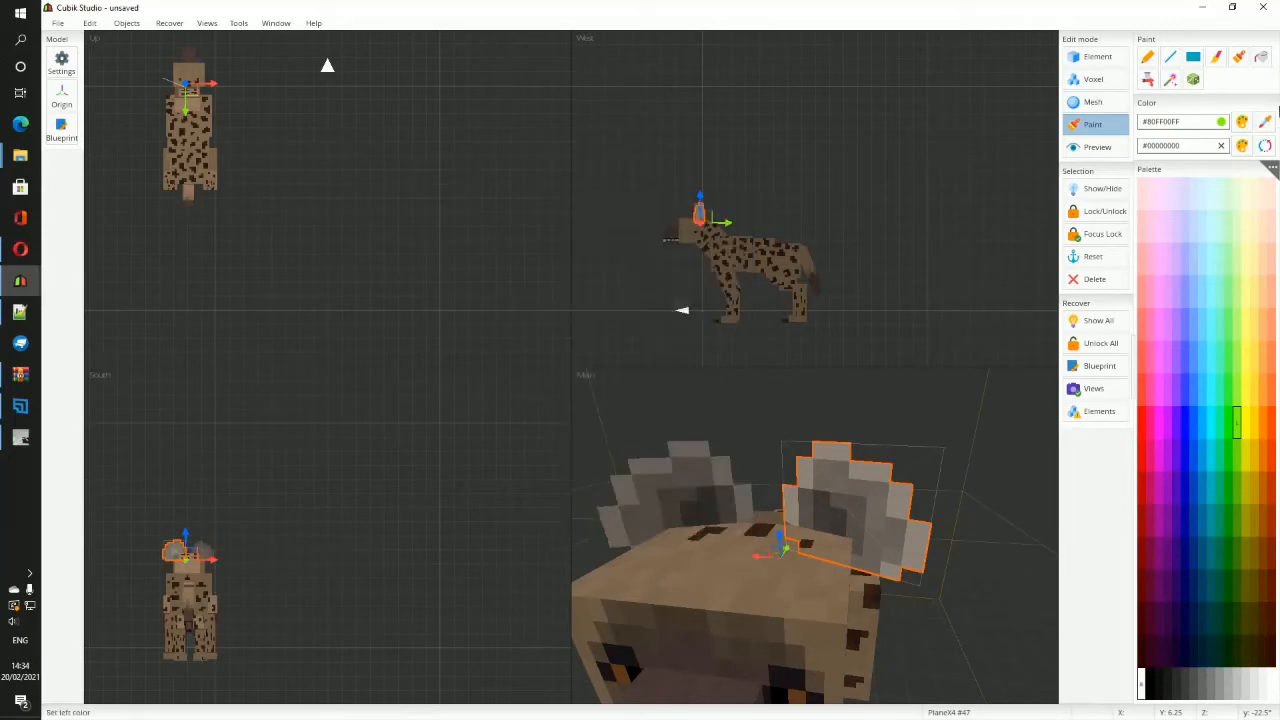
click(1241, 121)
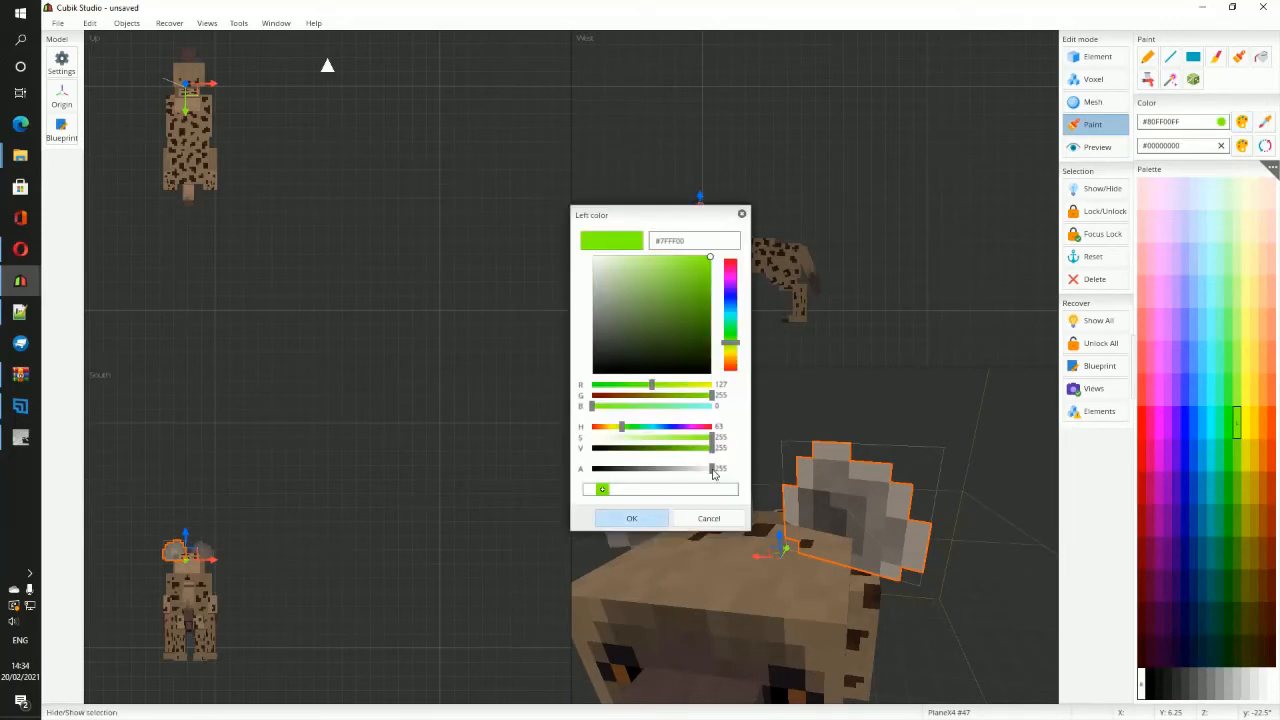
drag(711, 472, 664, 472)
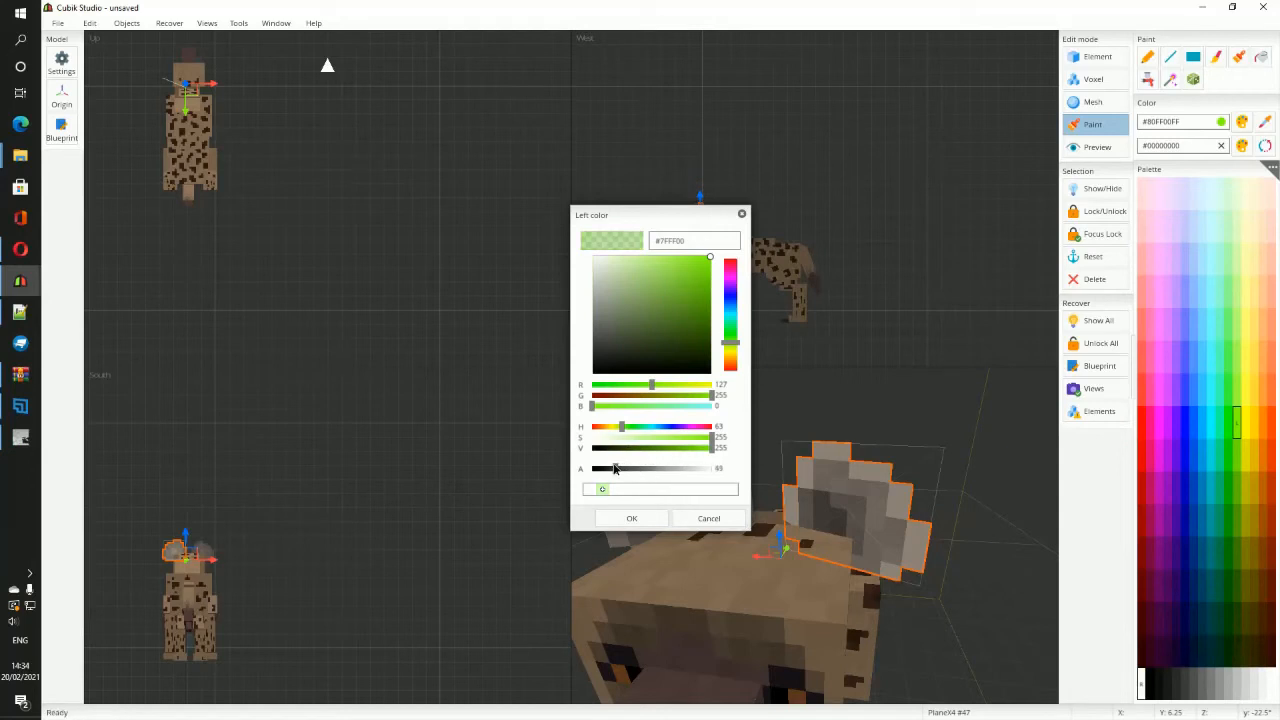
drag(614, 469, 536, 468)
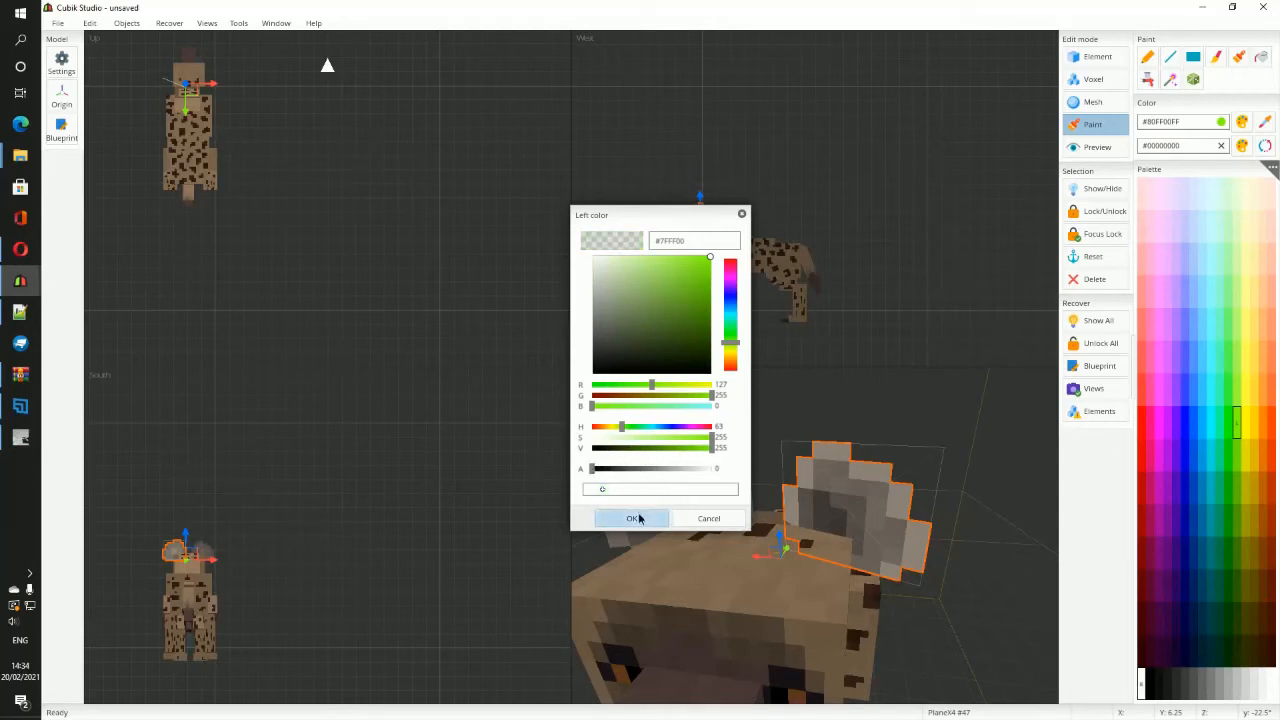
click(634, 518)
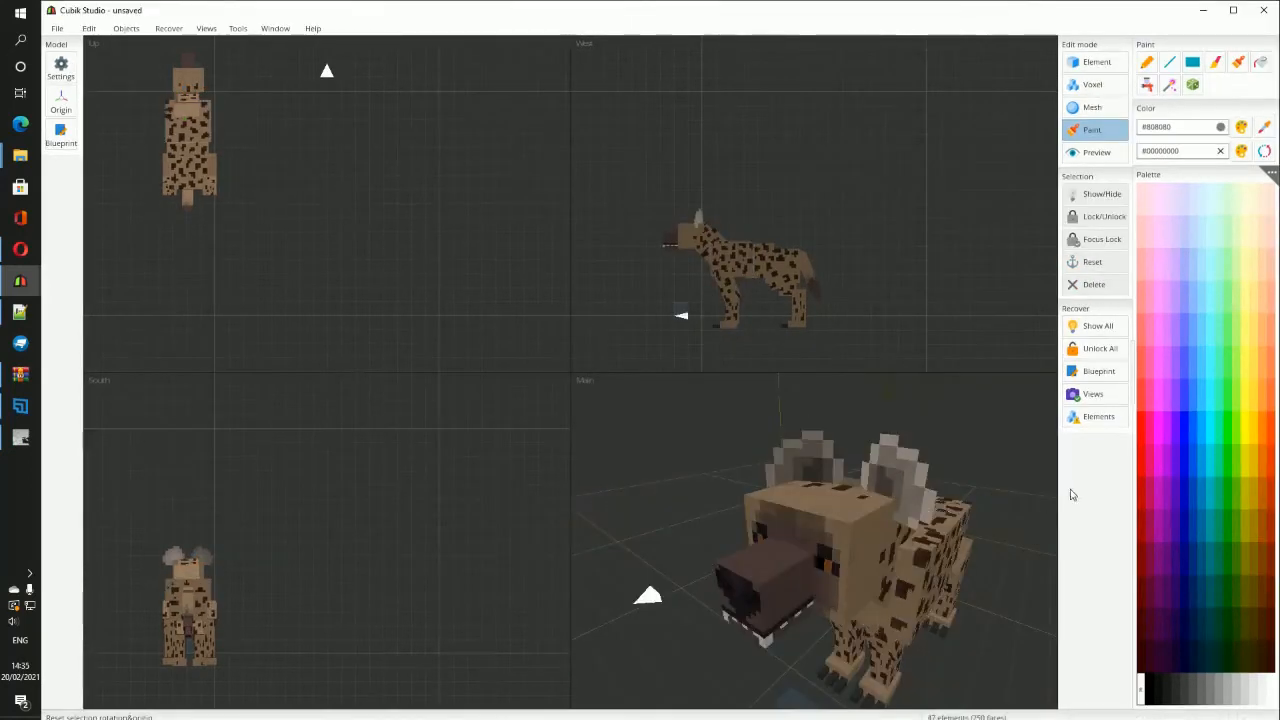
Step: Set the left paint colour to teal green #00FF9E with alpha 0
click(1222, 433)
click(1241, 127)
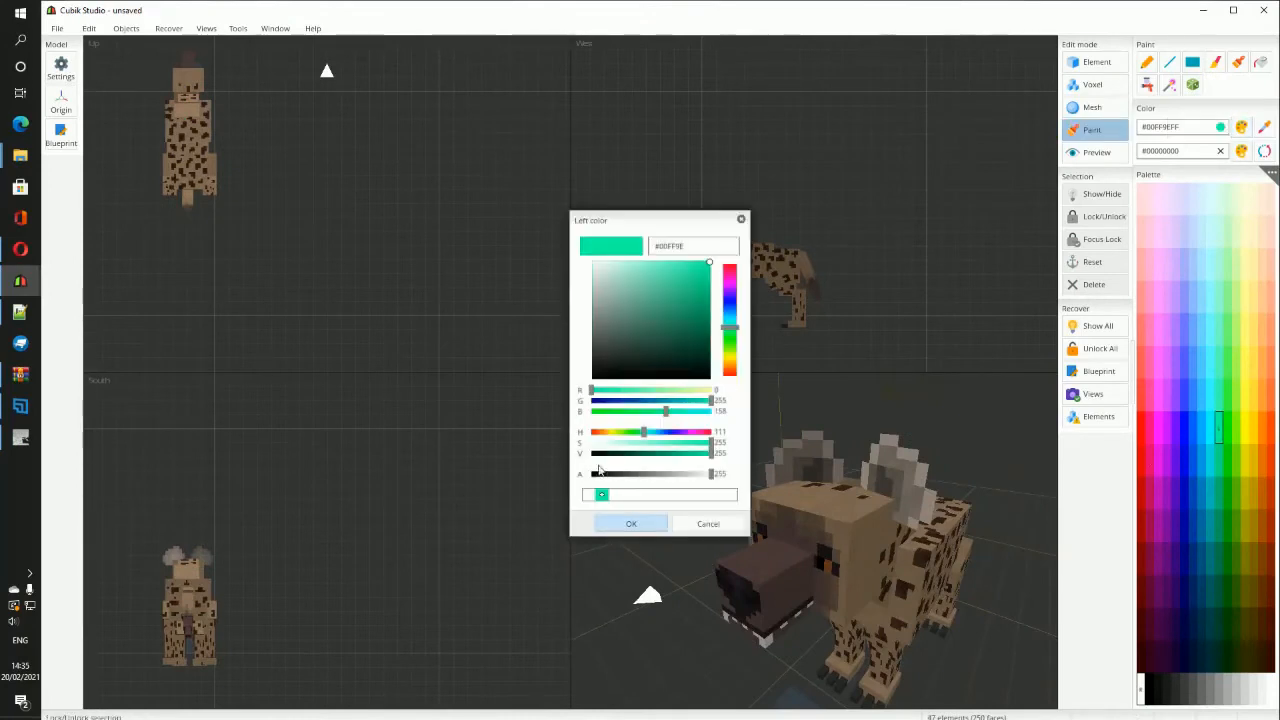
click(631, 523)
Step: Select the left ear plane and examine its stepped outline against its rectangular bounds
click(787, 562)
right_drag(787, 562, 864, 566)
right_drag(1008, 440, 928, 482)
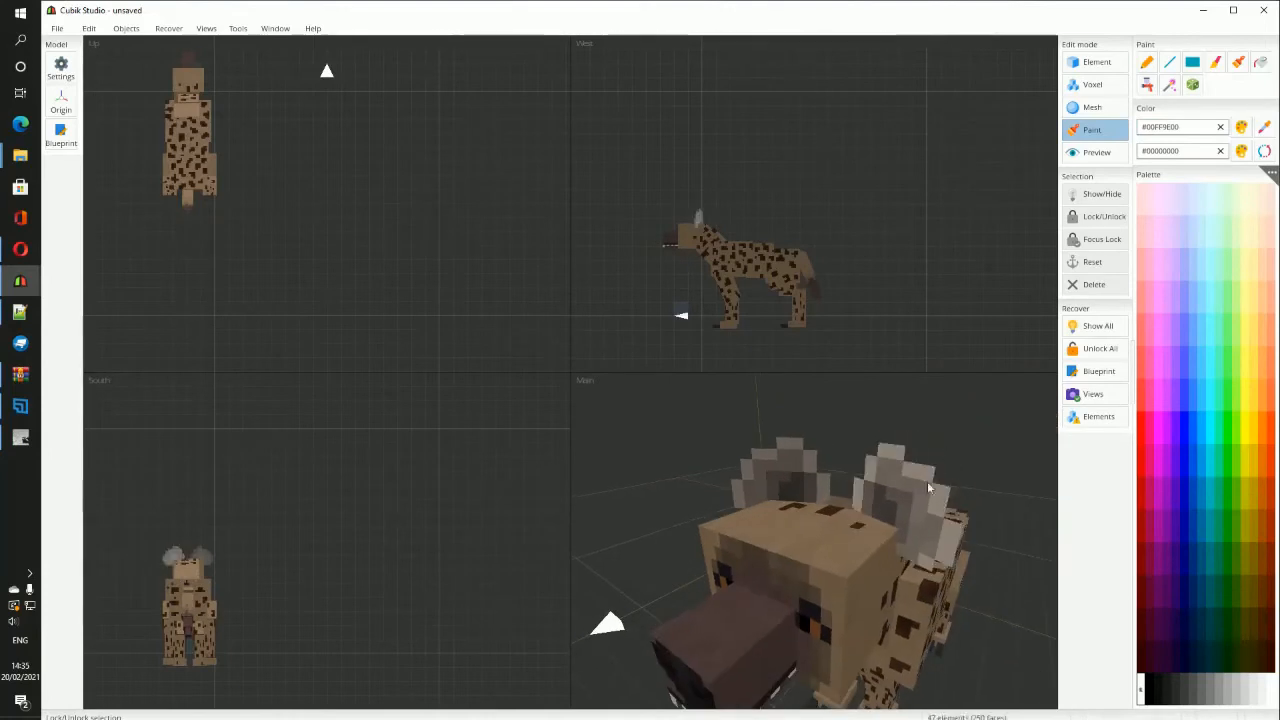
click(946, 570)
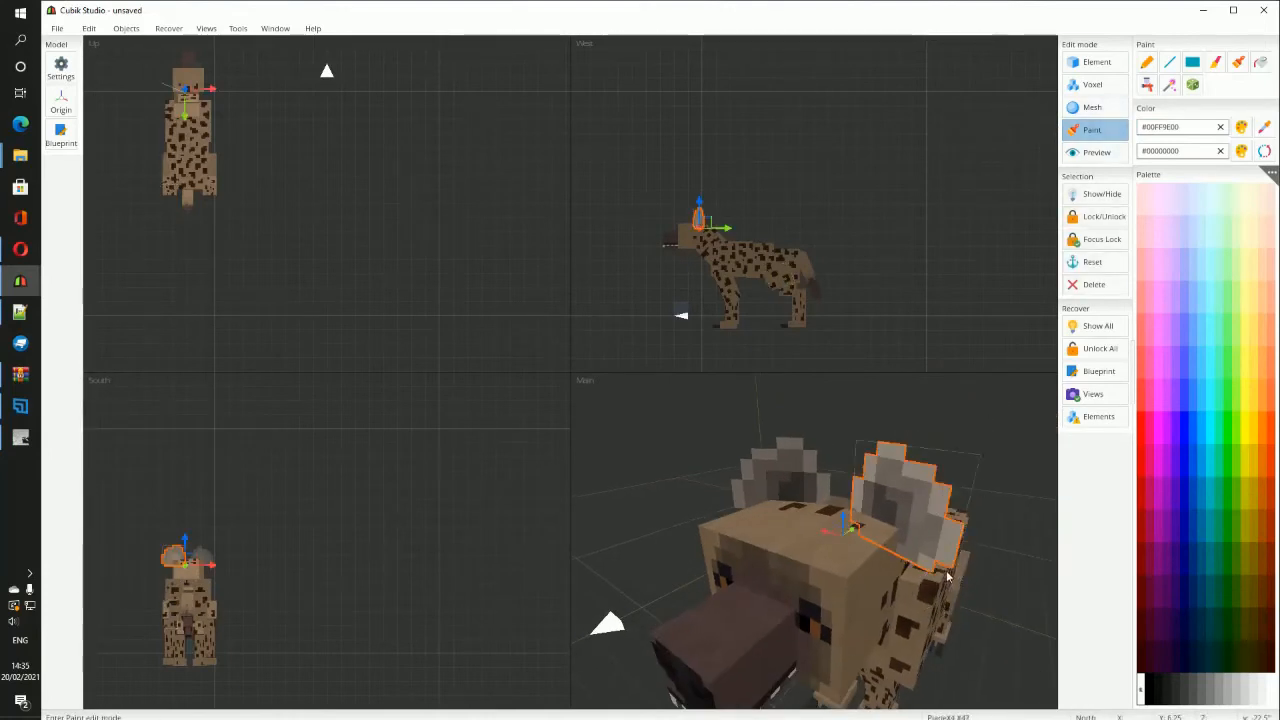
right_drag(938, 523, 715, 562)
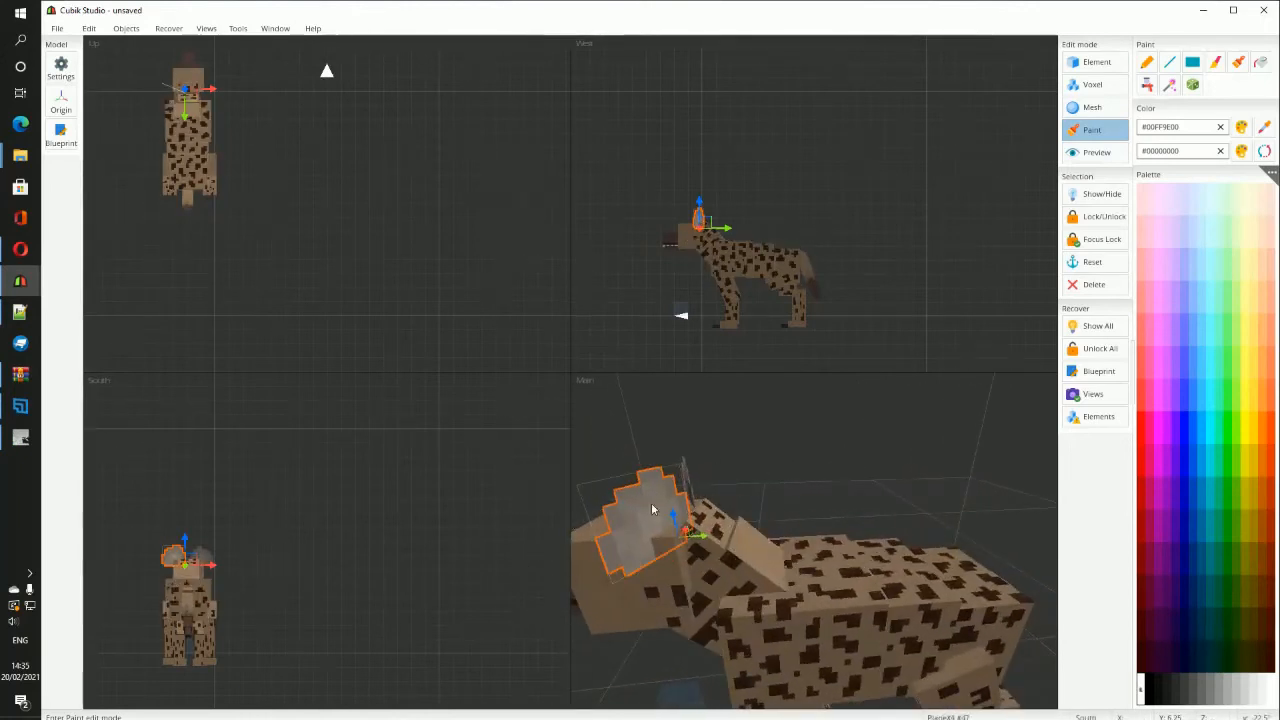
Step: Select the teeth plane beneath the muzzle and examine its transparent gaps up close, along with the whole hyena
right_drag(590, 570, 820, 540)
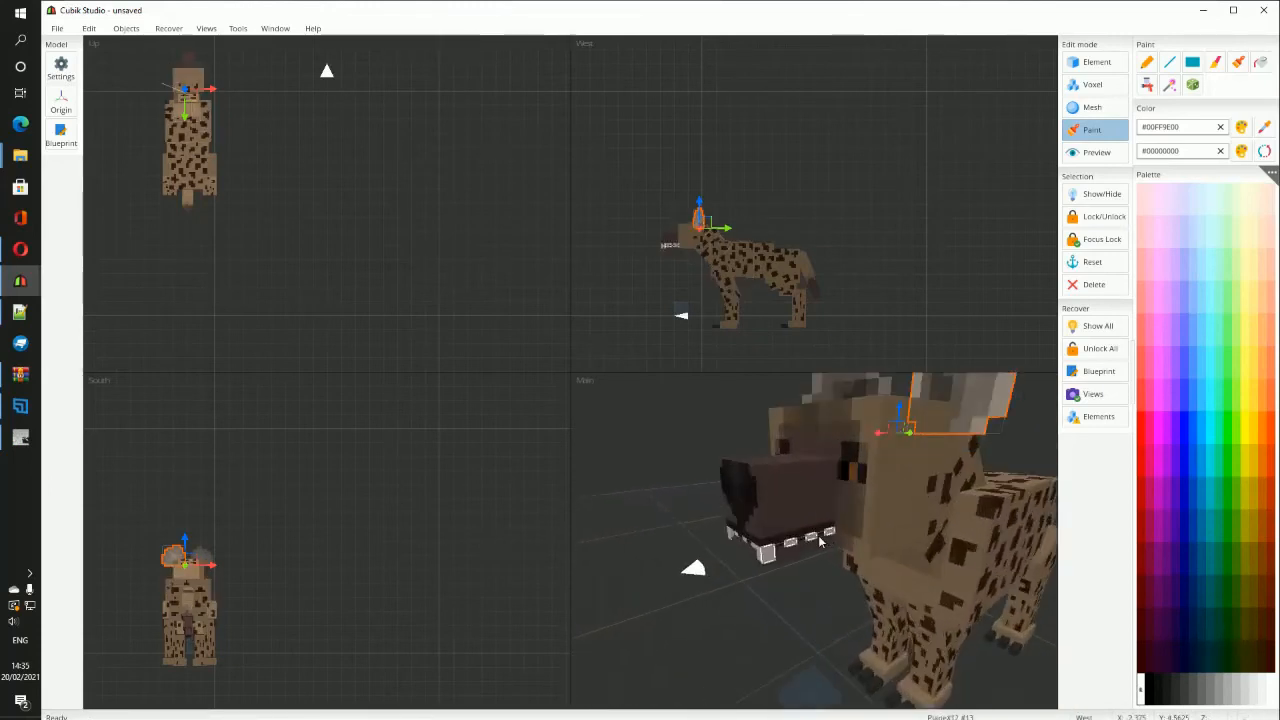
scroll(835, 548, up, 3)
click(865, 555)
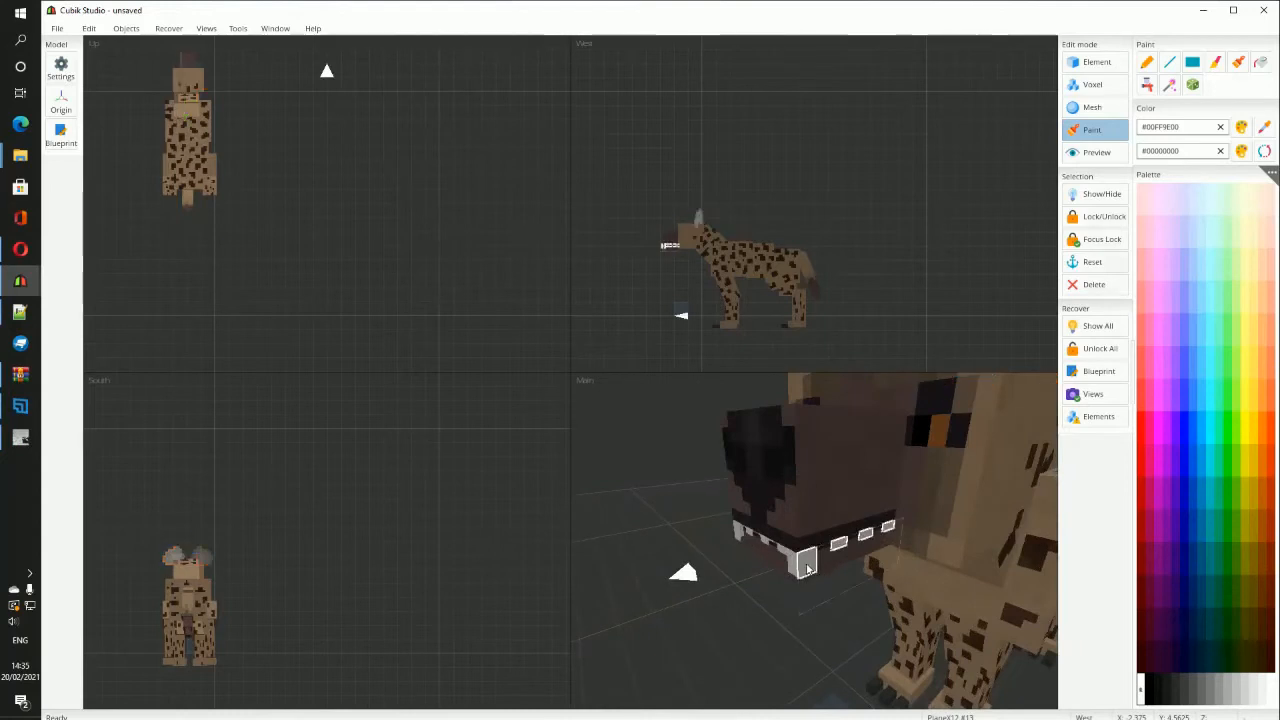
right_drag(865, 555, 849, 534)
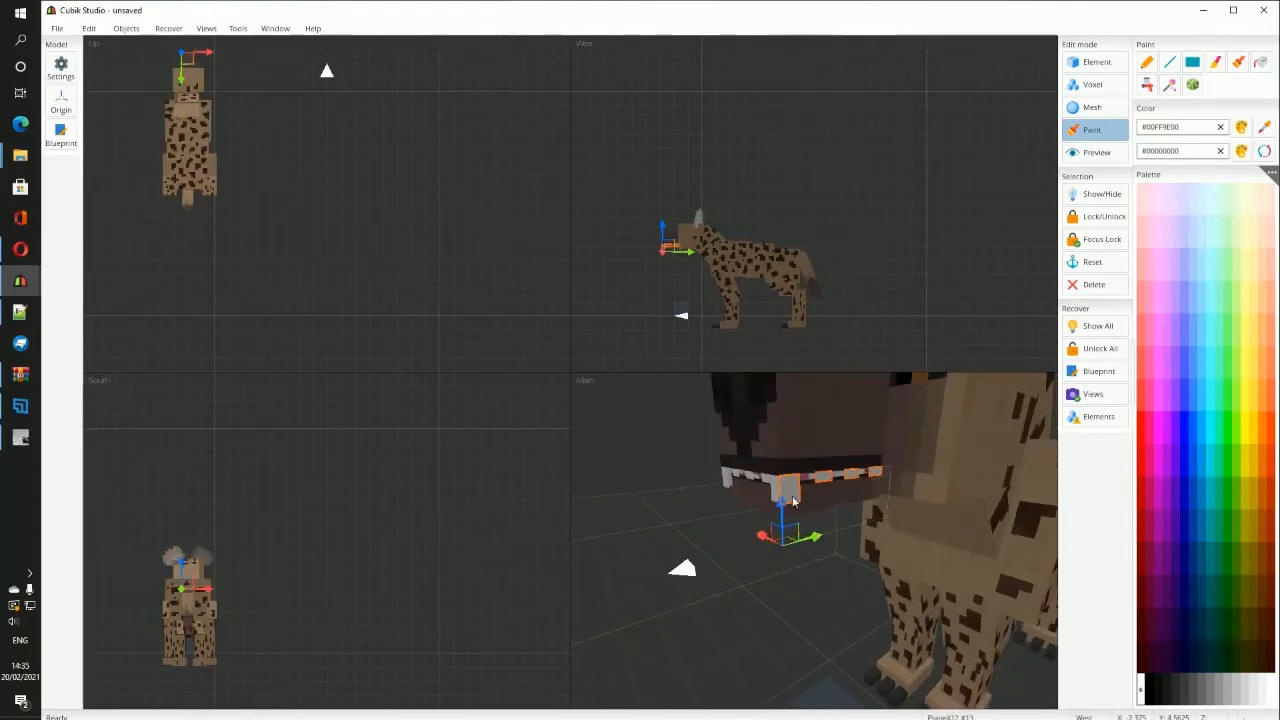
right_drag(792, 500, 825, 515)
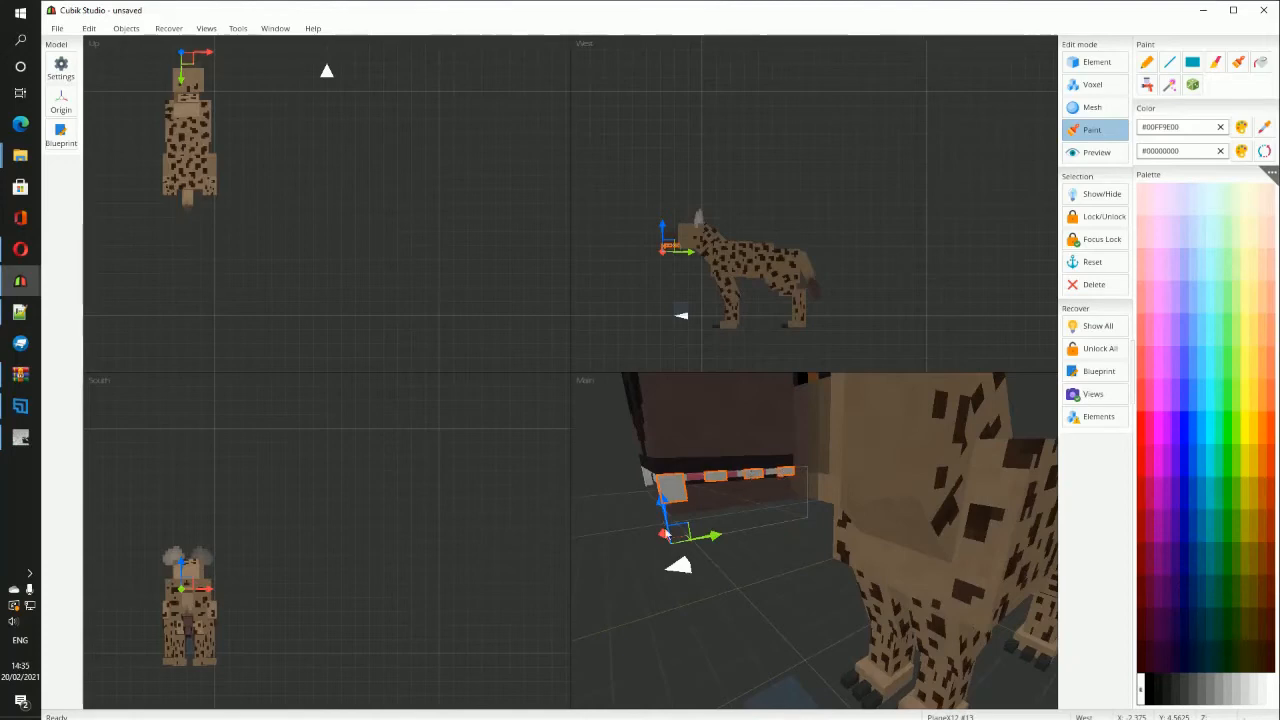
right_drag(792, 518, 857, 546)
scroll(817, 530, down, 4)
scroll(817, 549, up, 3)
scroll(900, 537, down, 3)
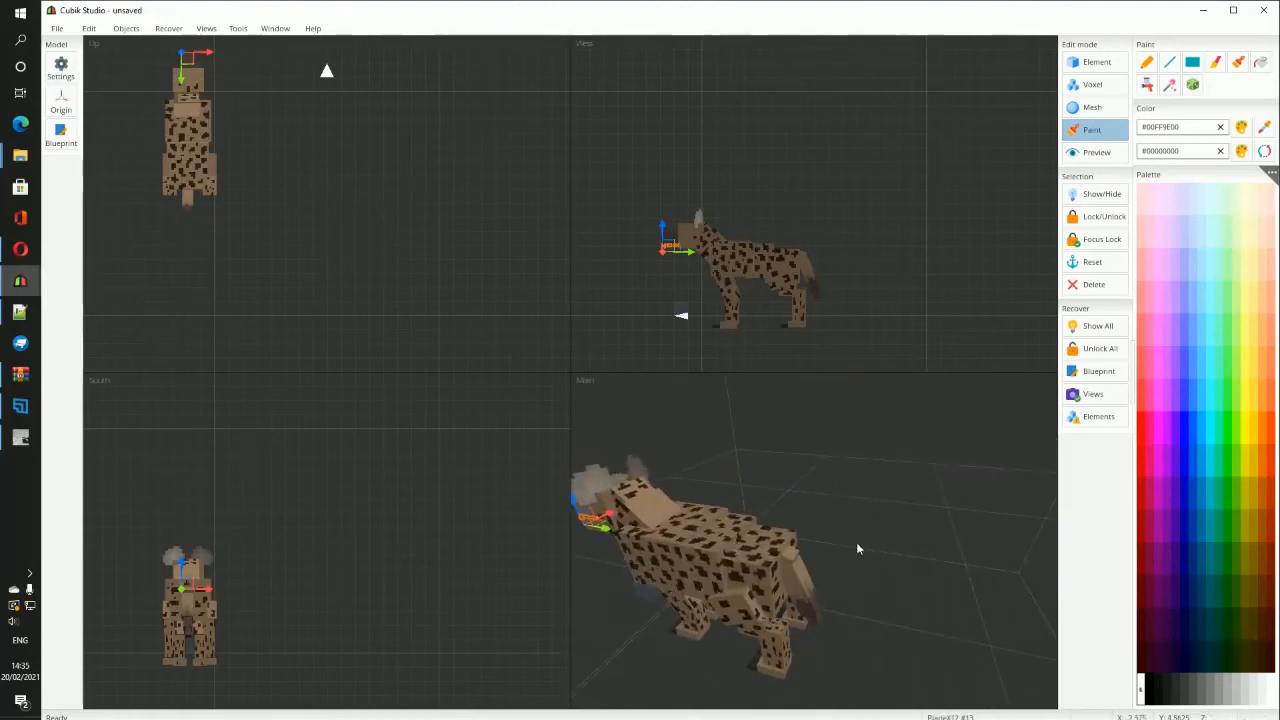
Step: Examine the hyena's head, spotted body and legs up close from several angles
right_drag(708, 578, 721, 560)
scroll(722, 560, up, 2)
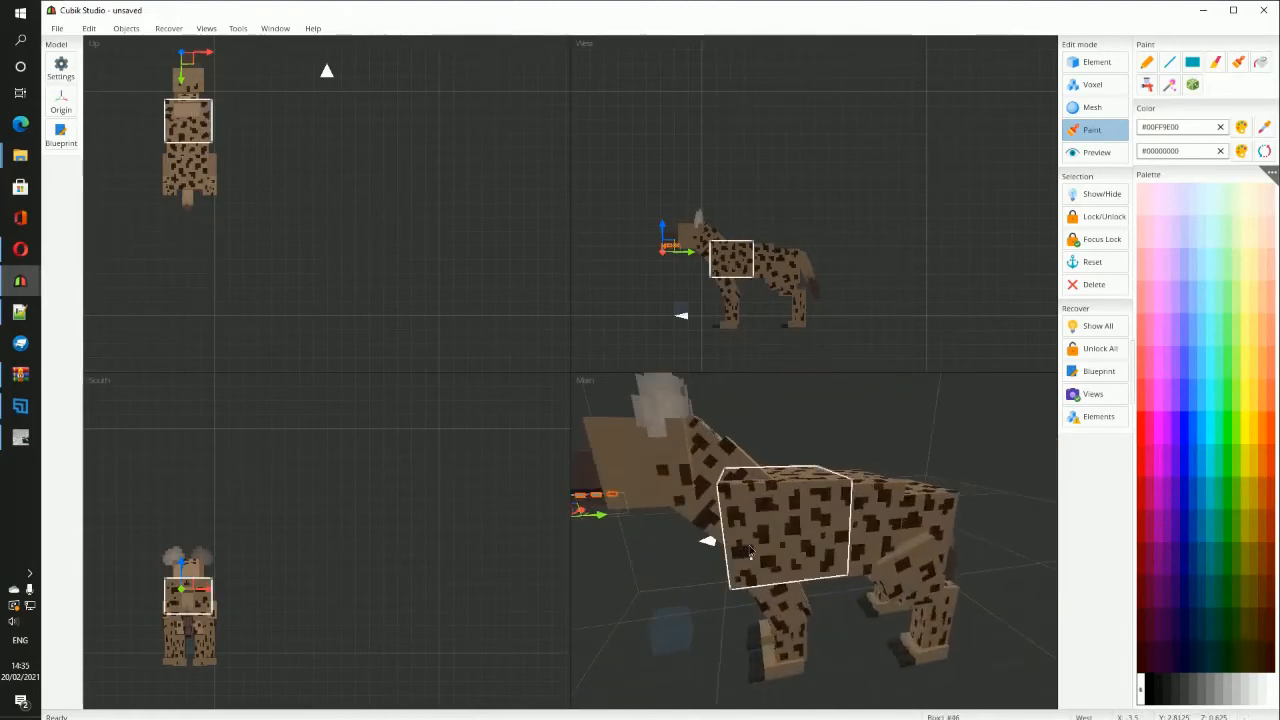
scroll(752, 550, up, 3)
scroll(757, 544, up, 2)
scroll(783, 541, down, 3)
mouse_move(785, 540)
right_down()
mouse_move(726, 529)
mouse_move(873, 513)
mouse_move(846, 517)
mouse_move(820, 550)
mouse_move(861, 534)
mouse_move(966, 536)
mouse_move(876, 517)
mouse_move(826, 552)
mouse_move(847, 561)
right_up()
scroll(846, 519, up, 2)
scroll(846, 521, down, 2)
scroll(932, 542, down, 3)
scroll(940, 521, up, 4)
Step: Save the hyena material's texture as a PNG named hyena in the cubikmodels folder
click(1108, 63)
scroll(842, 546, down, 3)
scroll(847, 561, up, 2)
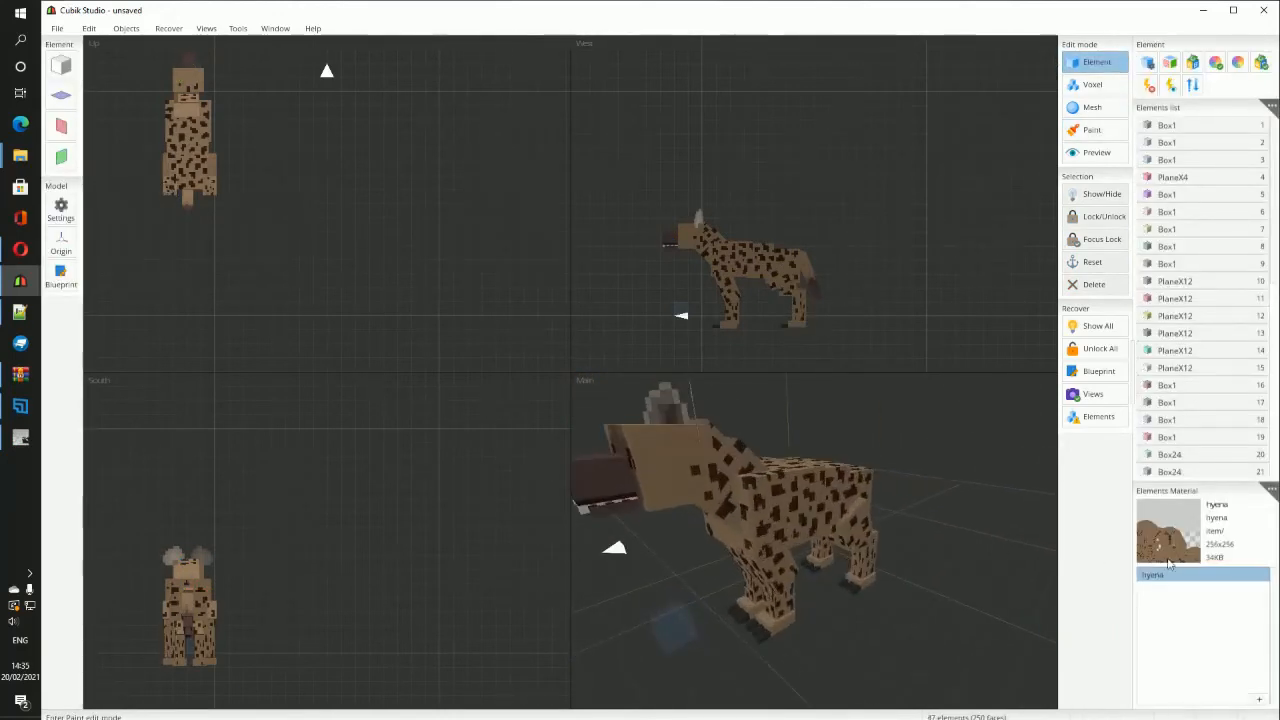
right_click(1185, 579)
click(1213, 598)
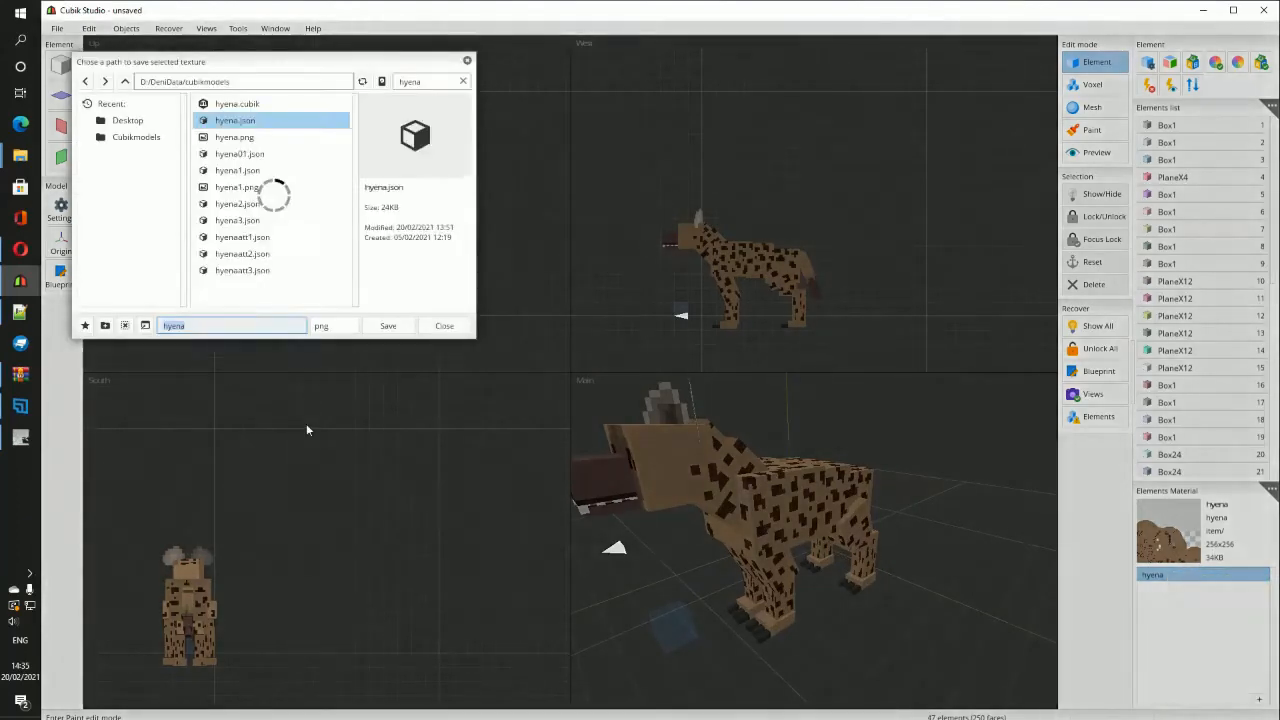
click(385, 328)
click(286, 228)
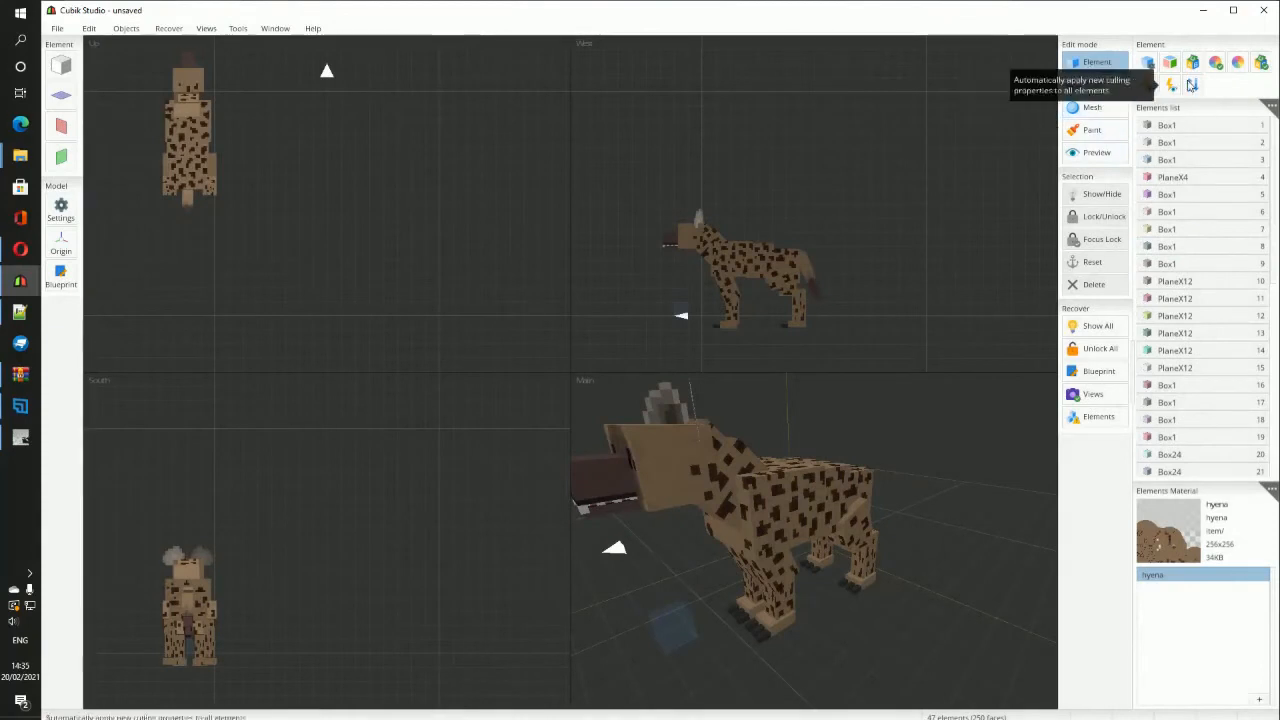
Step: Examine the hyena's chest and front legs from close by
middle_drag(822, 472, 935, 474)
middle_drag(790, 447, 766, 527)
scroll(790, 512, up, 3)
middle_drag(852, 482, 896, 499)
scroll(886, 474, up, 4)
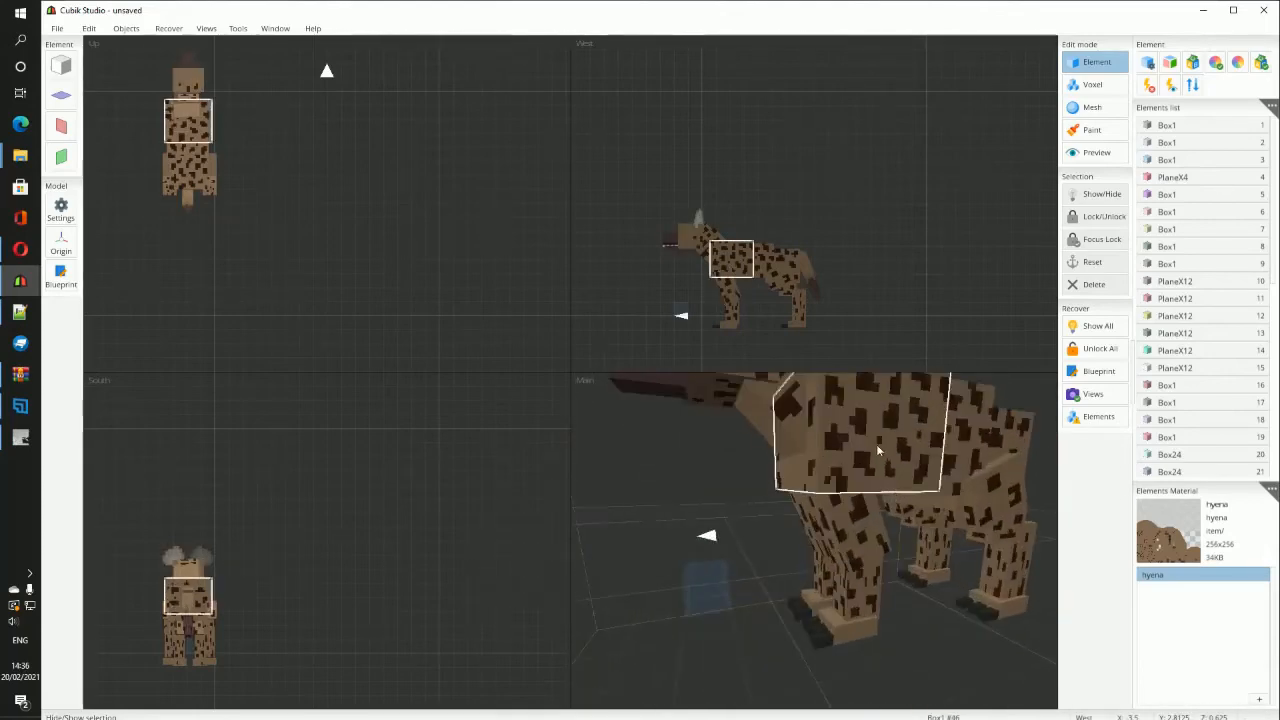
middle_drag(877, 446, 874, 466)
scroll(763, 486, down, 5)
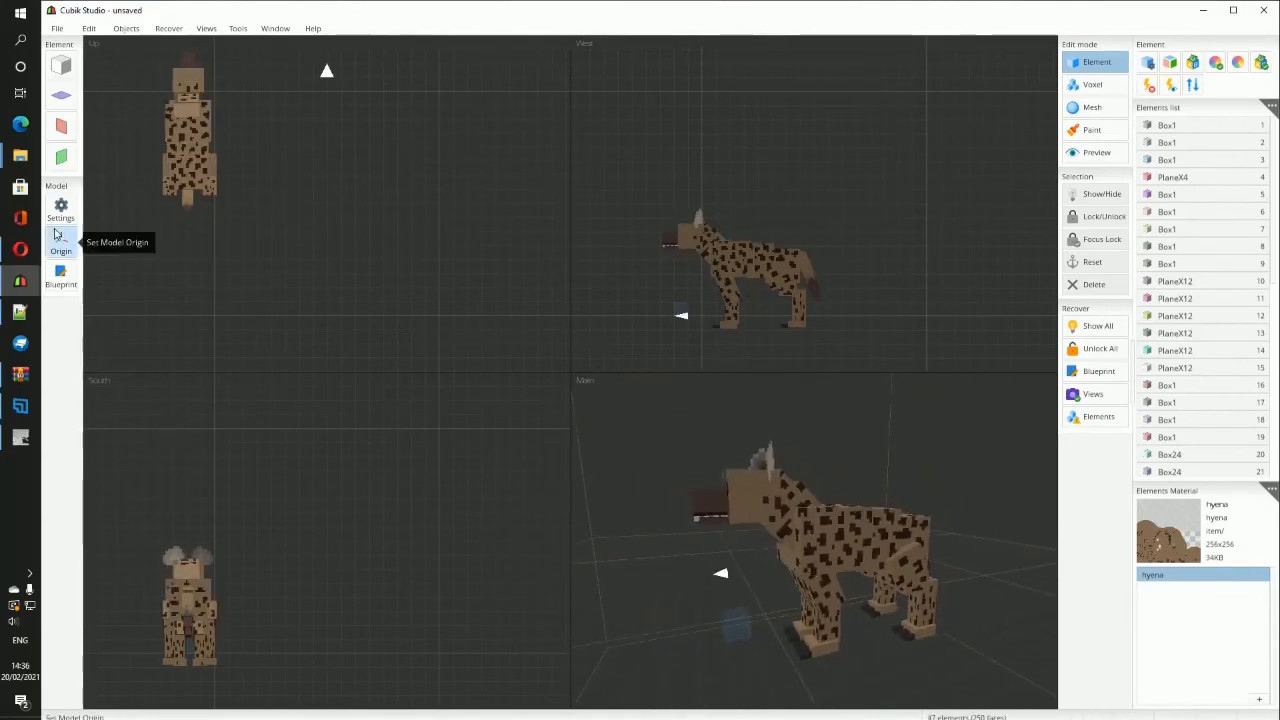
Step: Add an X-axis plane at the blueprint block in front of the hyena
click(62, 132)
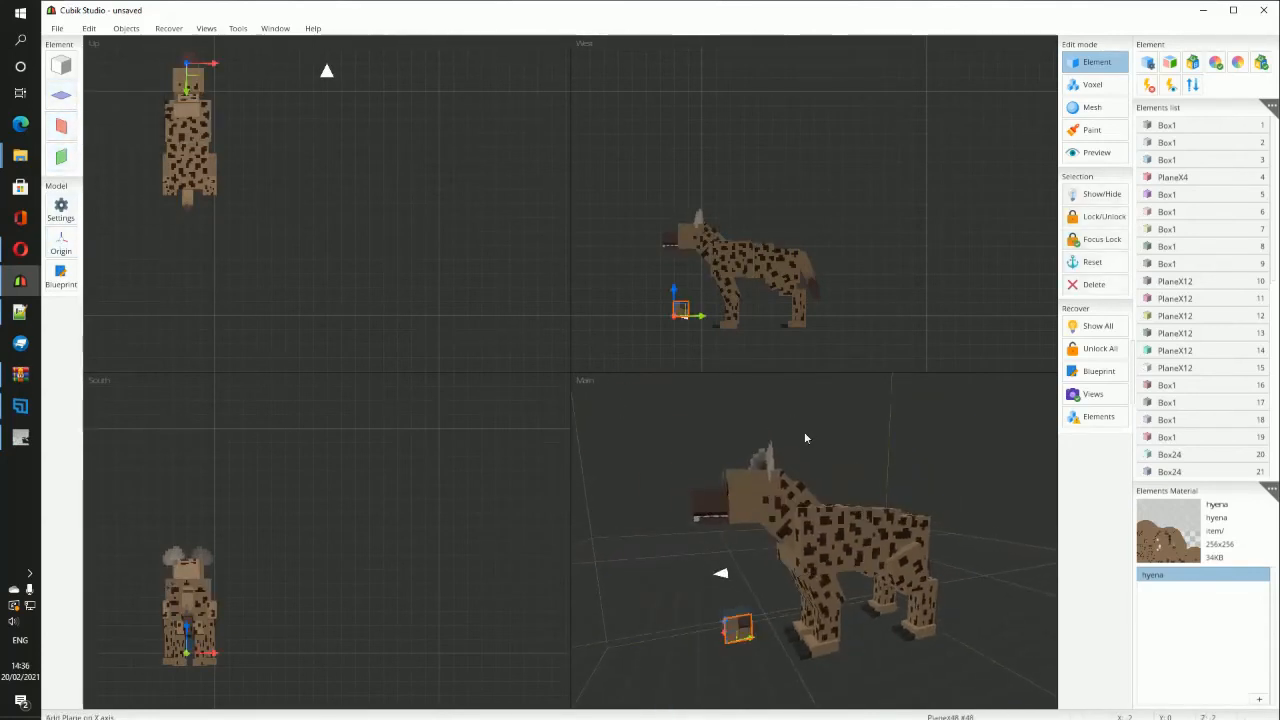
scroll(810, 530, up, 5)
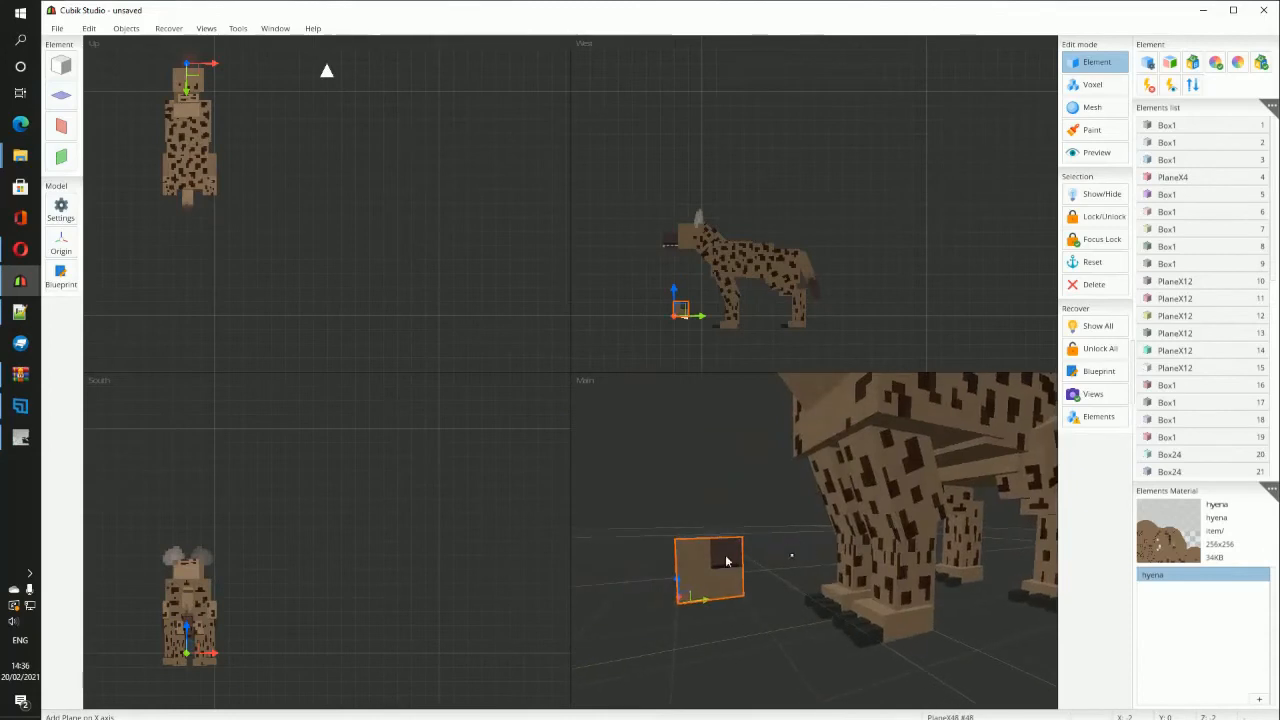
middle_drag(720, 571, 778, 541)
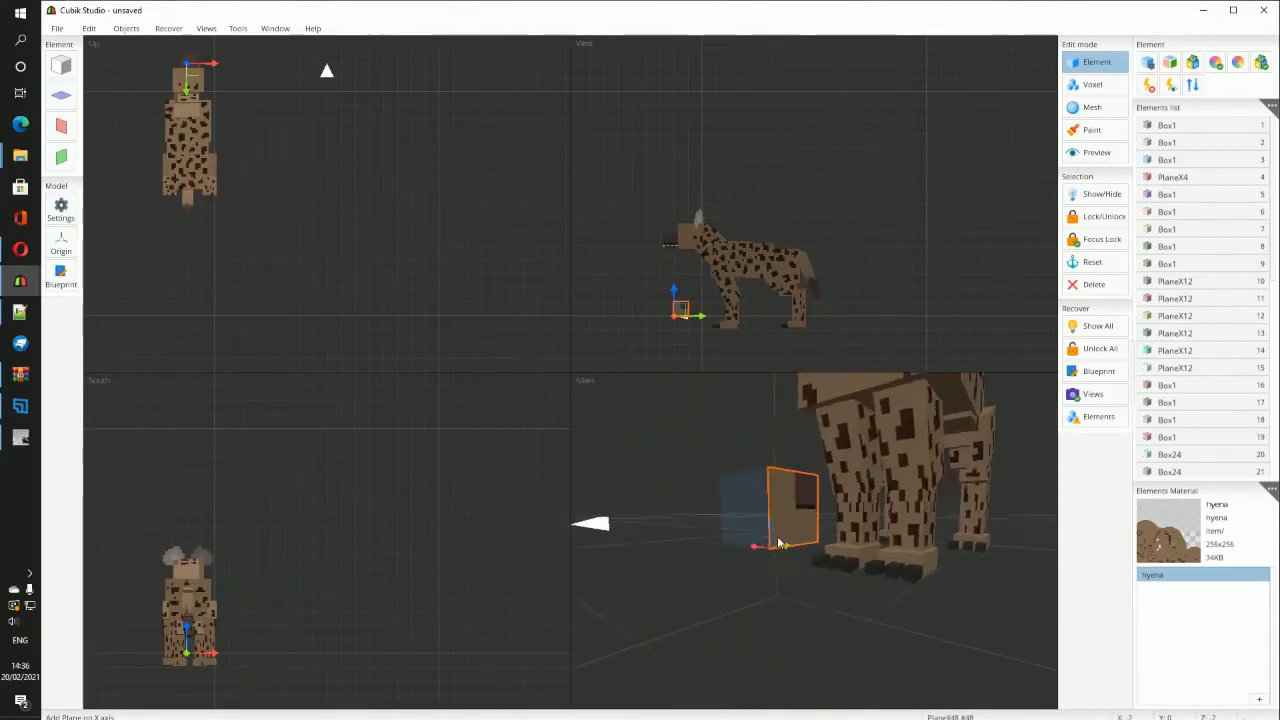
scroll(778, 541, up, 2)
Step: Move the new plane's west-face UV area onto the plain light grey part of the hyena texture
click(1192, 64)
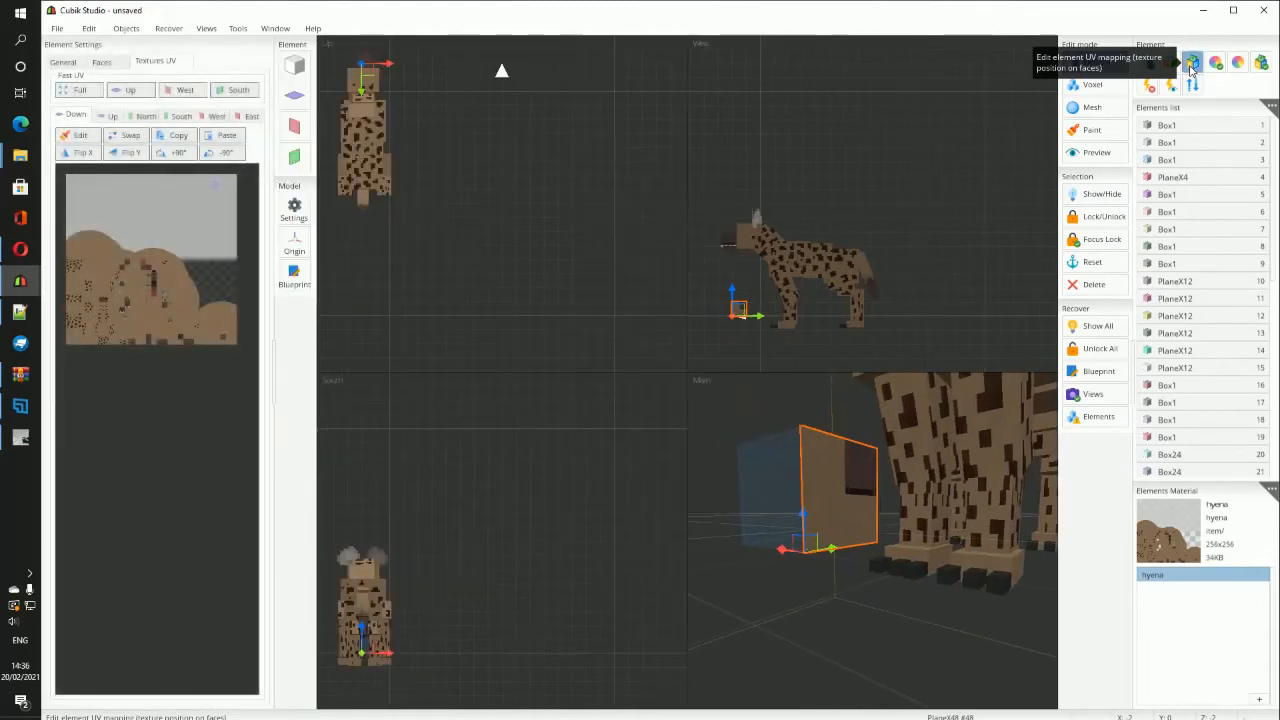
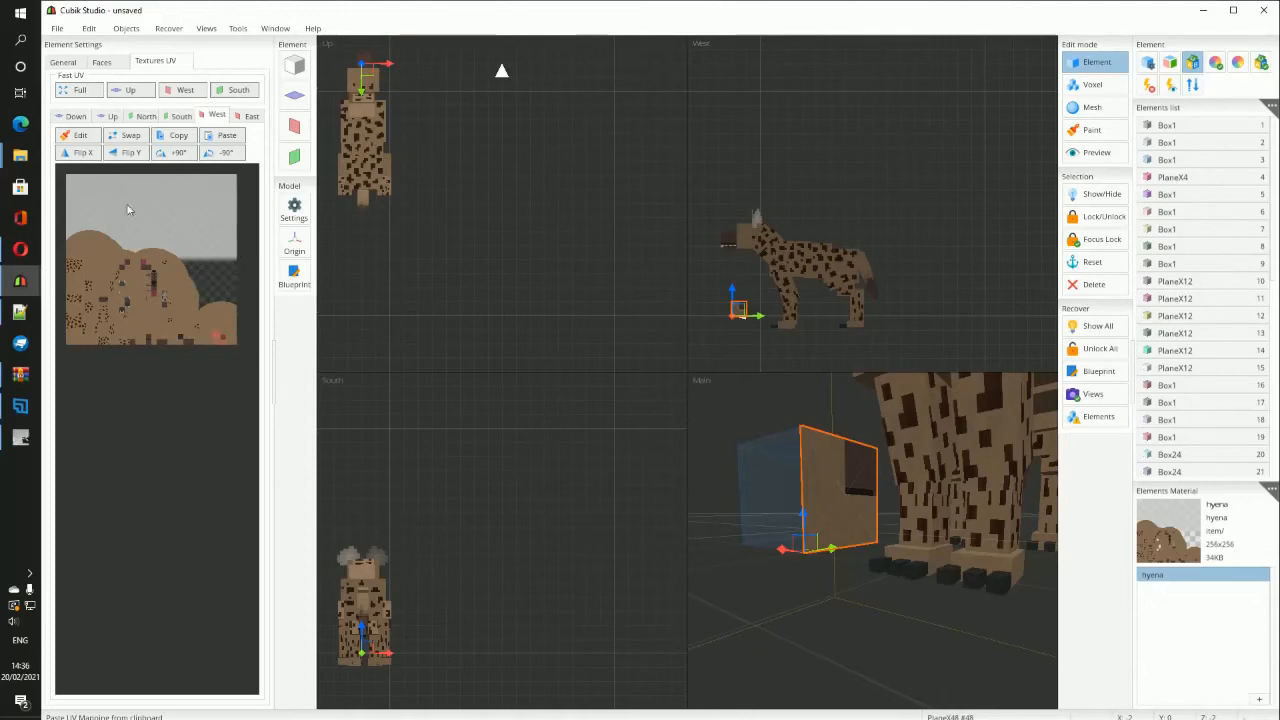
drag(205, 203, 185, 108)
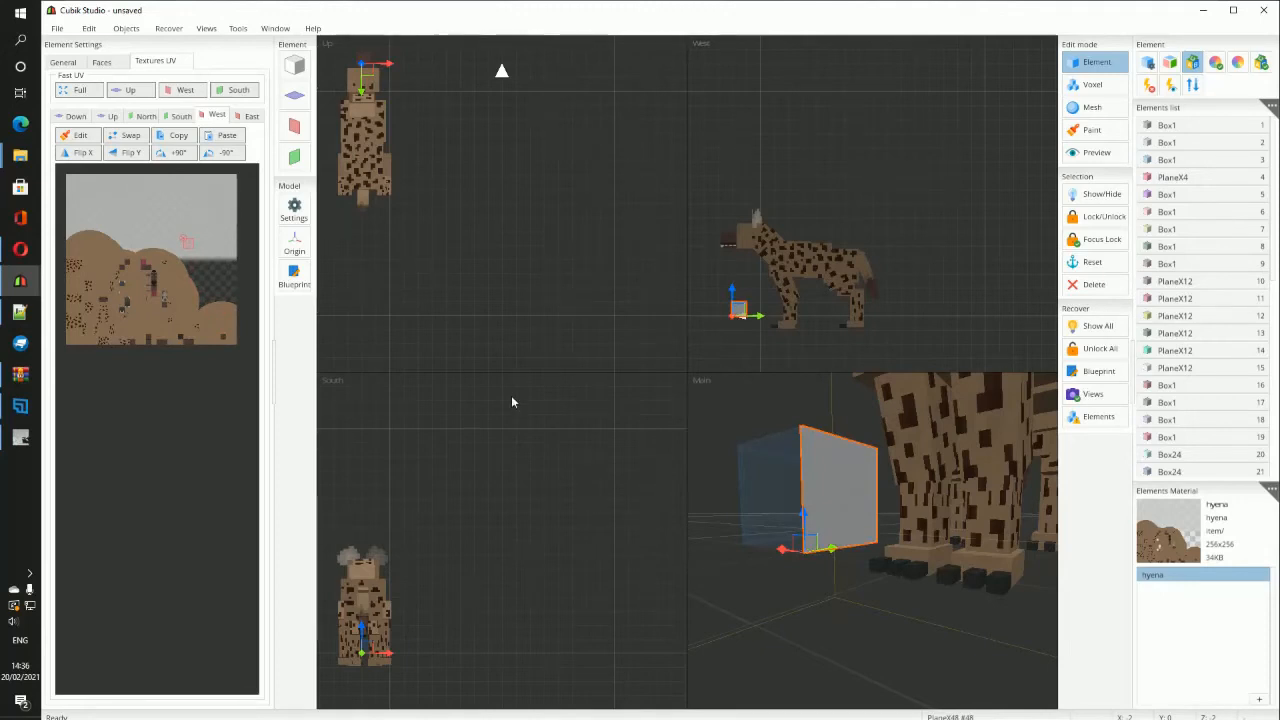
middle_drag(885, 543, 882, 554)
scroll(780, 557, up, 3)
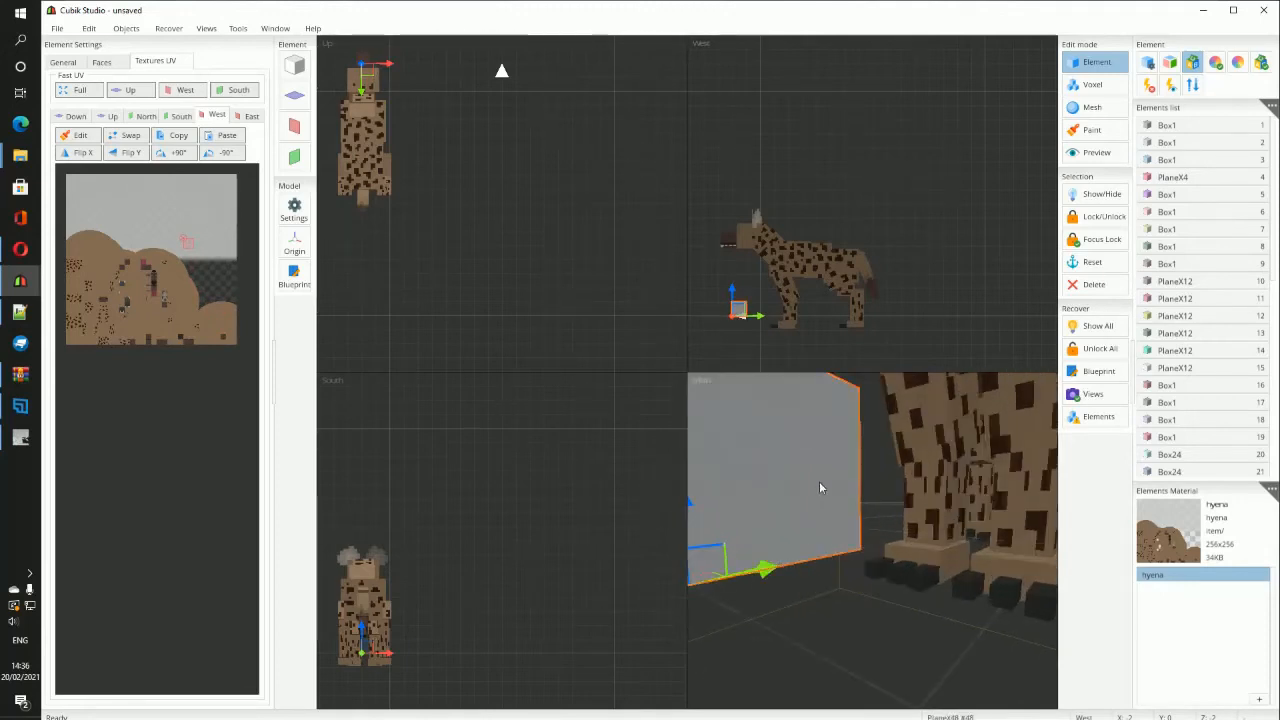
scroll(819, 487, down, 3)
mouse_move(838, 518)
middle_down()
mouse_move(866, 549)
mouse_move(795, 505)
middle_up()
scroll(856, 550, up, 3)
scroll(840, 532, down, 4)
Step: Draw a squiggle on the grey plane with the pencil in blue #00B5FFFF
click(1092, 130)
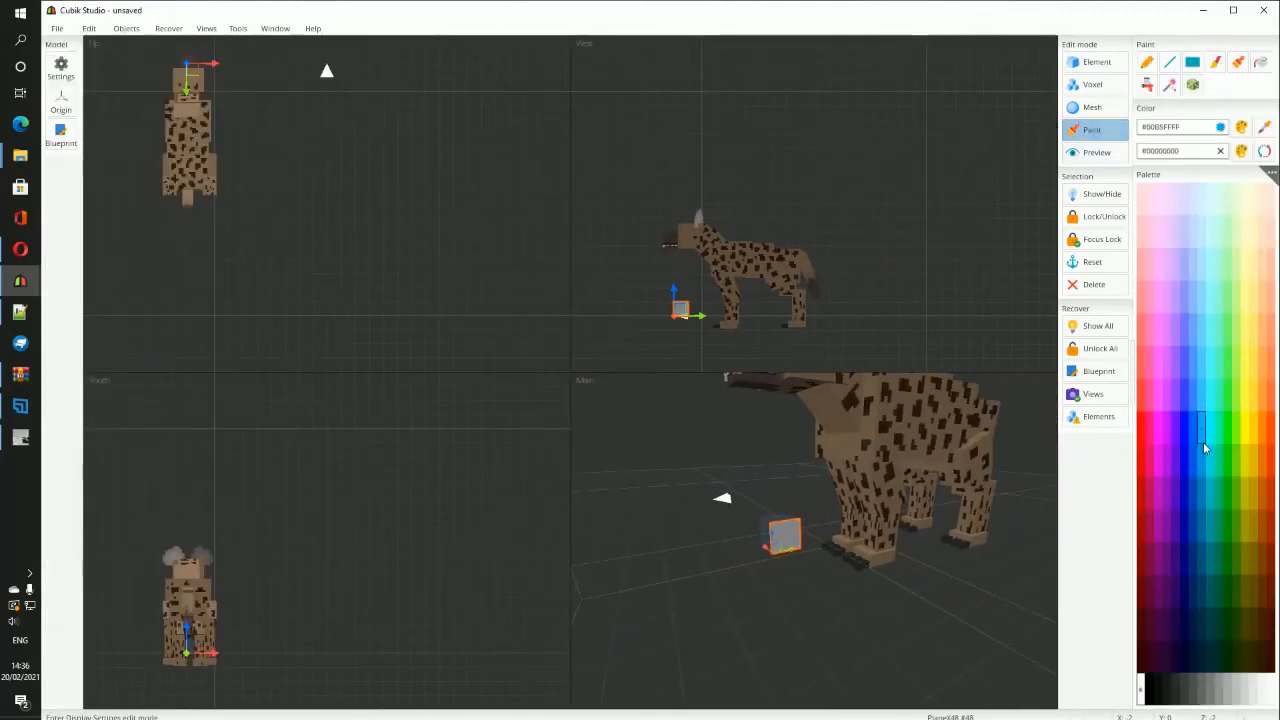
click(1147, 63)
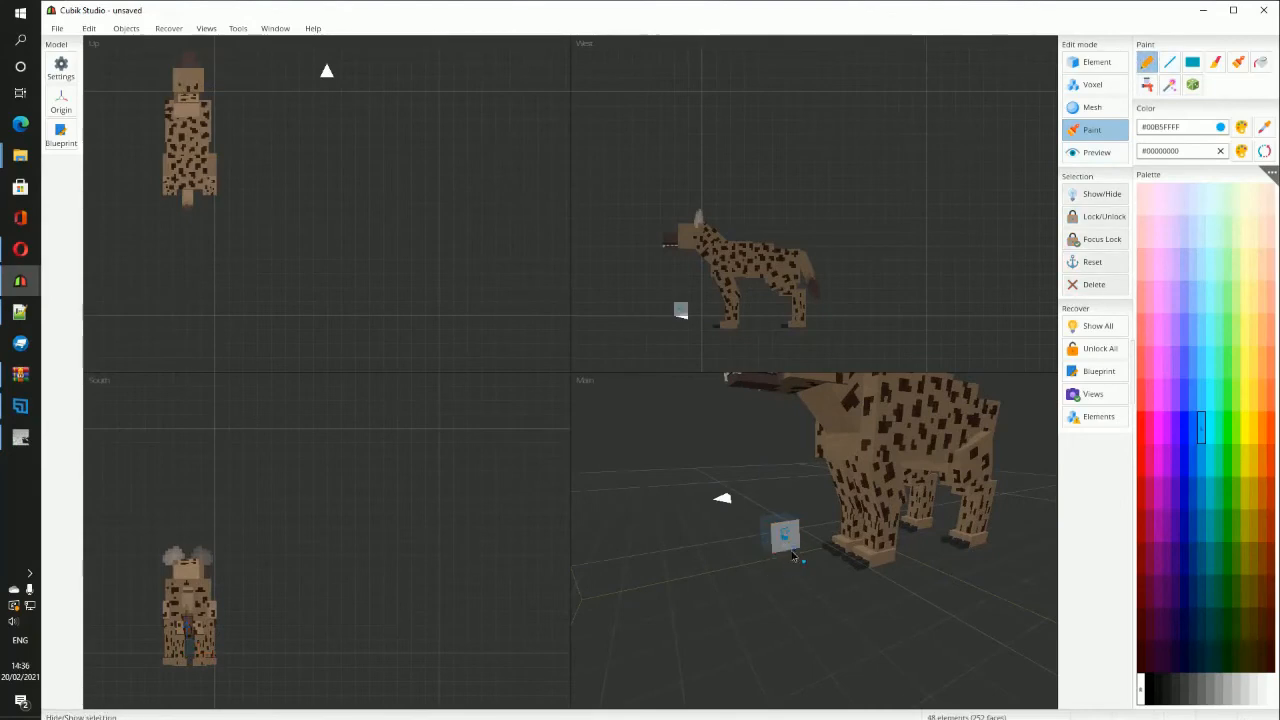
scroll(787, 543, up, 3)
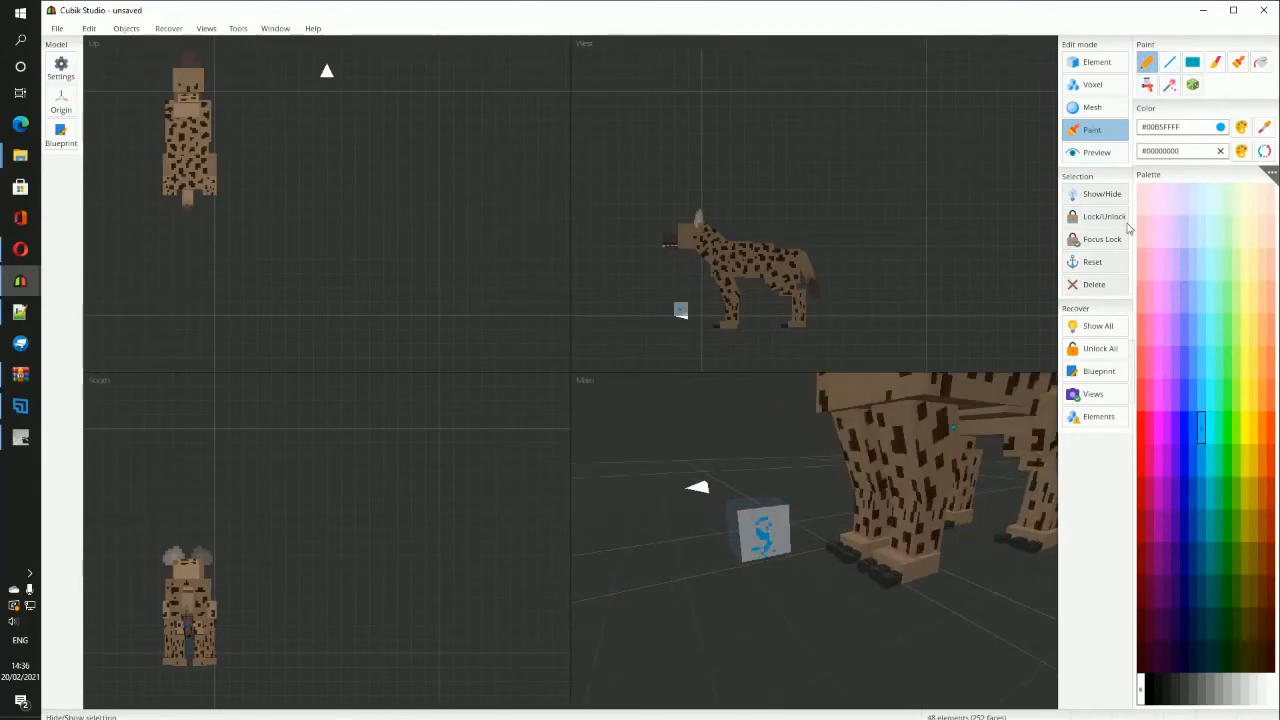
Step: Select the painted plane in its UV mapping settings and examine the blue squiggle on the hyena texture
click(1090, 62)
click(1207, 66)
click(740, 408)
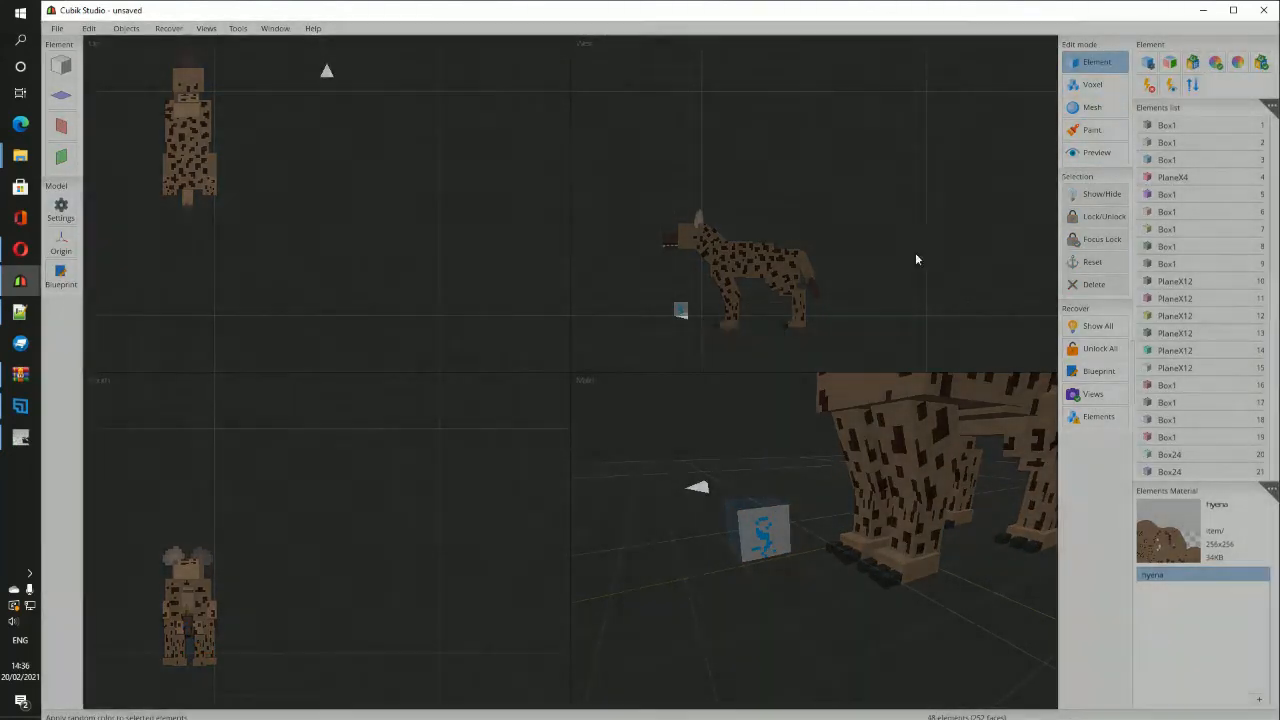
click(1193, 64)
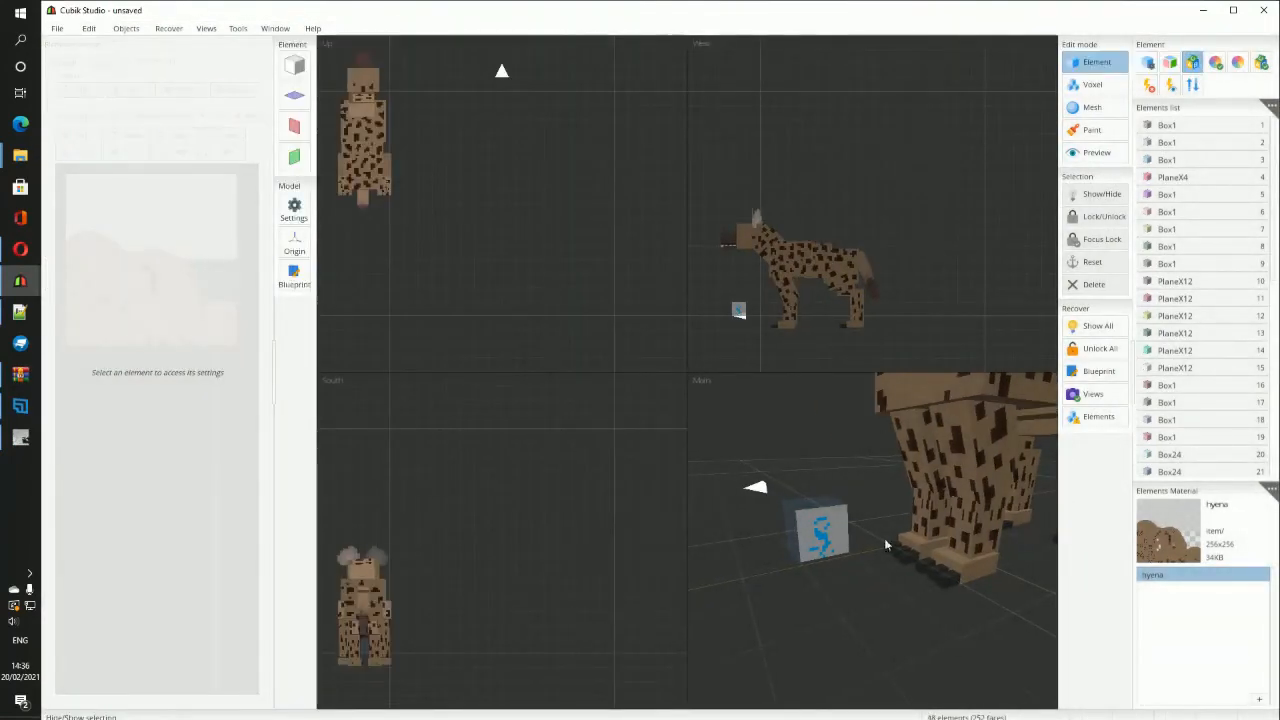
click(820, 548)
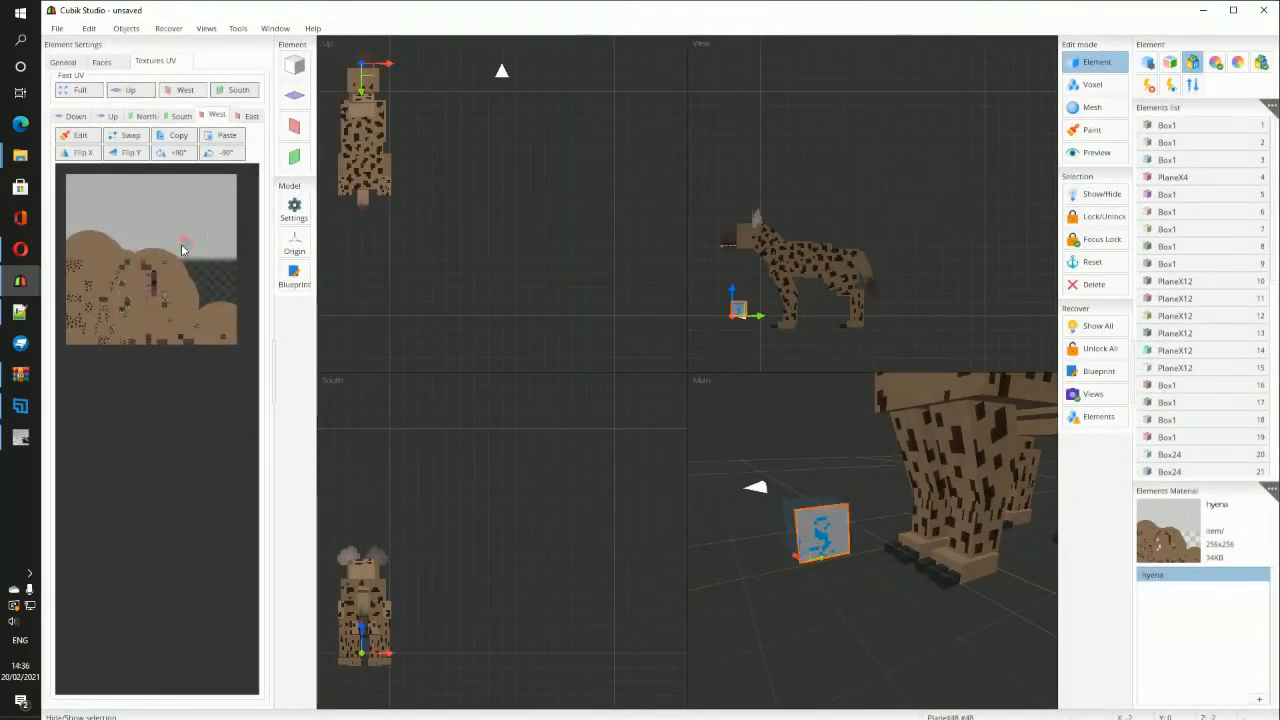
scroll(182, 249, up, 2)
scroll(246, 288, down, 1)
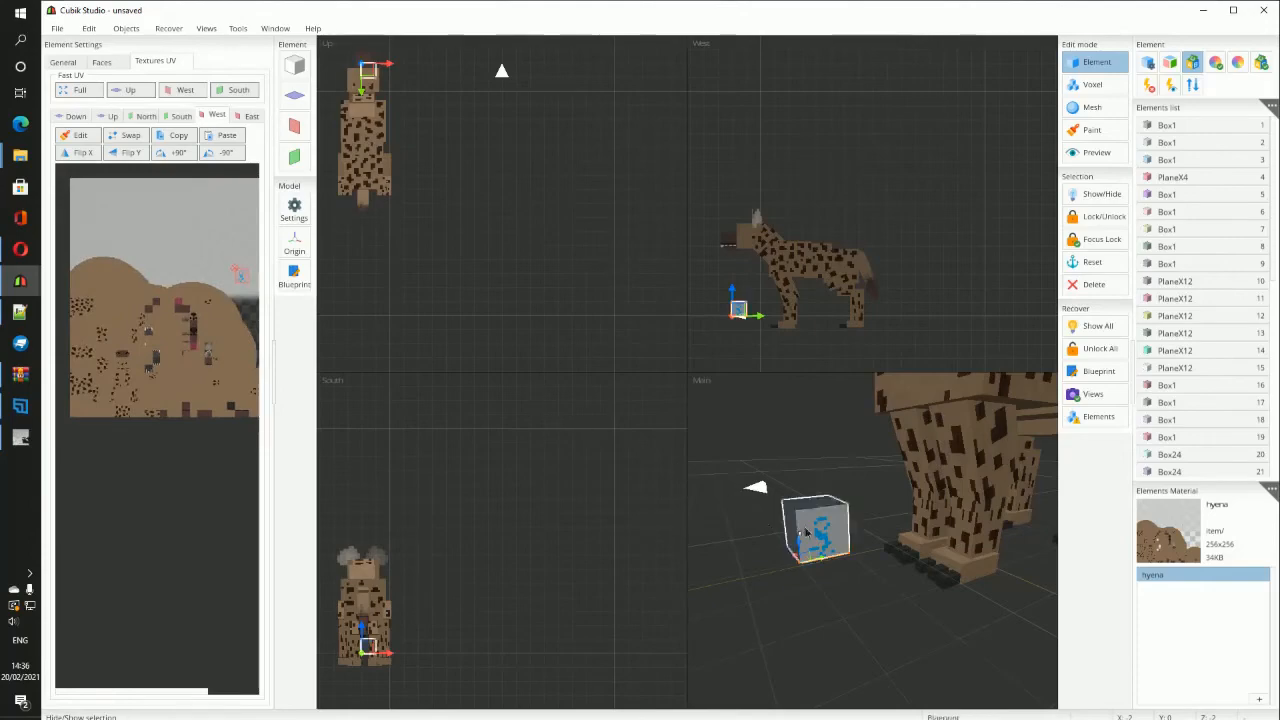
Step: Delete the painted plane in front of the hyena and close the UV mapping settings
middle_drag(806, 532, 791, 537)
scroll(857, 545, down, 2)
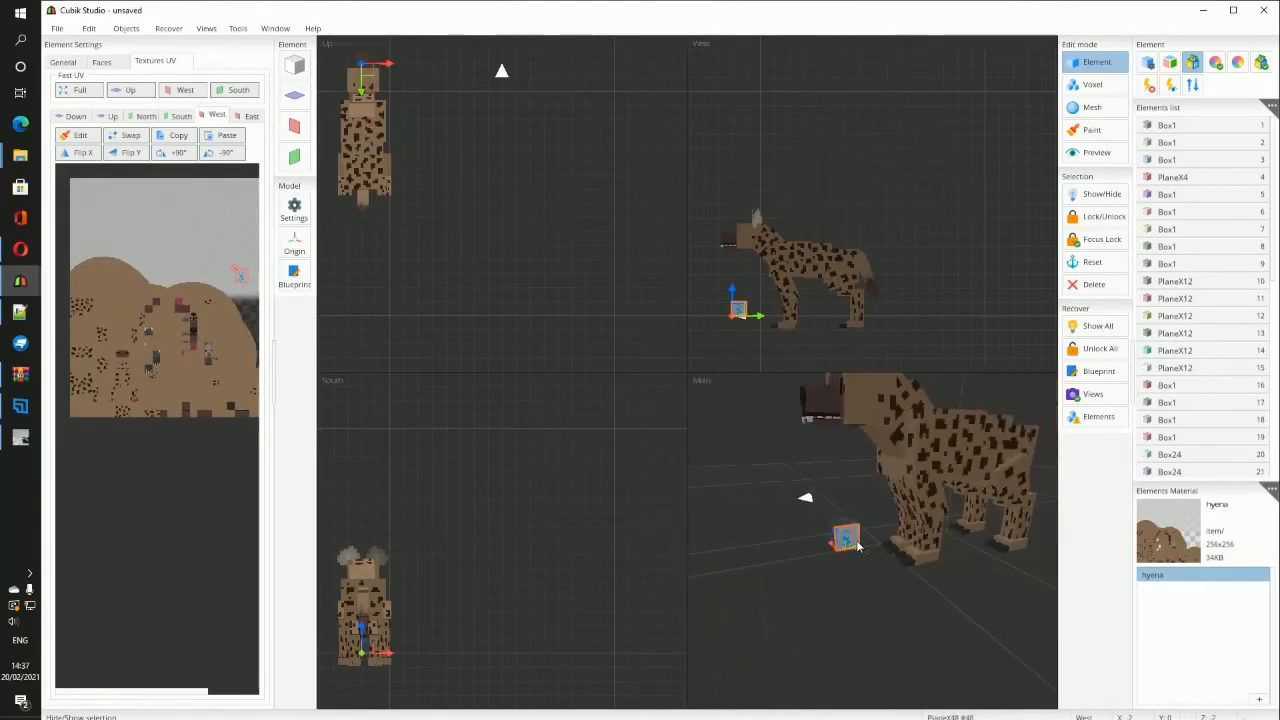
key(Delete)
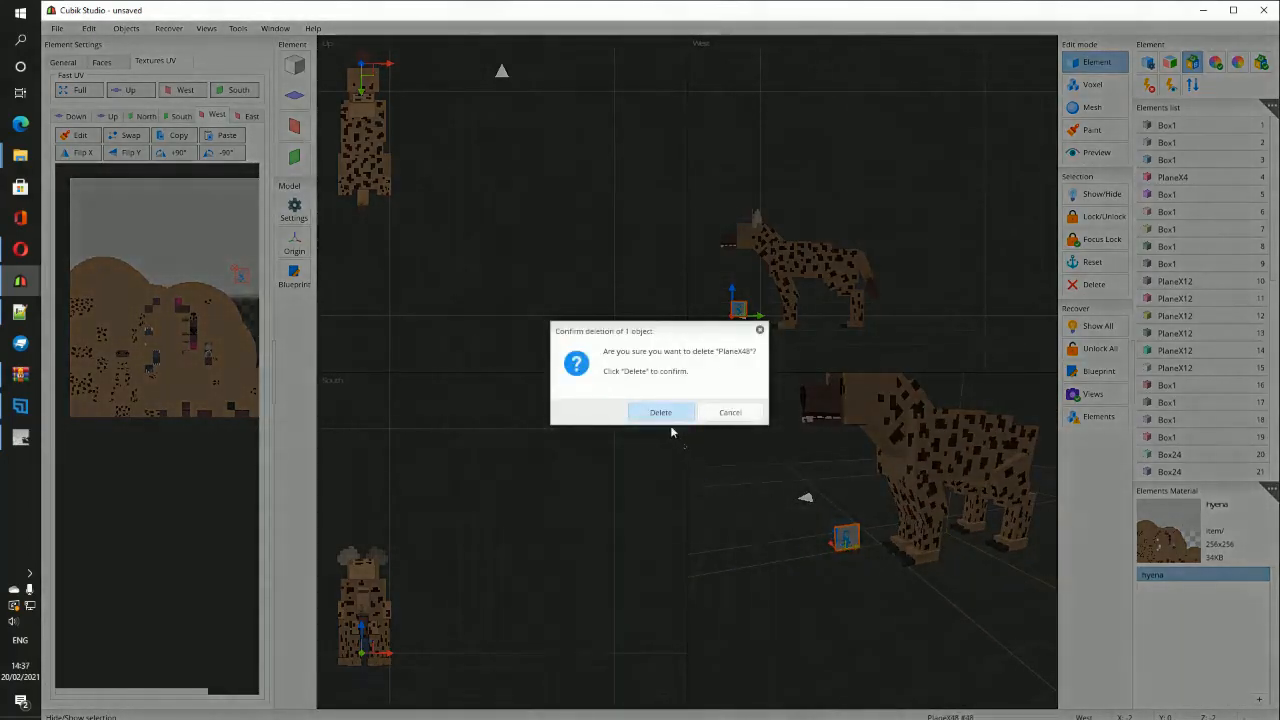
click(668, 413)
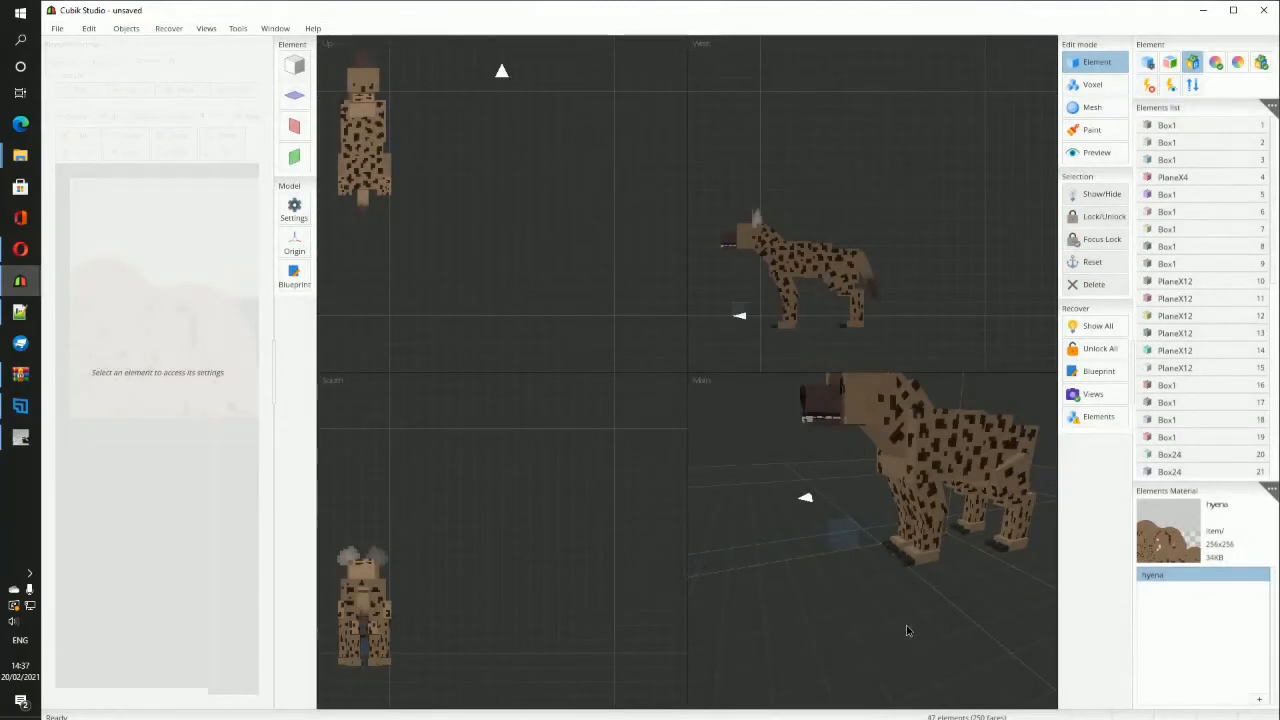
scroll(846, 590, down, 2)
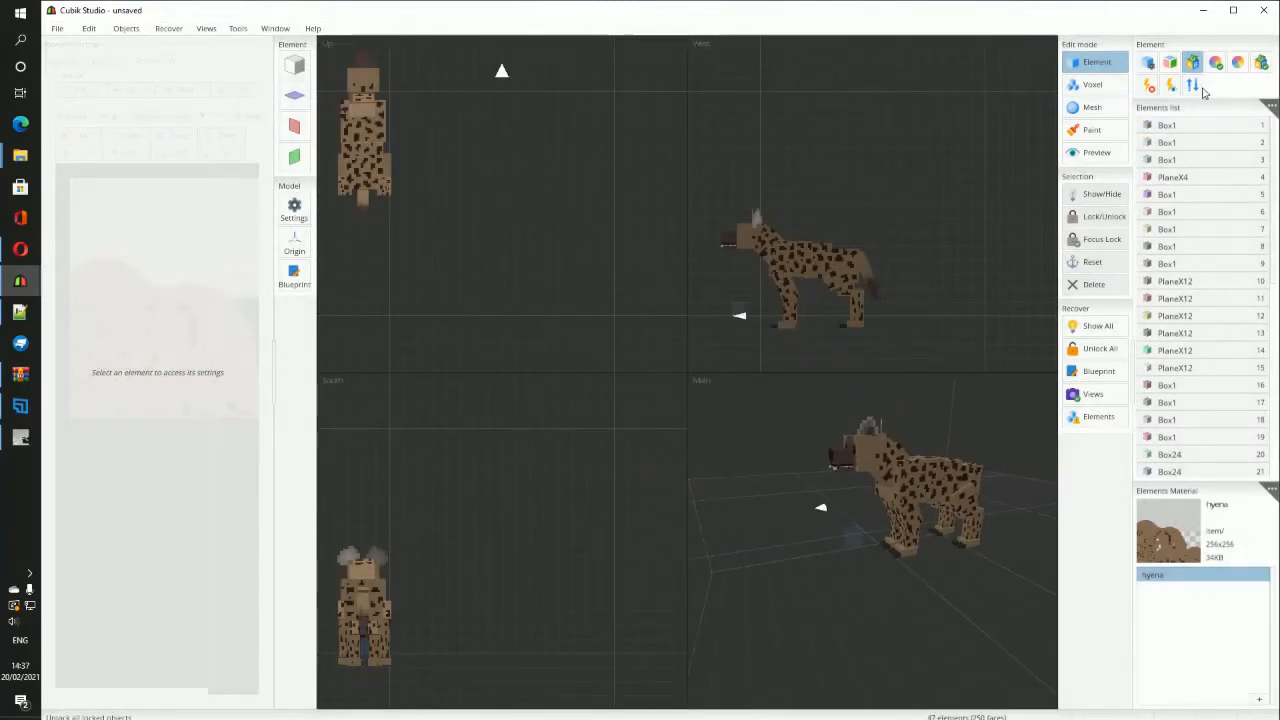
scroll(845, 584, up, 2)
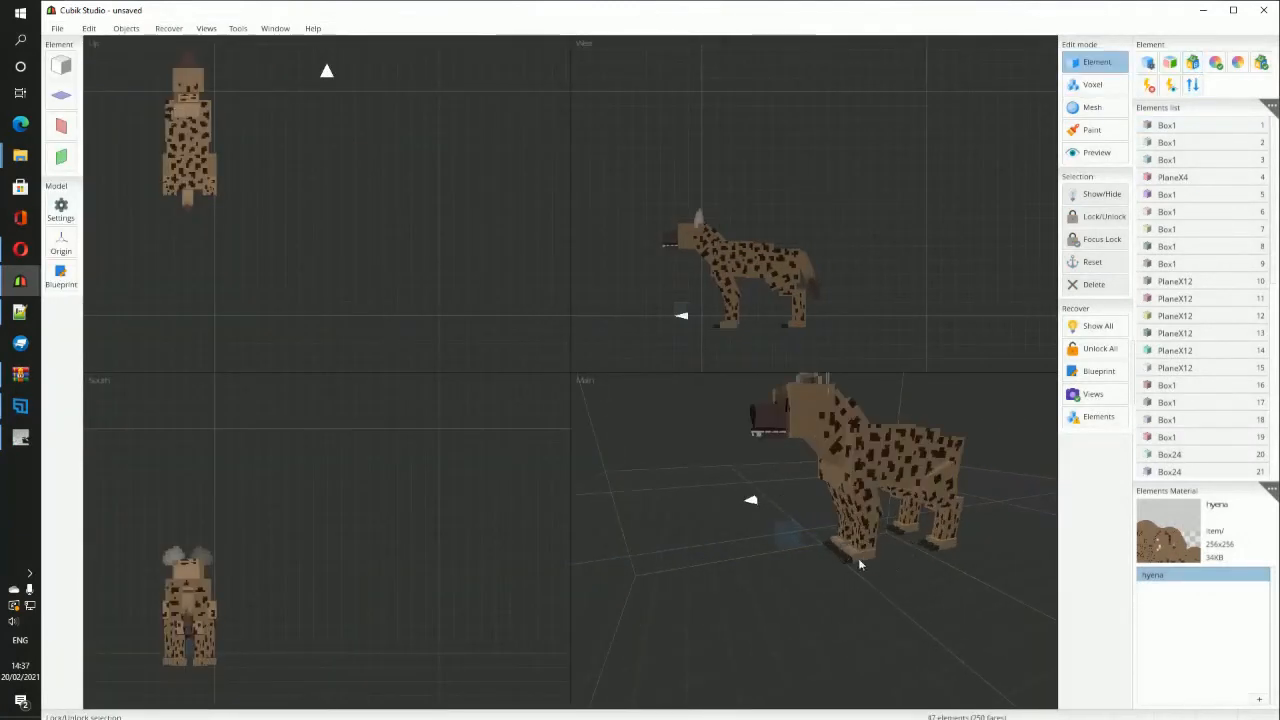
Step: Preview how the hyena displays in the first-person right and left hands, the third-person left hand, on the head and in the GUI
click(1092, 158)
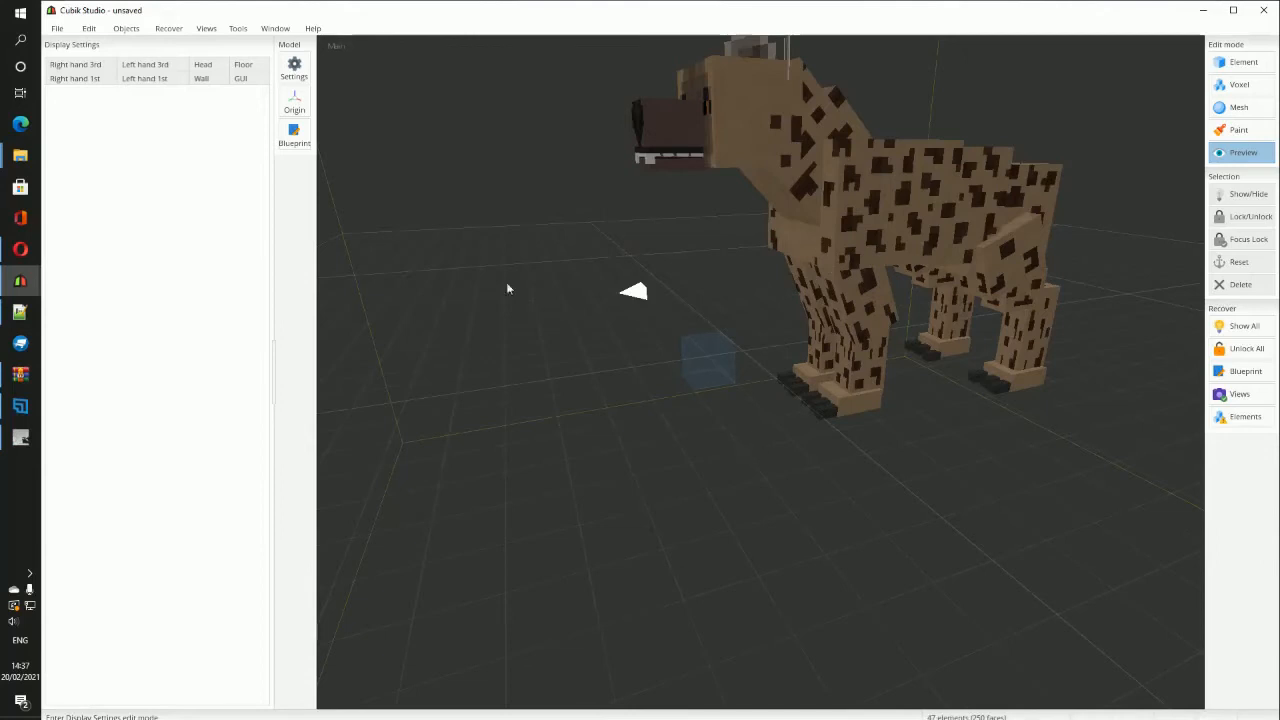
click(97, 78)
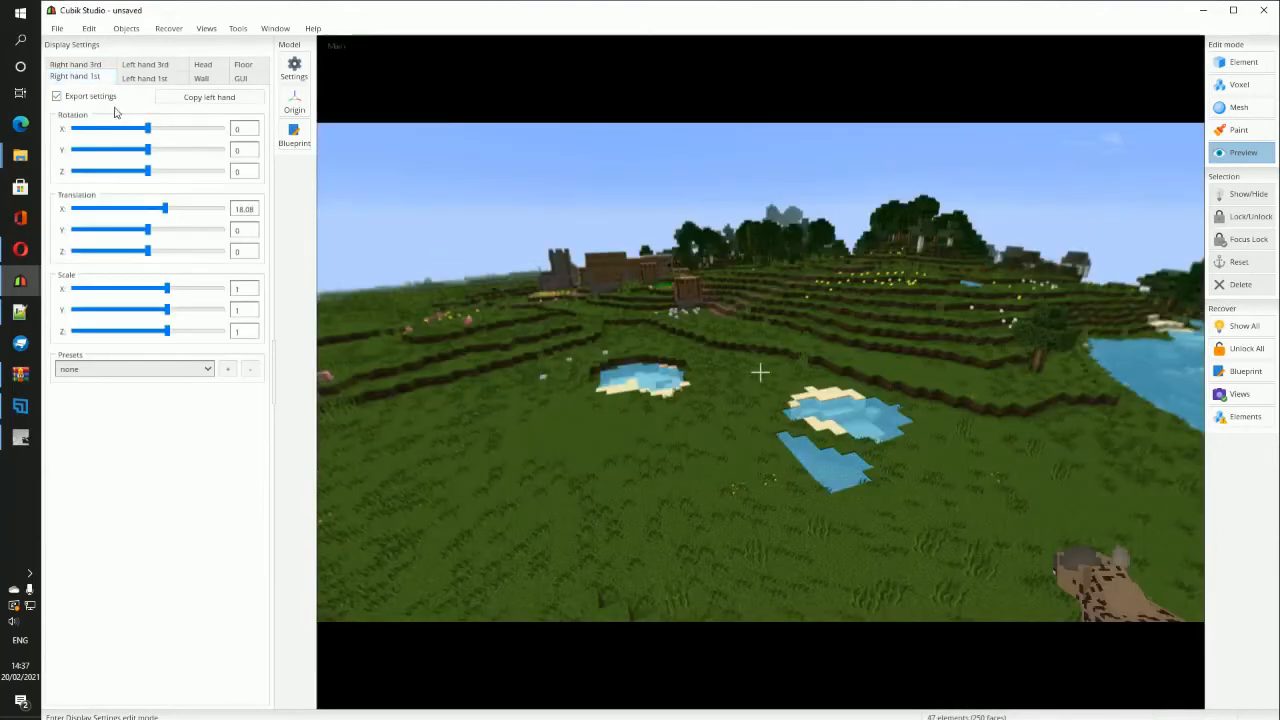
click(142, 80)
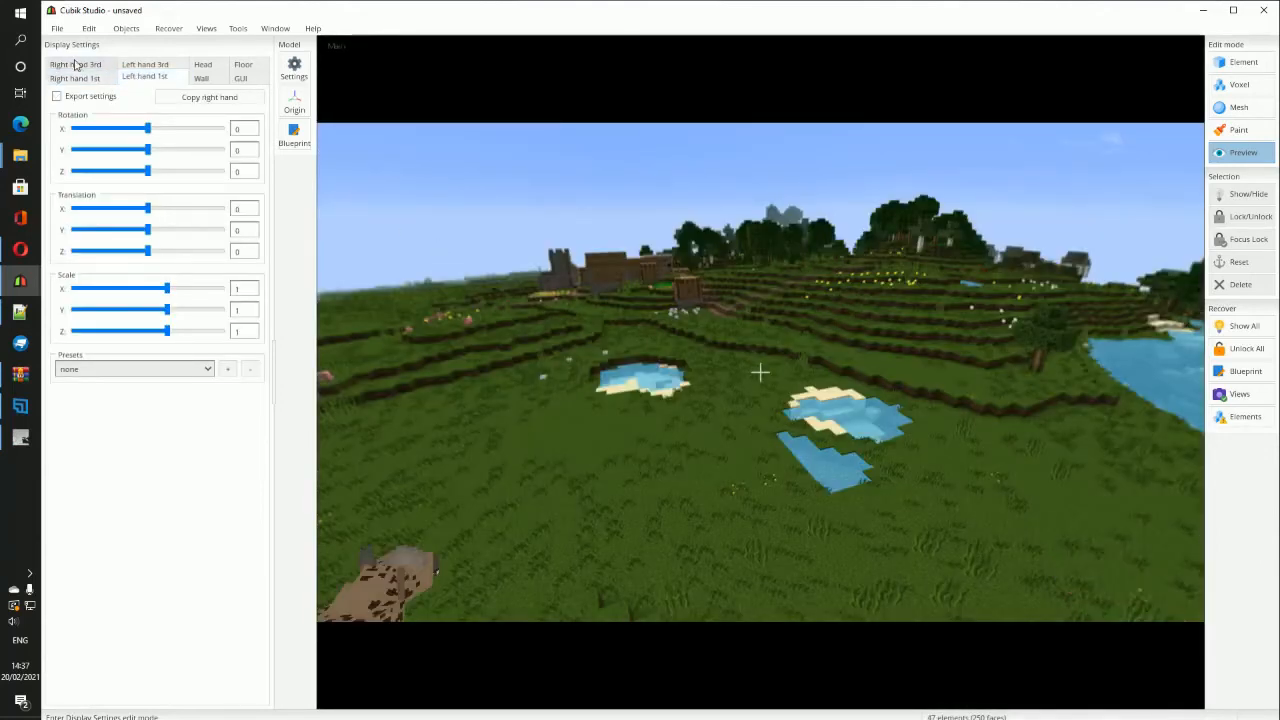
click(160, 64)
click(203, 79)
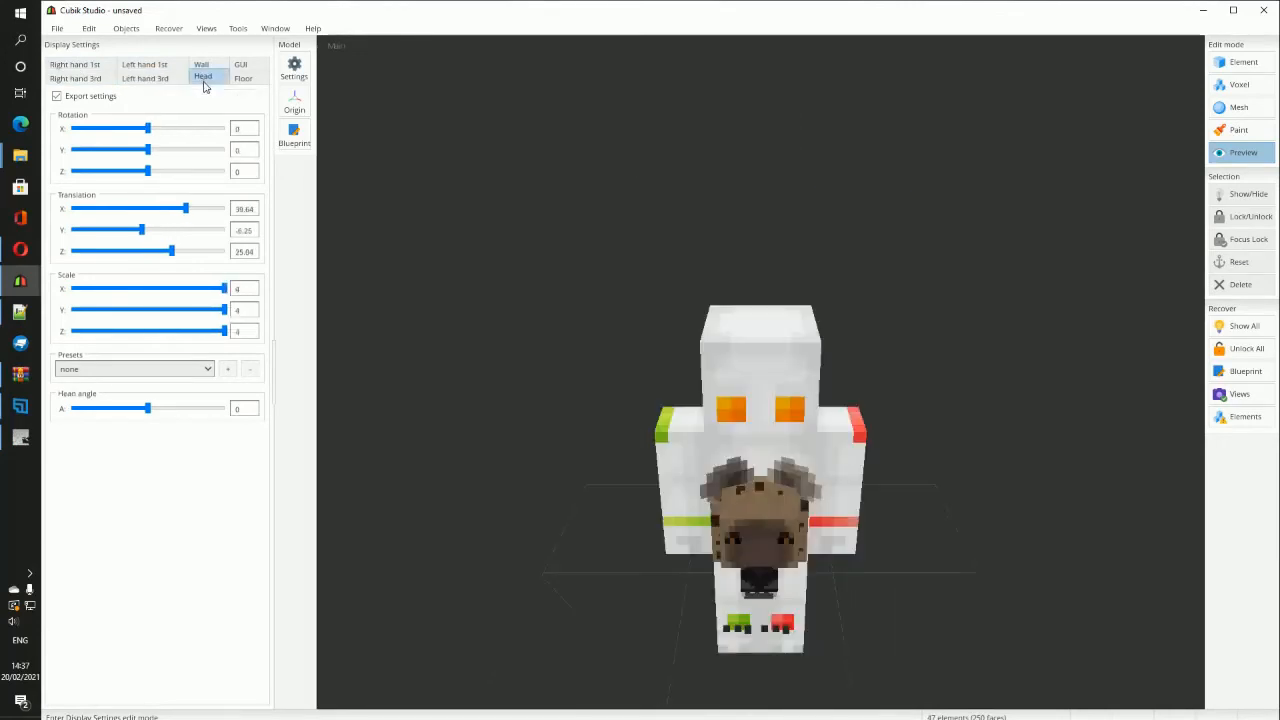
click(253, 66)
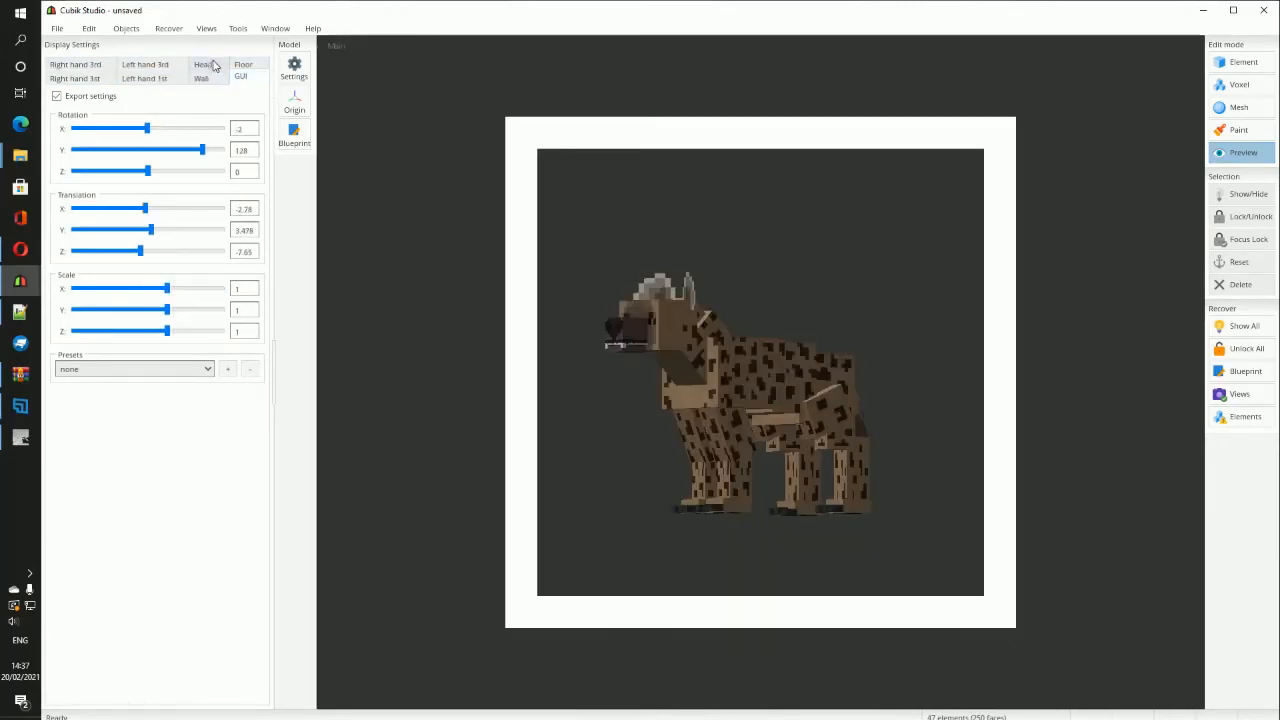
click(203, 78)
click(207, 65)
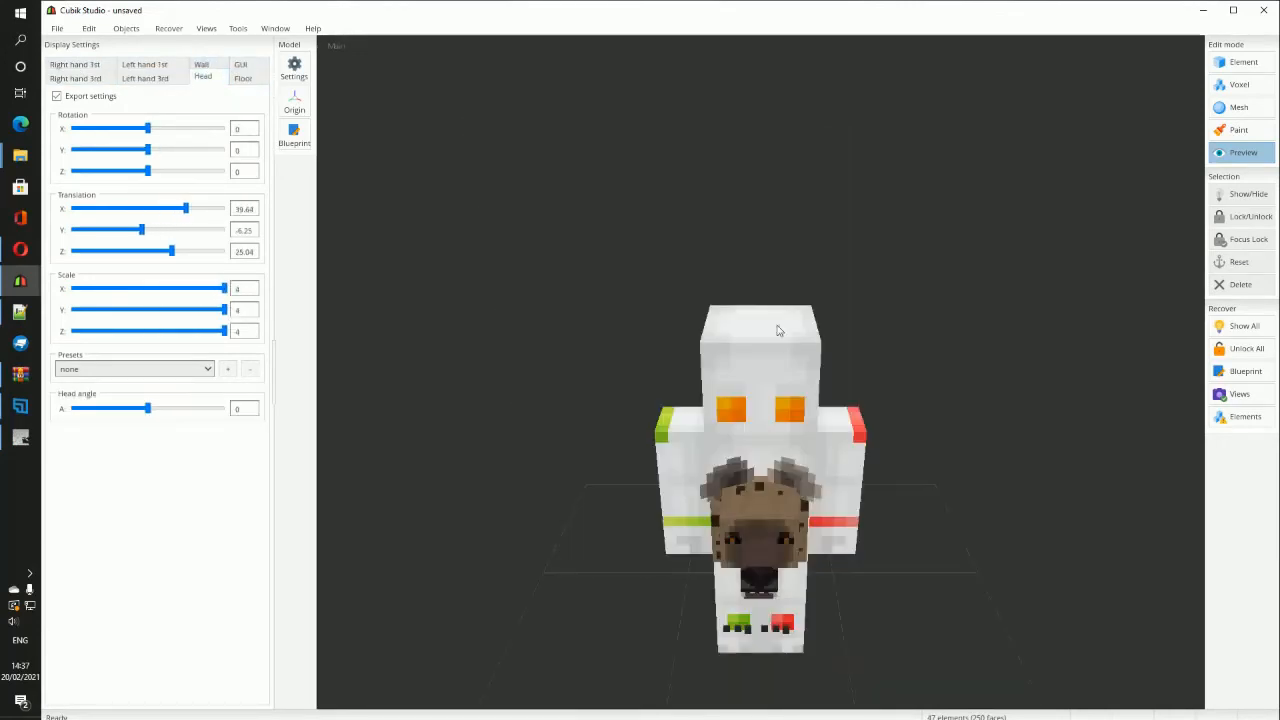
Step: Save the head display settings as a preset named canine, and preview the hyena's floor display
click(227, 369)
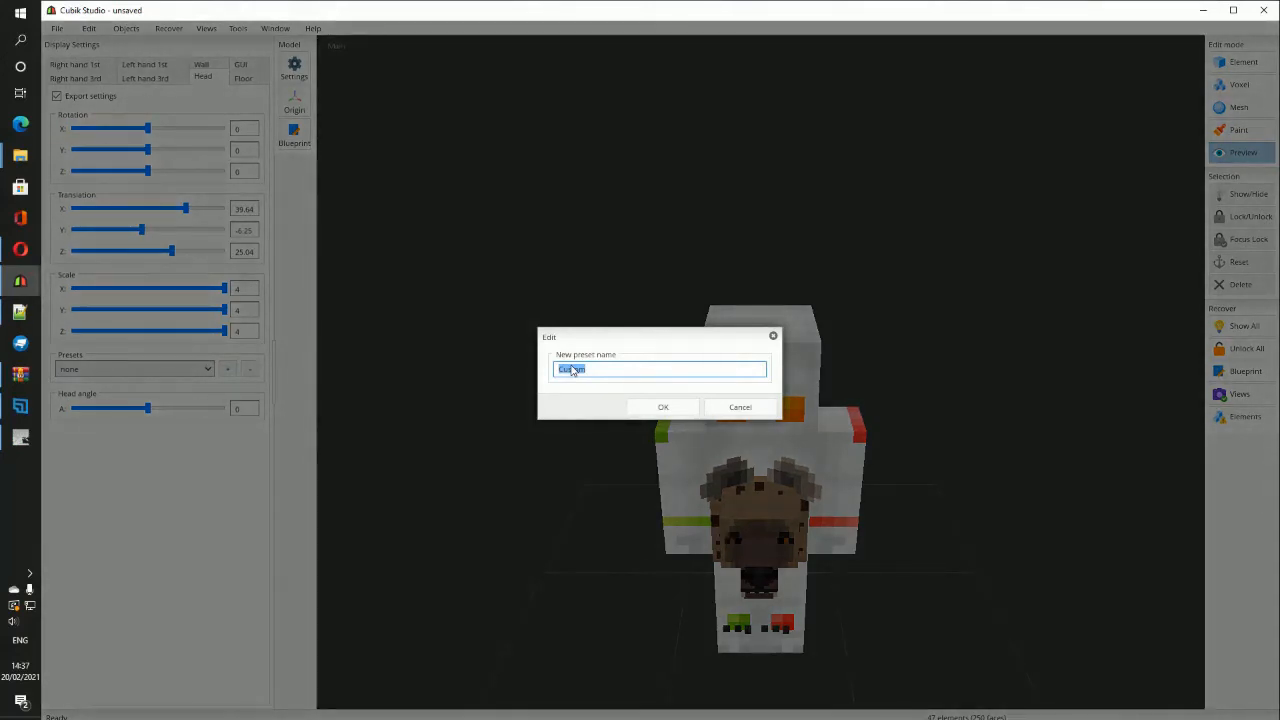
click(687, 411)
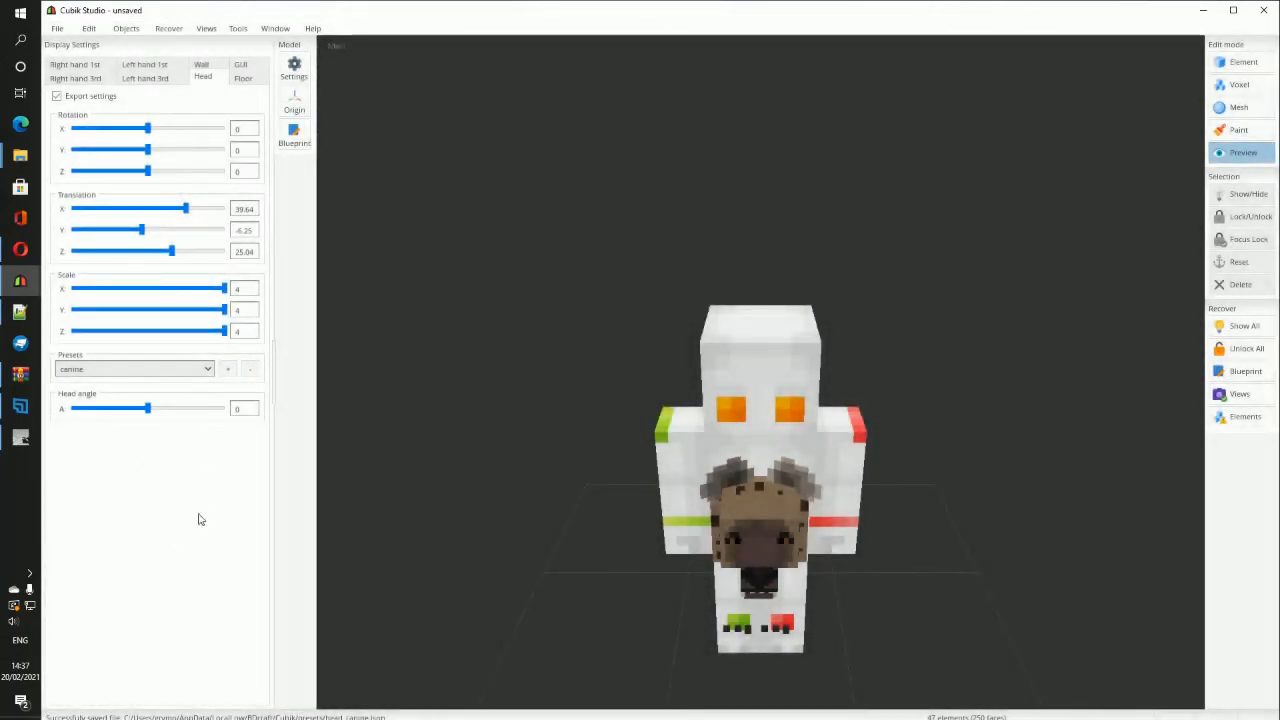
click(254, 80)
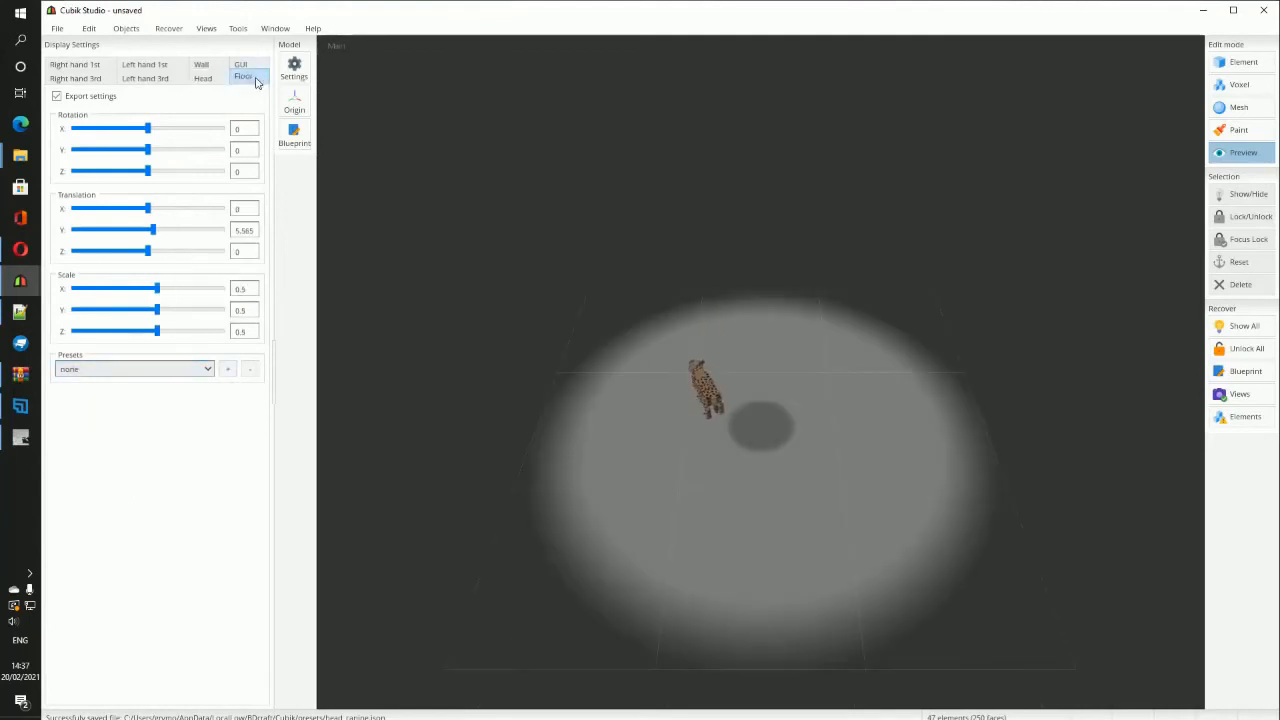
click(203, 78)
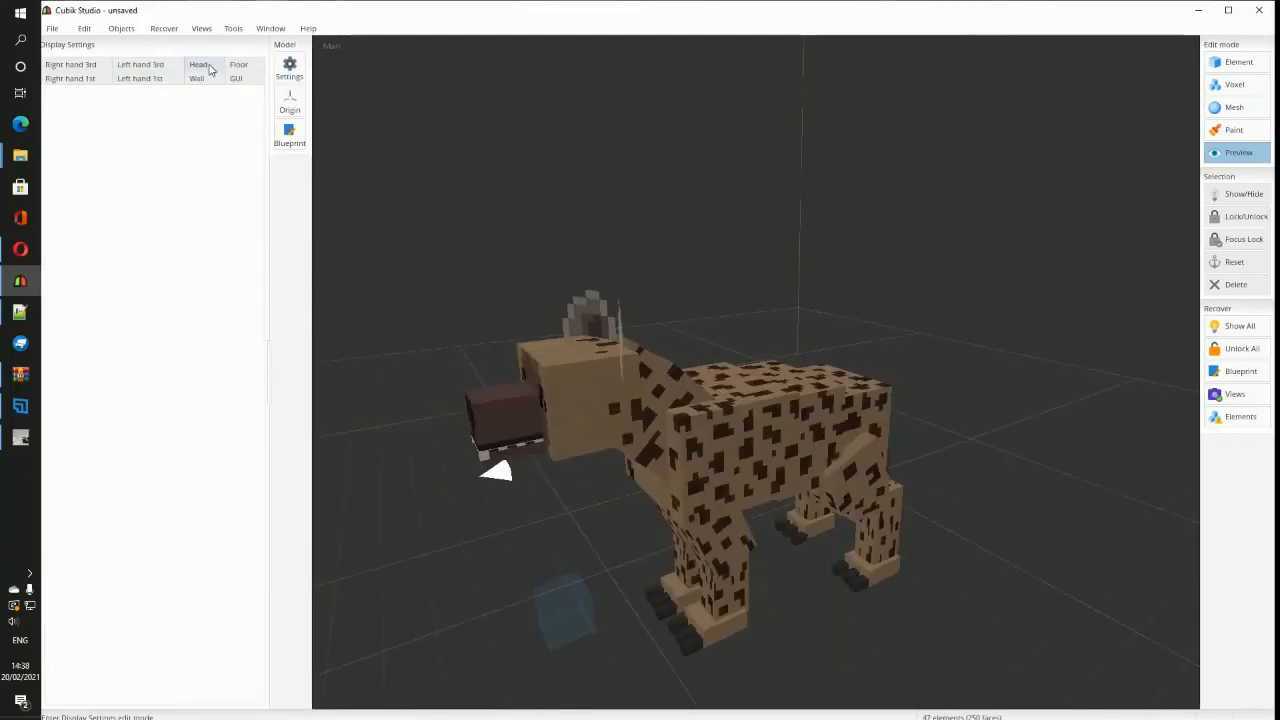
Step: Compare how the hyena displays on the player's head and in the third-person left hand
click(209, 71)
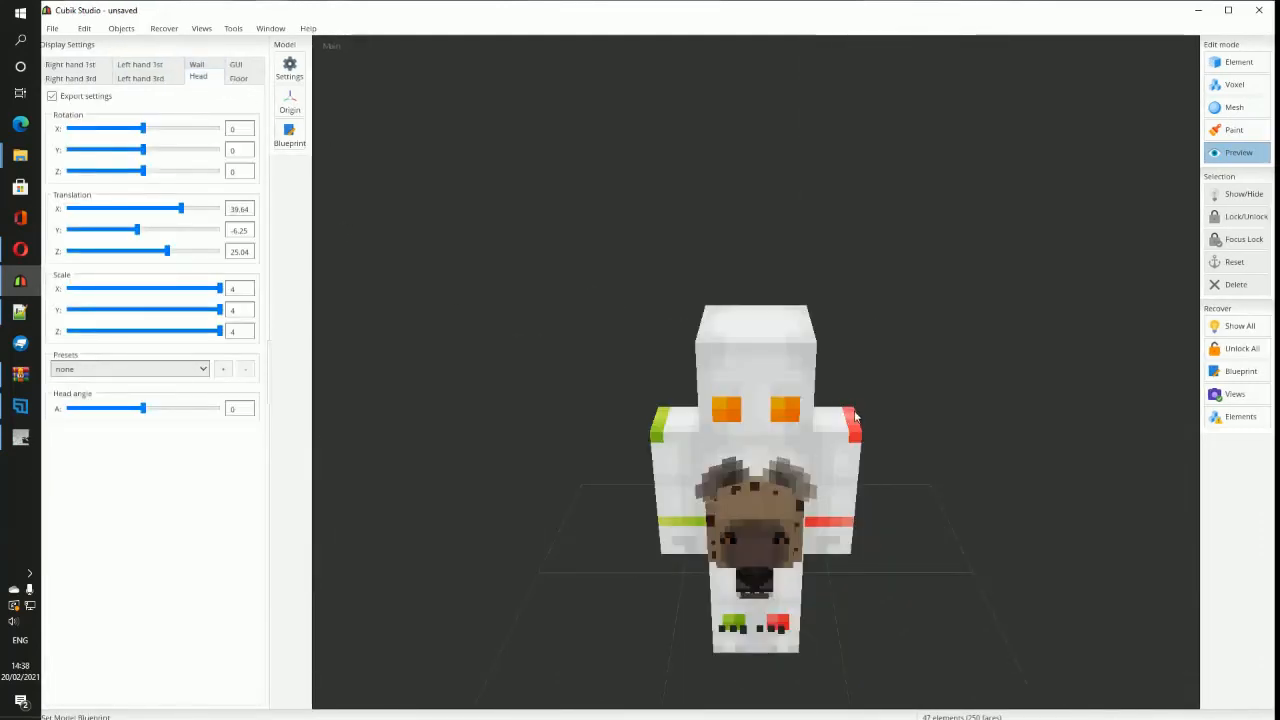
middle_drag(855, 416, 710, 388)
scroll(808, 474, up, 3)
middle_drag(808, 474, 860, 432)
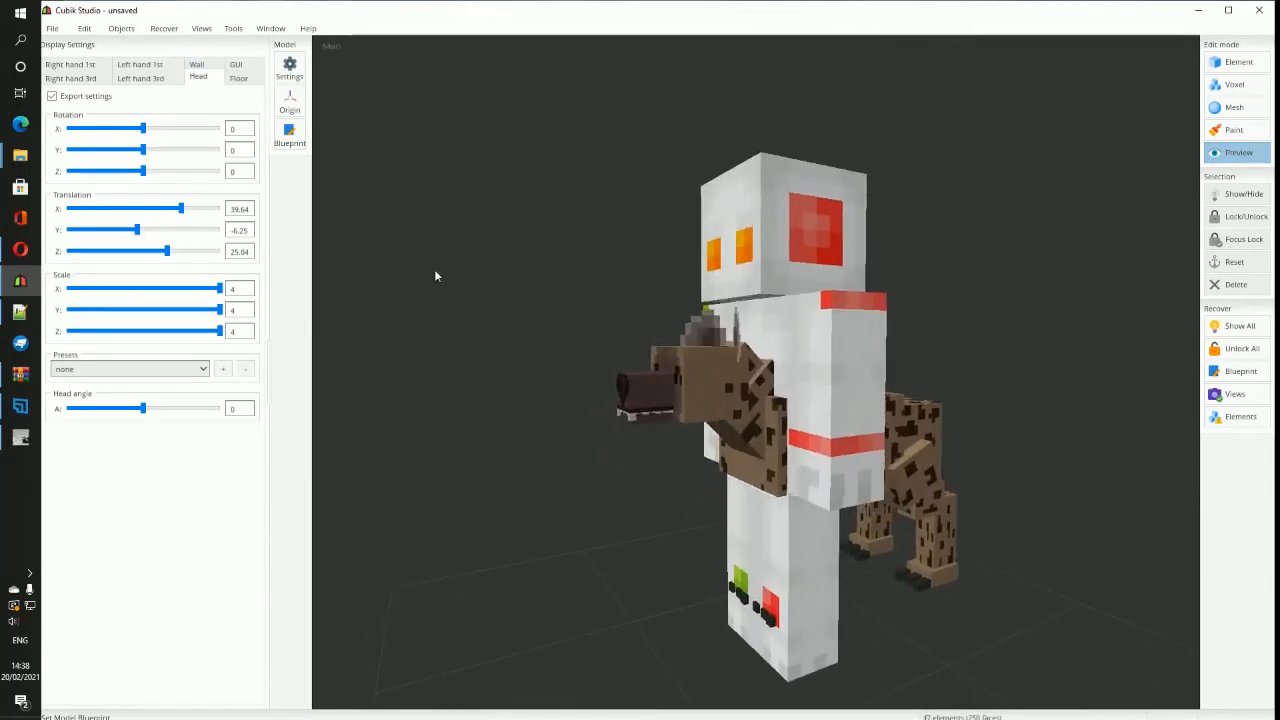
click(163, 80)
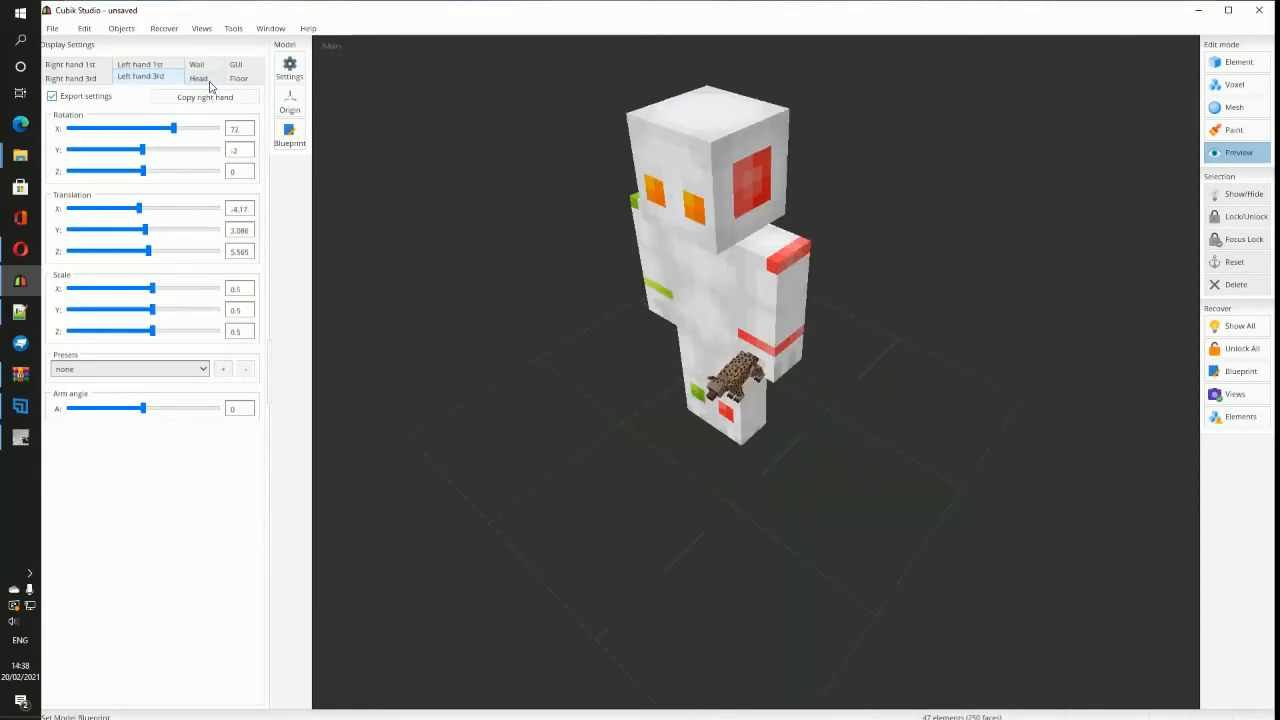
click(209, 80)
middle_drag(803, 509, 798, 592)
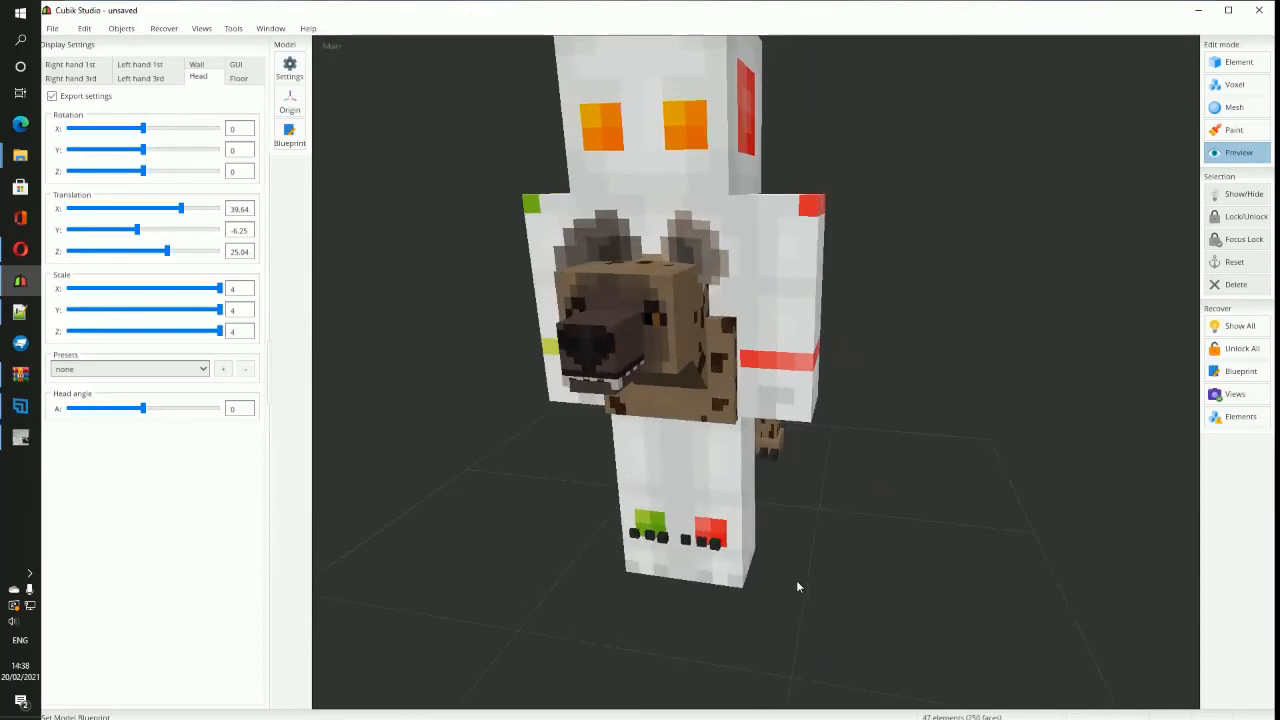
Step: Examine the hyena's head display on the player figure from the front and from both sides
scroll(834, 380, down, 2)
middle_drag(834, 380, 799, 349)
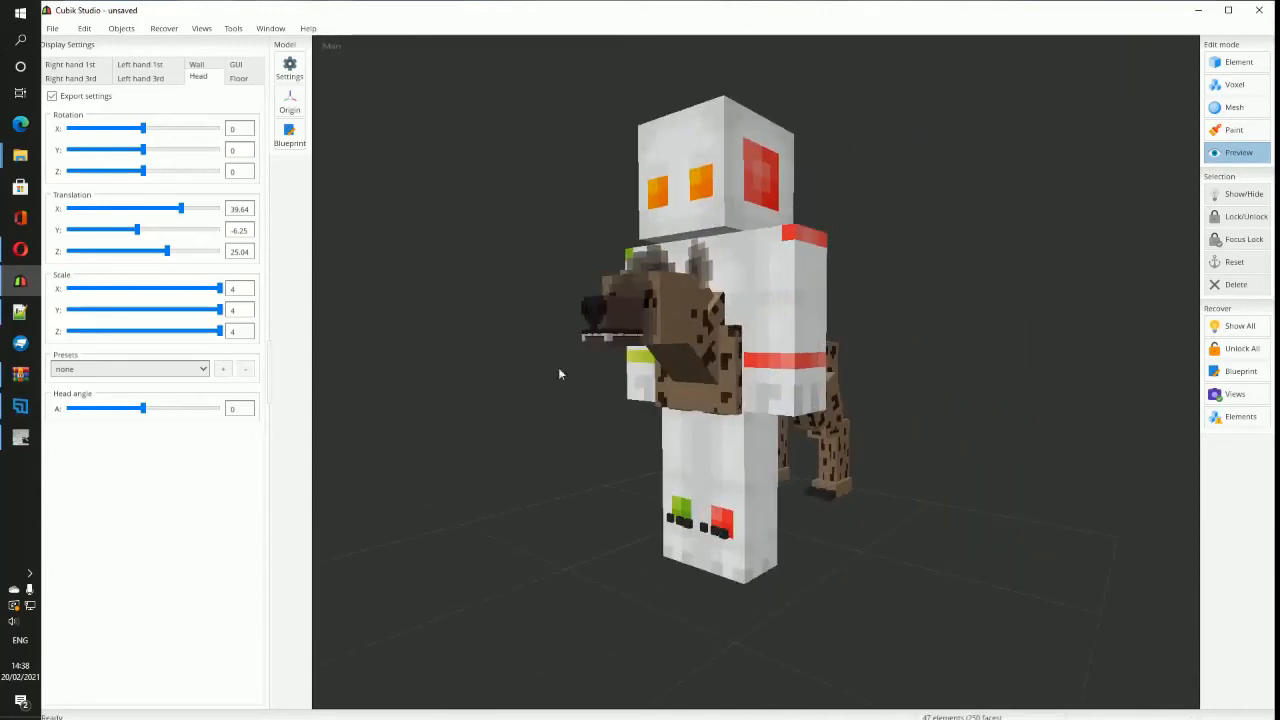
scroll(734, 516, down, 2)
middle_drag(736, 518, 823, 579)
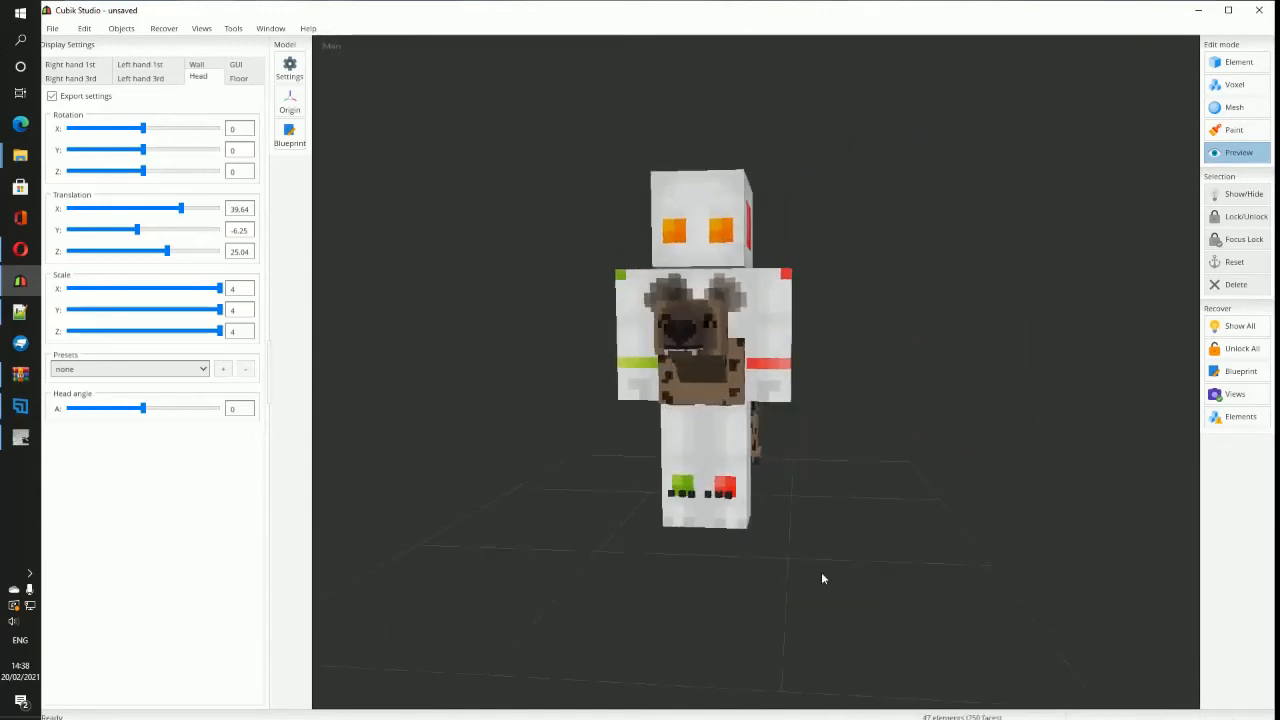
middle_drag(865, 460, 798, 472)
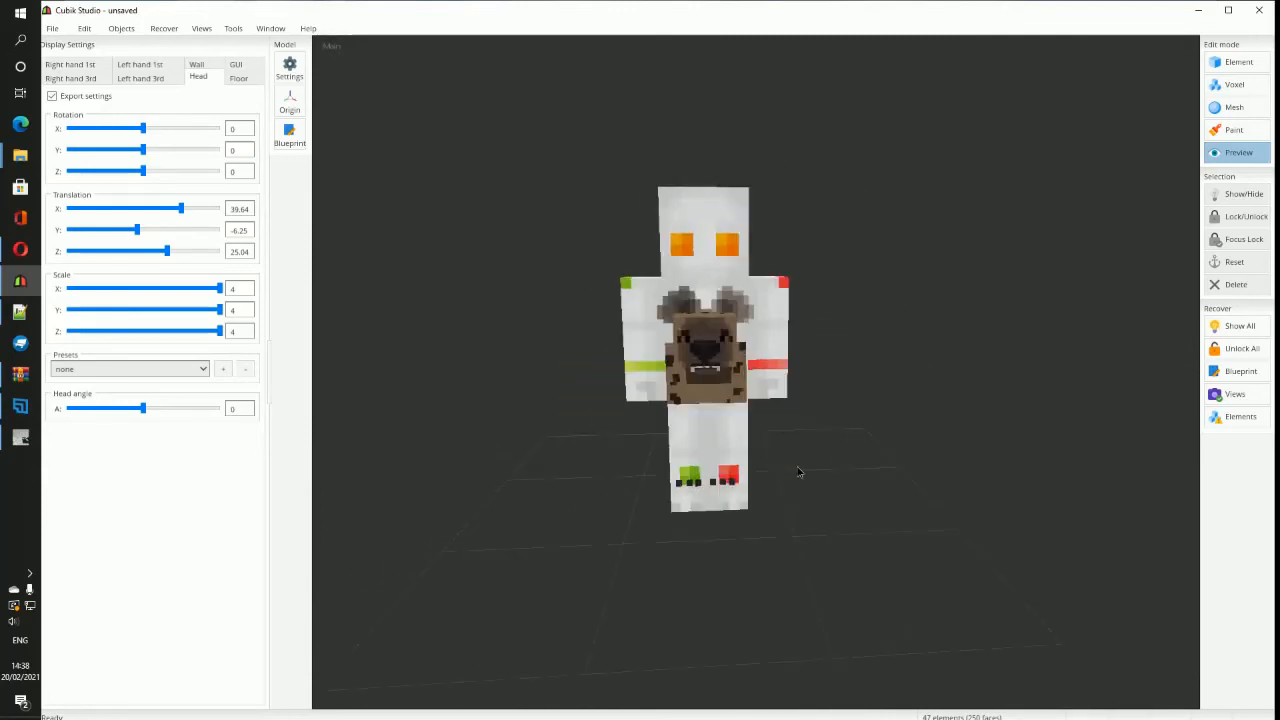
scroll(851, 449, up, 1)
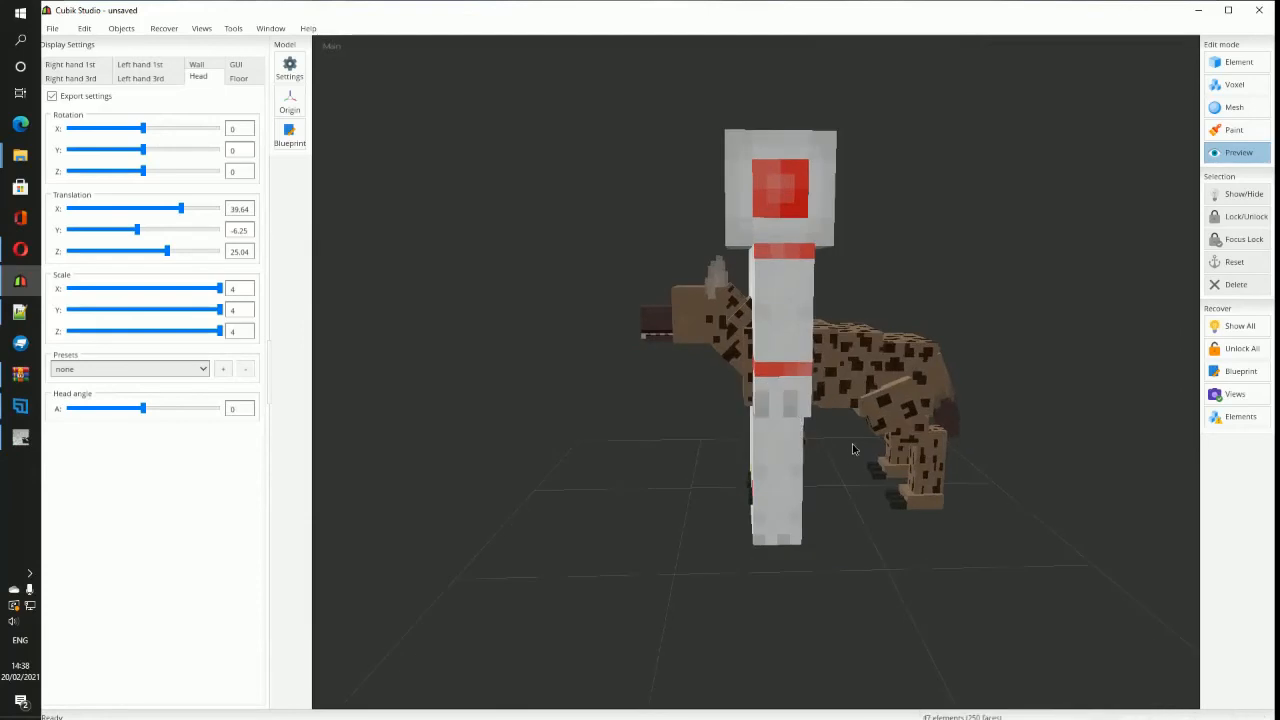
middle_drag(854, 449, 818, 388)
middle_drag(857, 460, 897, 459)
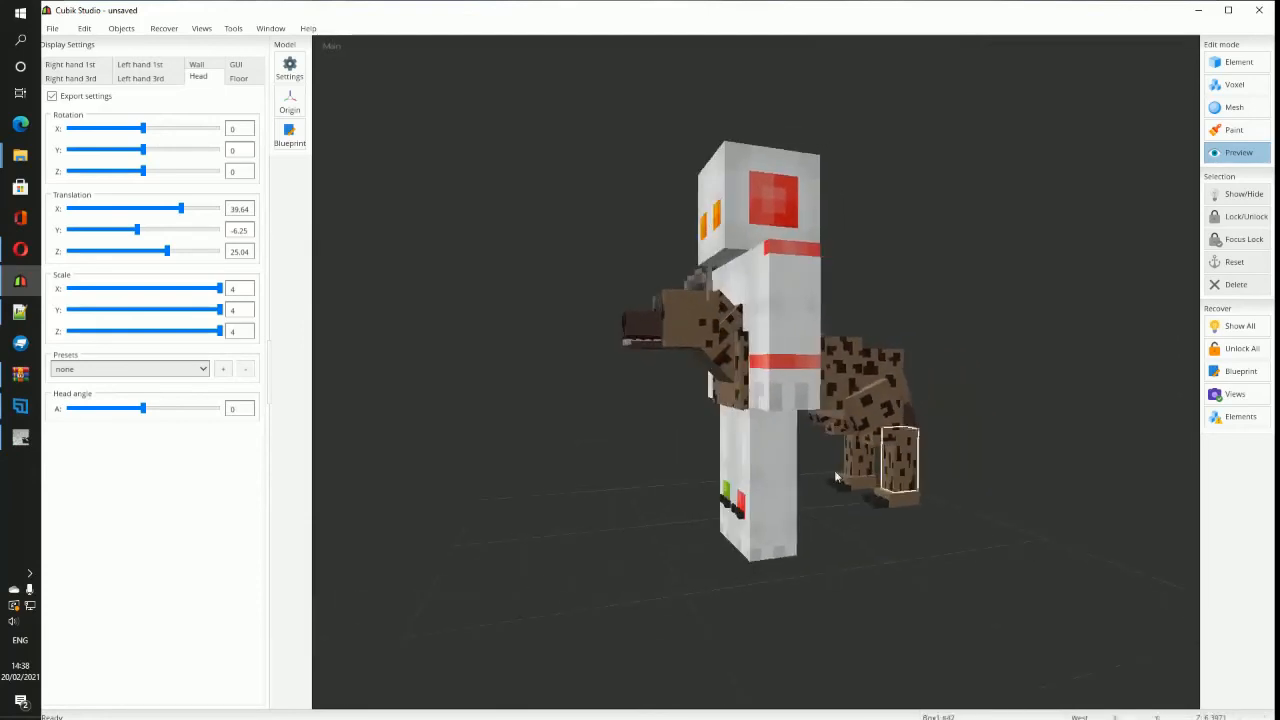
middle_drag(685, 462, 875, 494)
middle_drag(699, 436, 826, 425)
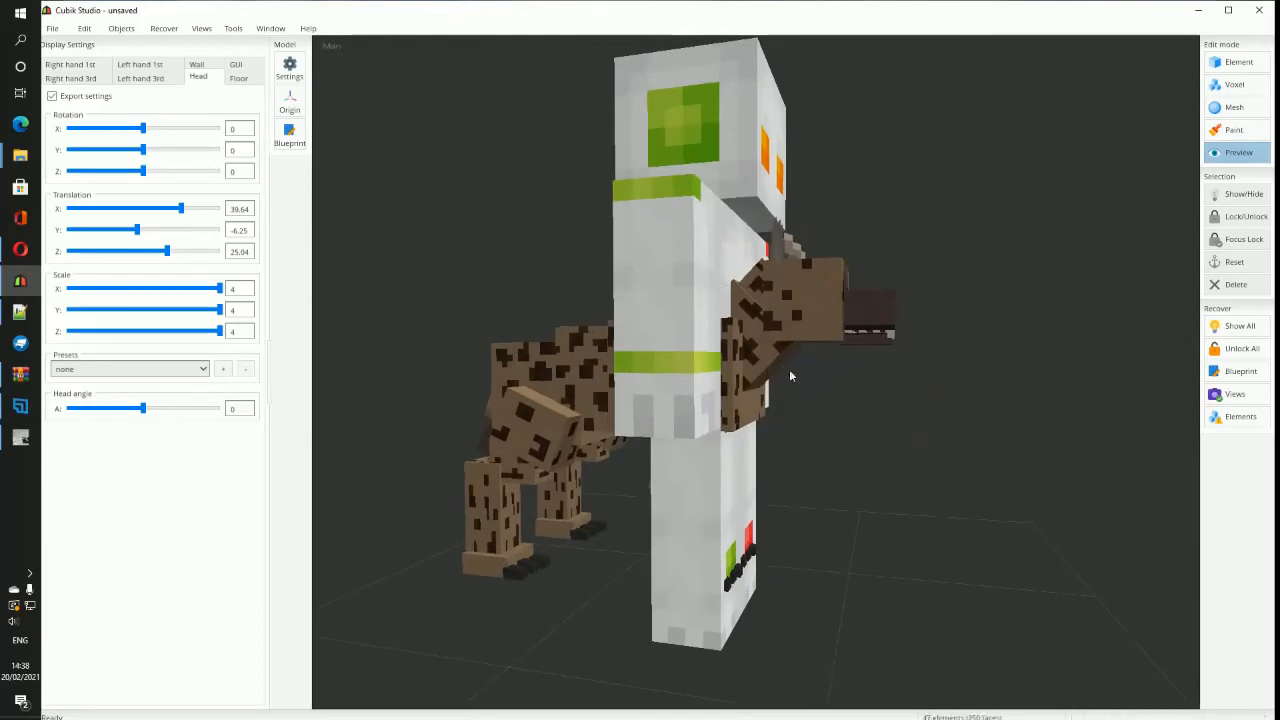
middle_drag(690, 455, 773, 397)
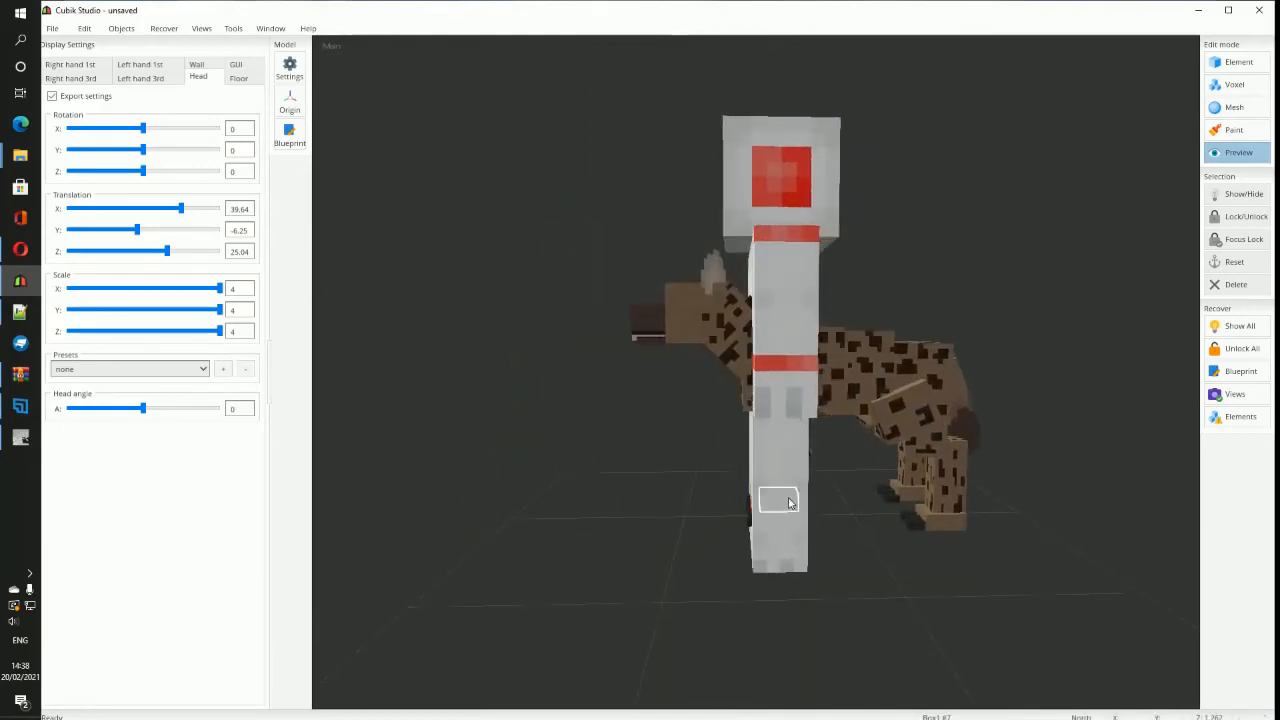
scroll(750, 440, up, 2)
middle_drag(748, 557, 765, 530)
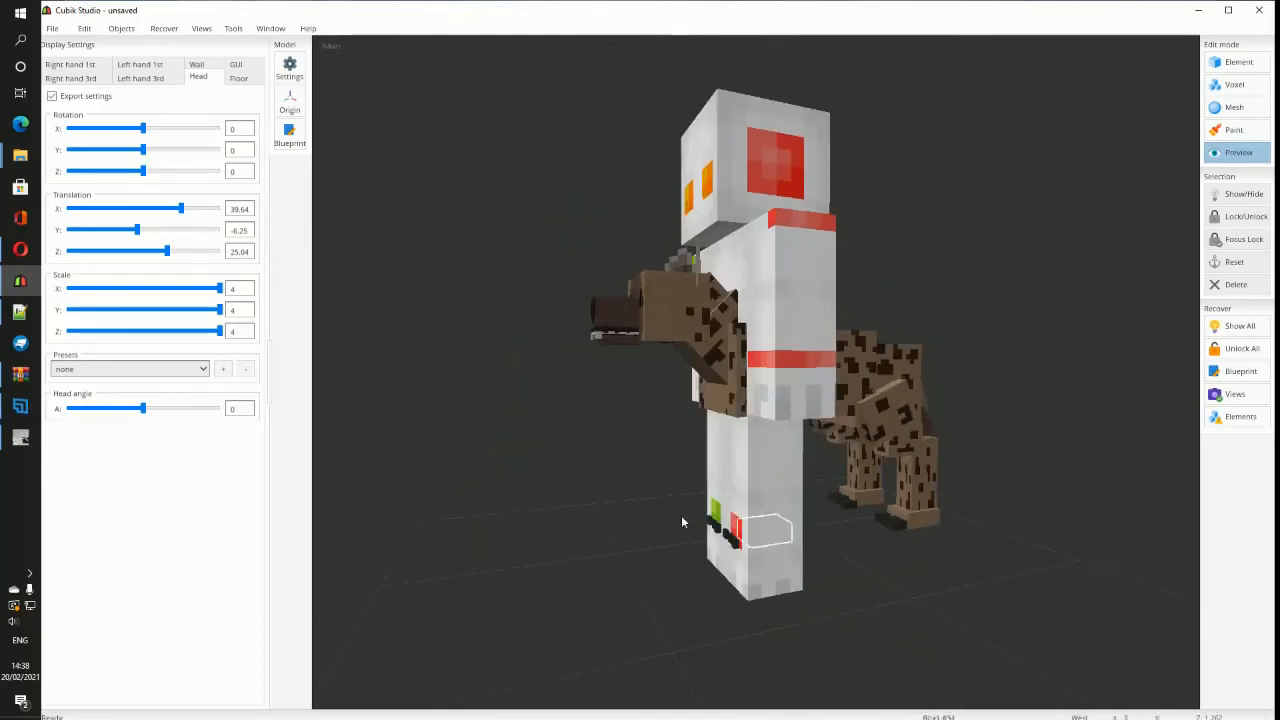
middle_drag(838, 425, 778, 530)
scroll(760, 535, up, 3)
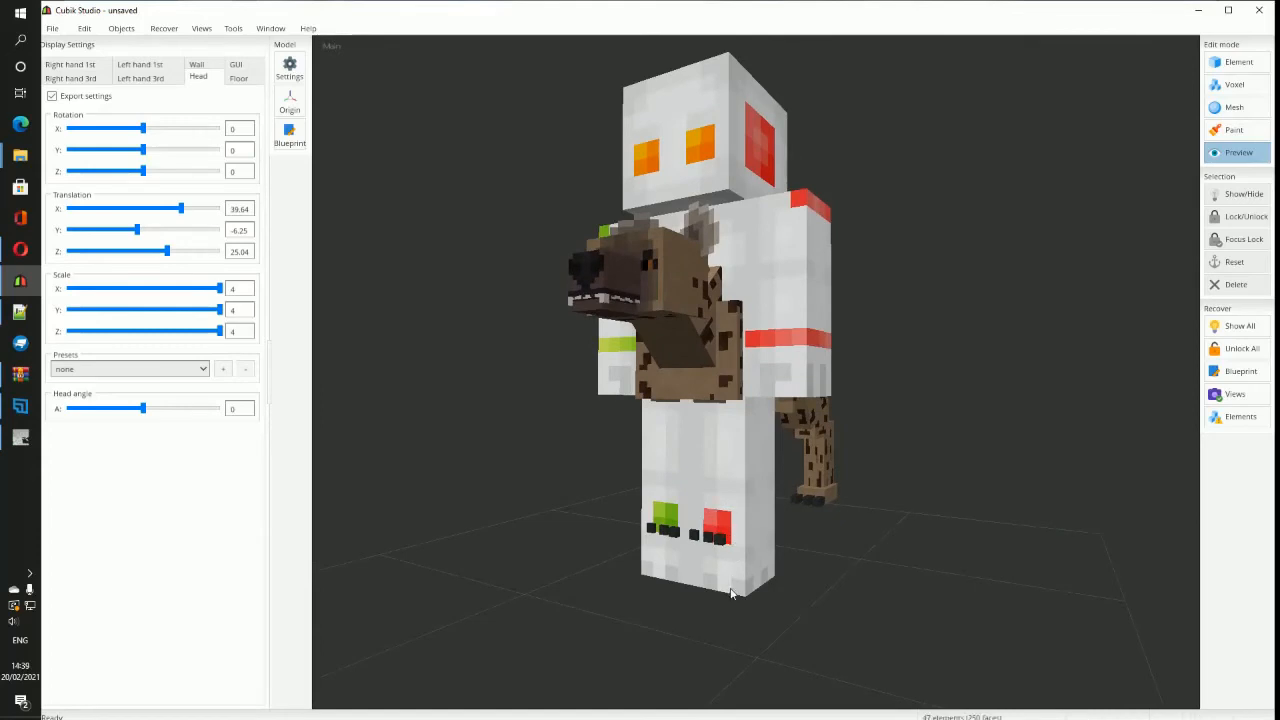
middle_drag(748, 590, 783, 522)
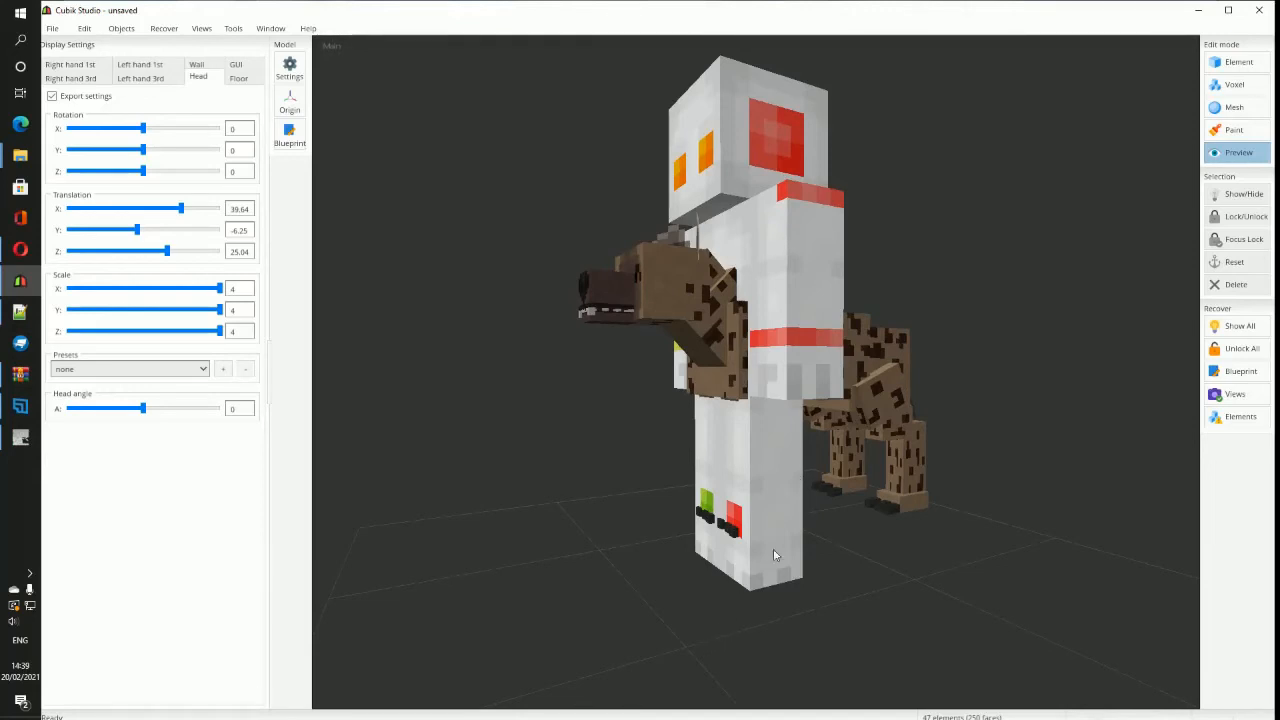
scroll(795, 426, down, 1)
mouse_move(728, 408)
middle_down()
mouse_move(764, 428)
mouse_move(745, 421)
middle_up()
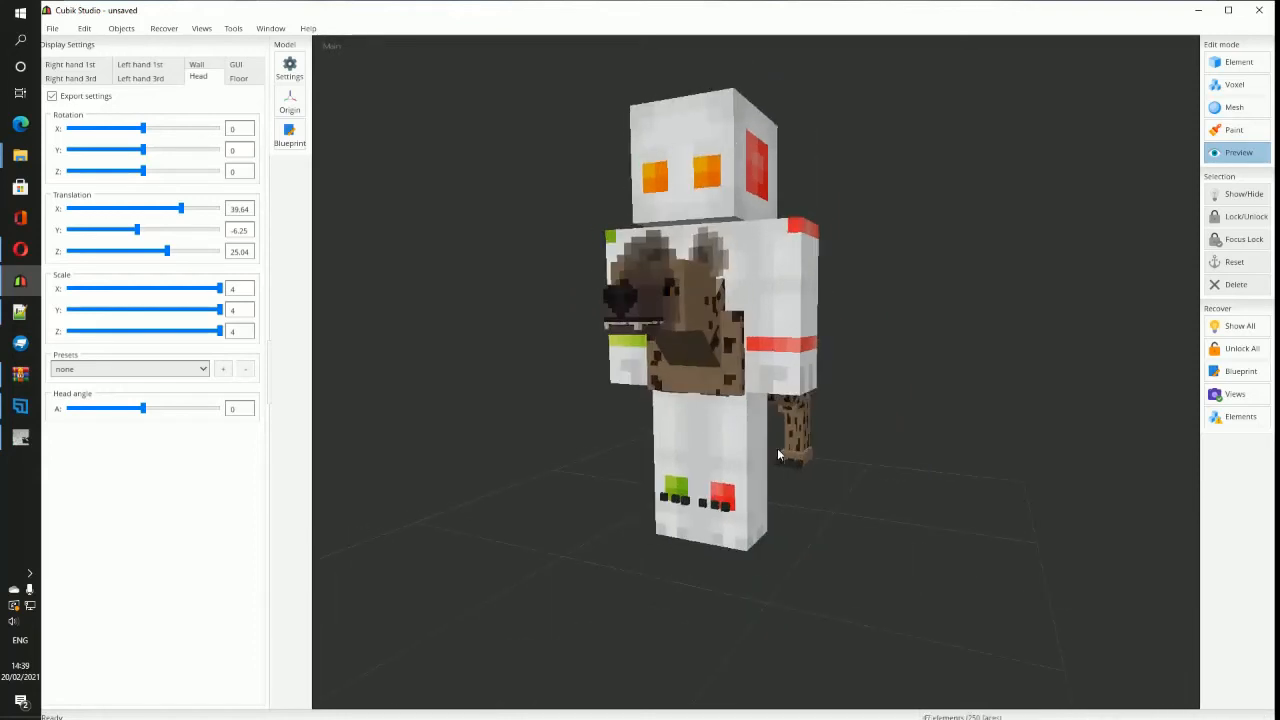
Step: Preview the hyena's floor and first-person right-hand displays, ending on its GUI display
click(246, 79)
click(240, 64)
click(80, 77)
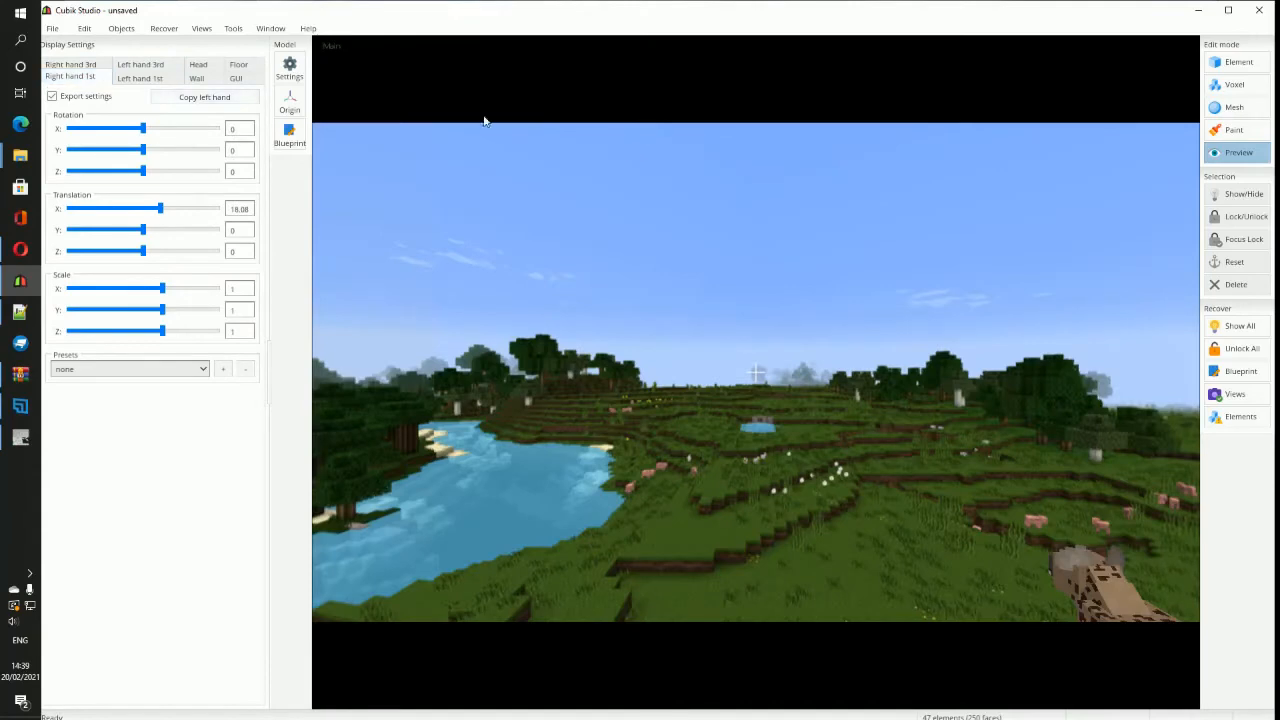
click(240, 77)
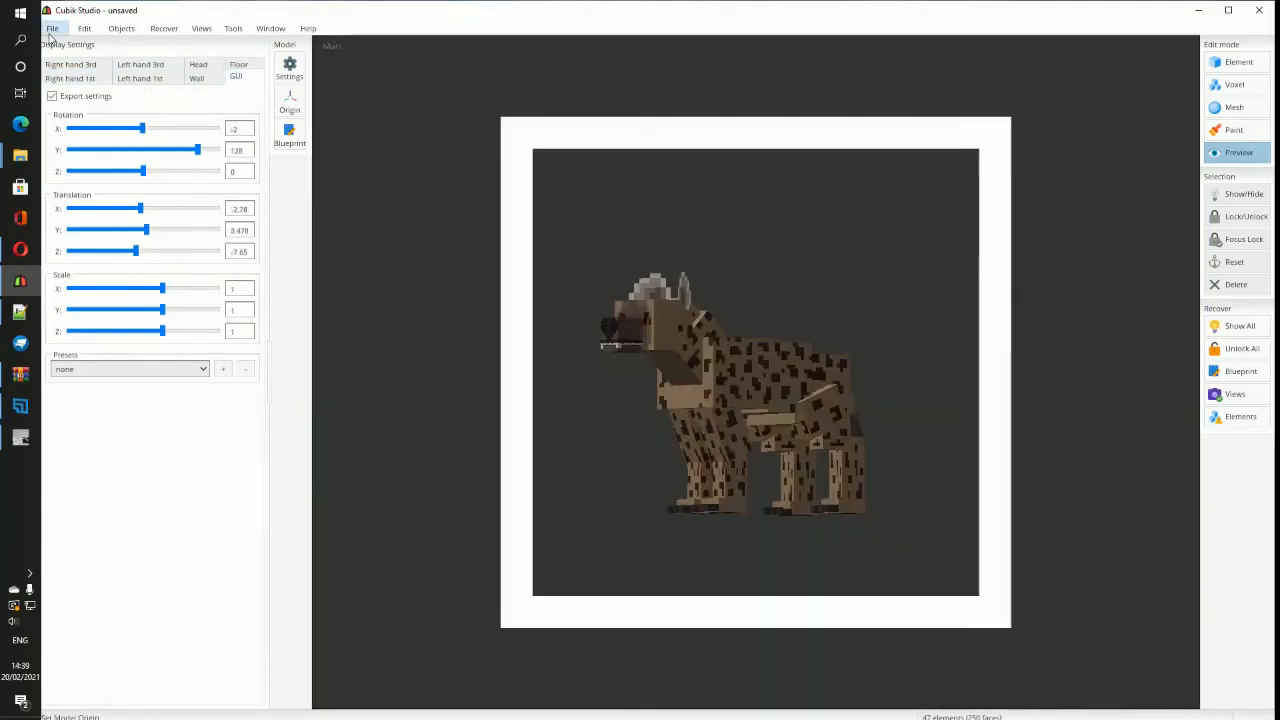
Step: Export the model as hyena.json into the cubikmodels folder, overwriting the existing file
click(50, 32)
click(66, 160)
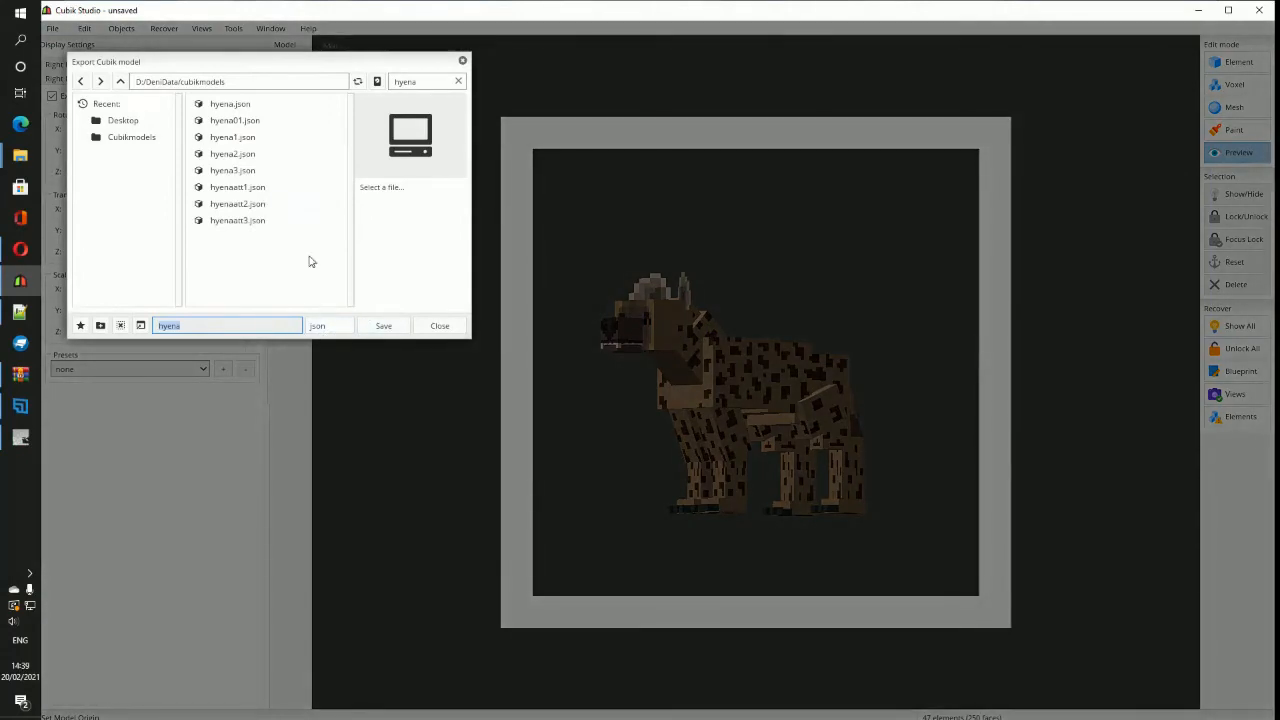
click(135, 139)
click(388, 326)
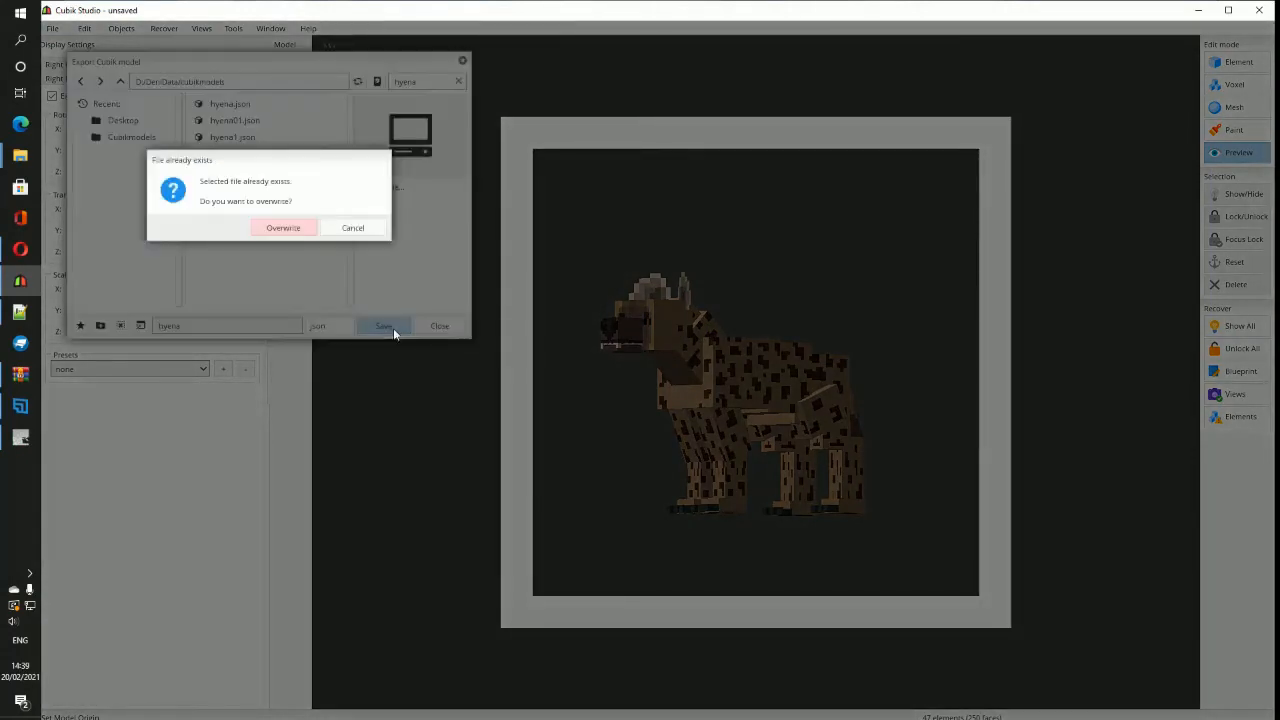
click(283, 228)
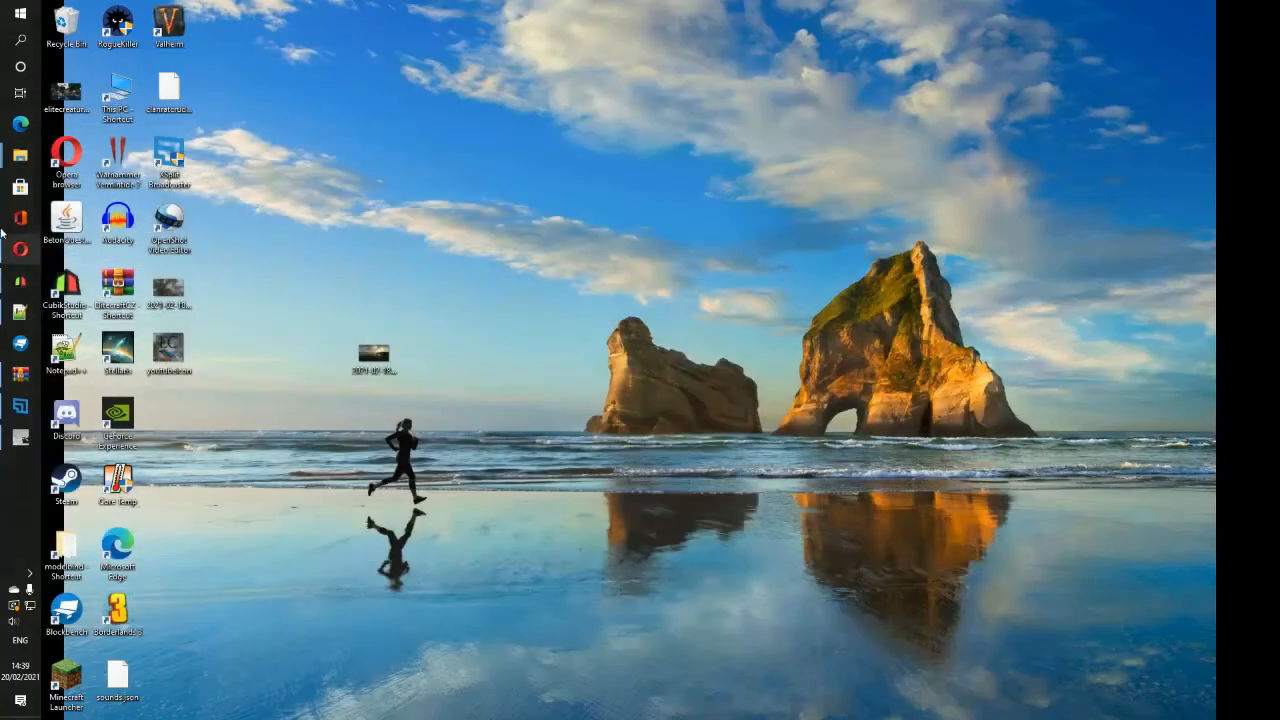
Step: Switch to the File Explorer window with the hyena search results in the cubikmodels folder
click(20, 155)
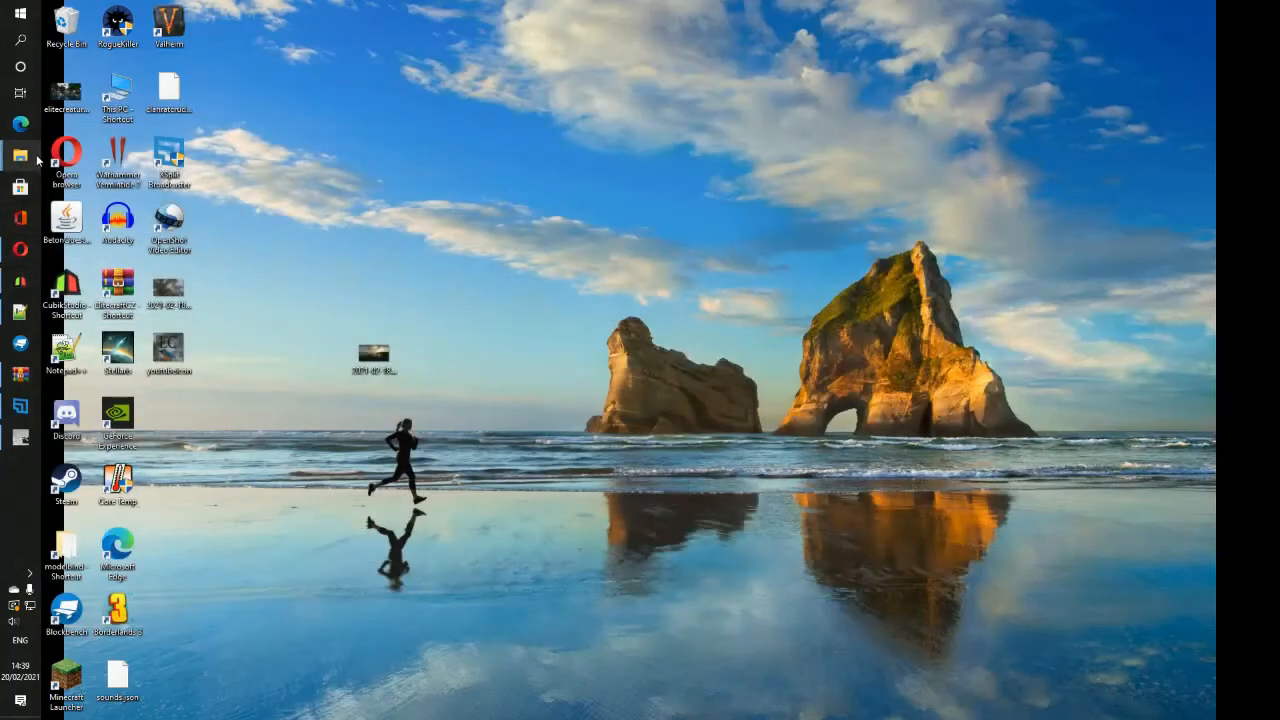
click(118, 62)
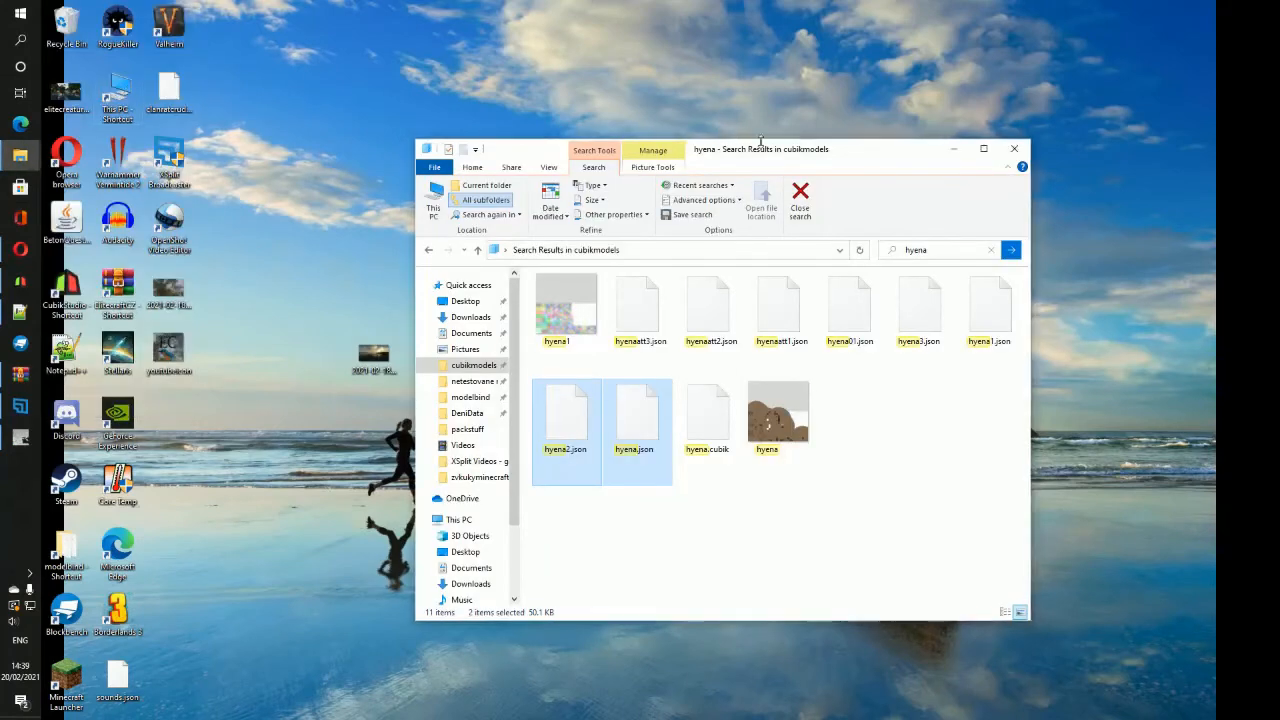
drag(780, 150, 756, 144)
click(20, 279)
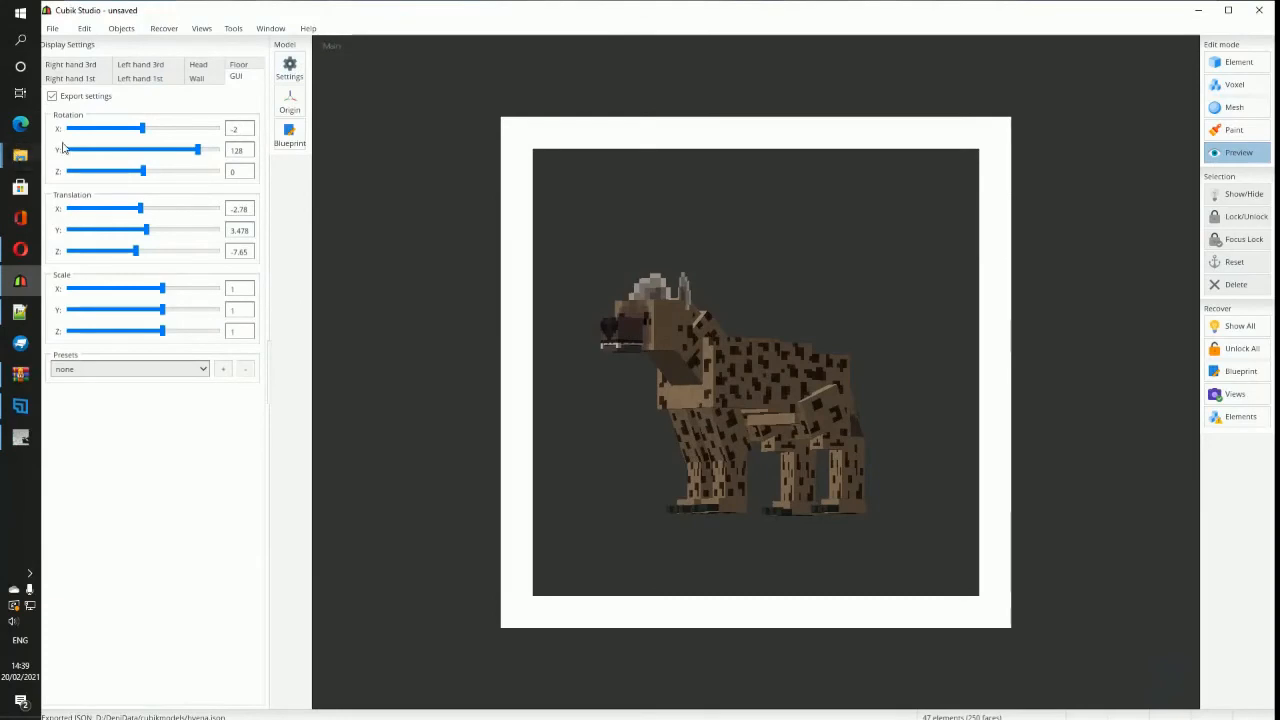
click(20, 155)
click(106, 75)
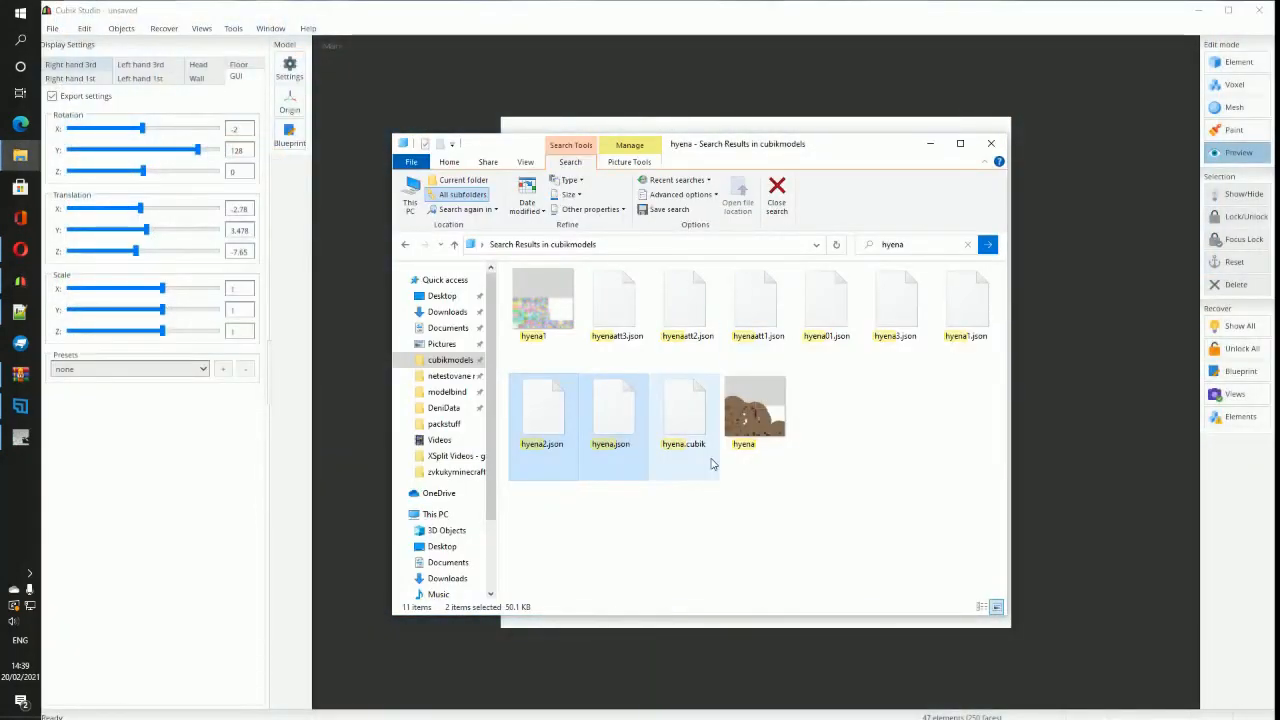
Step: Add hyenaatt3.json, hyenaatt2.json, hyenaatt1.json and hyena01.json to the selected hyena model files
ctrl+click(645, 337)
ctrl+click(706, 328)
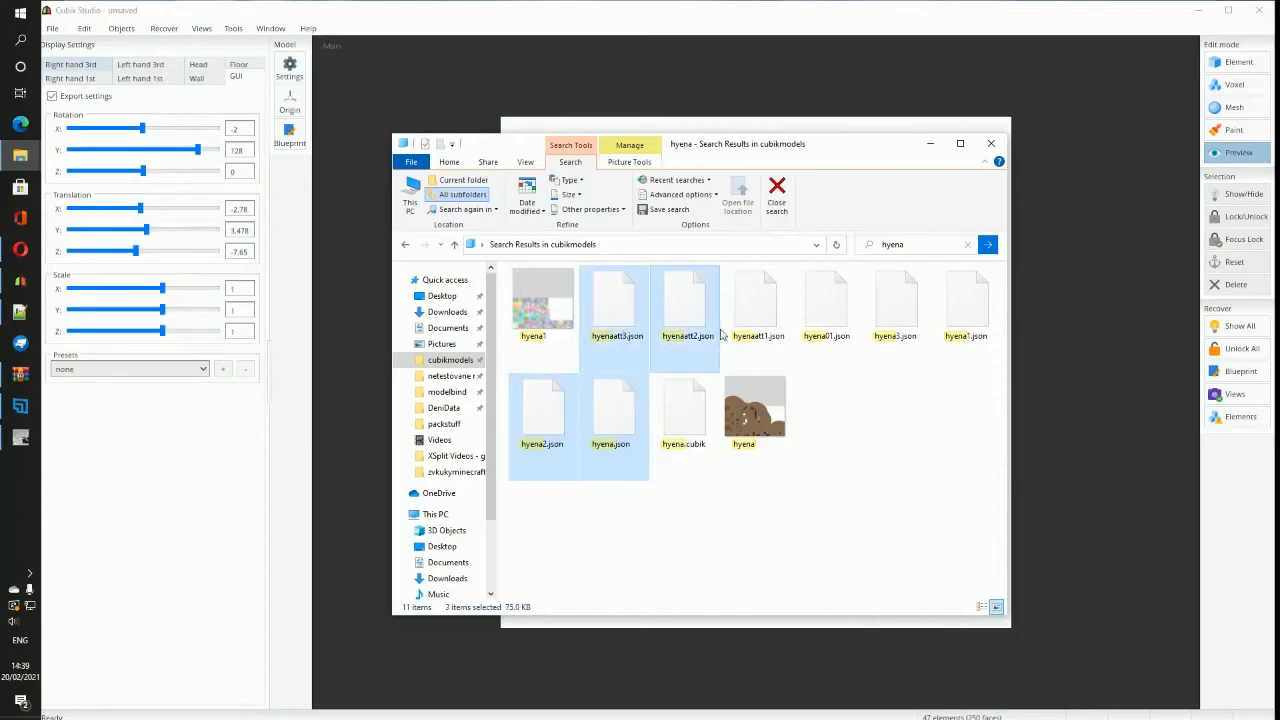
ctrl+click(771, 325)
ctrl+click(818, 336)
Step: Open only hyena.json in Notepad++ and reload its modified contents
click(642, 438)
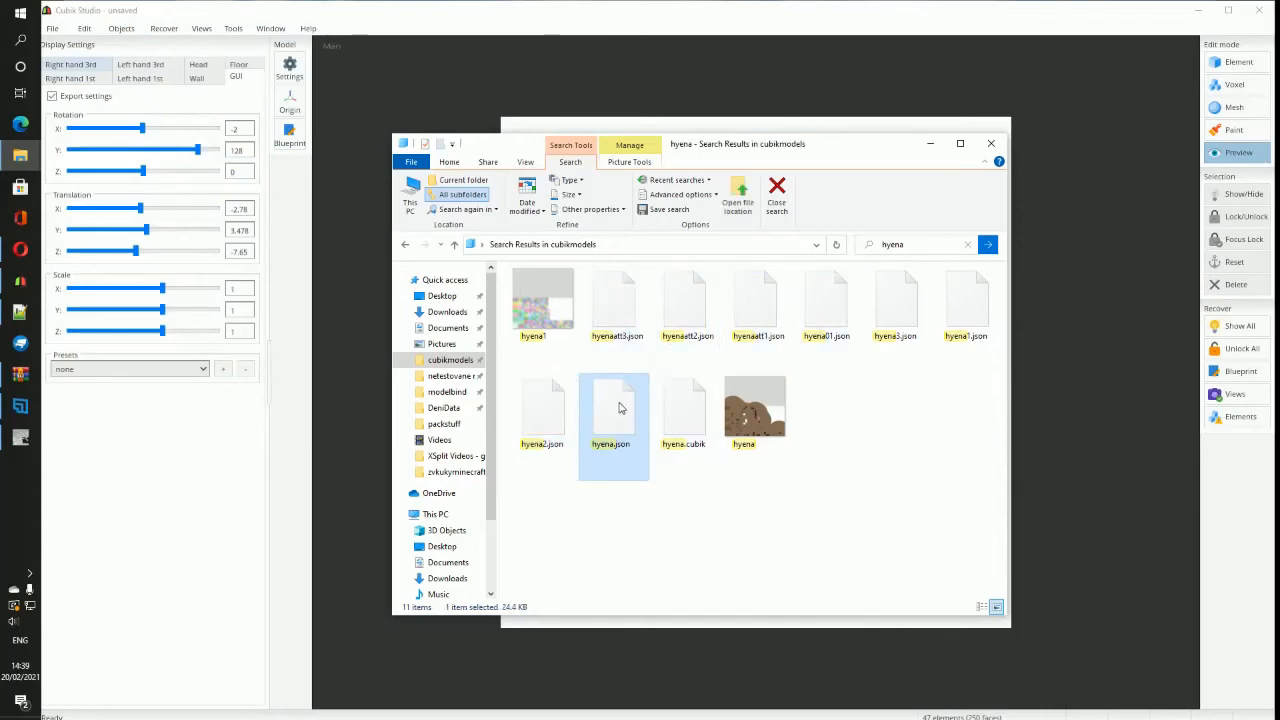
right_click(619, 403)
click(674, 442)
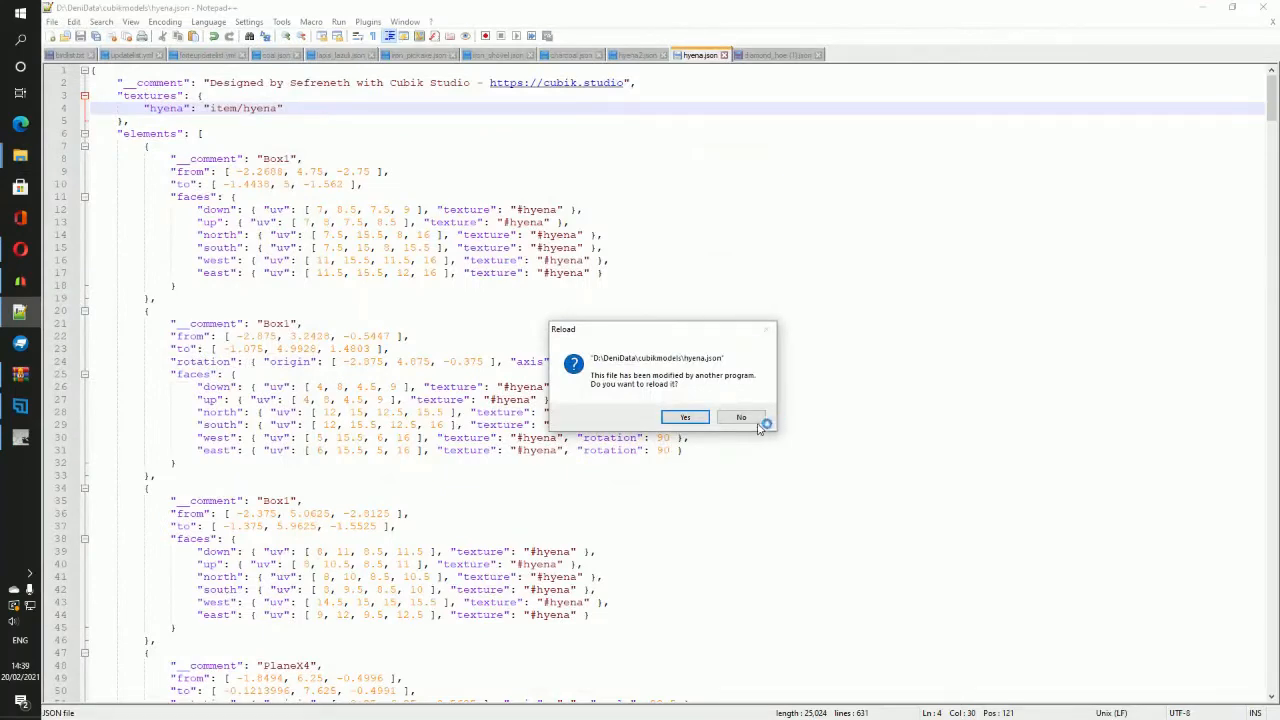
click(688, 418)
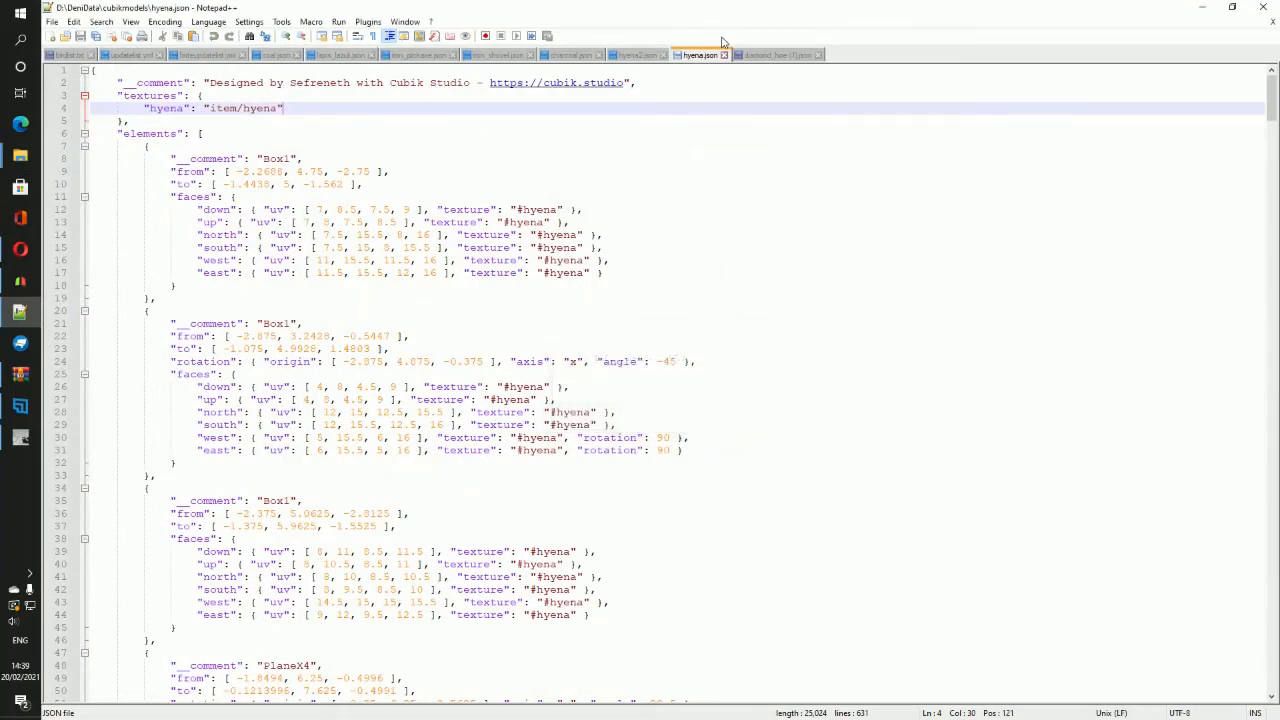
Step: Highlight the texture path "item/hyena" in the textures section of hyena.json
drag(285, 112, 205, 95)
click(206, 108)
click(200, 108)
drag(200, 108, 280, 108)
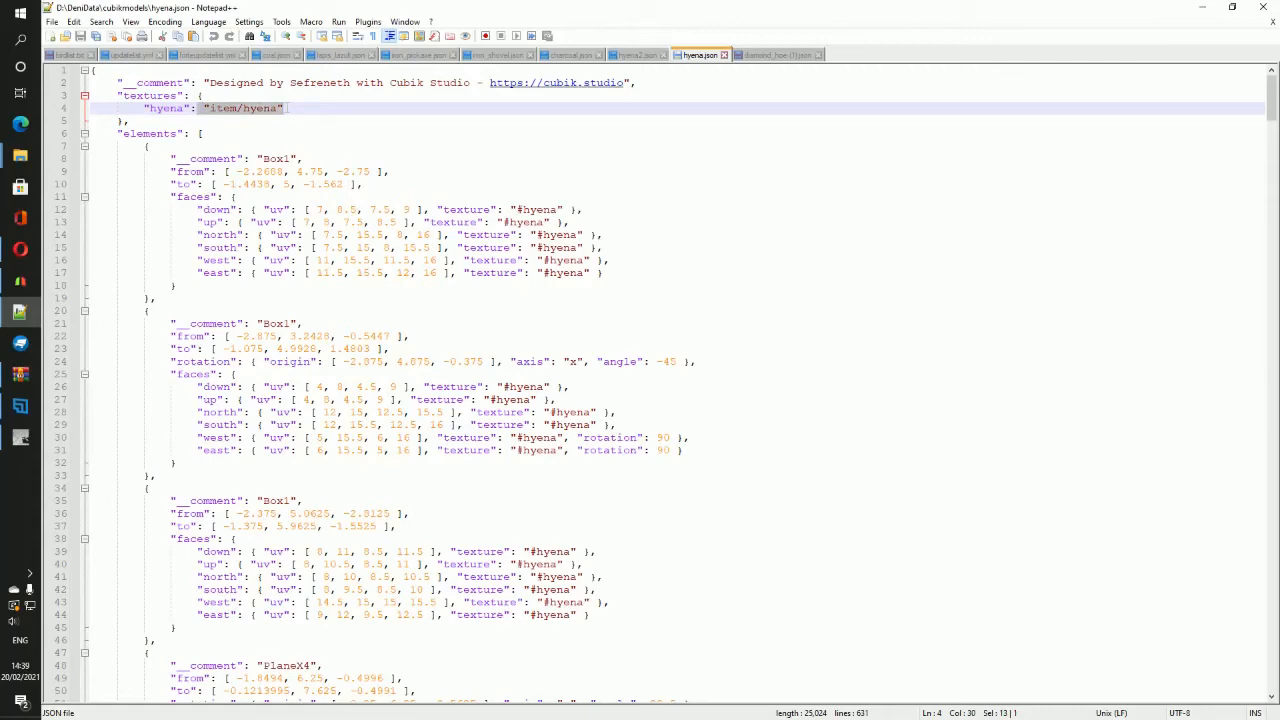
Step: Switch to the ElitecraftCZ.zip archive in WinRAR and browse to its assets\minecraft\textures\item folder
click(22, 376)
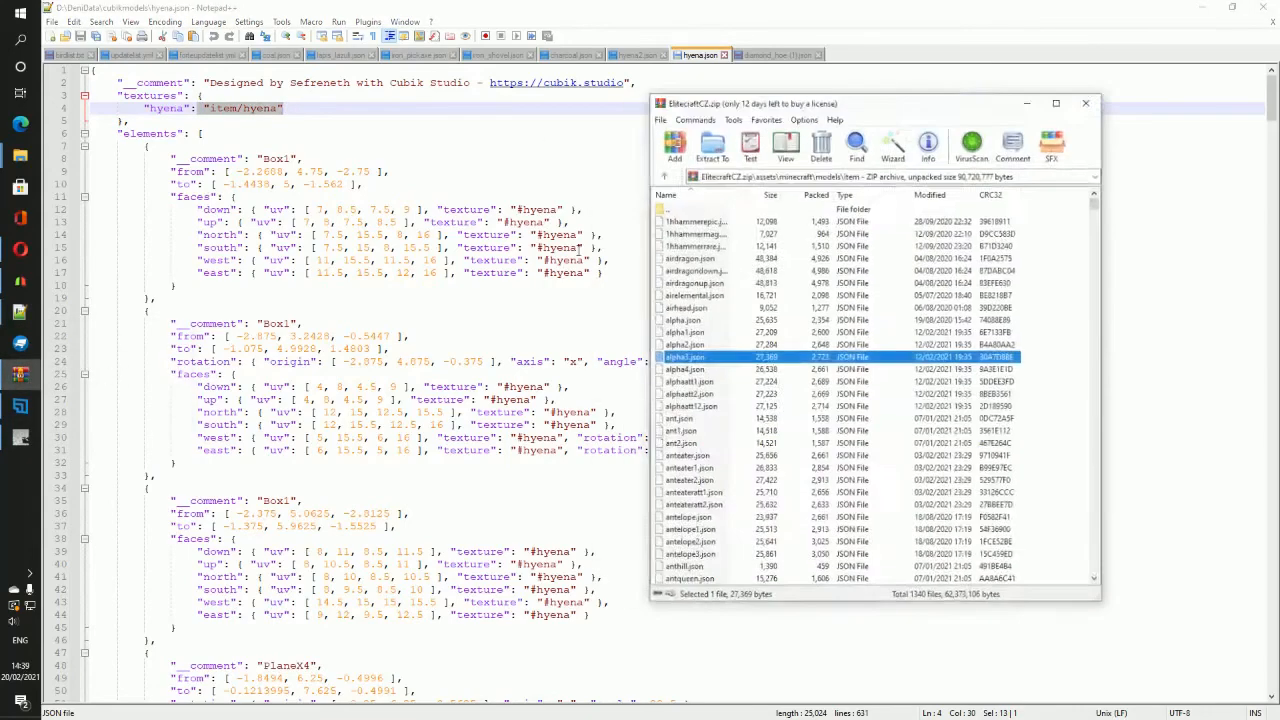
double_click(683, 203)
double_click(705, 204)
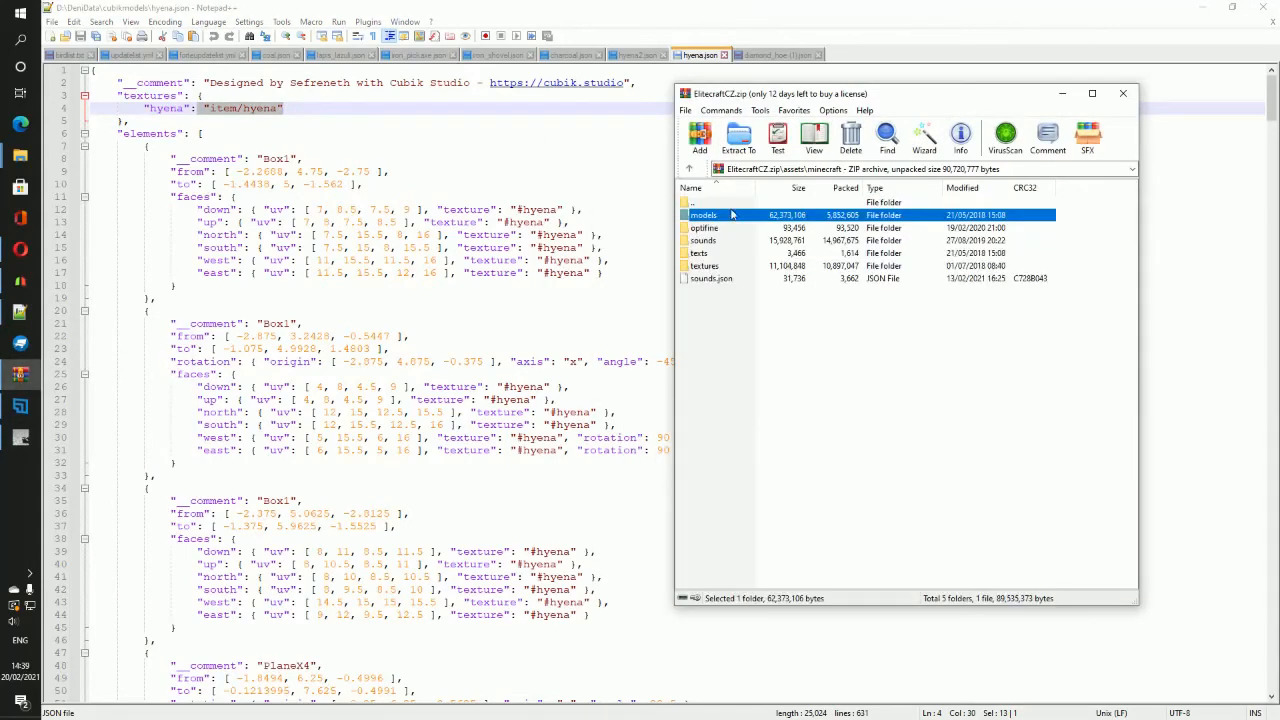
double_click(699, 204)
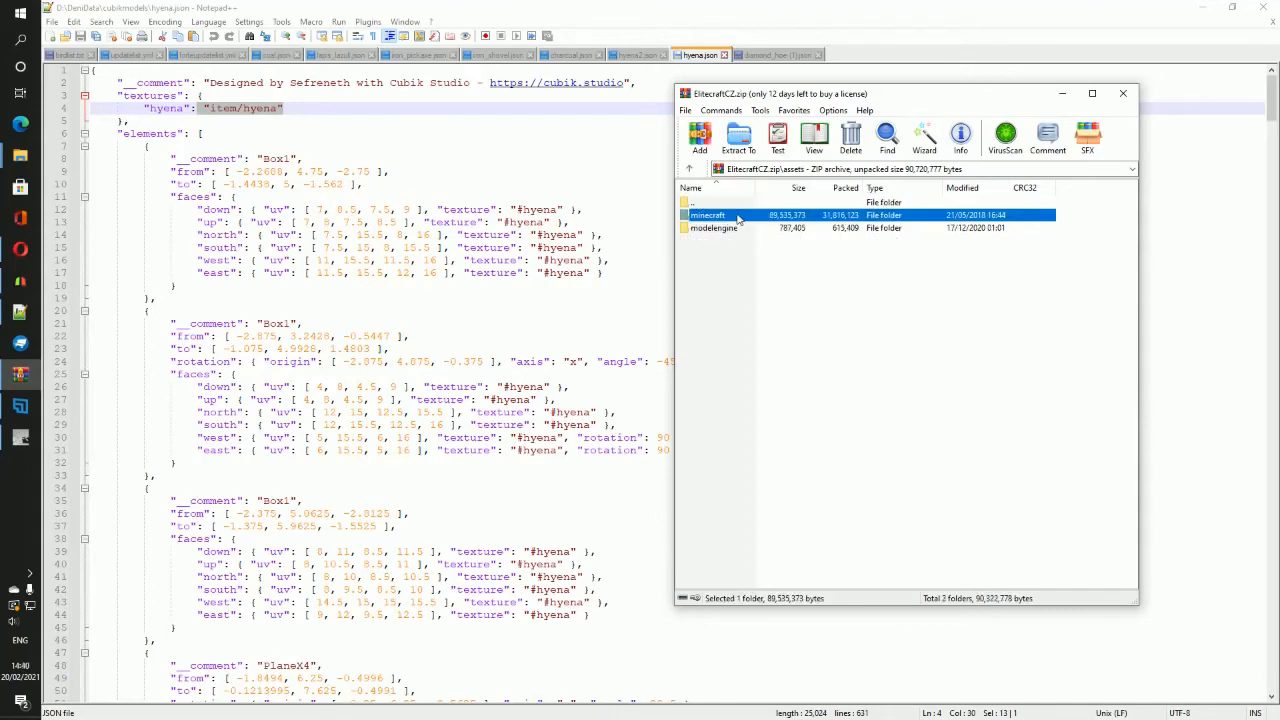
double_click(706, 204)
double_click(730, 216)
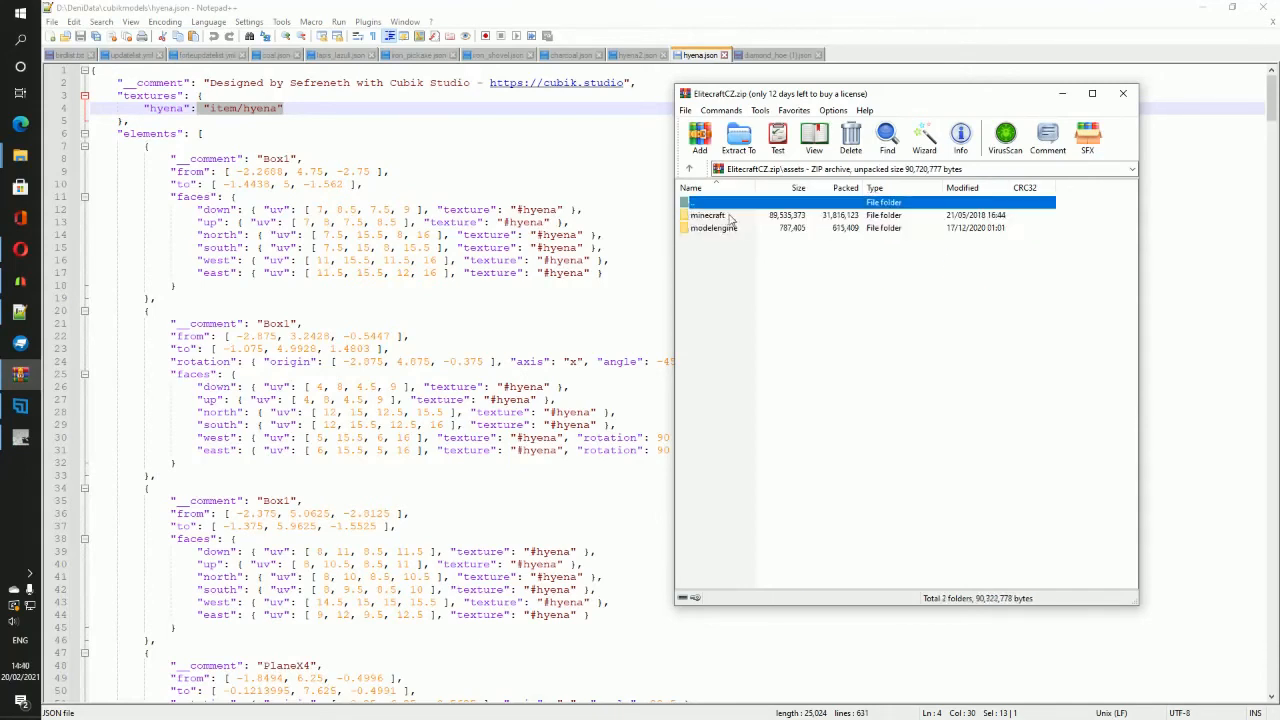
double_click(728, 216)
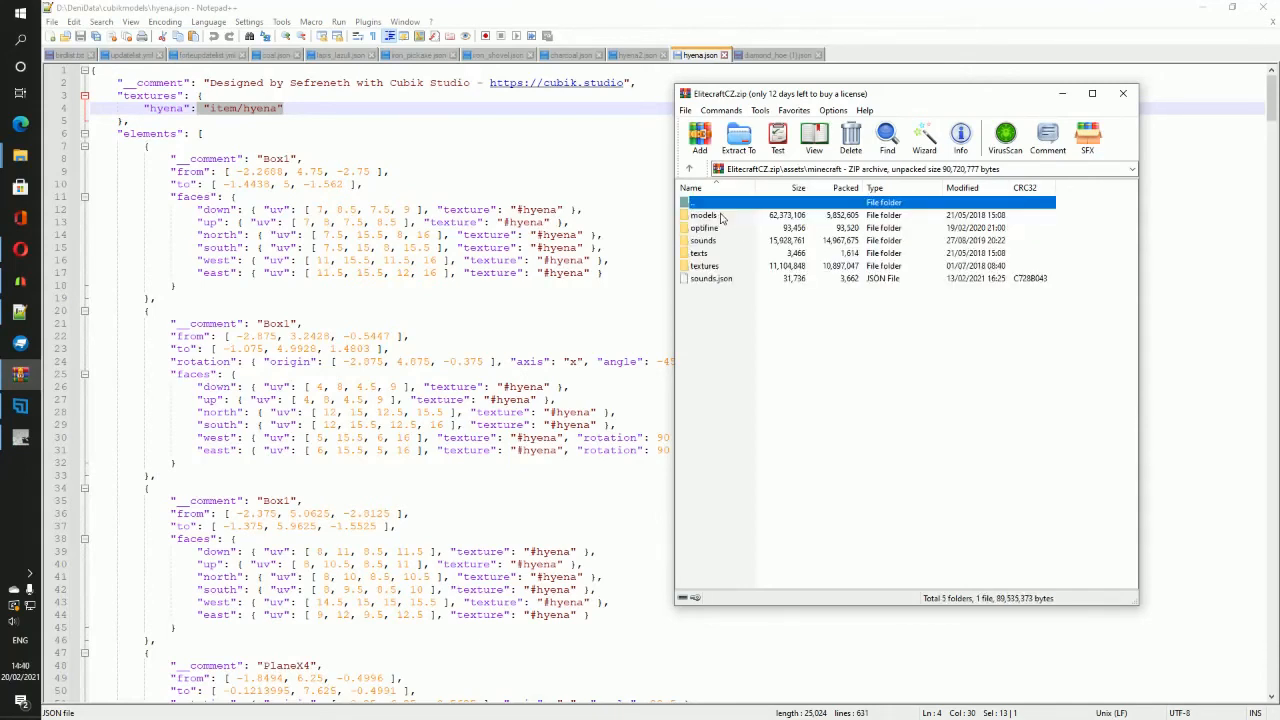
double_click(717, 266)
double_click(700, 292)
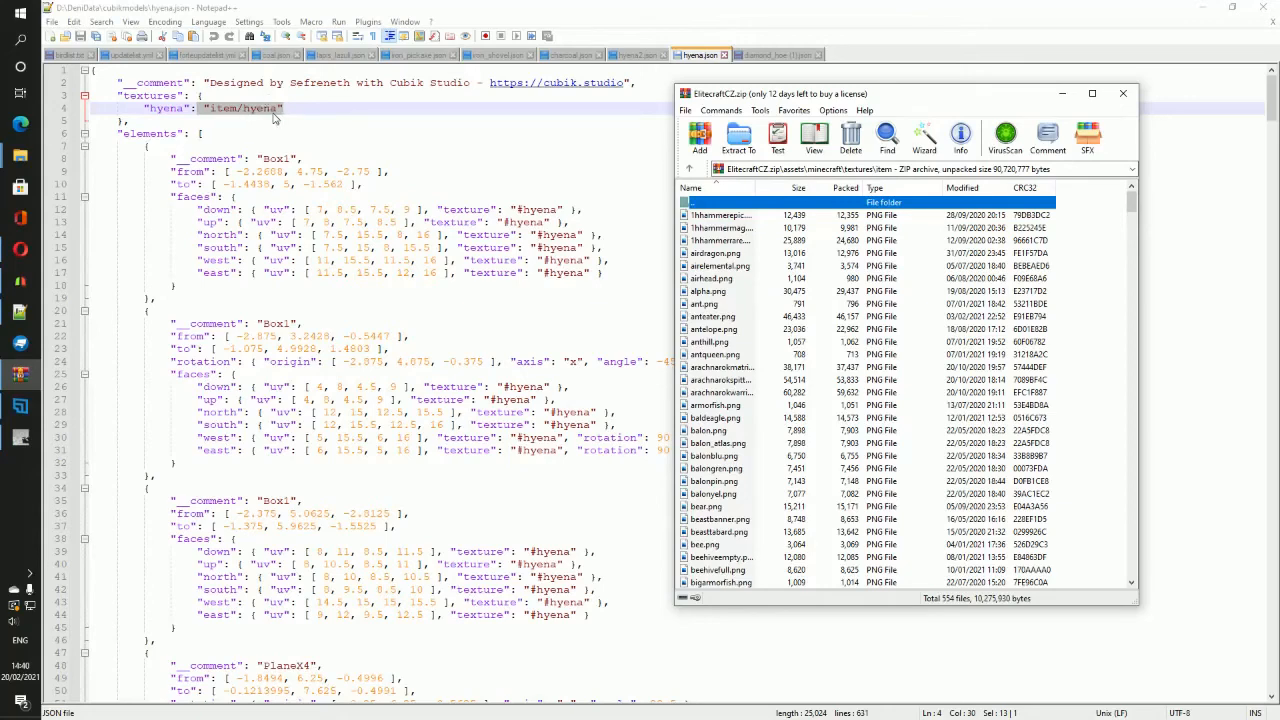
Step: Jump to the texture files starting with h in the archive's item folder, and minimize the archive window
click(742, 393)
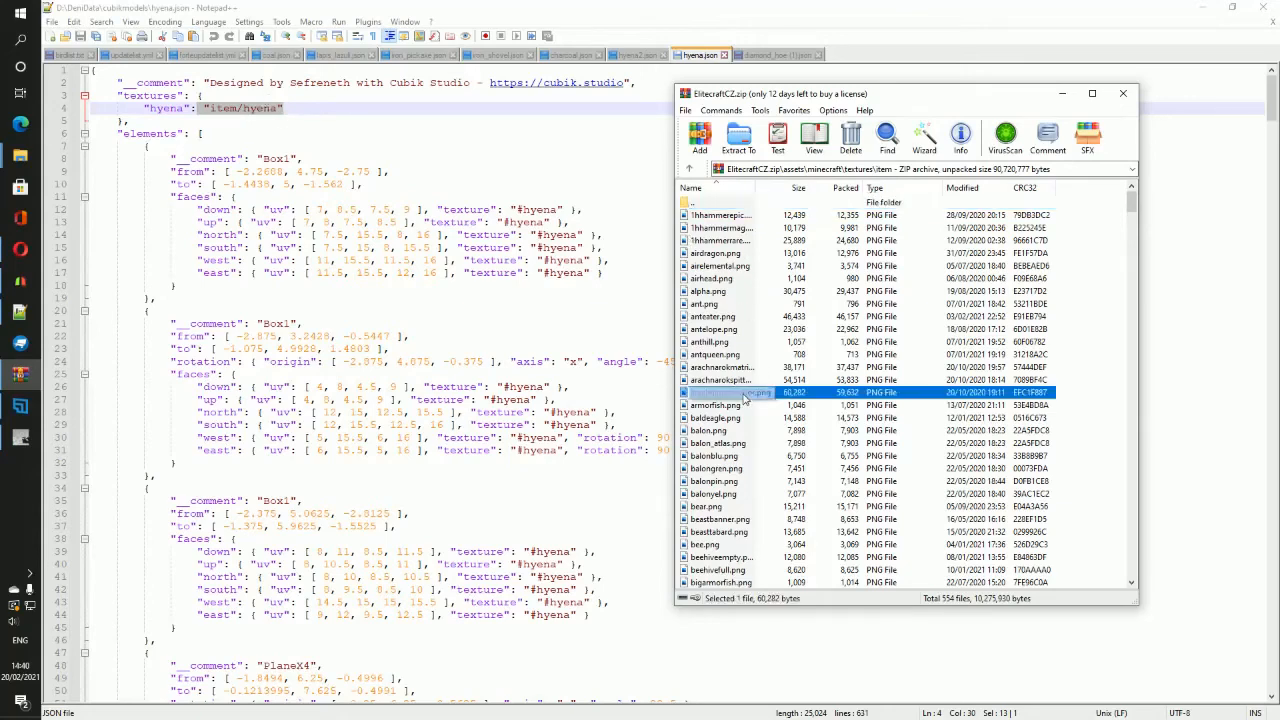
key(h)
click(1062, 94)
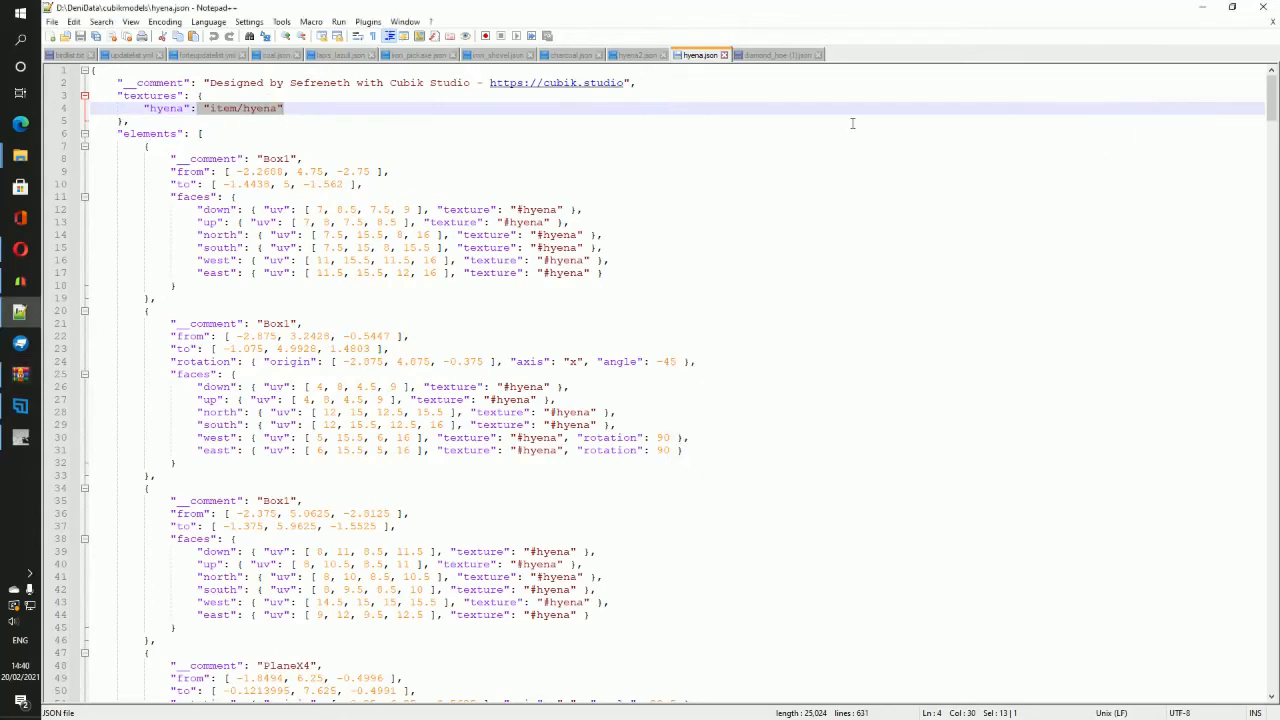
Step: Highlight the complete "hyena": "item/hyena" texture entry in hyena.json and look through the elements below it
drag(293, 116, 203, 108)
drag(296, 108, 210, 108)
triple_click(216, 110)
triple_click(236, 109)
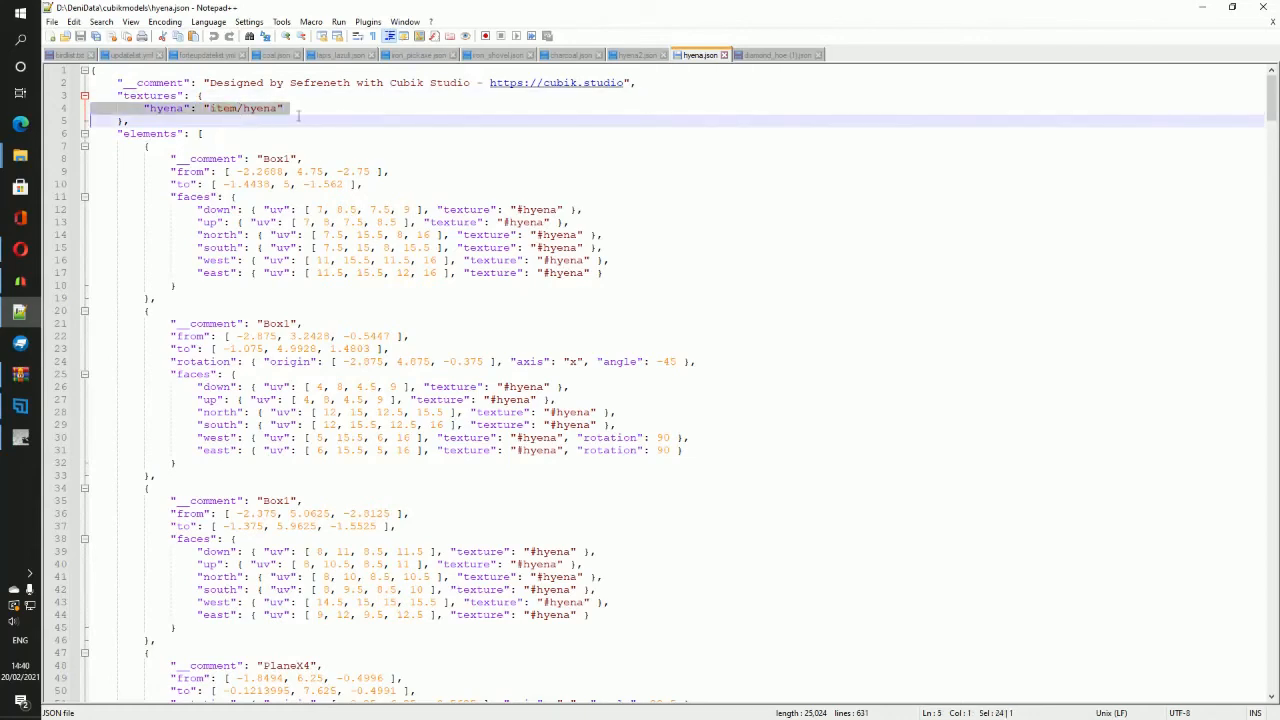
click(370, 122)
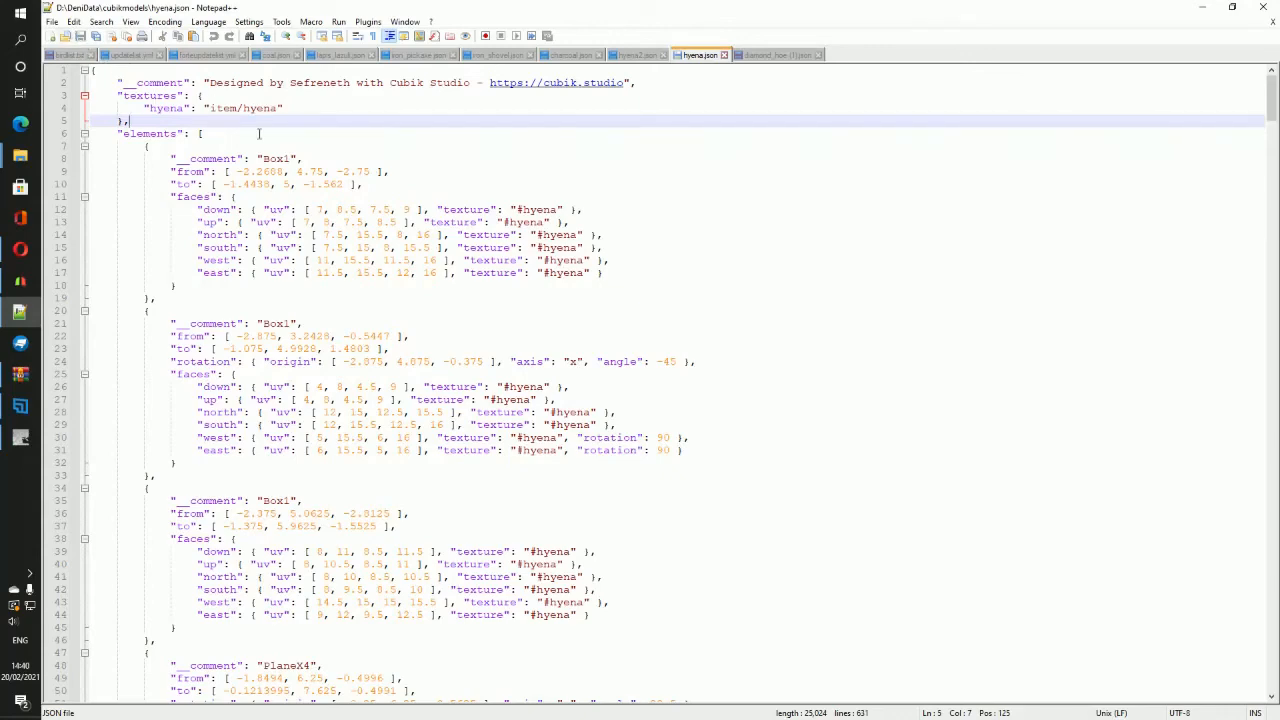
drag(285, 108, 143, 108)
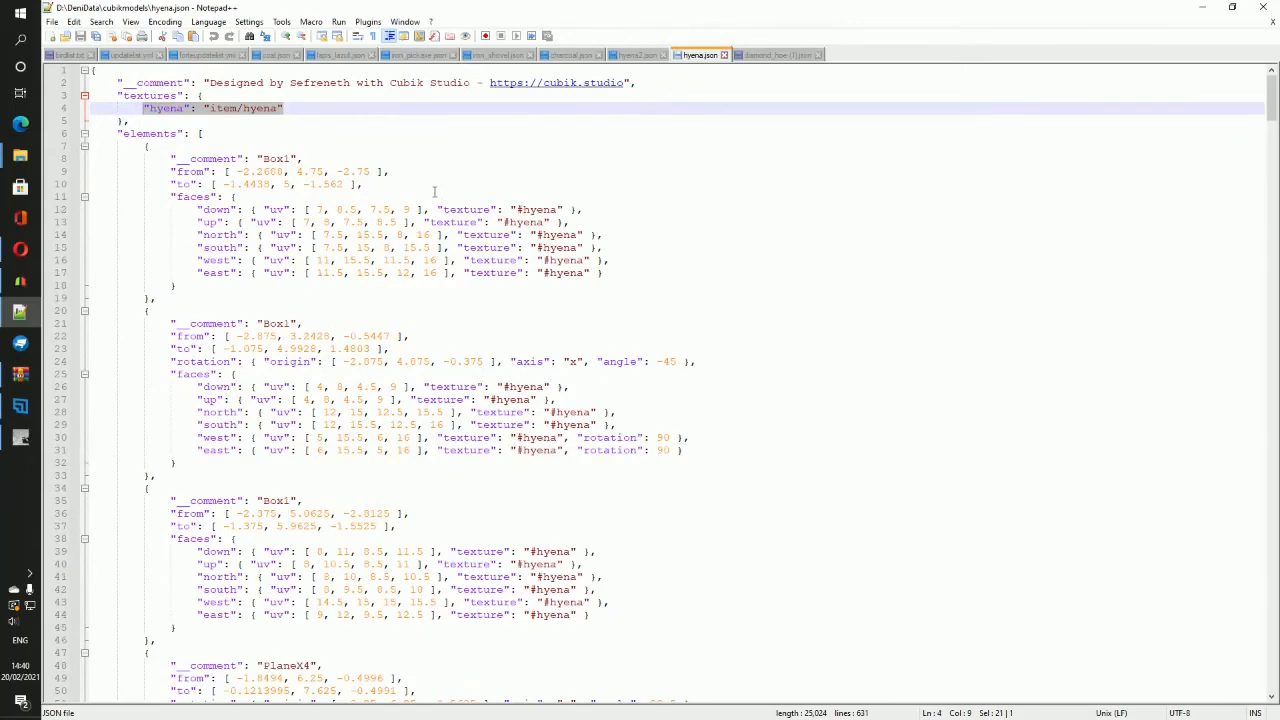
scroll(435, 192, down, 8)
scroll(435, 192, up, 8)
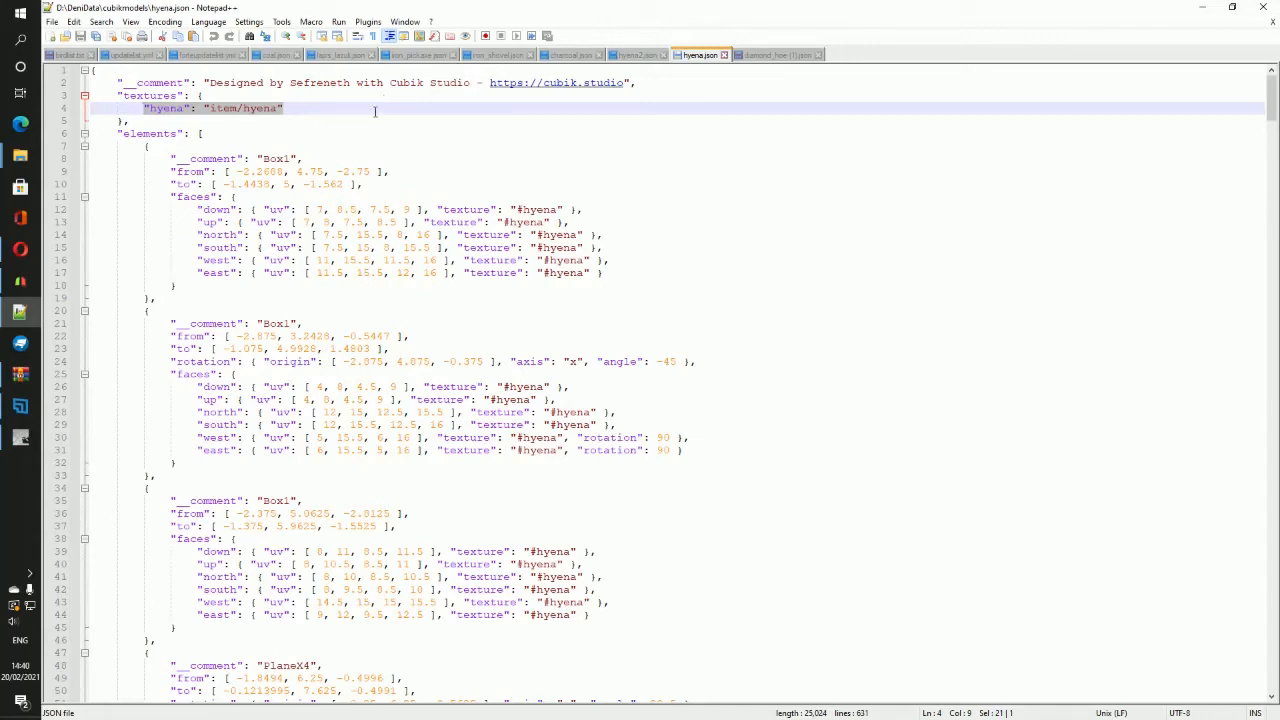
Step: Switch to the damage-value-generator page in Opera, close the xsplit search tab and highlight the generator's web address
click(20, 248)
click(260, 10)
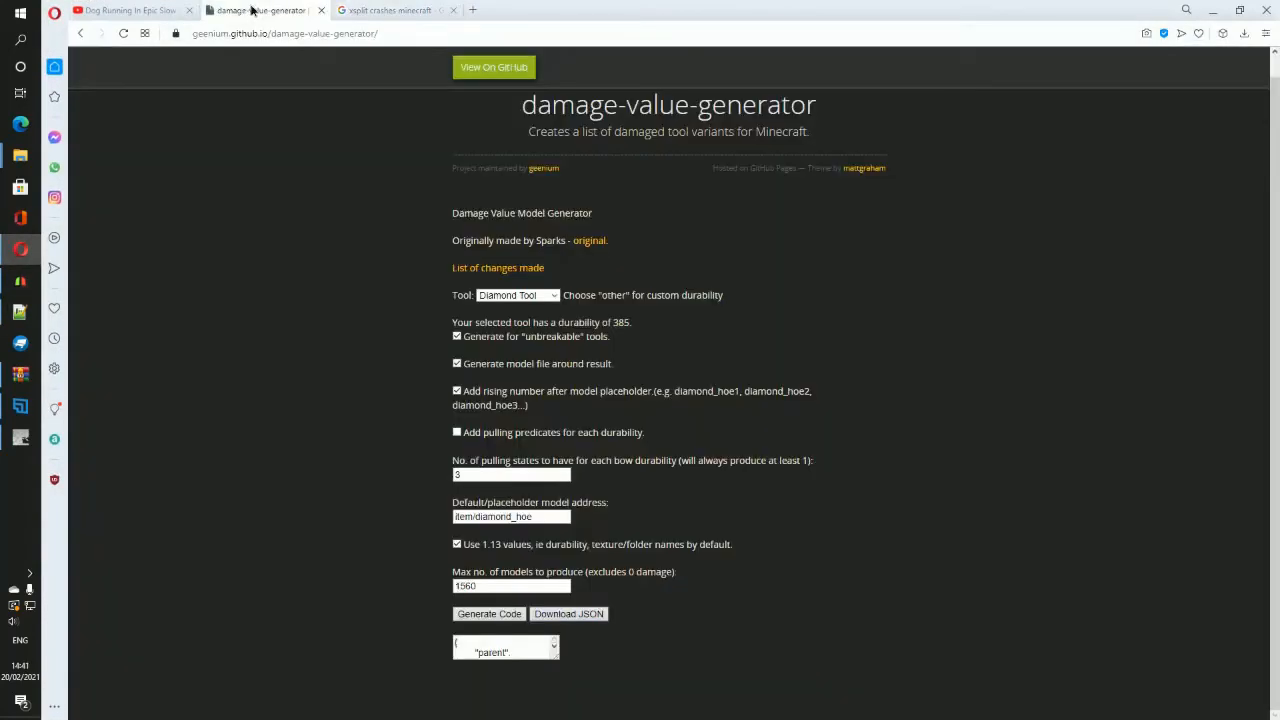
click(454, 10)
click(508, 35)
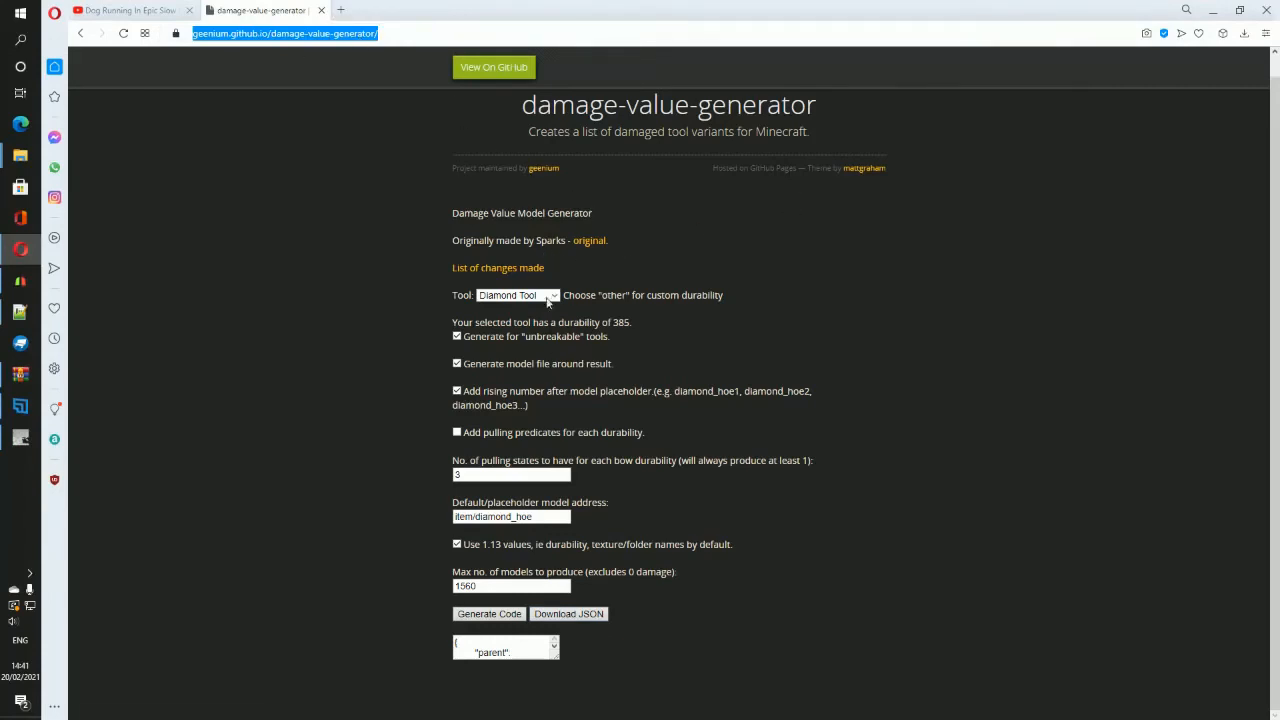
click(661, 275)
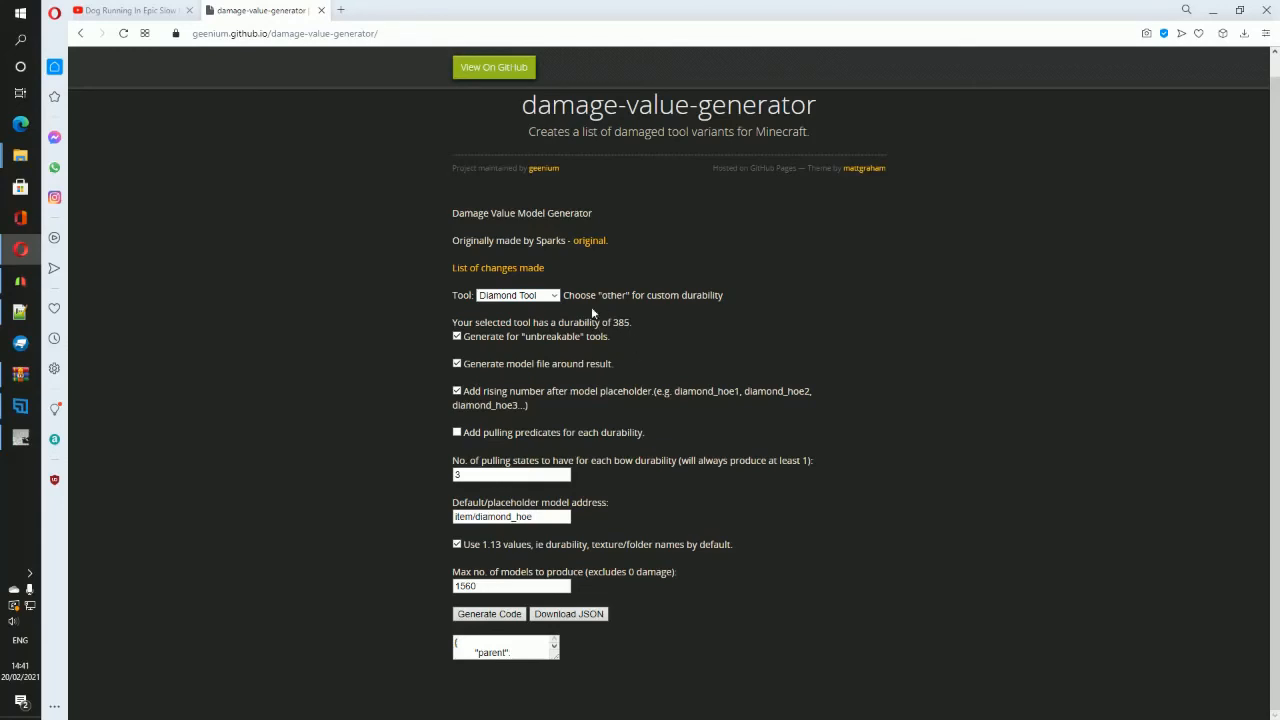
Step: Highlight the option to generate for unbreakable tools and choose Diamond Tool as the tool
drag(612, 338, 438, 343)
click(747, 326)
click(553, 296)
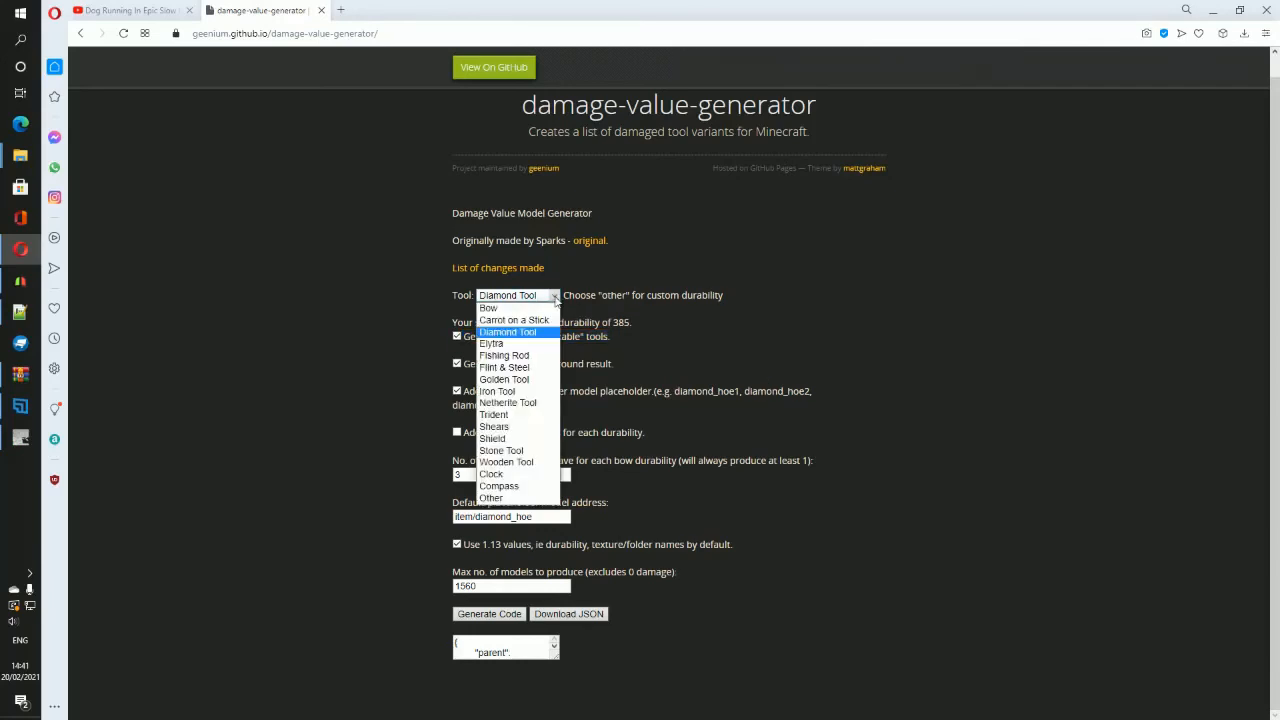
click(520, 333)
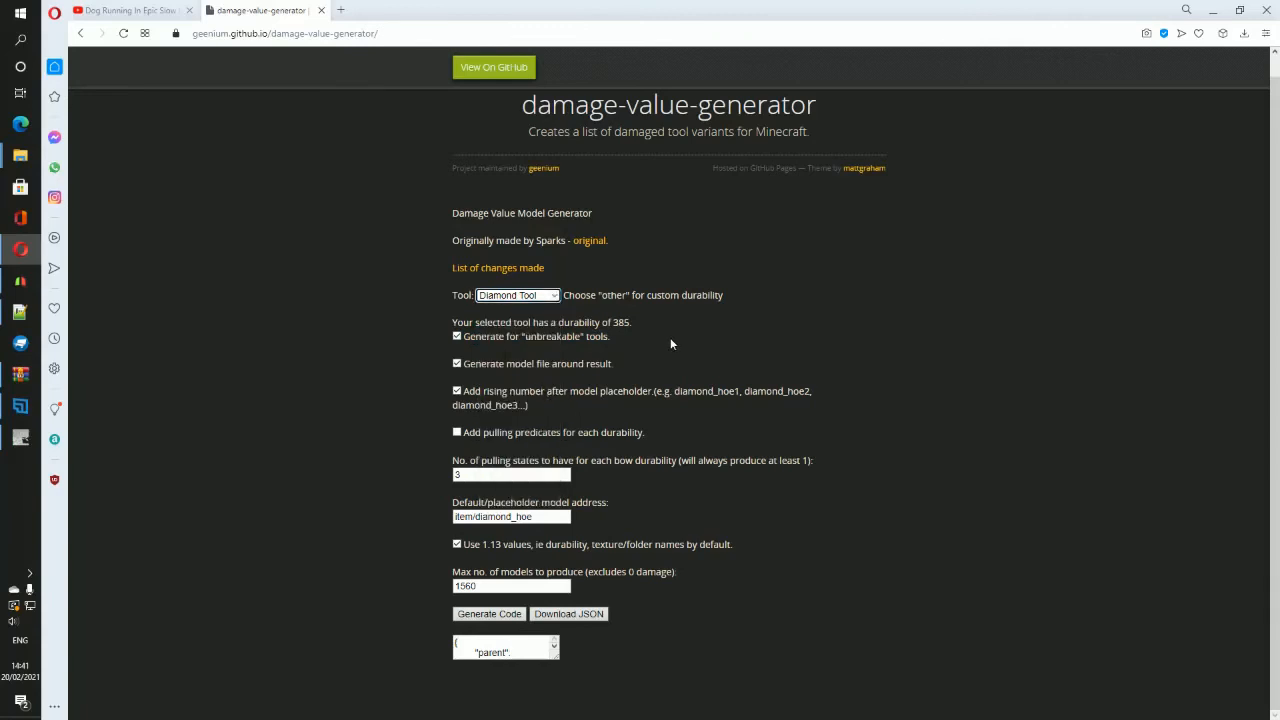
Step: Highlight the maximum number of models and the placeholder model address, and generate the code
drag(487, 588, 460, 587)
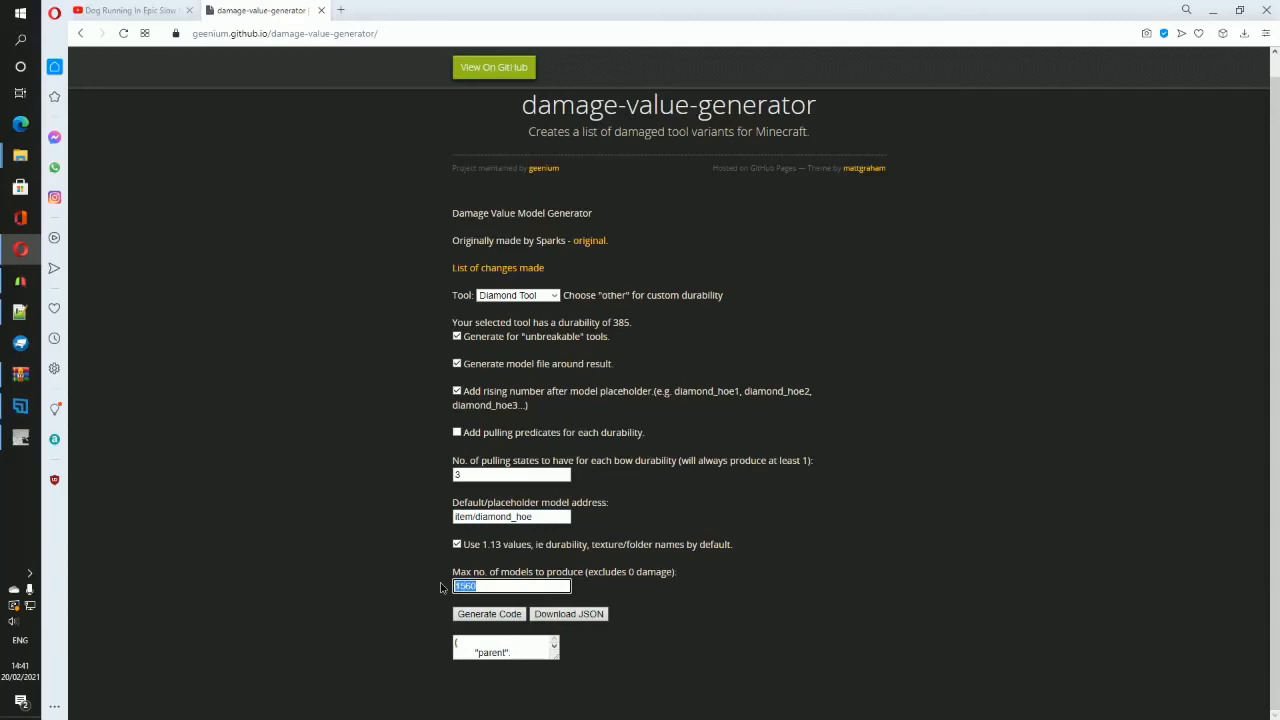
click(497, 580)
drag(493, 584, 454, 588)
click(605, 291)
drag(539, 517, 453, 517)
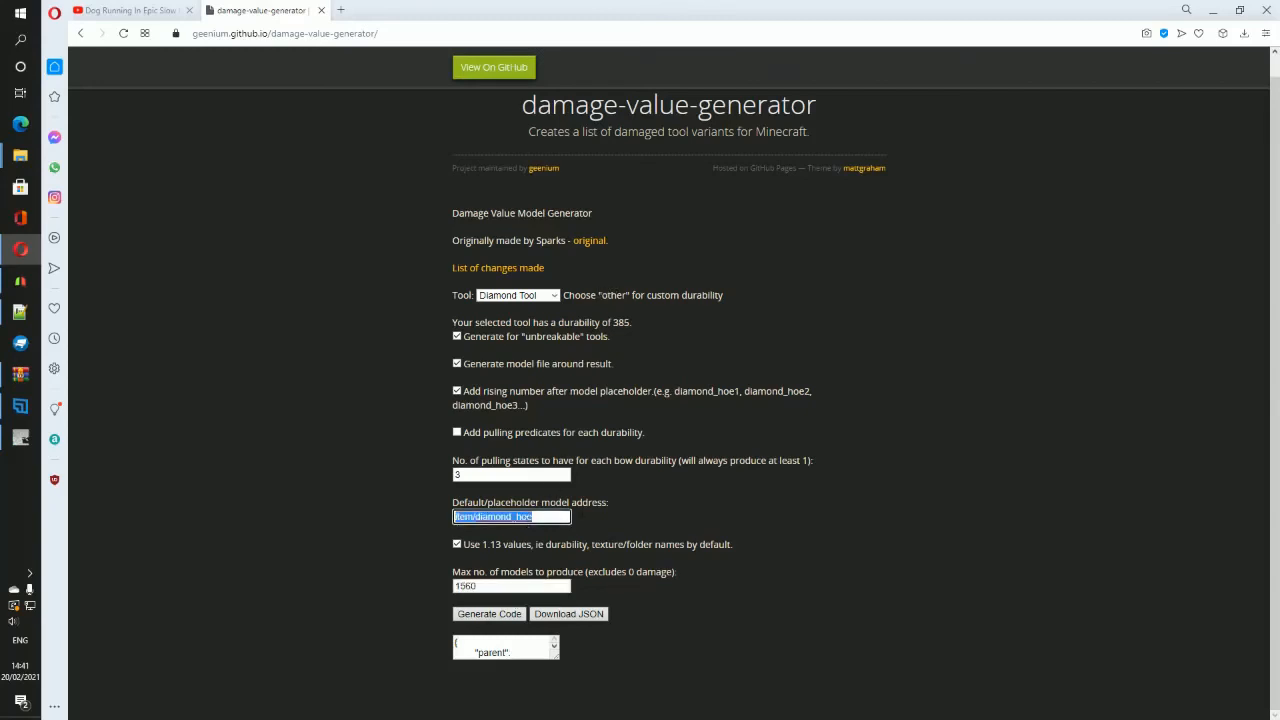
click(700, 477)
click(488, 620)
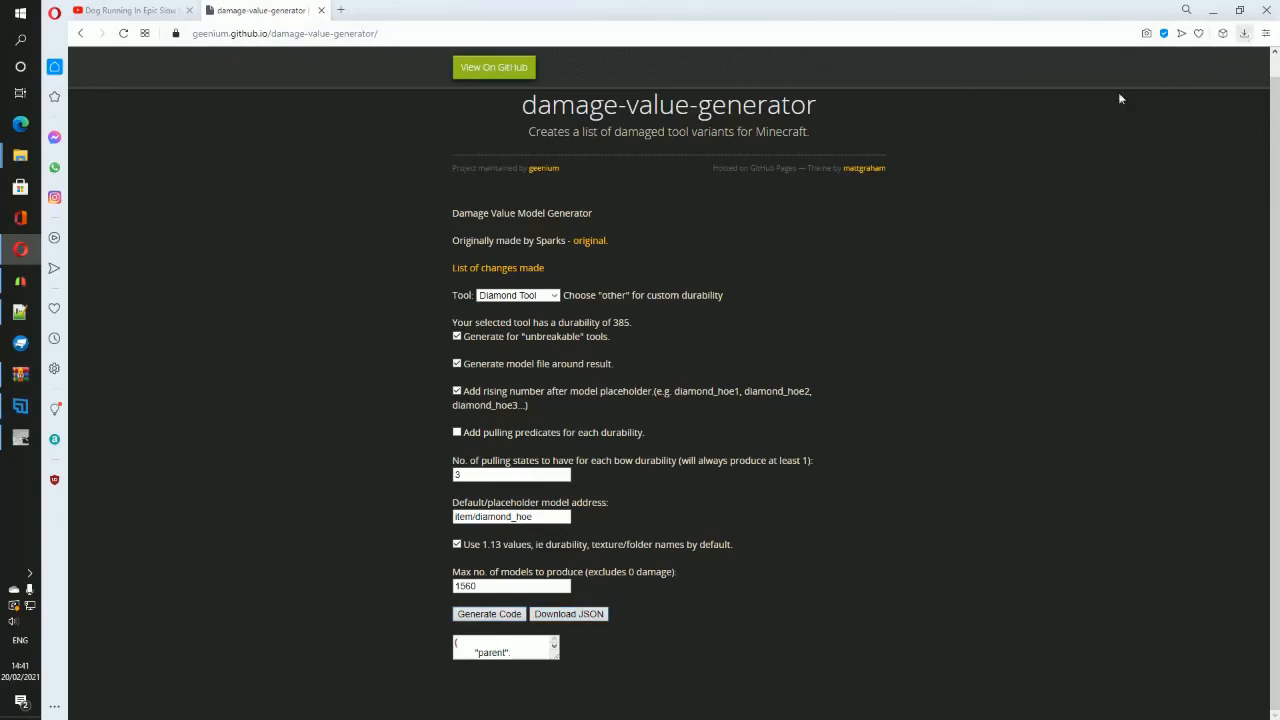
Step: Show the downloaded diamond_hoe (1).json in its folder and open it in Notepad++
click(1244, 33)
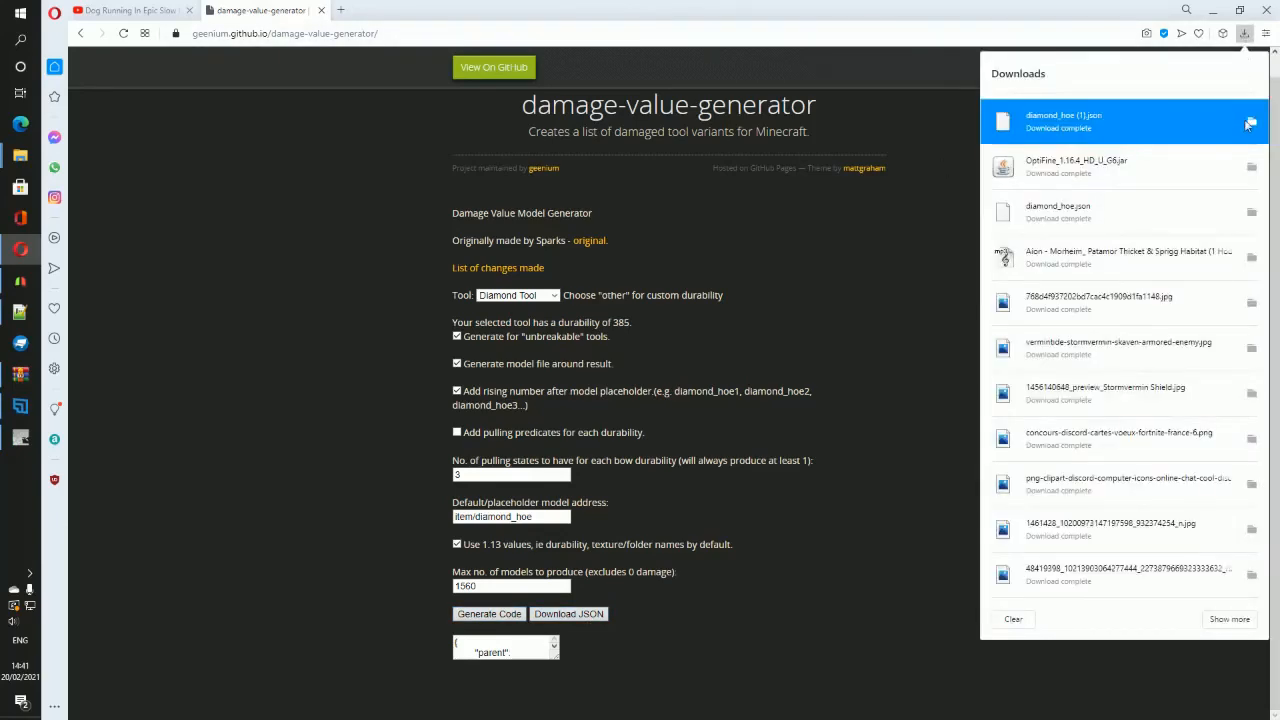
click(1250, 123)
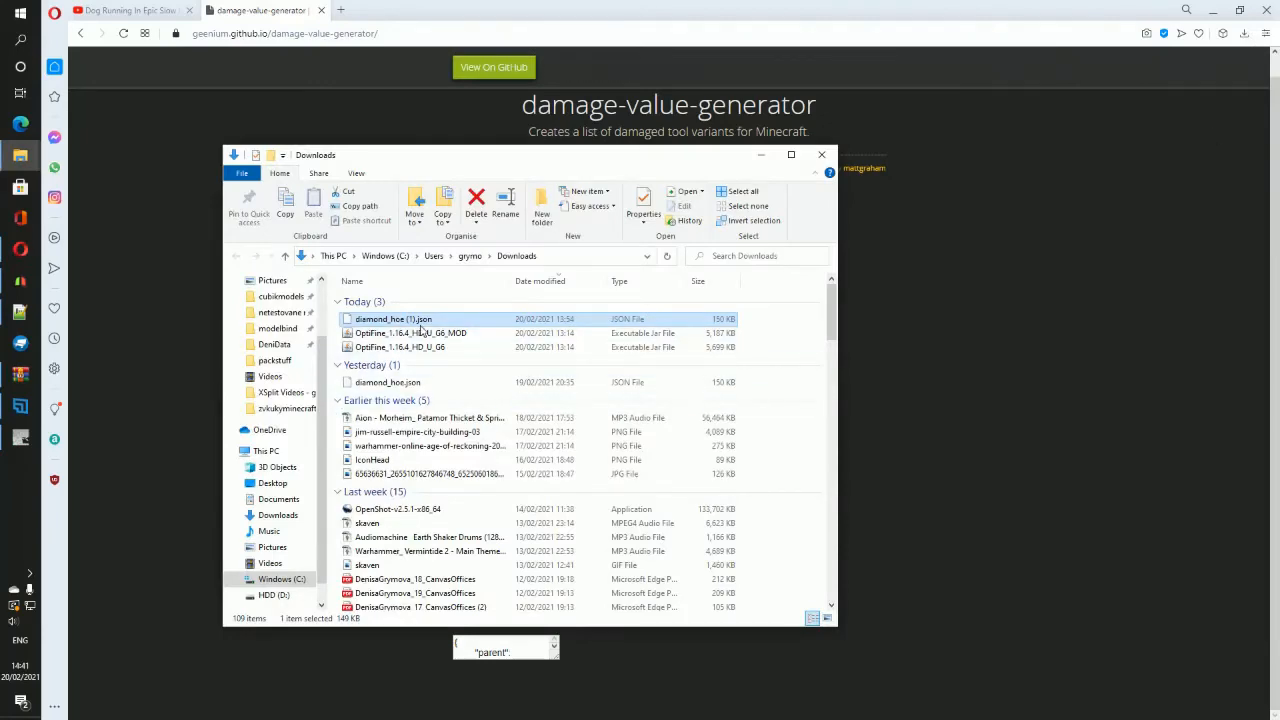
right_click(421, 328)
right_click(385, 322)
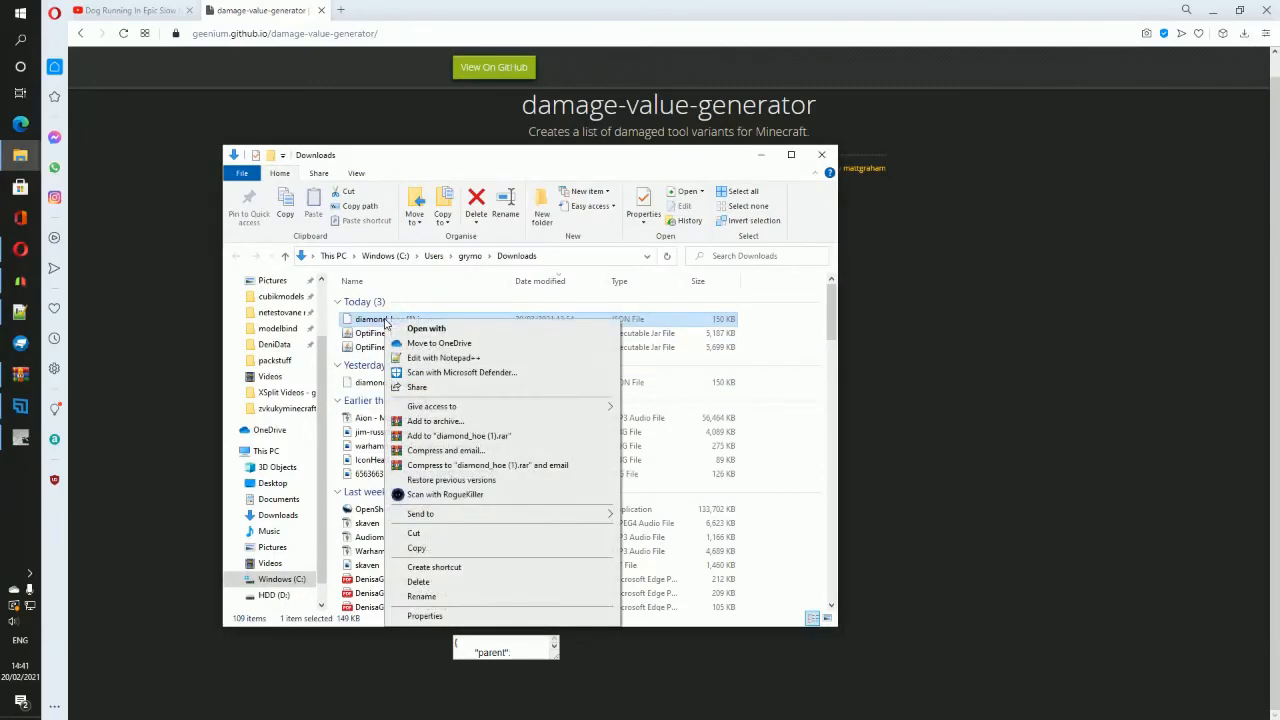
click(443, 357)
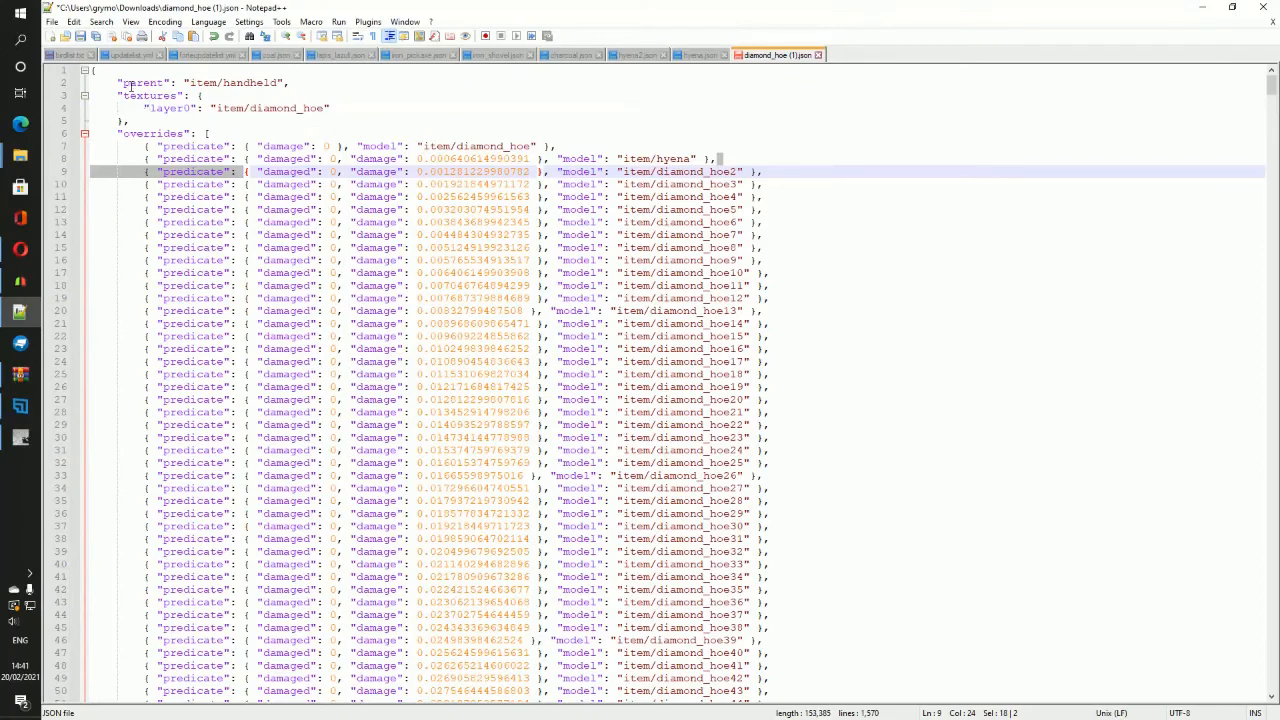
Step: Highlight the "item/handheld" parent and the "item/diamond_hoe" layer0 texture in diamond_hoe (1).json
drag(125, 84, 319, 84)
drag(223, 83, 310, 82)
drag(98, 96, 330, 108)
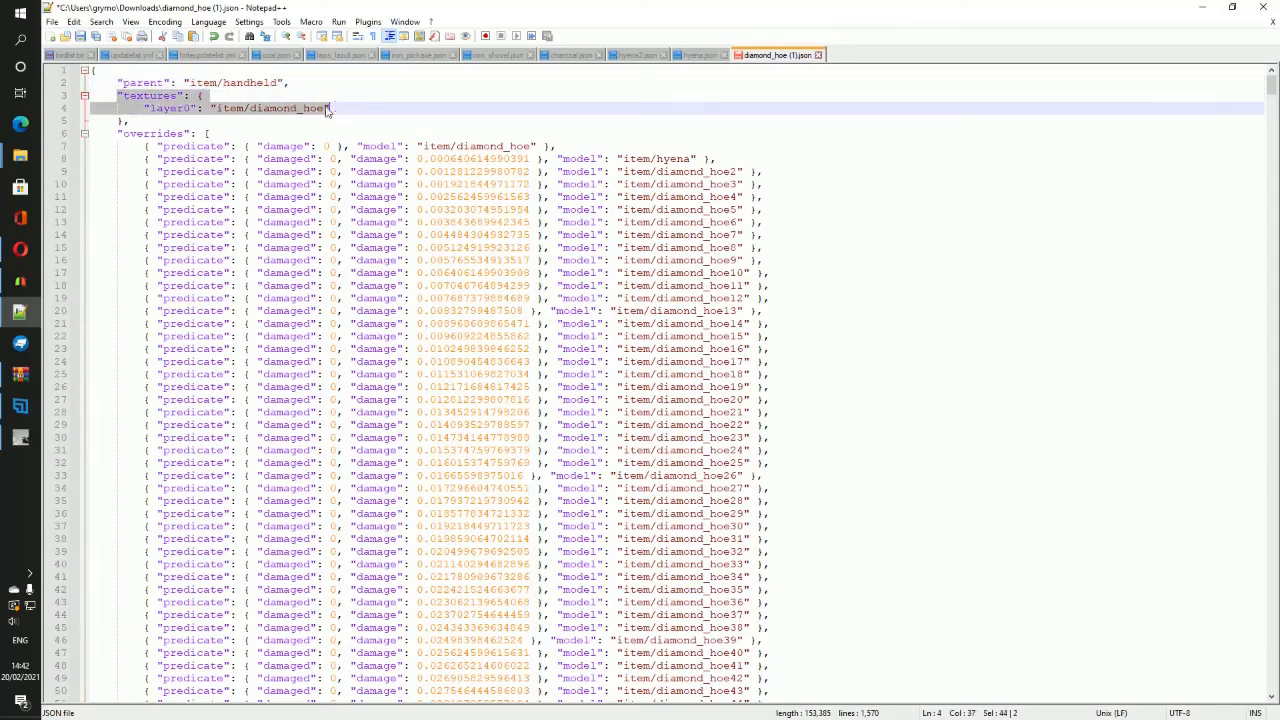
click(312, 108)
drag(212, 106, 330, 108)
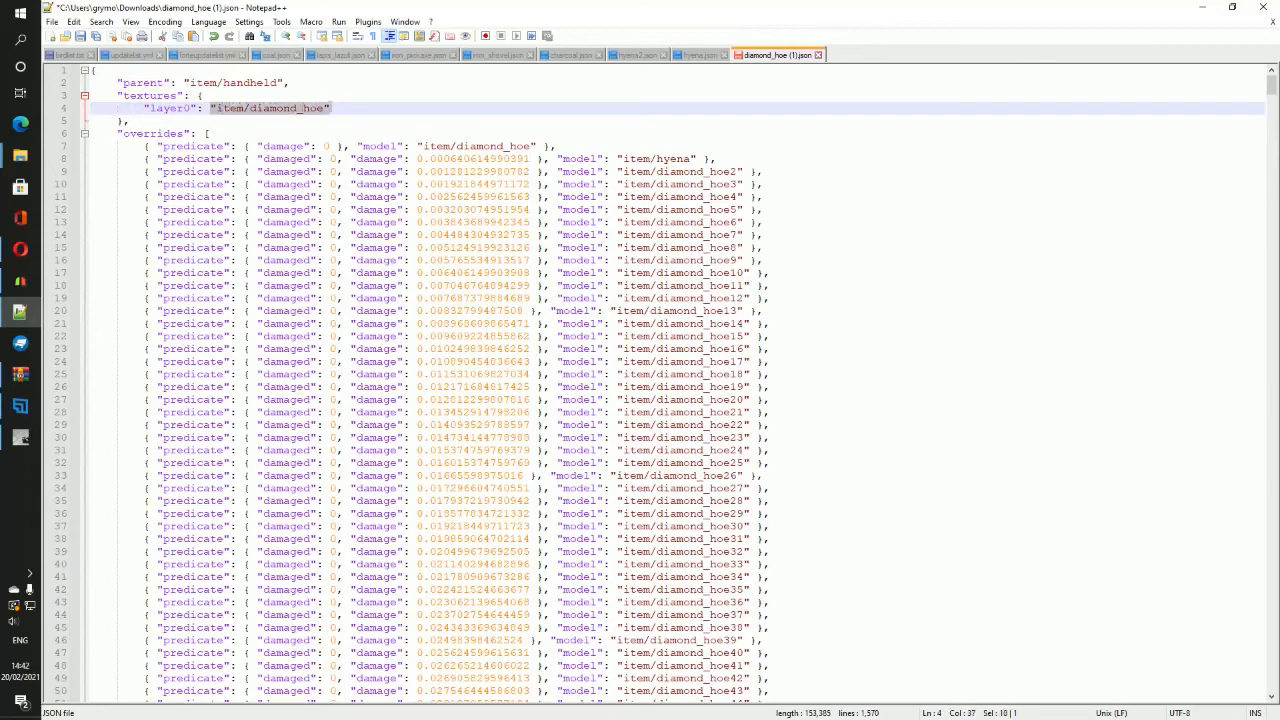
click(381, 110)
scroll(380, 180, up, 1)
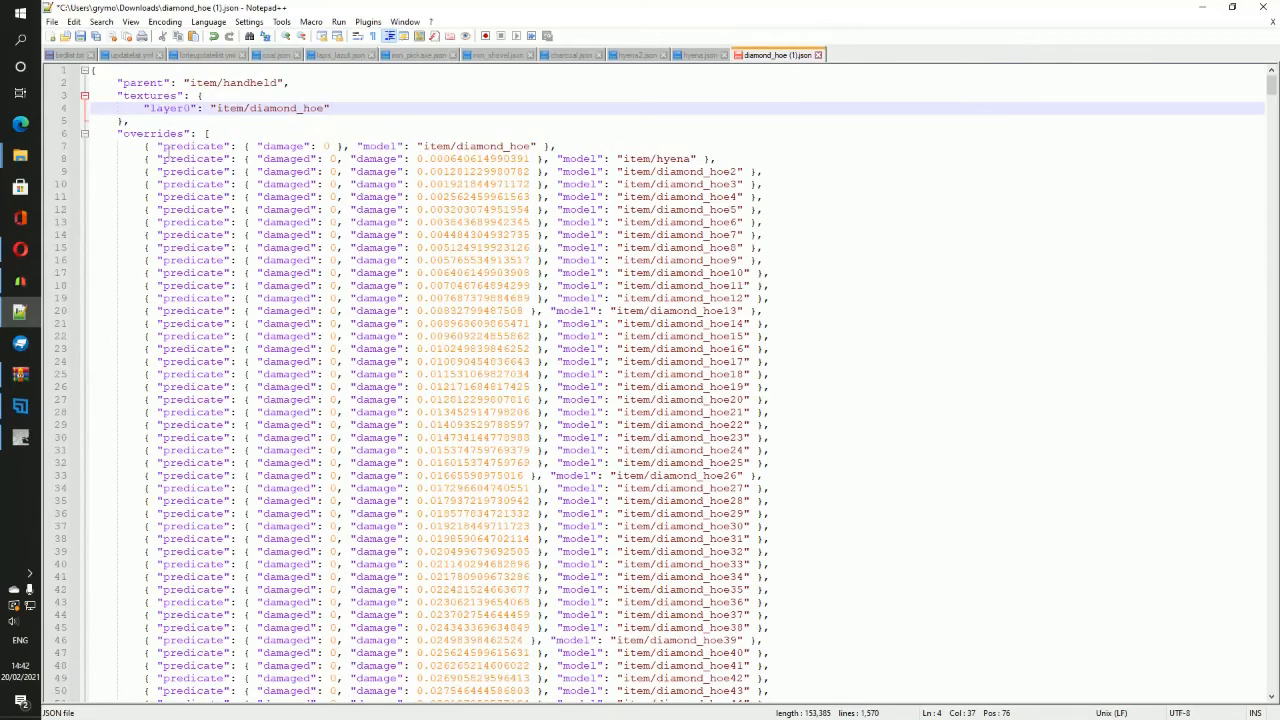
Step: Enter hyena as the model name in the line 8 override and highlight that entry's closing brace and comma
drag(150, 148, 710, 412)
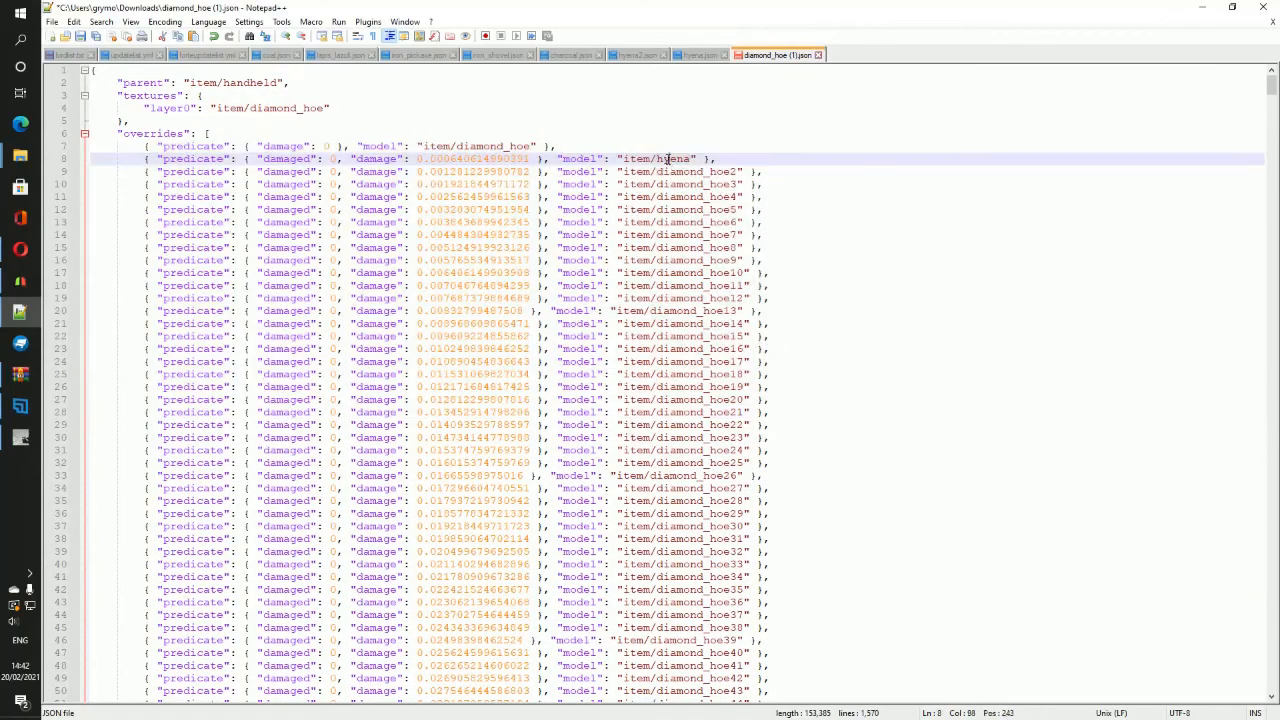
double_click(670, 159)
text(hyena)
drag(703, 159, 715, 159)
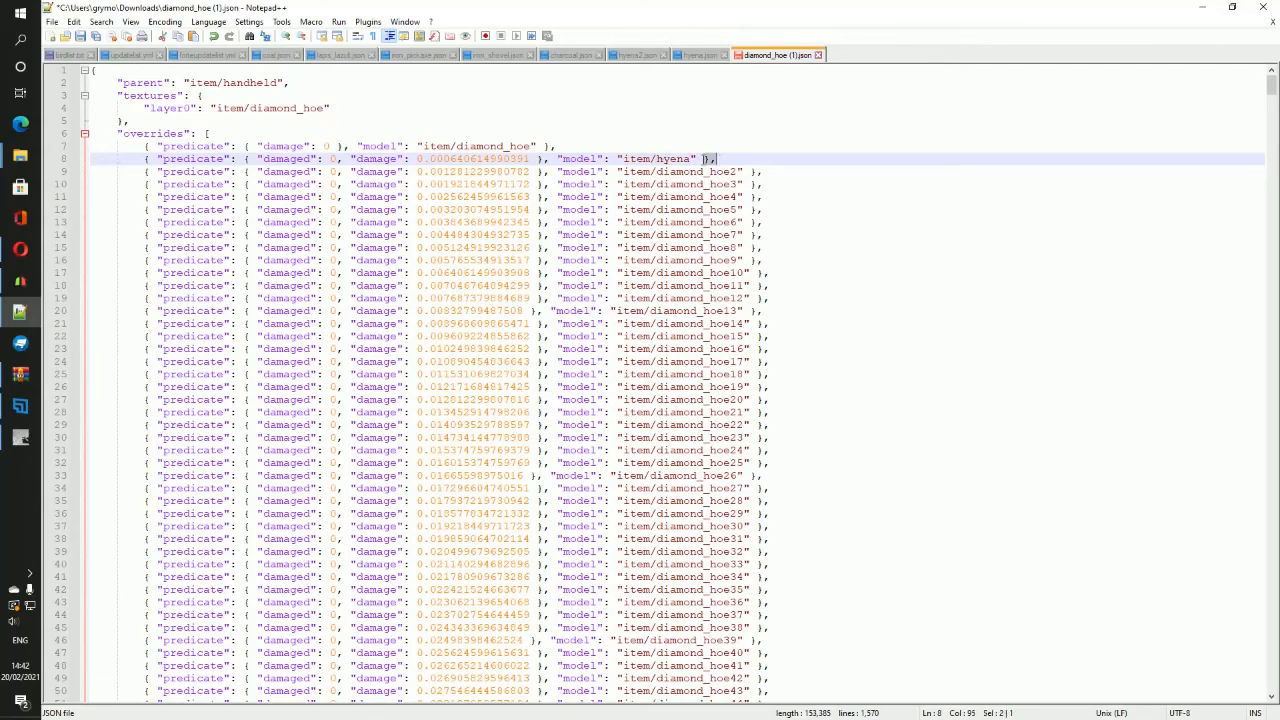
triple_click(590, 159)
click(558, 132)
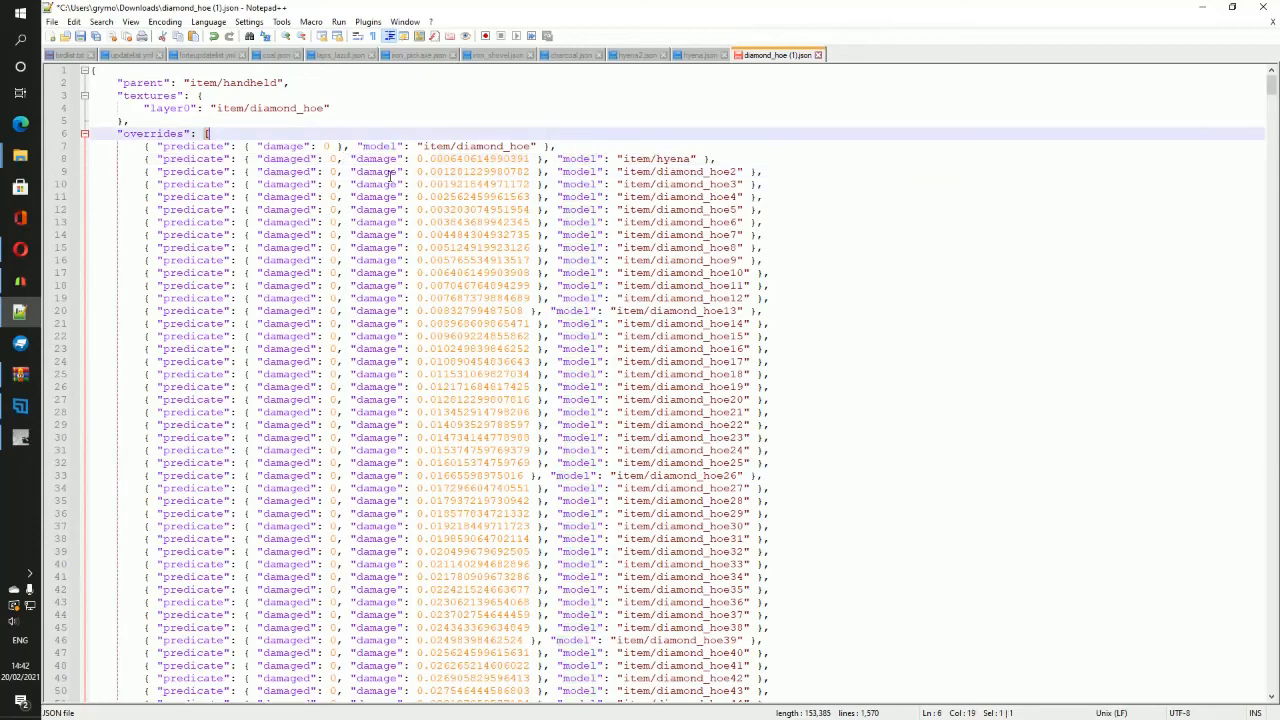
Step: Highlight the diamond_hoe model name in the zero-damage override and the same name in the layer0 texture path
double_click(195, 146)
double_click(488, 146)
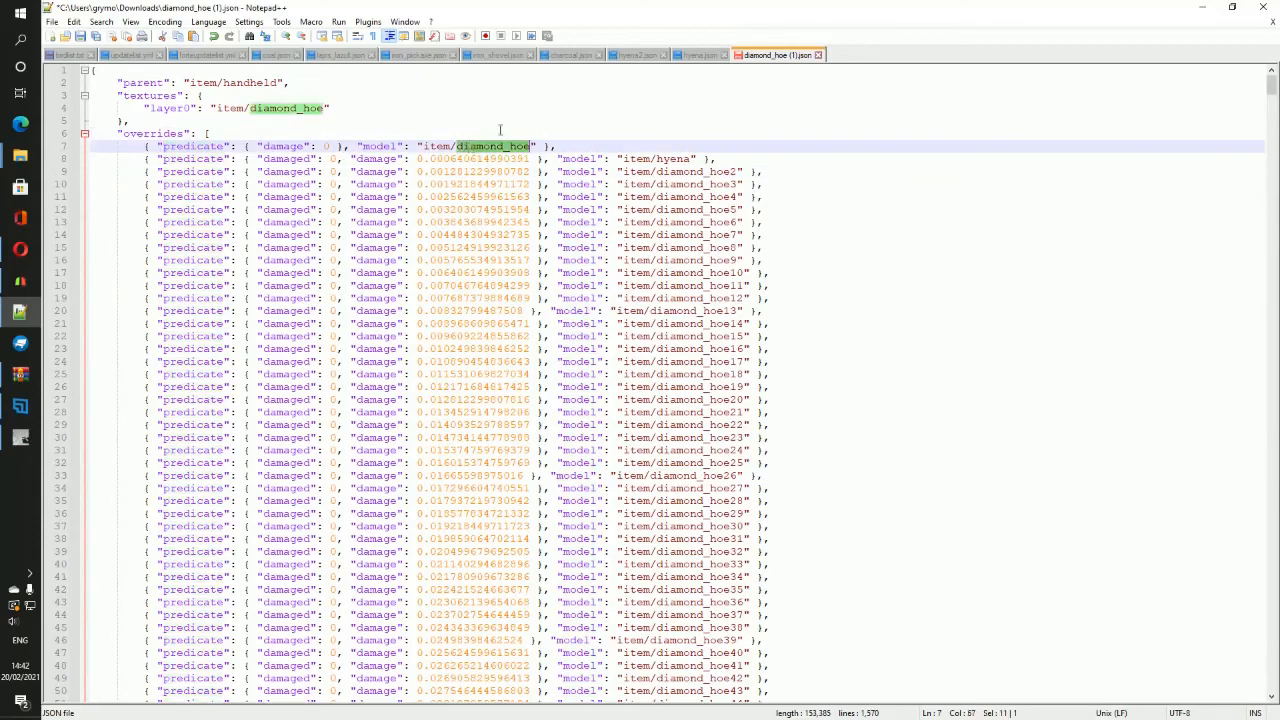
click(490, 109)
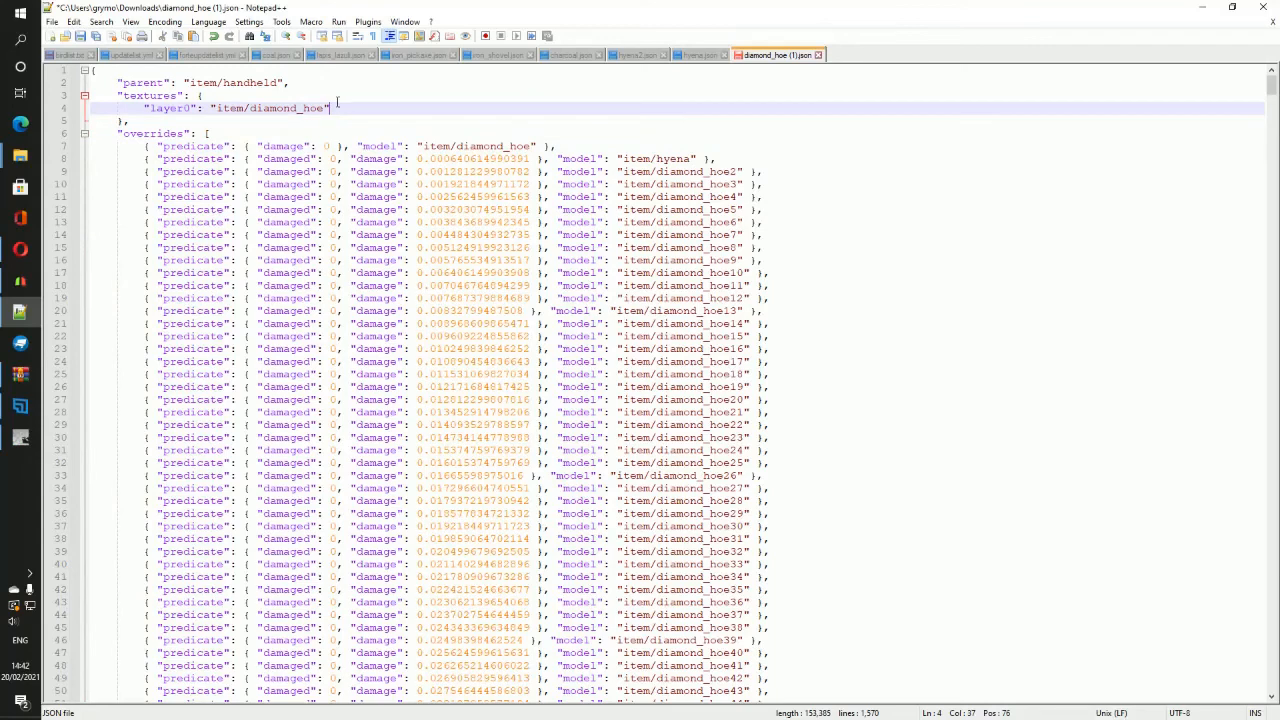
drag(342, 108, 249, 108)
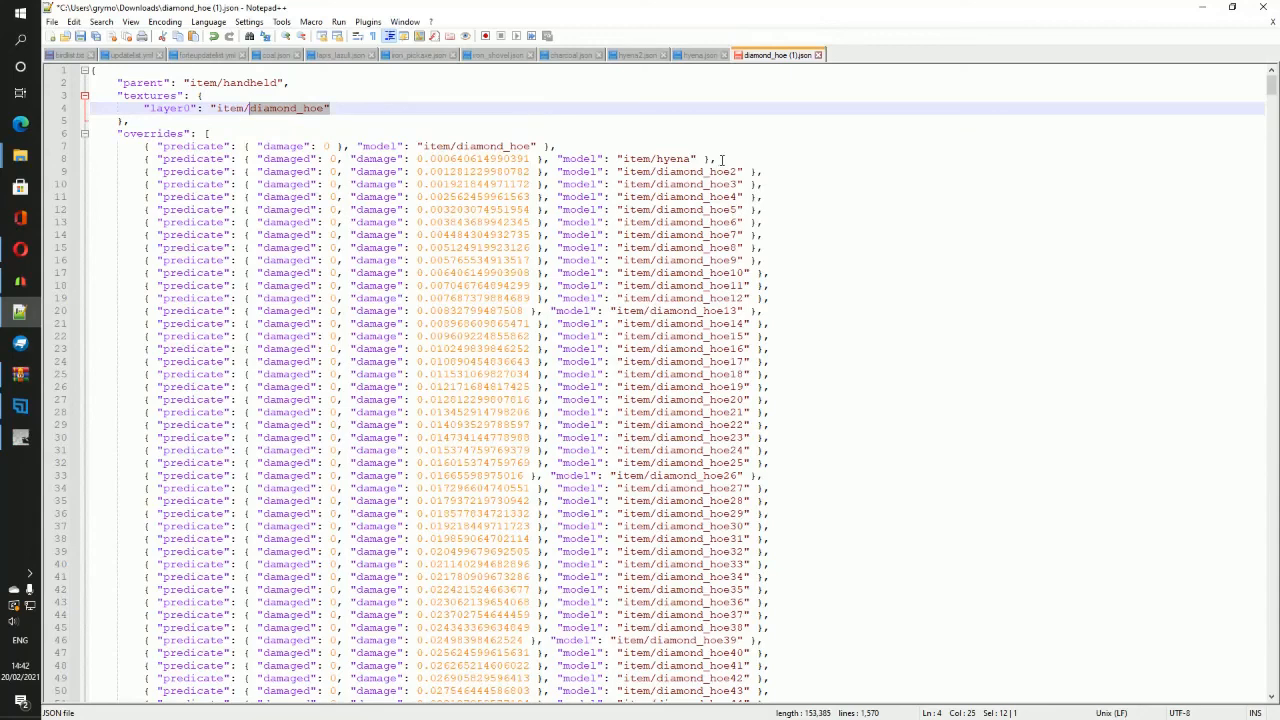
Step: Try numbering the override lines with a 1 after the item/hyena entry, remove the number and highlight that entry
click(757, 160)
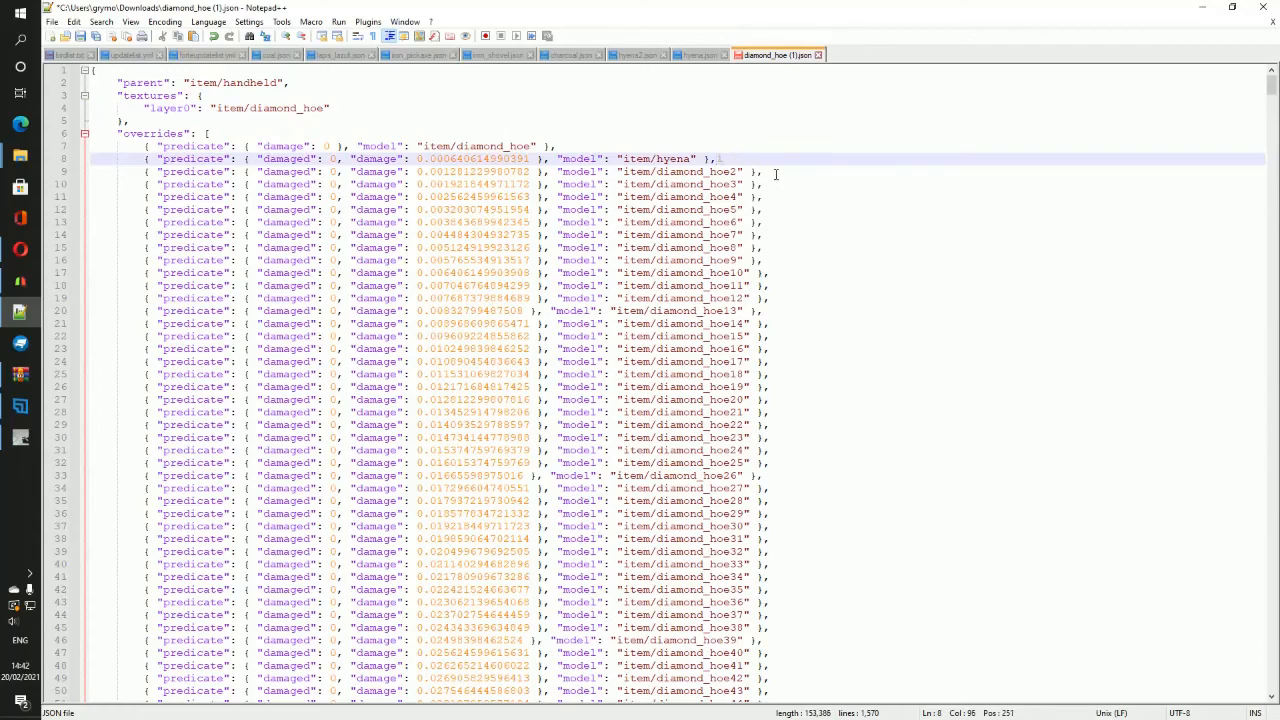
click(777, 173)
click(779, 185)
click(781, 198)
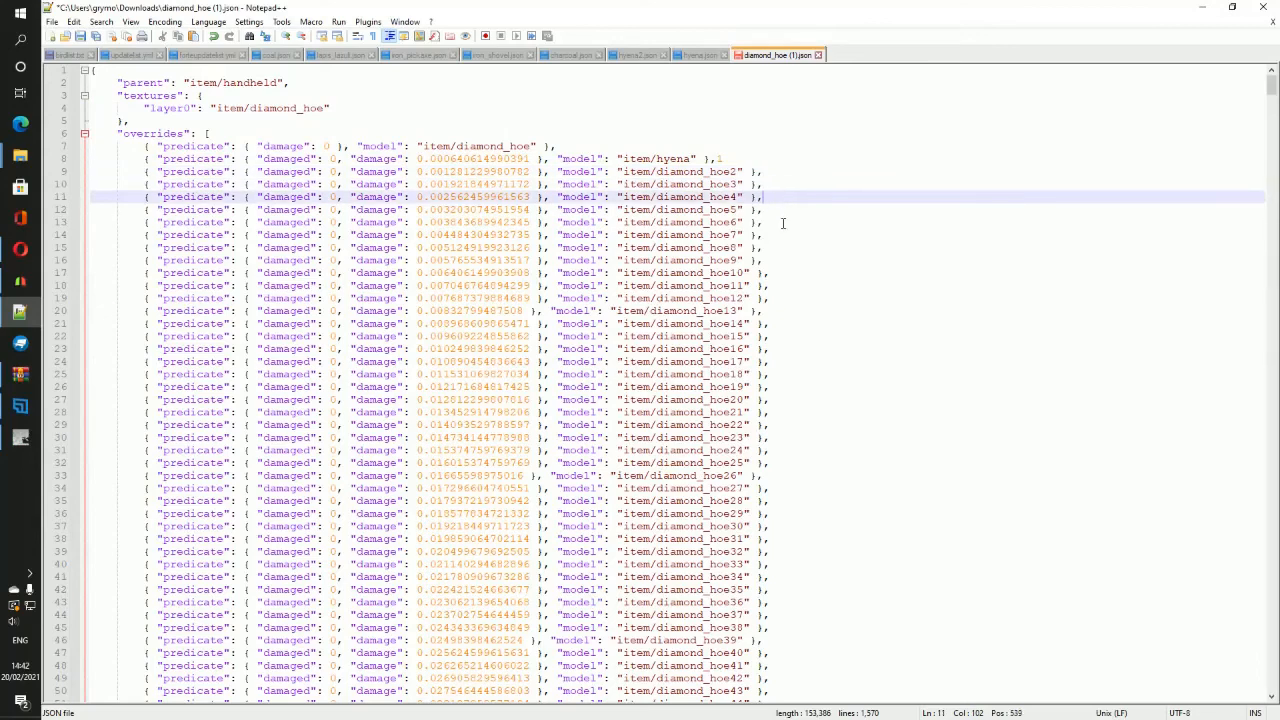
click(783, 221)
click(747, 158)
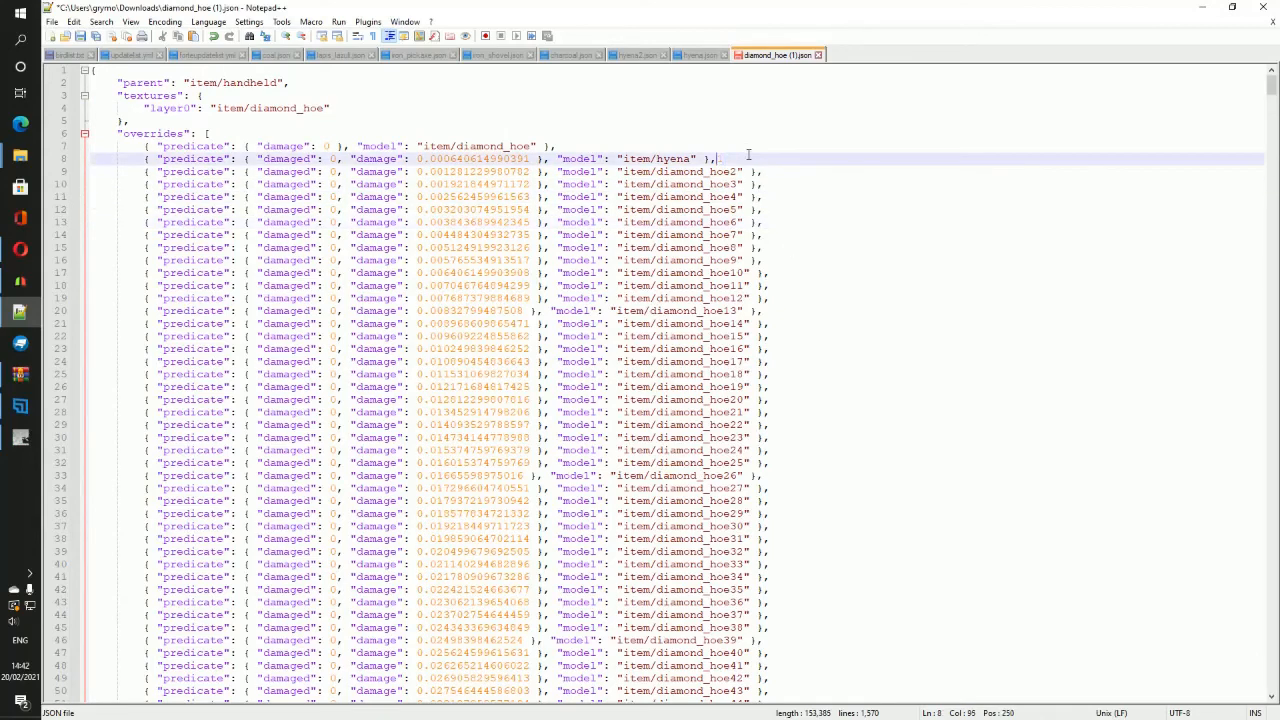
key(BackSpace)
drag(736, 158, 222, 158)
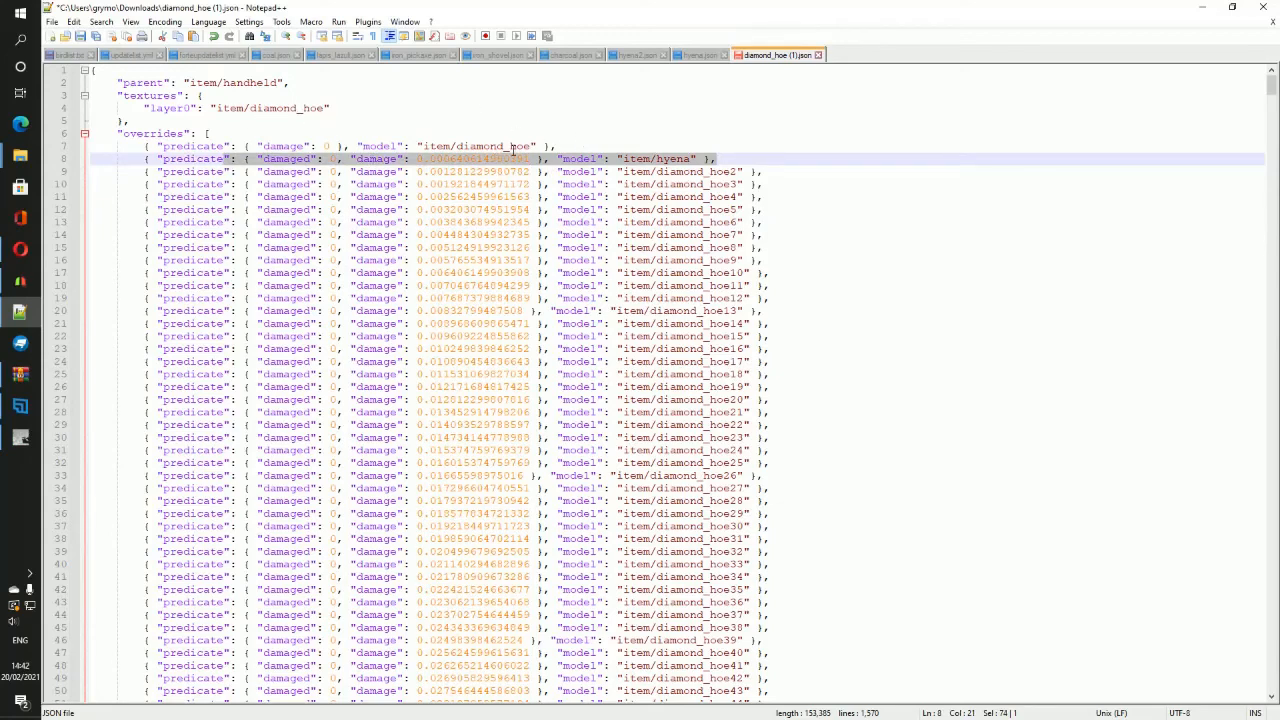
click(745, 159)
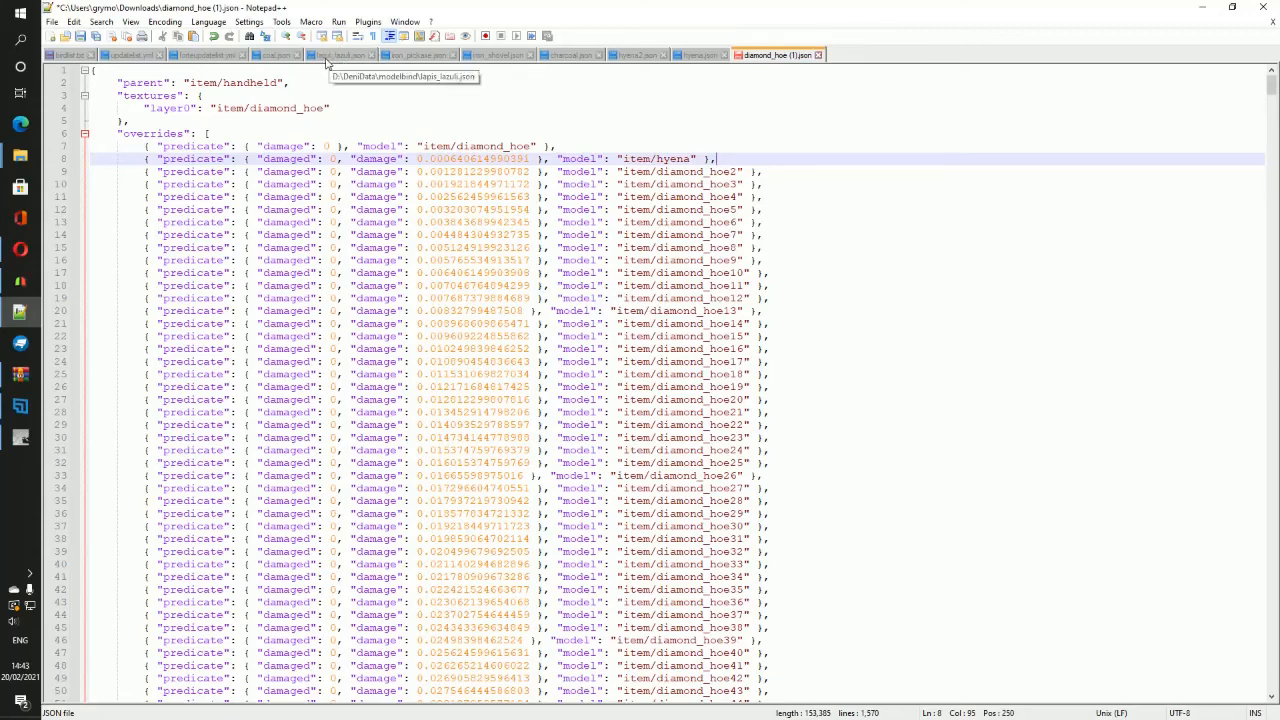
Step: Switch to charcoal.json and highlight its "item/generated" parent and its "item/charcoal" layer0 texture
click(570, 55)
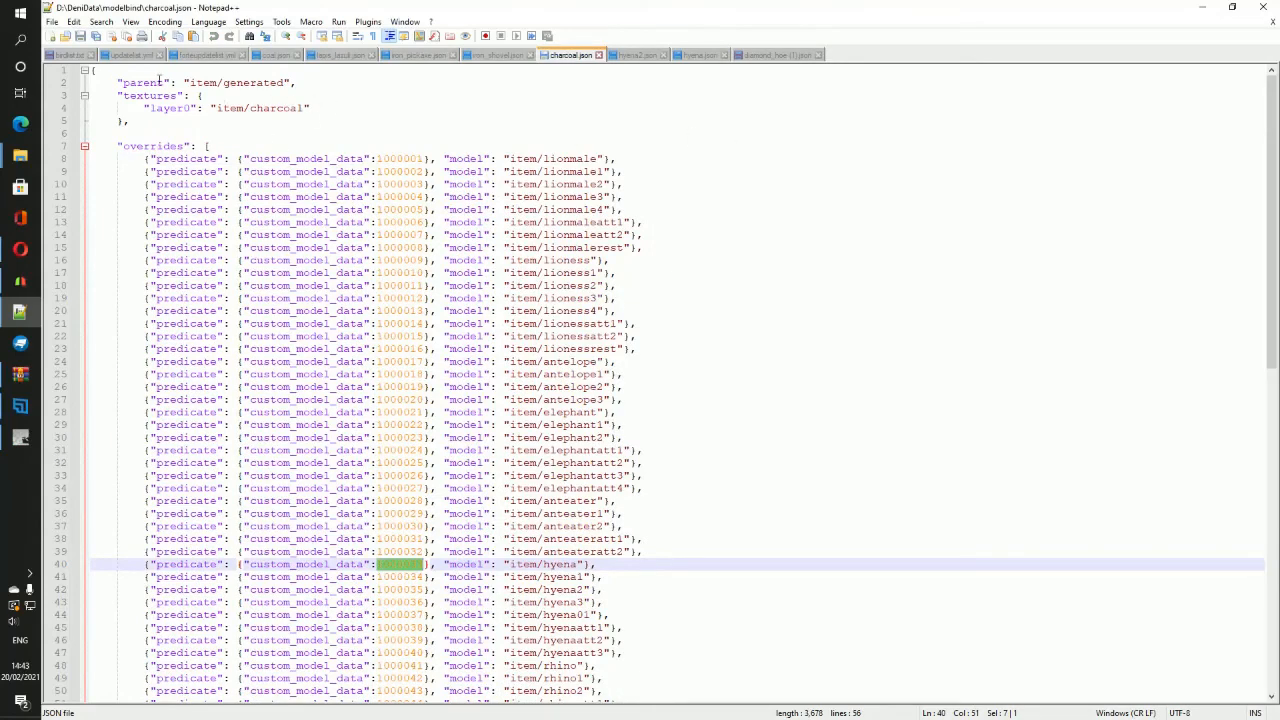
drag(159, 81, 325, 79)
drag(190, 109, 340, 113)
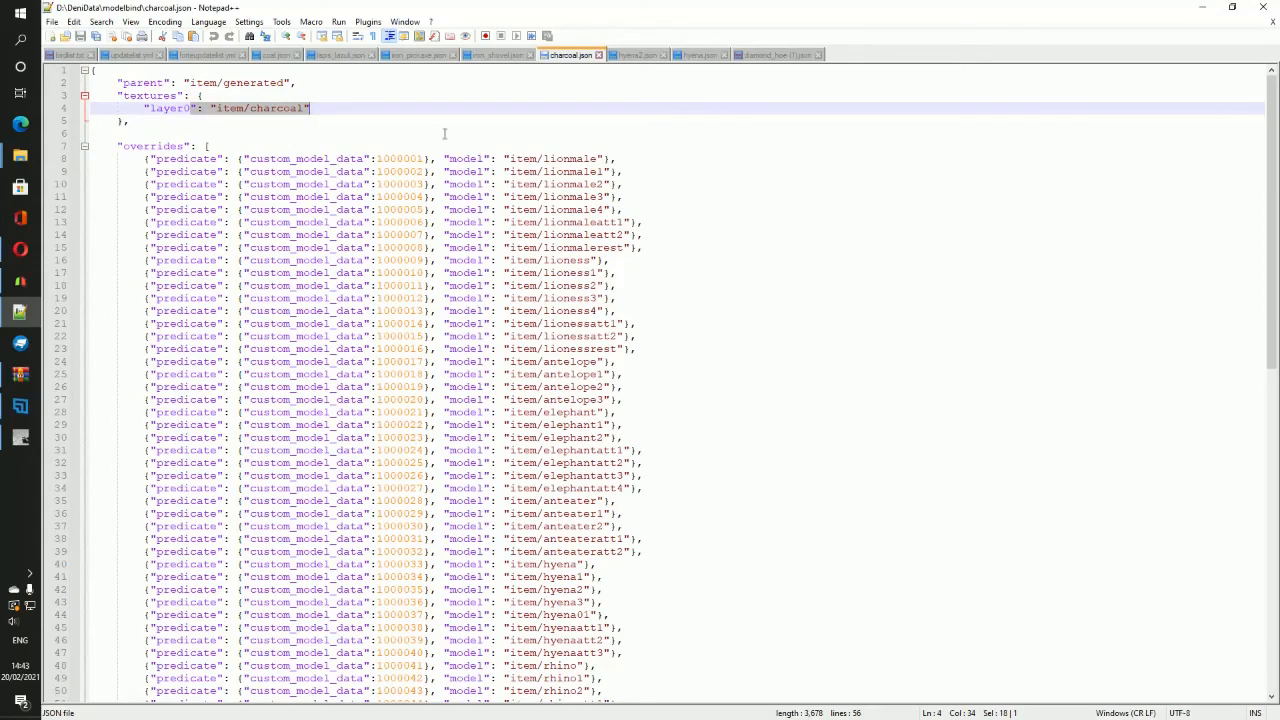
click(275, 131)
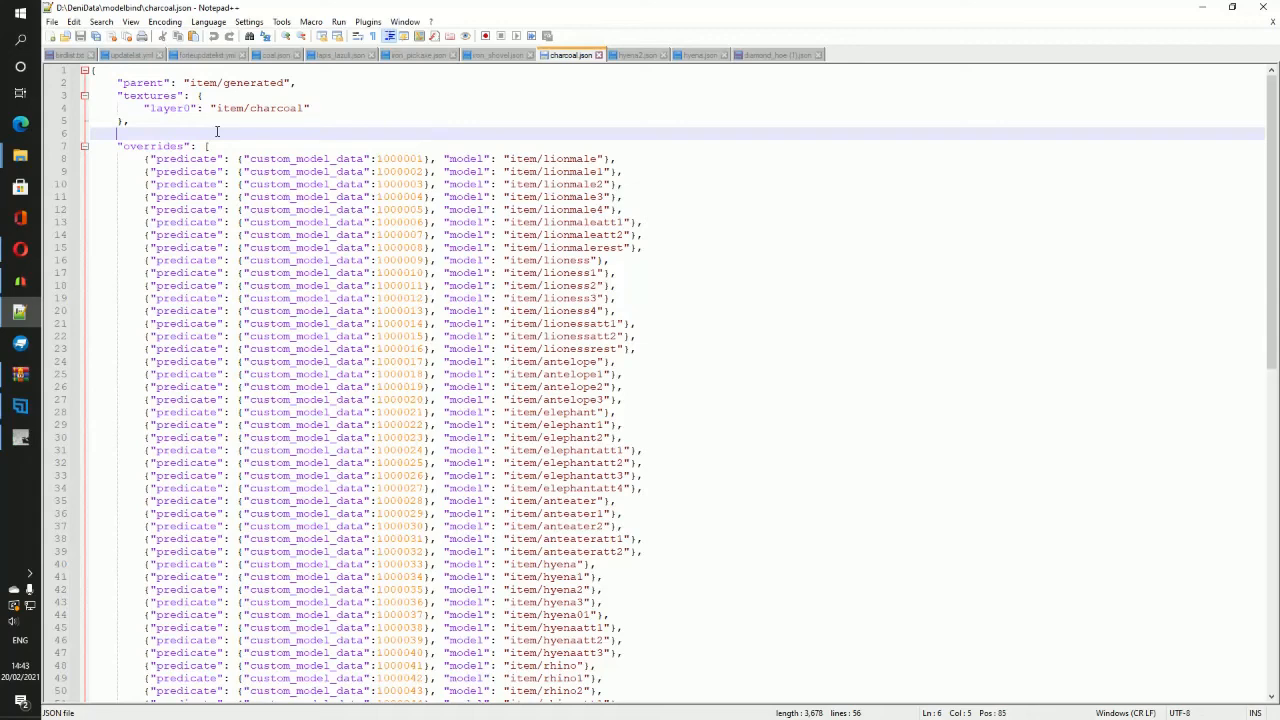
Step: Highlight the custom_model_data 1000001 predicate in the item/lionmale override, and highlight the item/charcoal layer0 texture path
drag(110, 147, 426, 160)
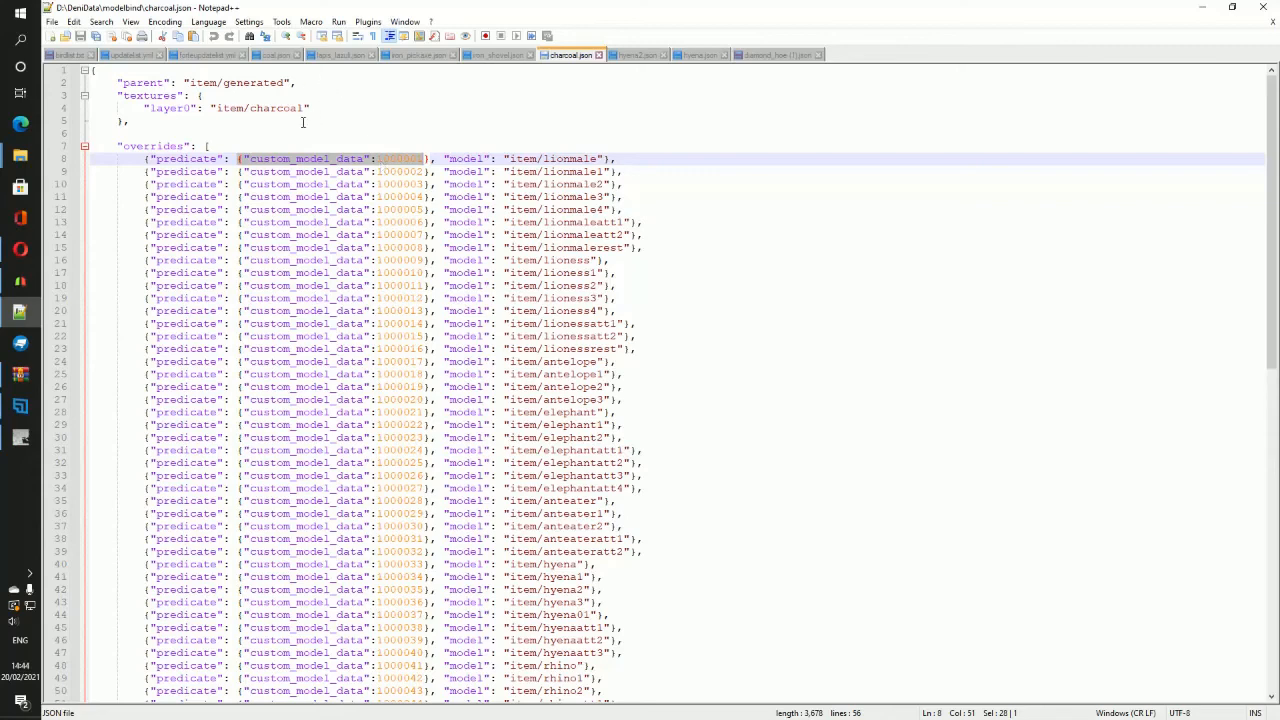
drag(217, 108, 309, 109)
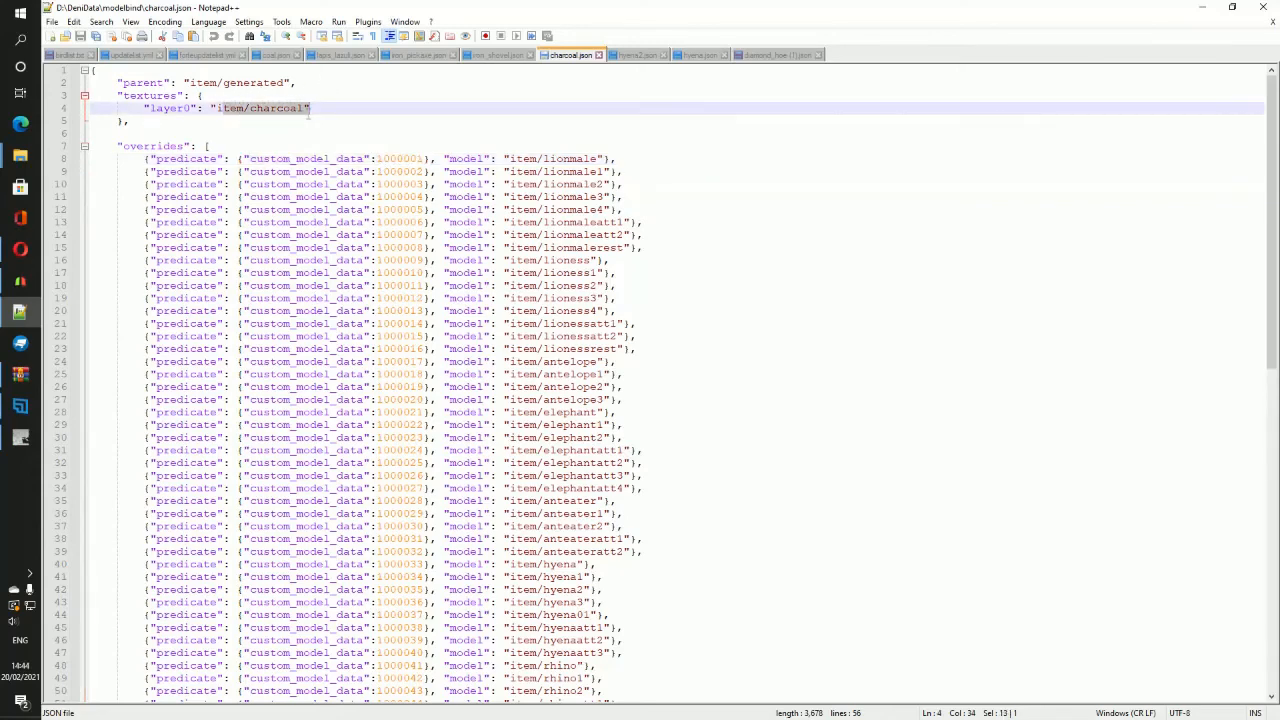
click(341, 110)
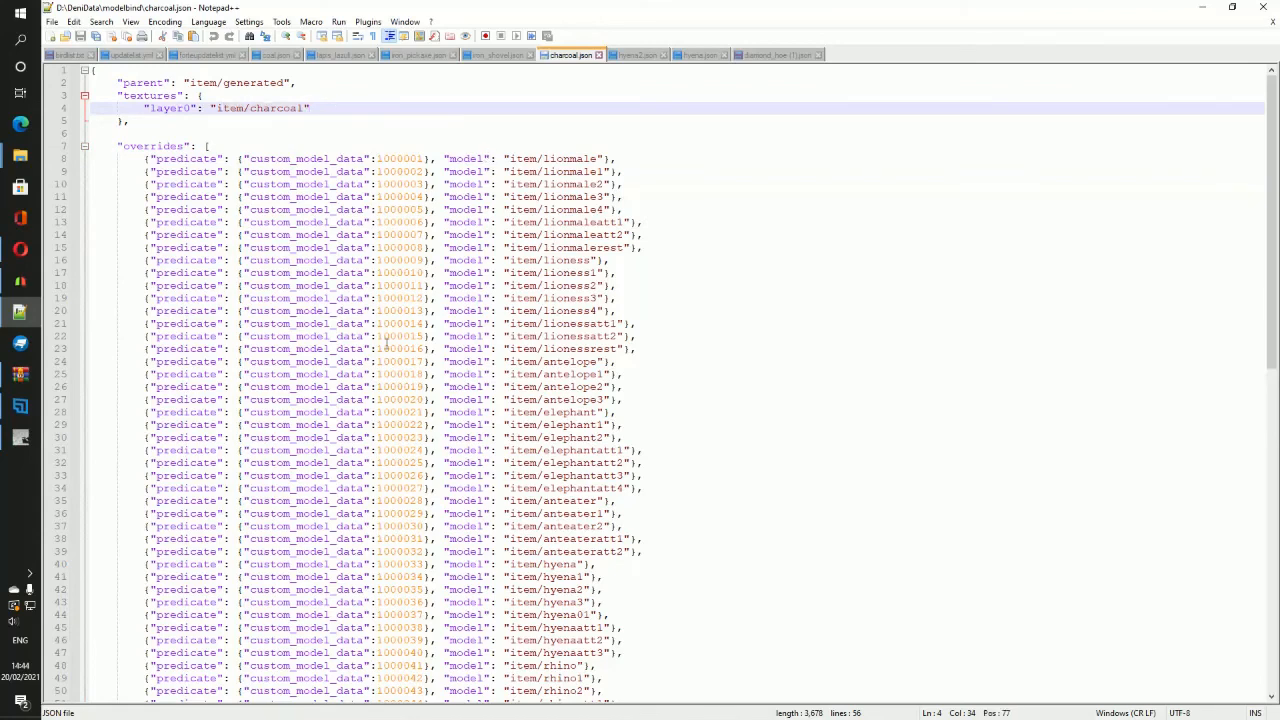
Step: Highlight the custom_model_data number in the item/hyena override on line 40
scroll(366, 392, down, 4)
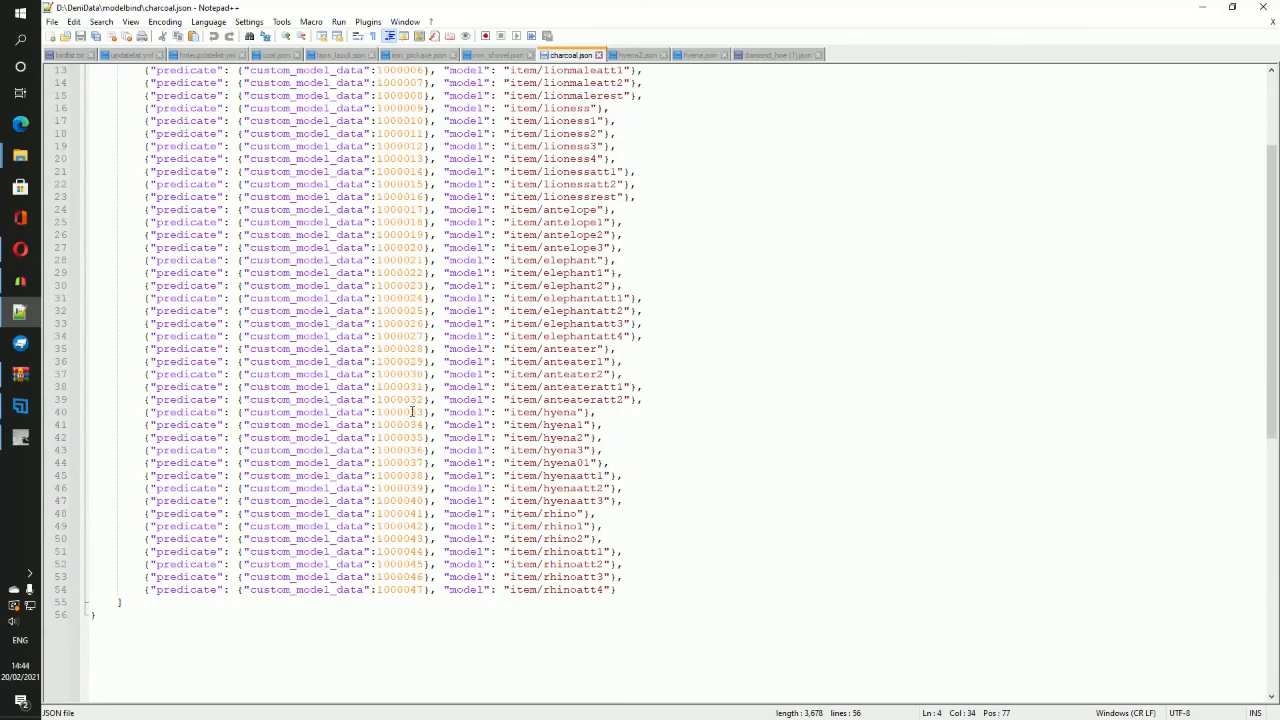
double_click(412, 412)
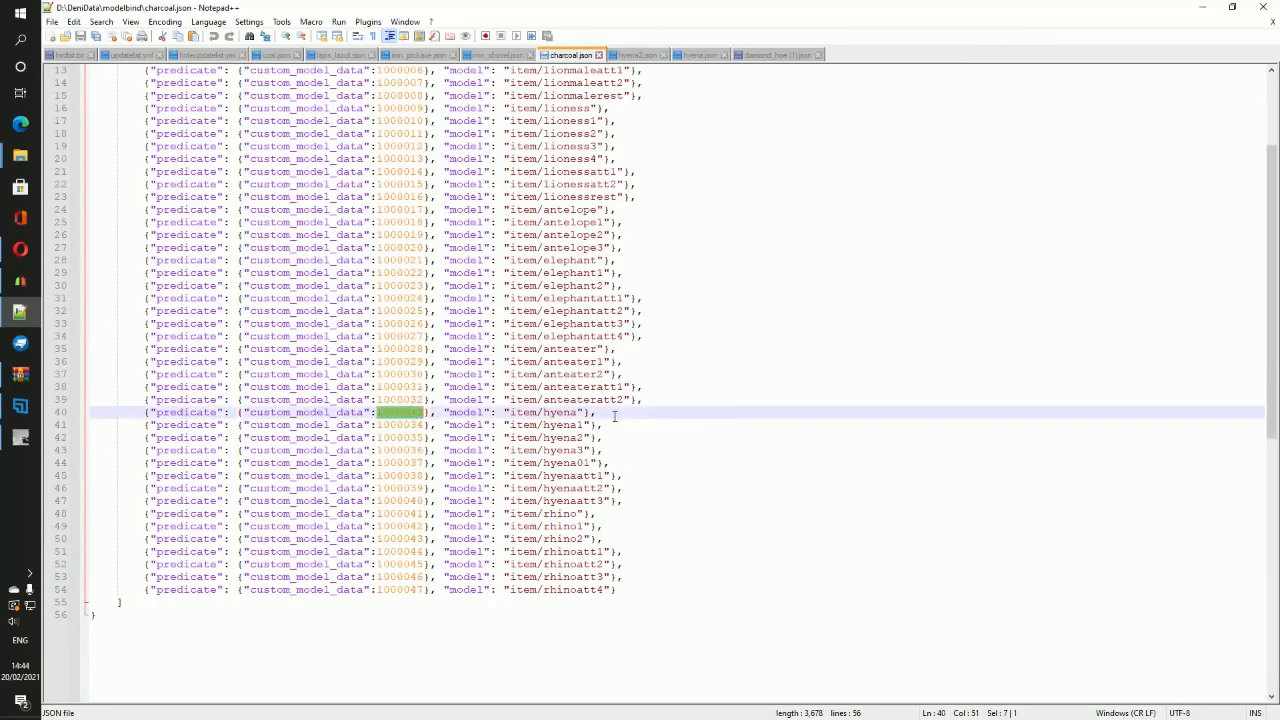
drag(378, 413, 425, 413)
click(392, 412)
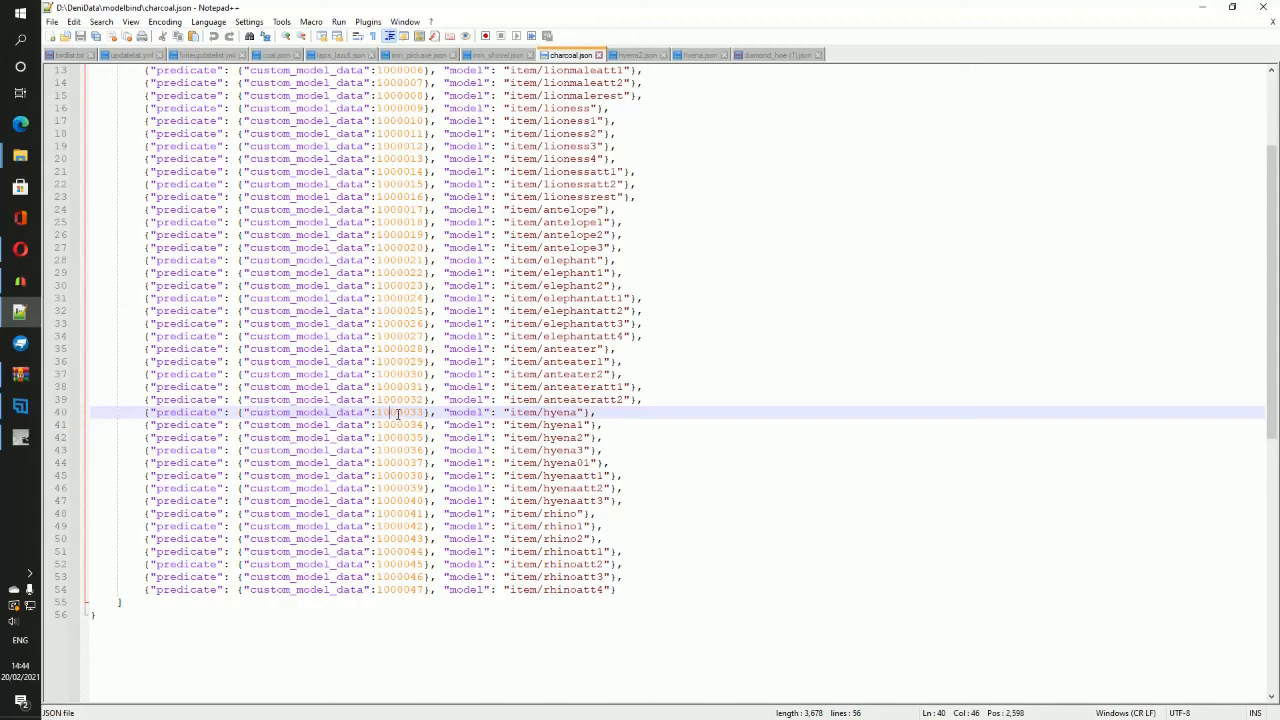
double_click(398, 413)
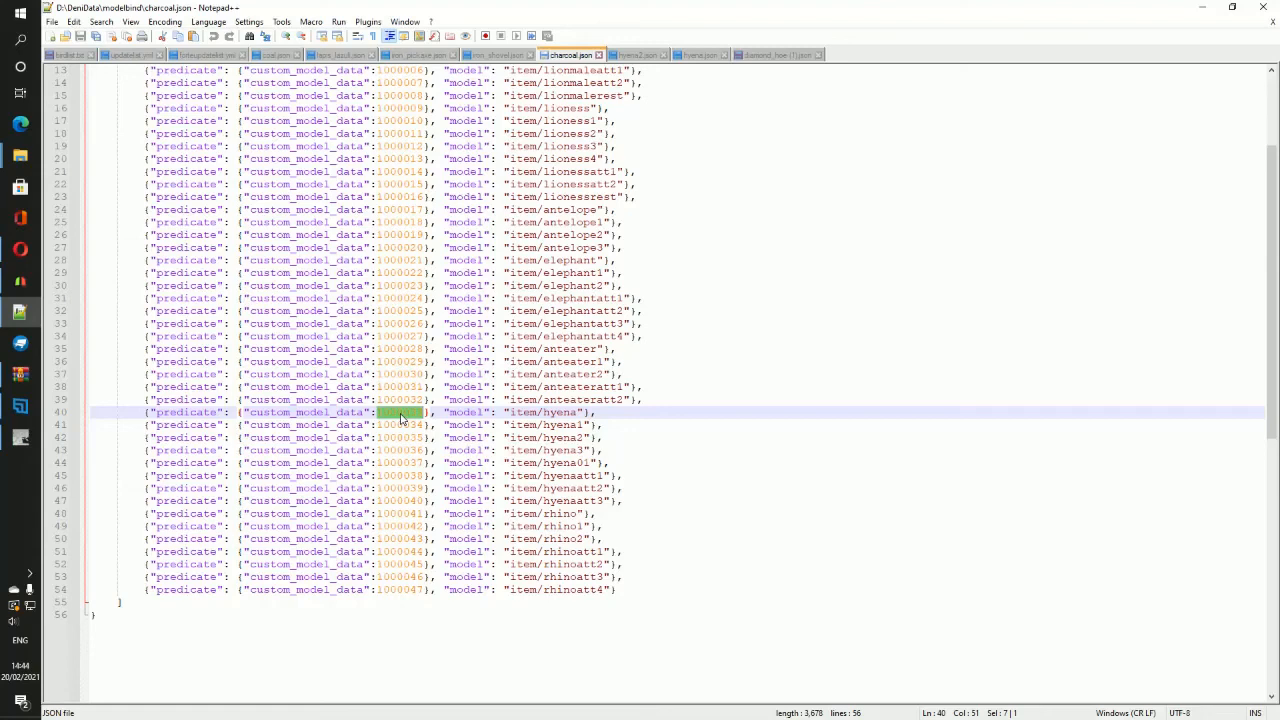
Step: Highlight the whole item/hyena override on line 40 and look over the neighbouring override entries
scroll(582, 424, up, 4)
scroll(400, 451, down, 8)
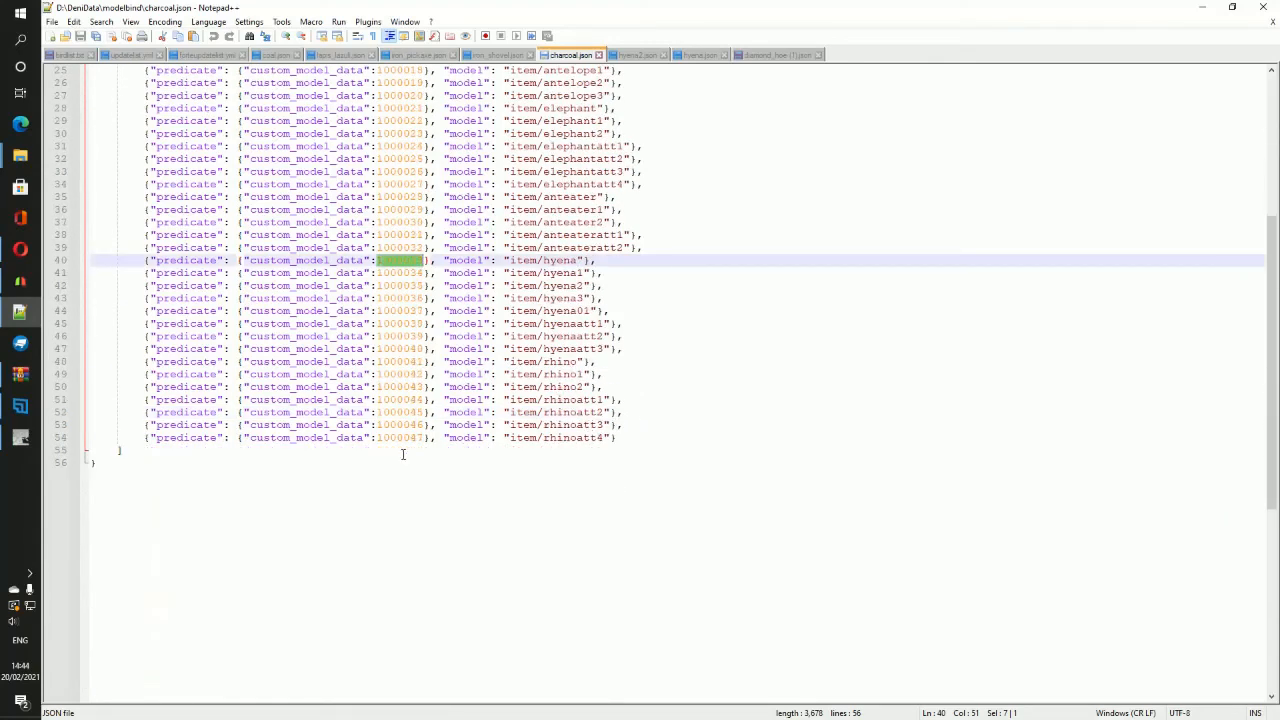
scroll(428, 449, up, 5)
drag(605, 455, 90, 452)
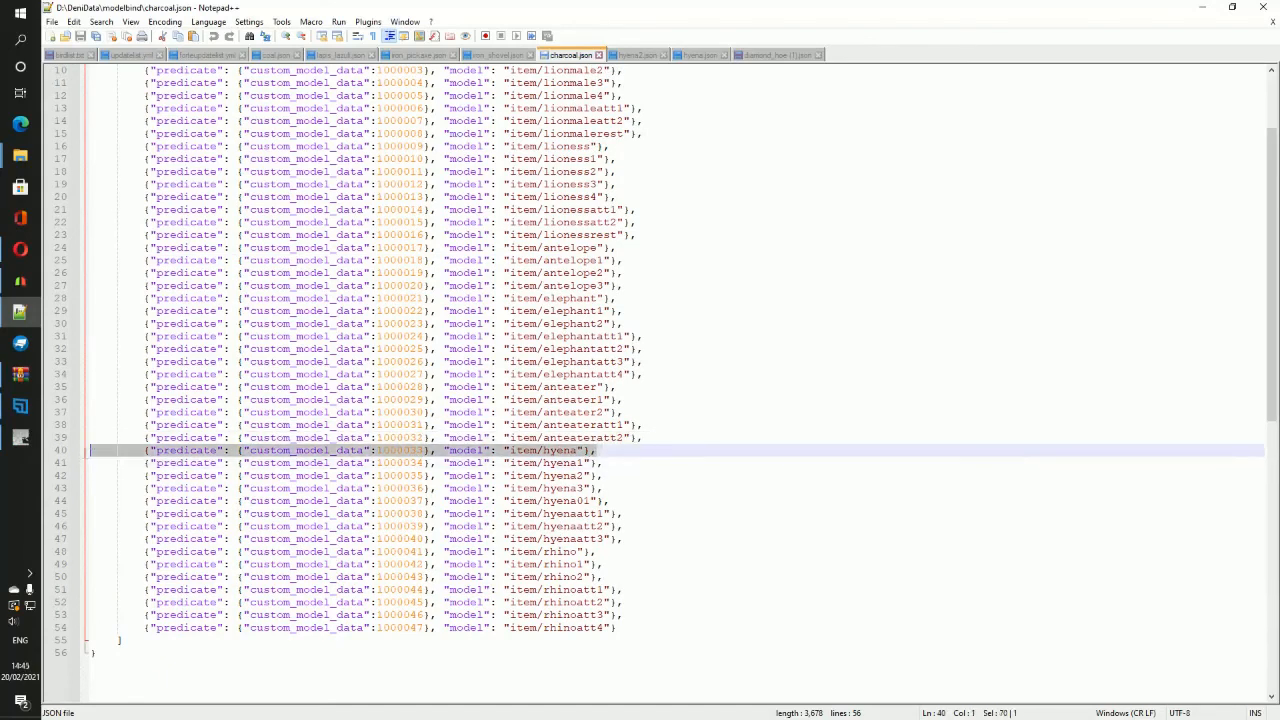
scroll(487, 480, up, 3)
scroll(390, 378, down, 7)
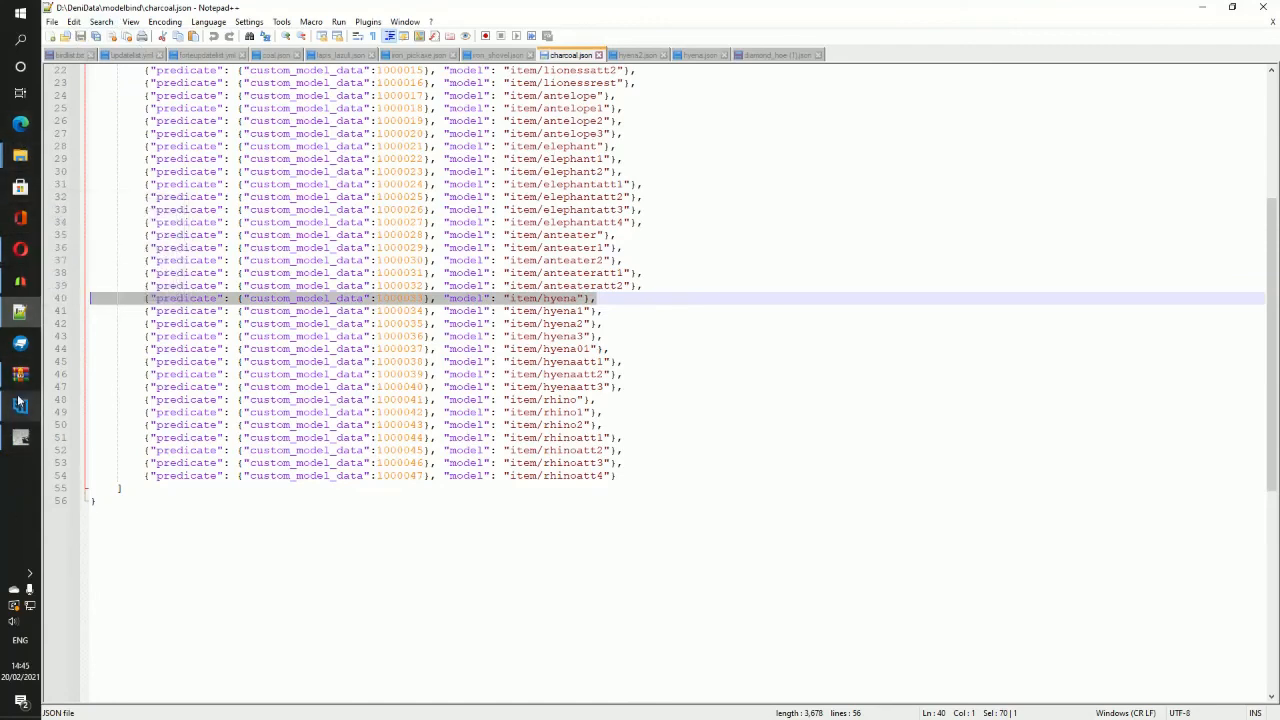
Step: Switch to ElitecraftCZ.zip in WinRAR and reopen its assets\minecraft\textures\item folder from the assets level, moving the window aside
mouse_move(18, 381)
click(158, 397)
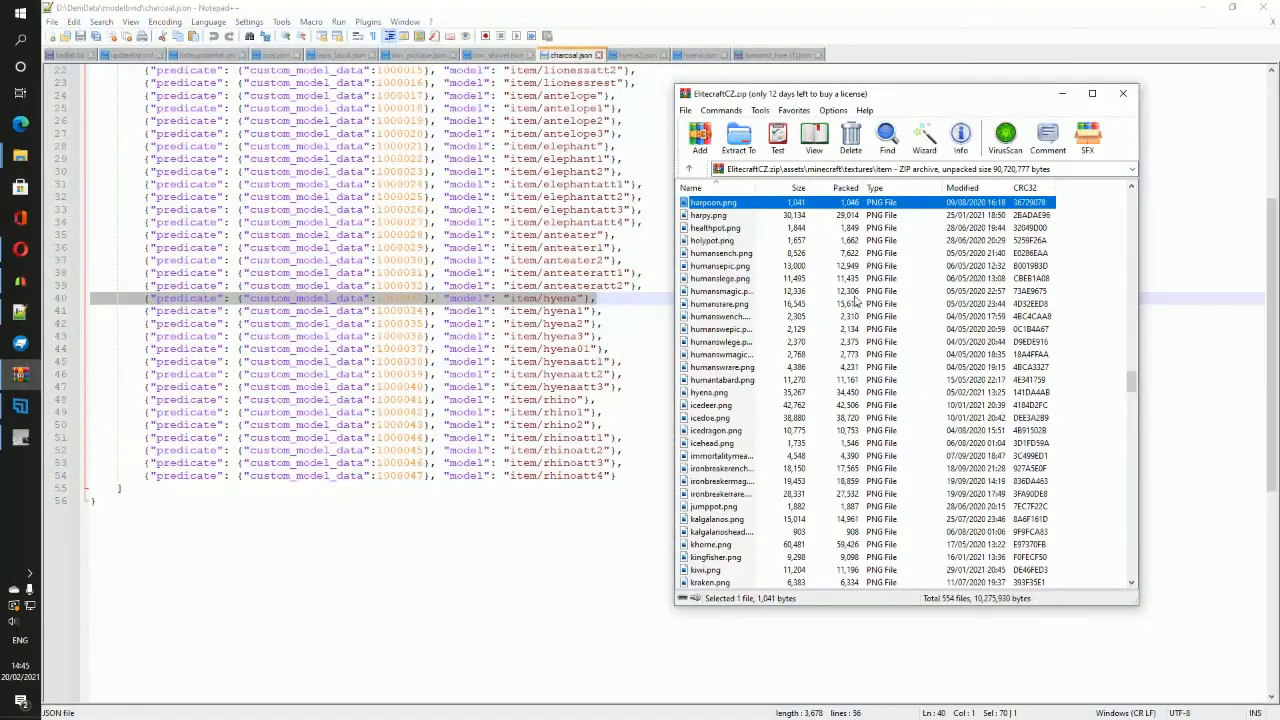
scroll(843, 300, up, 10)
scroll(843, 300, up, 1)
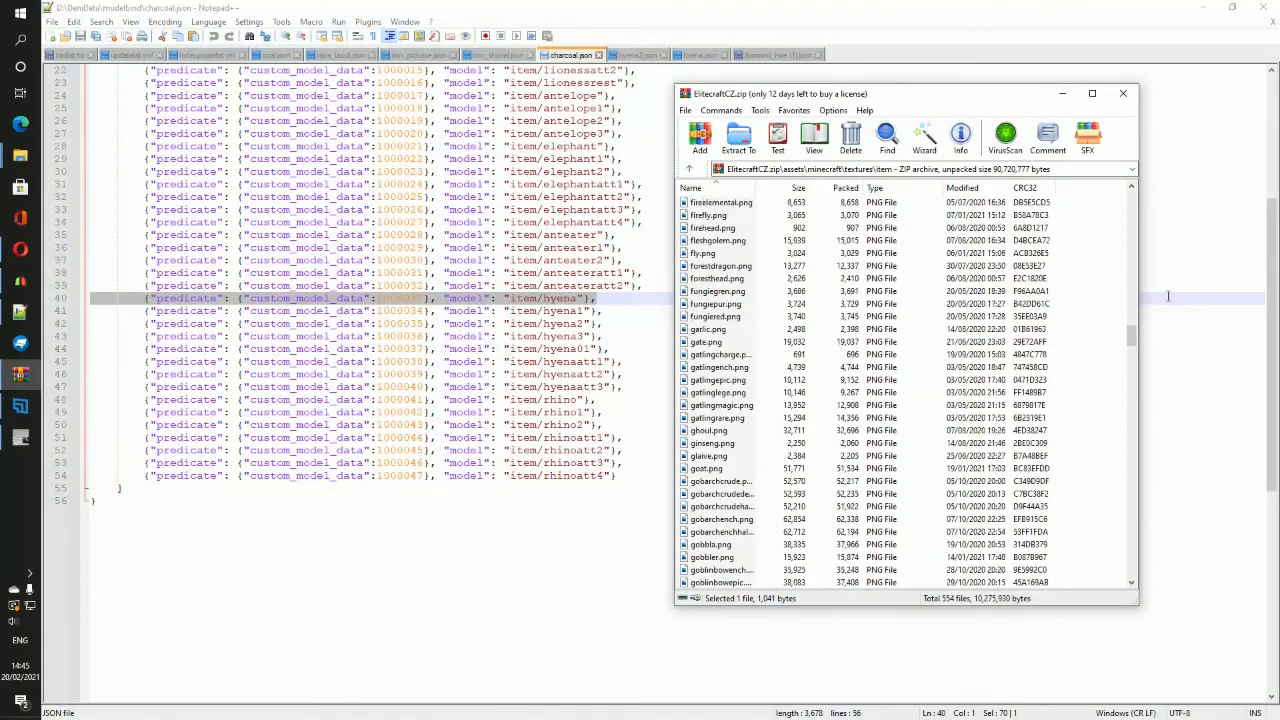
drag(1131, 350, 1141, 200)
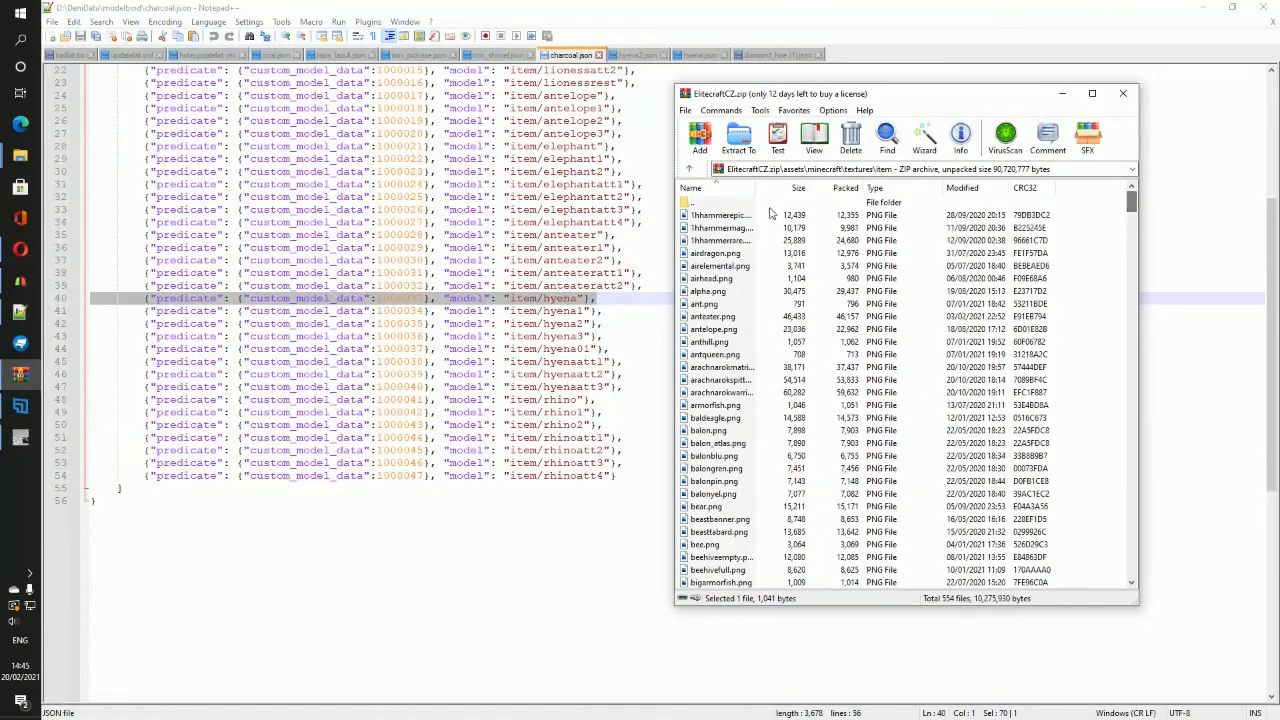
double_click(712, 203)
double_click(712, 203)
double_click(712, 203)
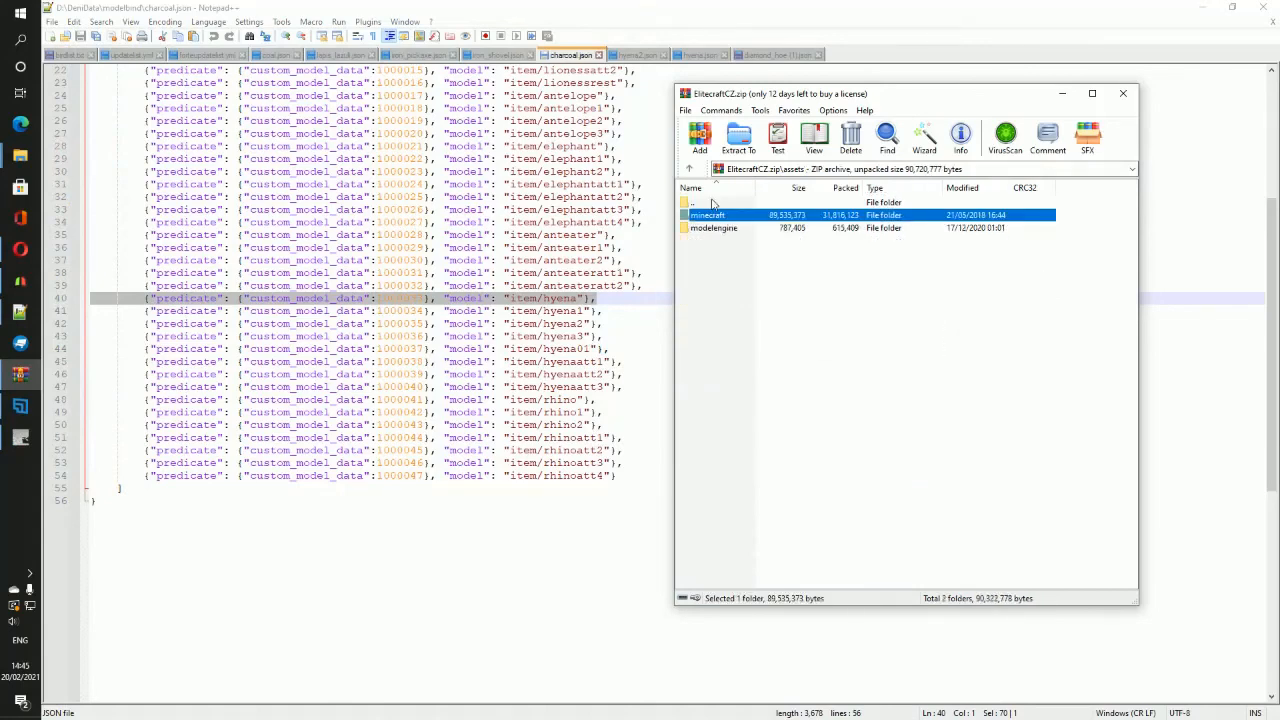
double_click(740, 218)
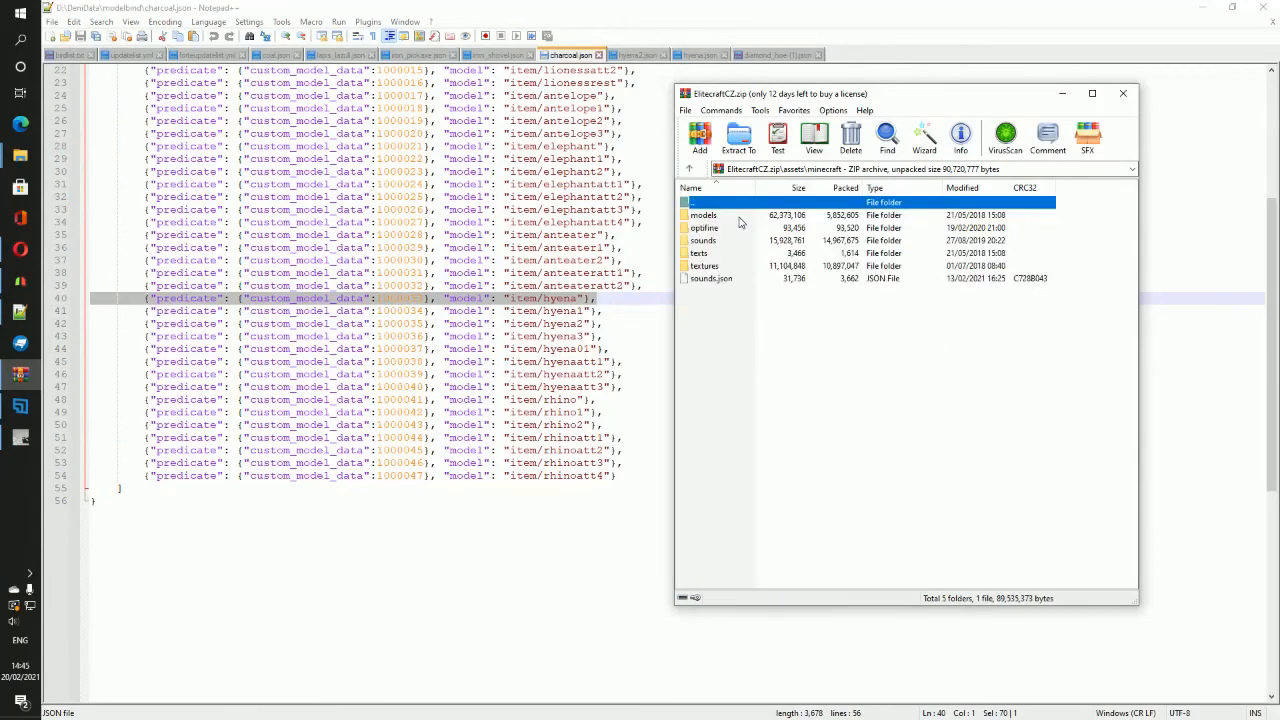
double_click(712, 268)
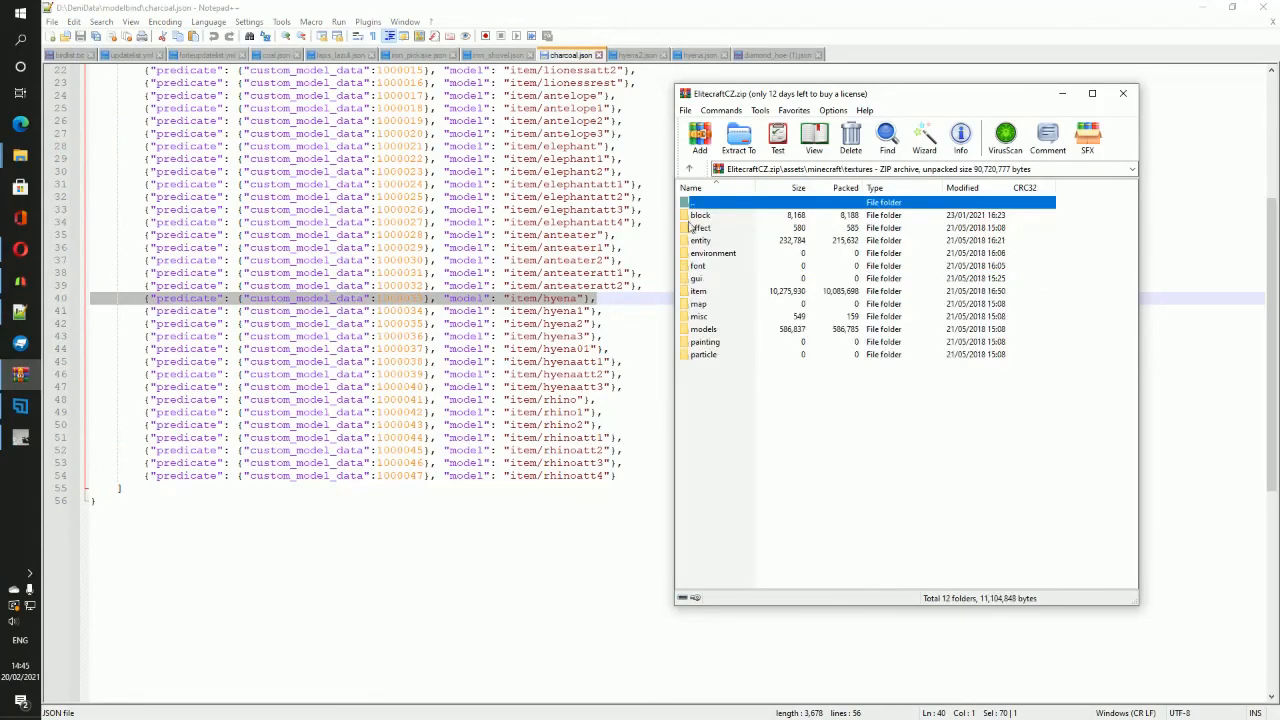
double_click(702, 291)
drag(912, 97, 965, 94)
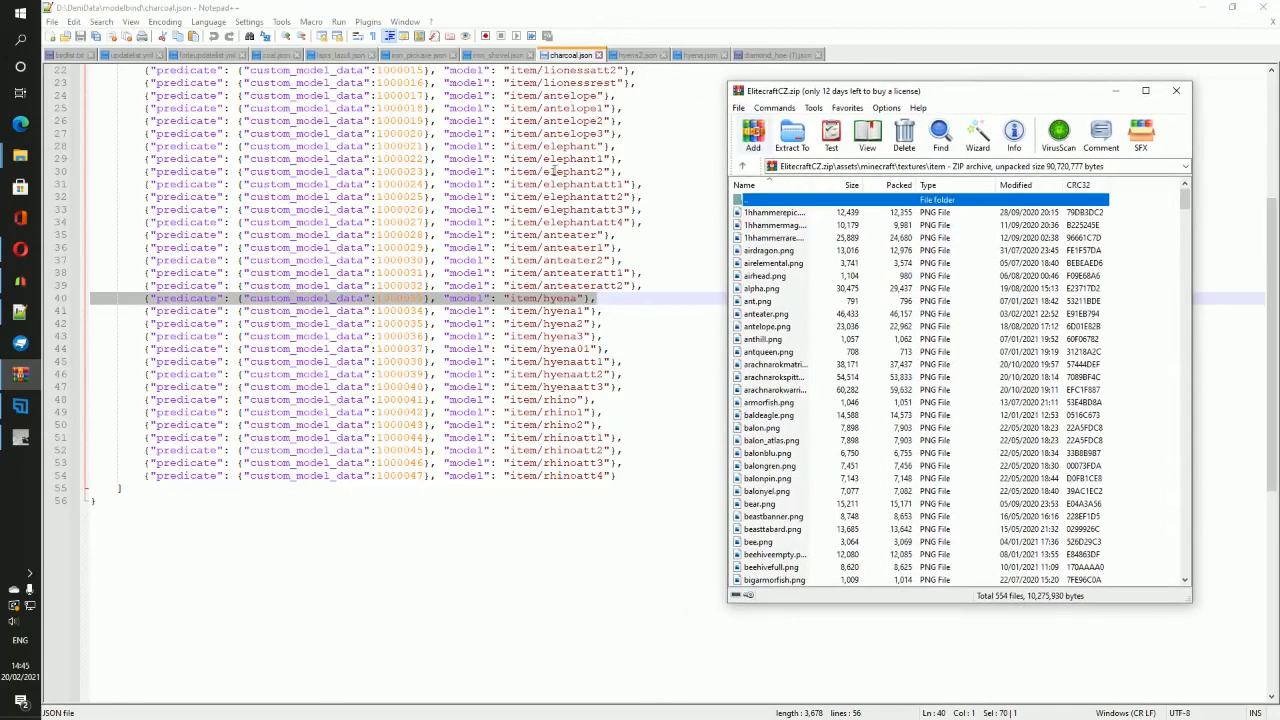
Step: Switch to the netestovane modely folder in File Explorer and search it for hyena
mouse_move(20, 155)
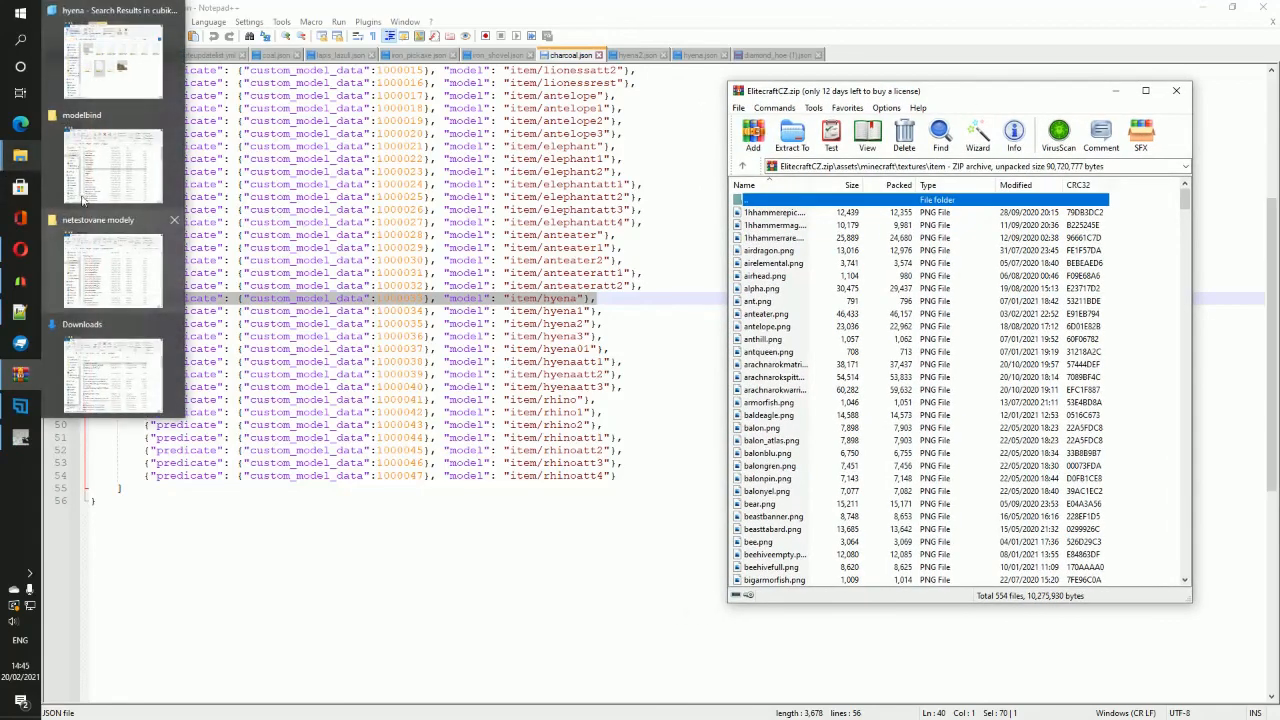
click(112, 60)
drag(738, 153, 540, 151)
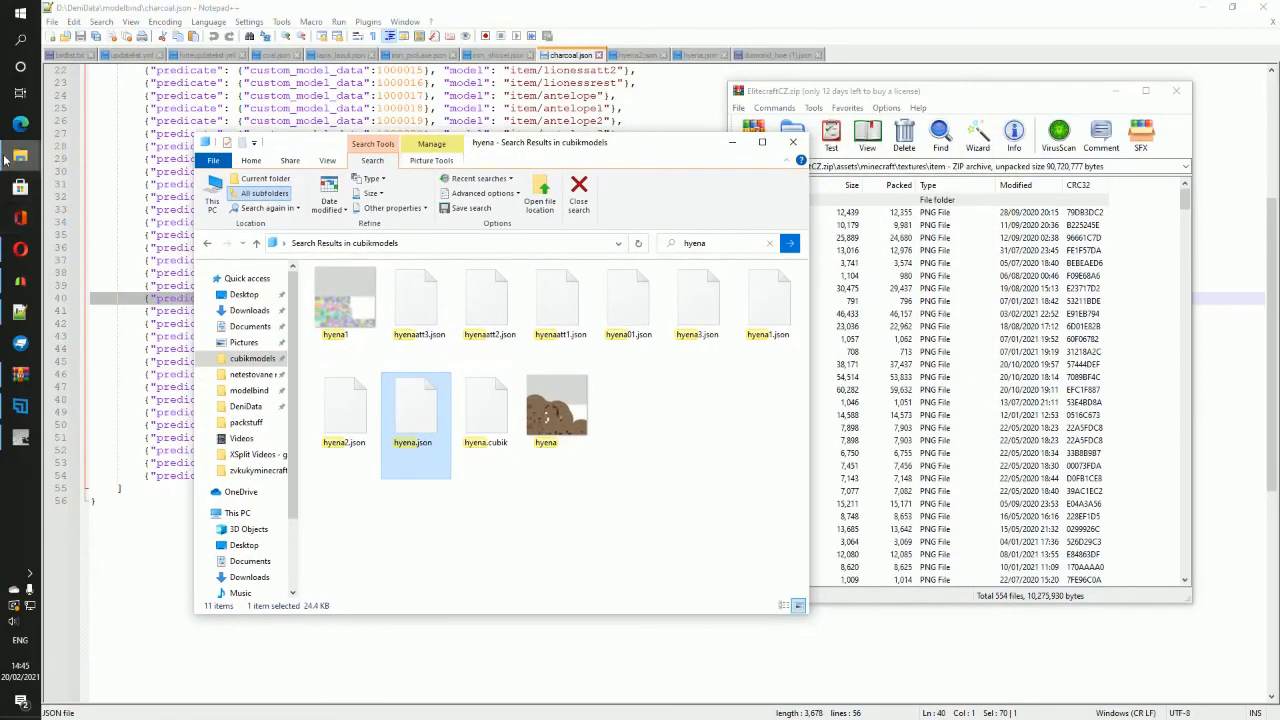
mouse_move(20, 155)
click(156, 285)
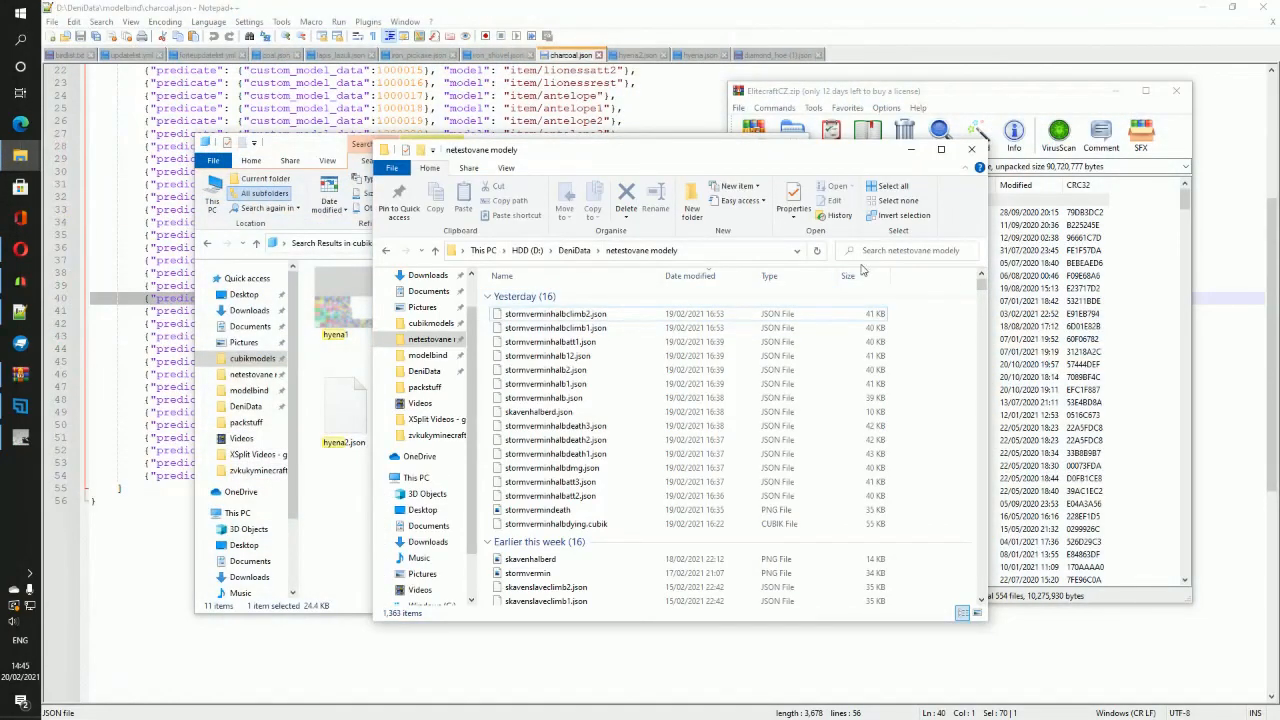
click(873, 255)
text(hyena)
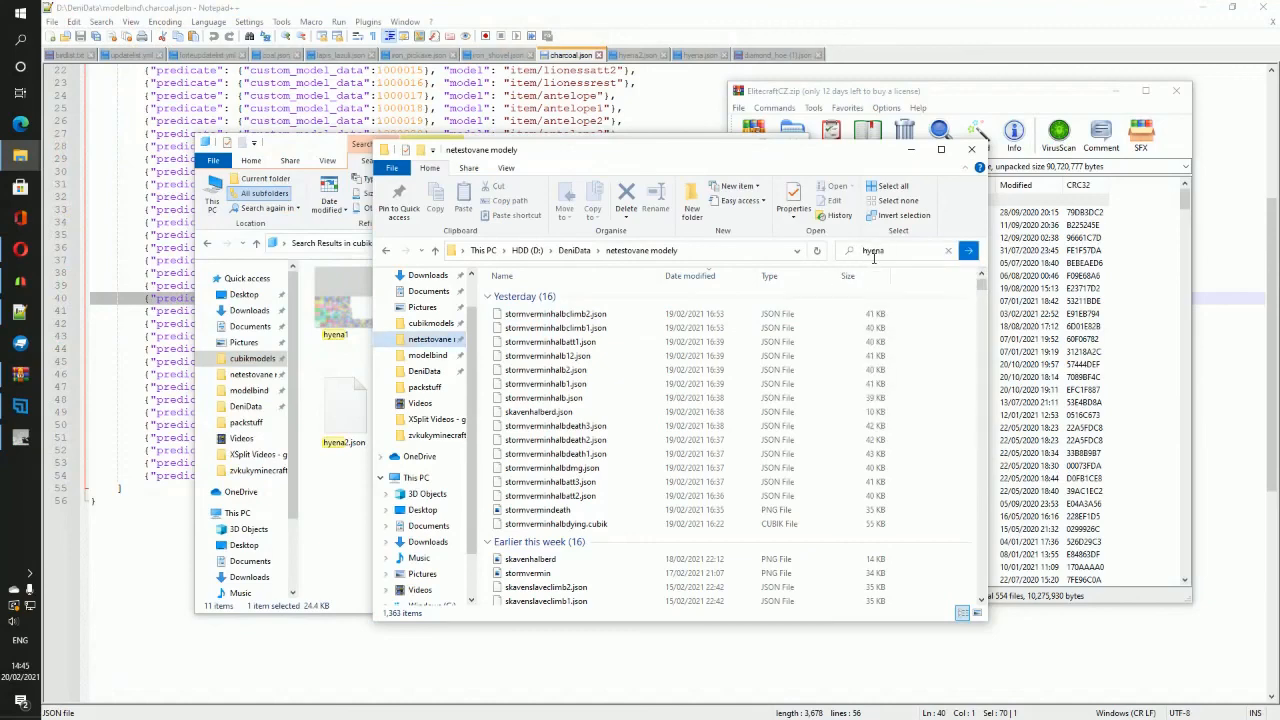
key(Return)
Step: Add the hyena PNG texture to the archive's textures\item folder with the default archive settings
drag(785, 160, 666, 145)
drag(430, 526, 940, 430)
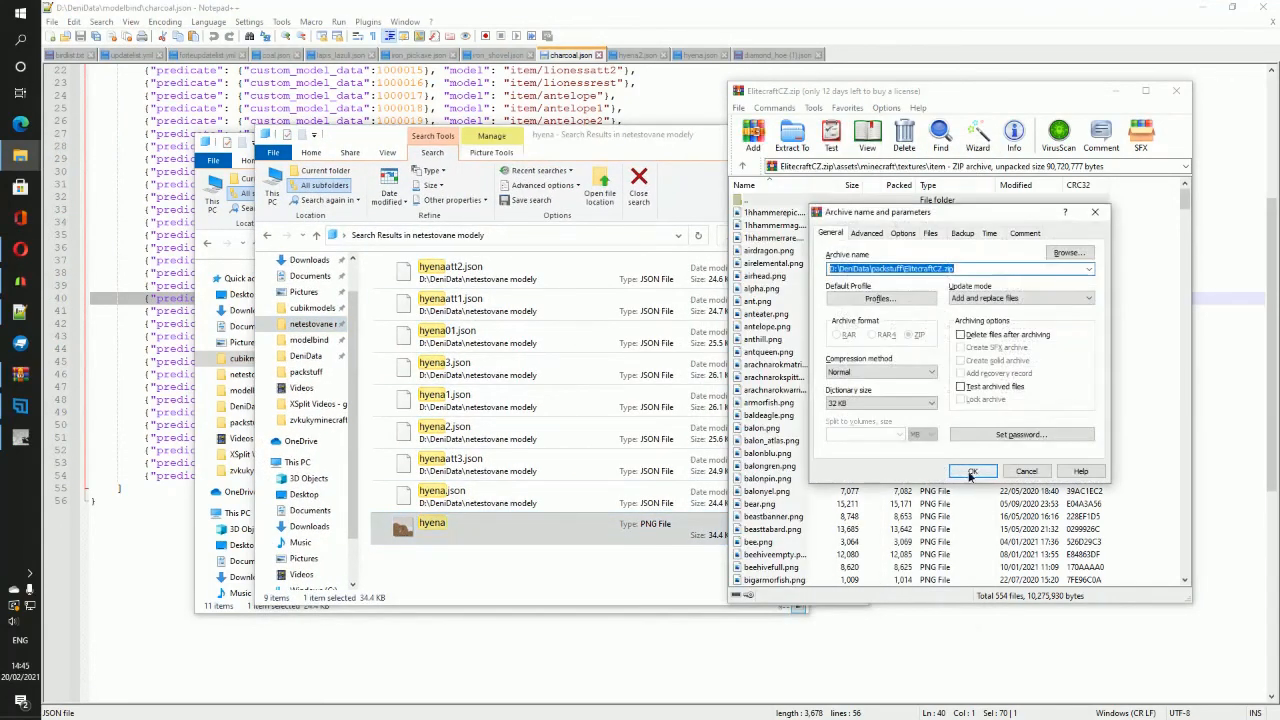
click(971, 473)
Step: Open the assets\minecraft\models\item folder inside ElitecraftCZ.zip
double_click(770, 203)
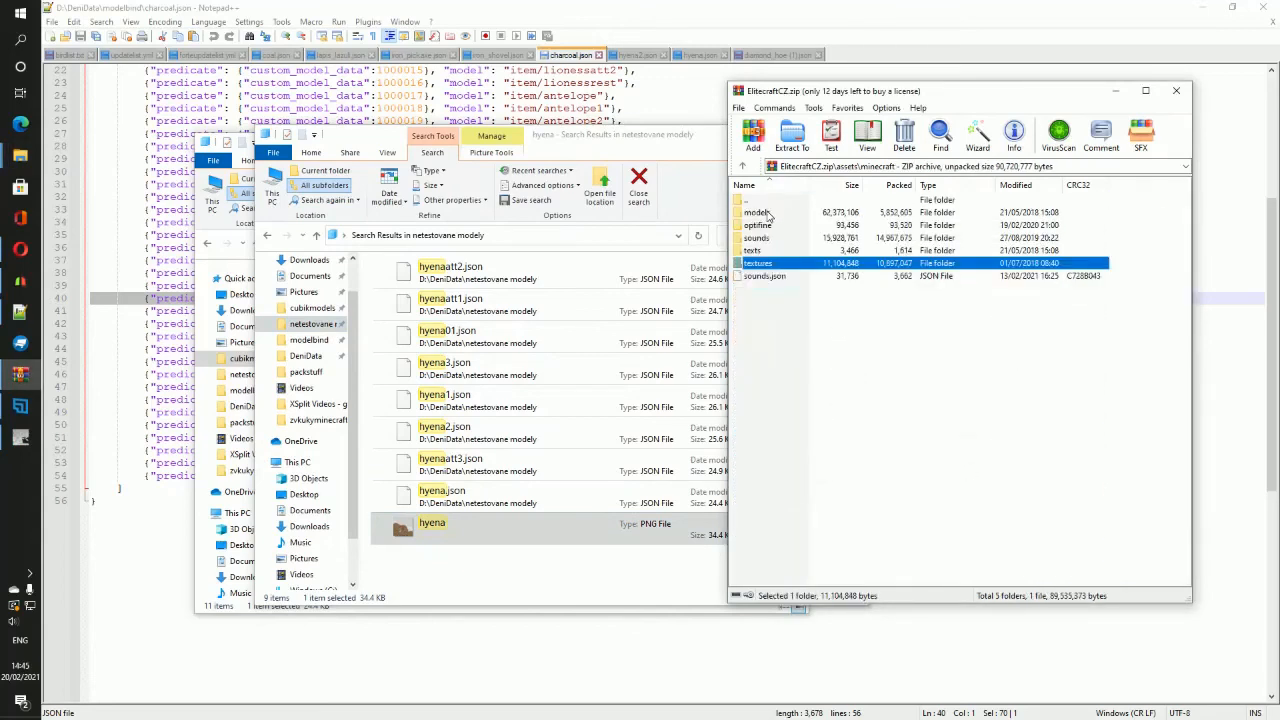
double_click(768, 213)
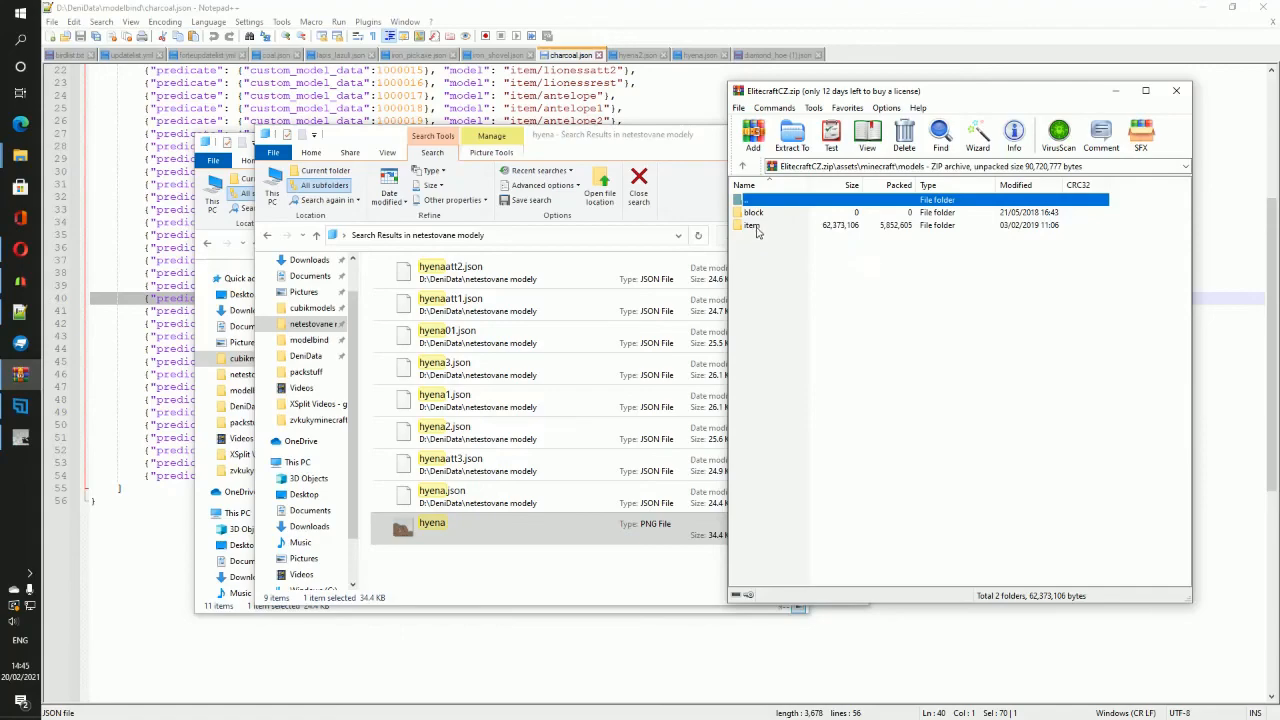
double_click(753, 226)
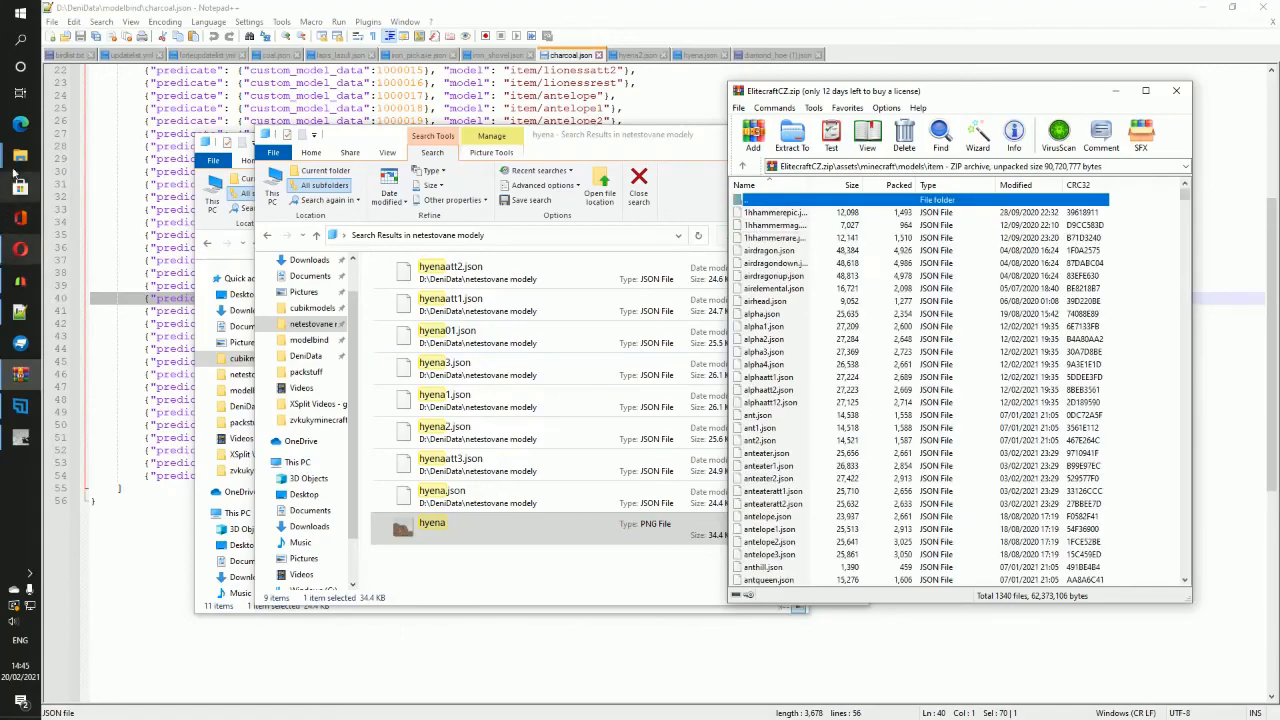
Step: Add hyena.json from the netestovane modely search results to the archive's models\item folder with the default settings
mouse_move(20, 158)
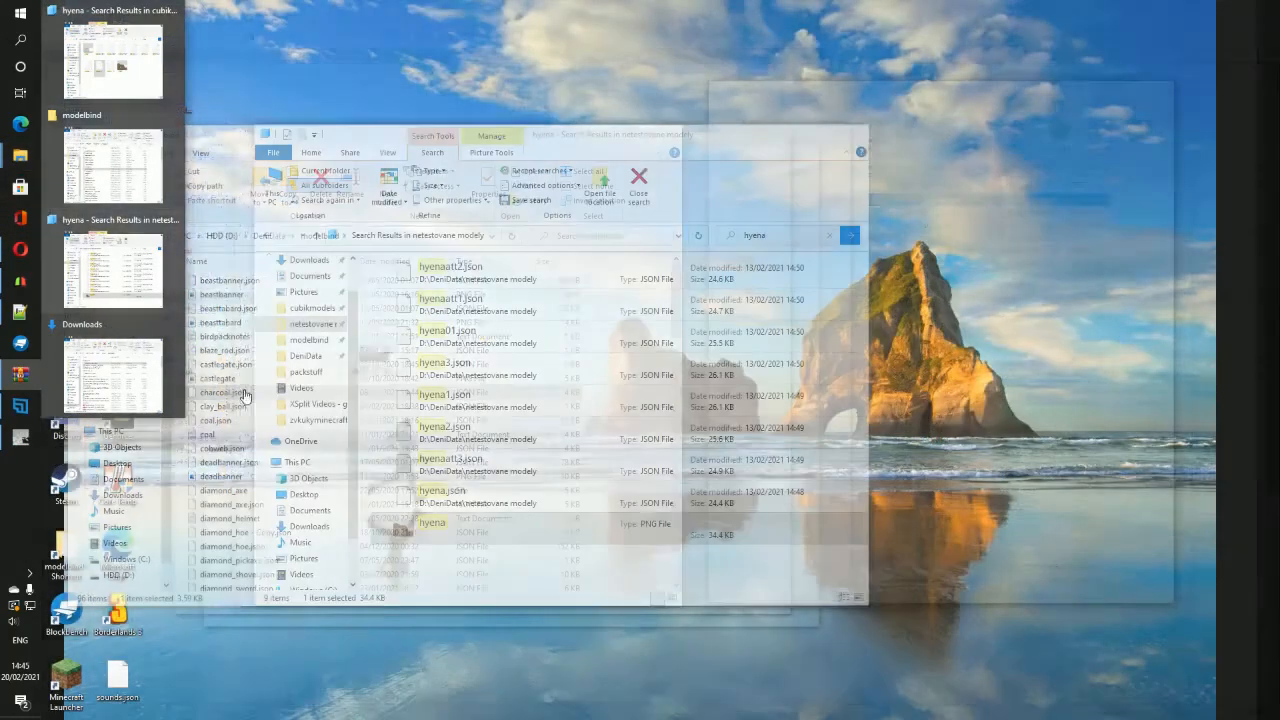
click(456, 492)
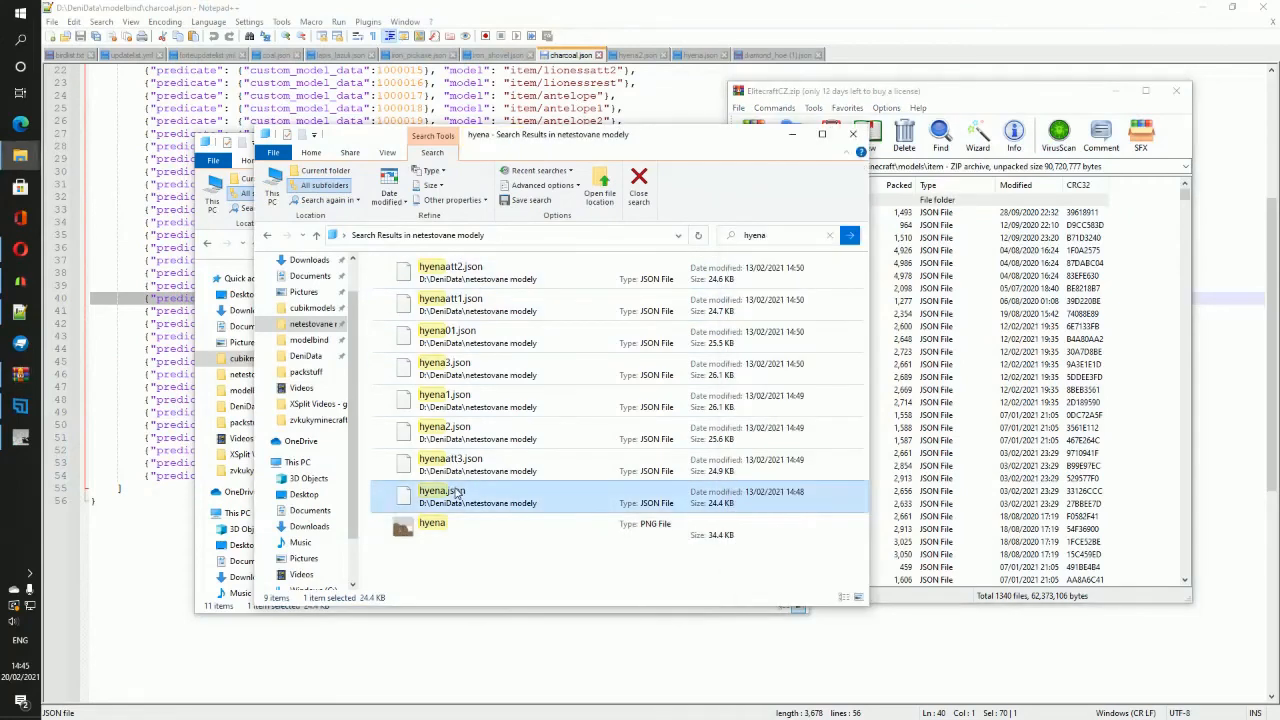
drag(690, 135, 583, 127)
drag(415, 490, 911, 420)
click(990, 480)
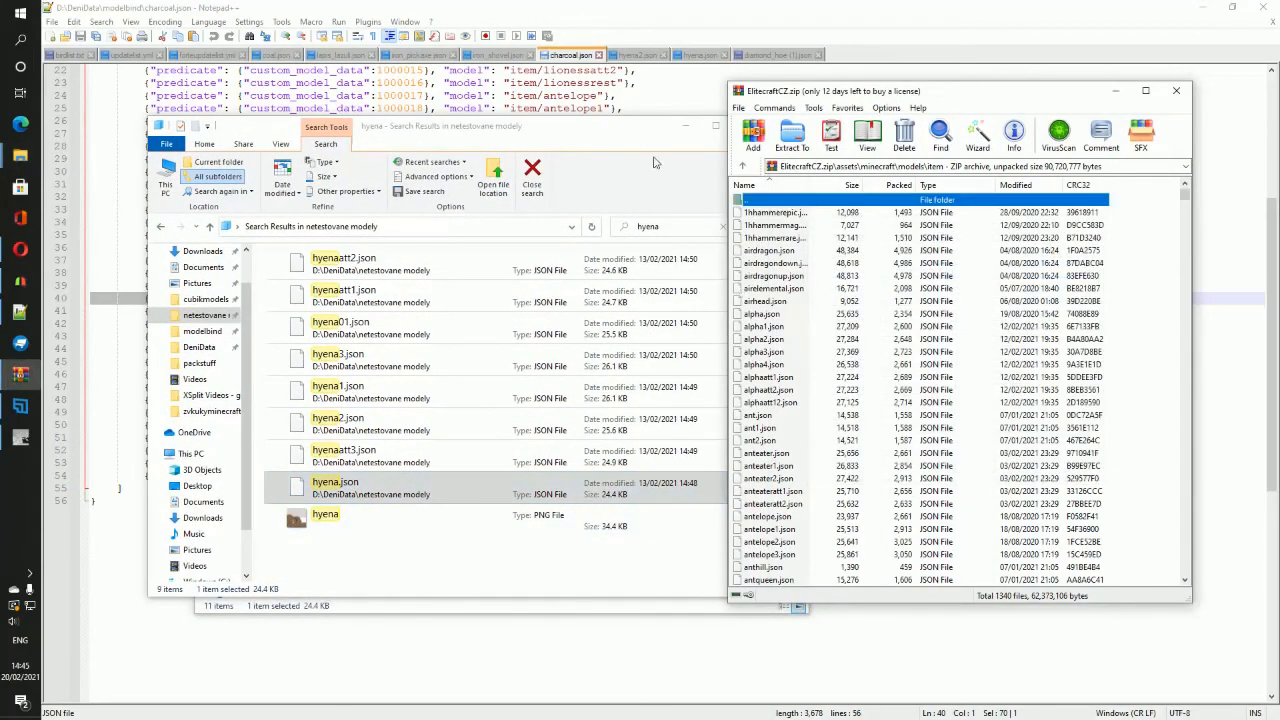
drag(640, 132, 600, 128)
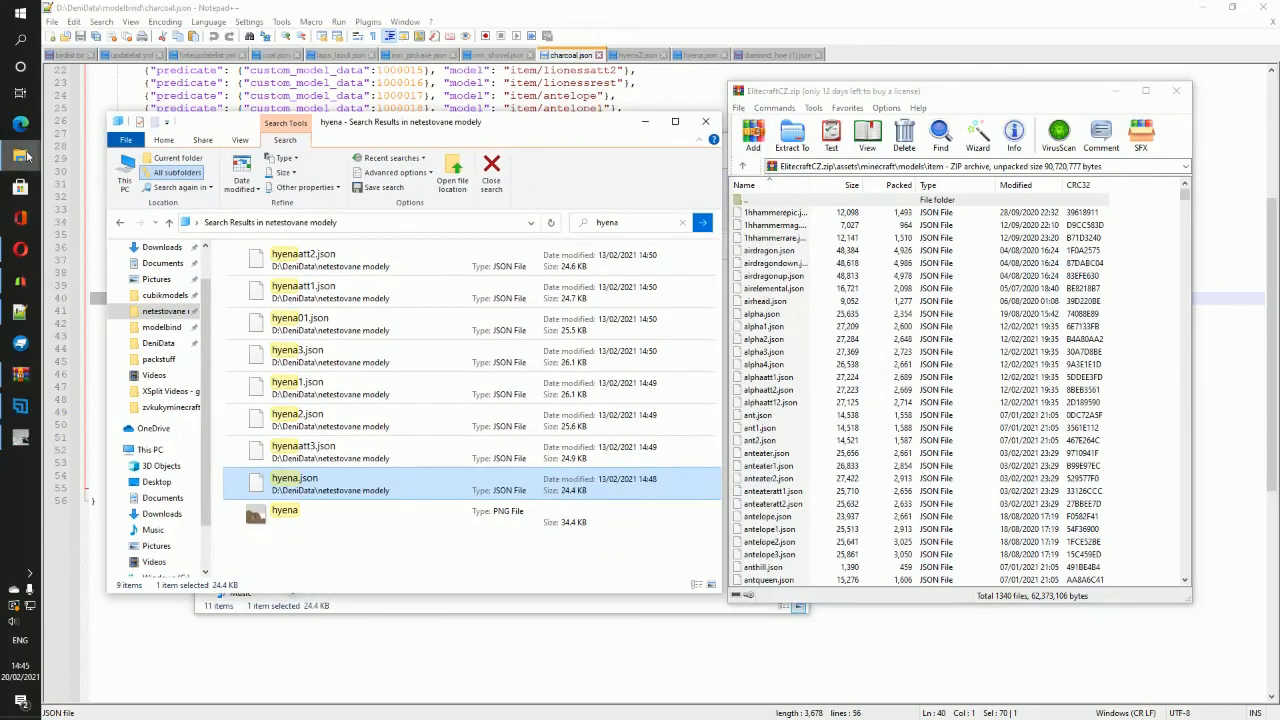
Step: Add charcoal.json from the modelbind folder to the archive's models\item folder with the default settings
mouse_move(27, 155)
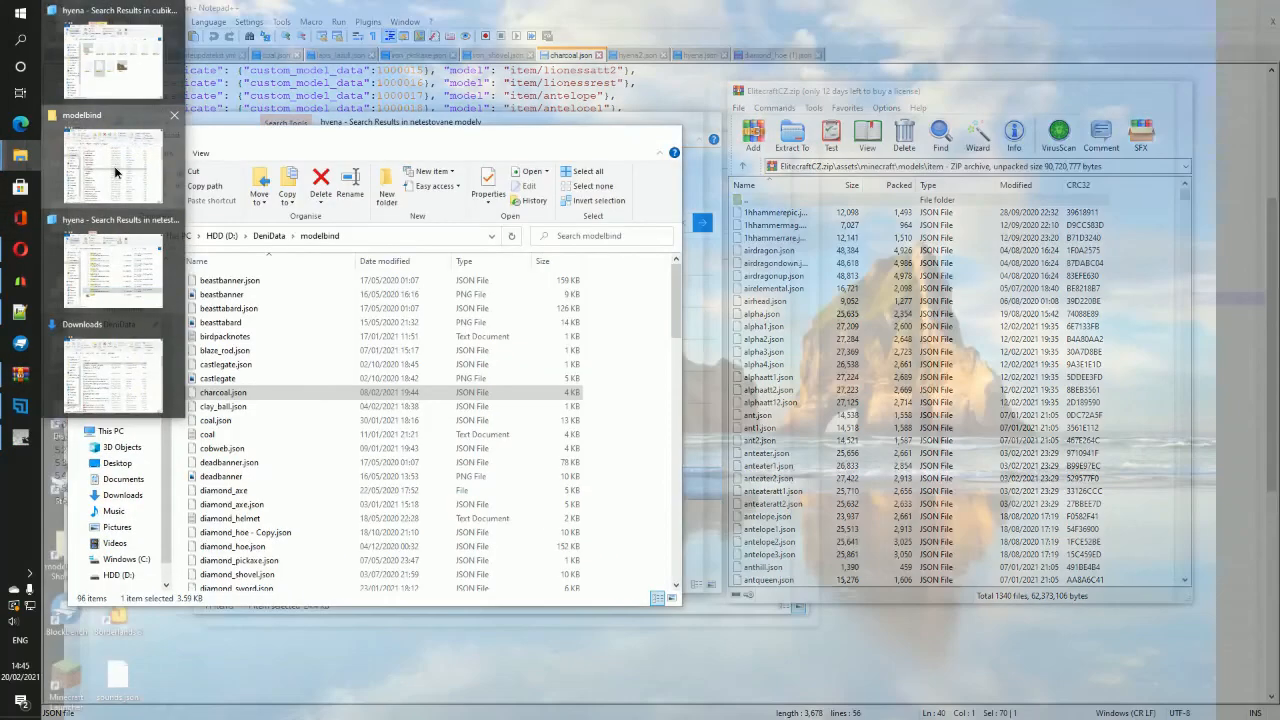
click(113, 165)
drag(345, 143, 359, 122)
scroll(265, 438, down, 3)
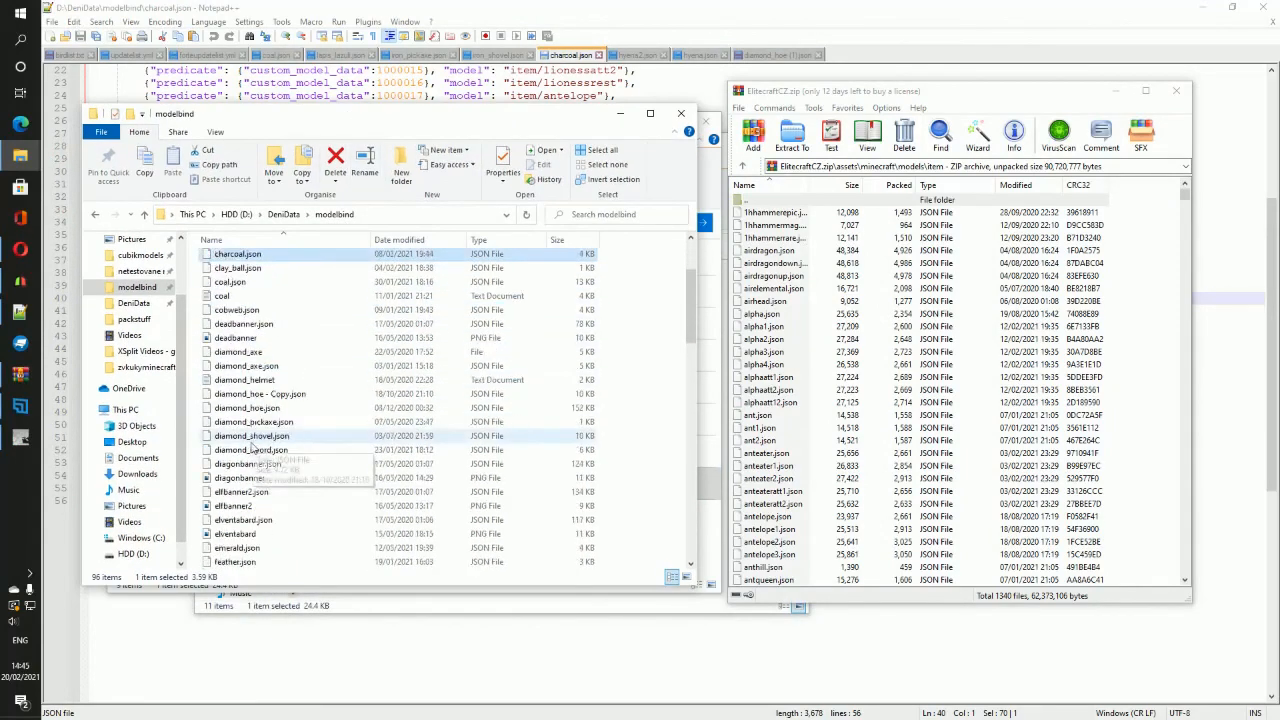
scroll(258, 446, up, 3)
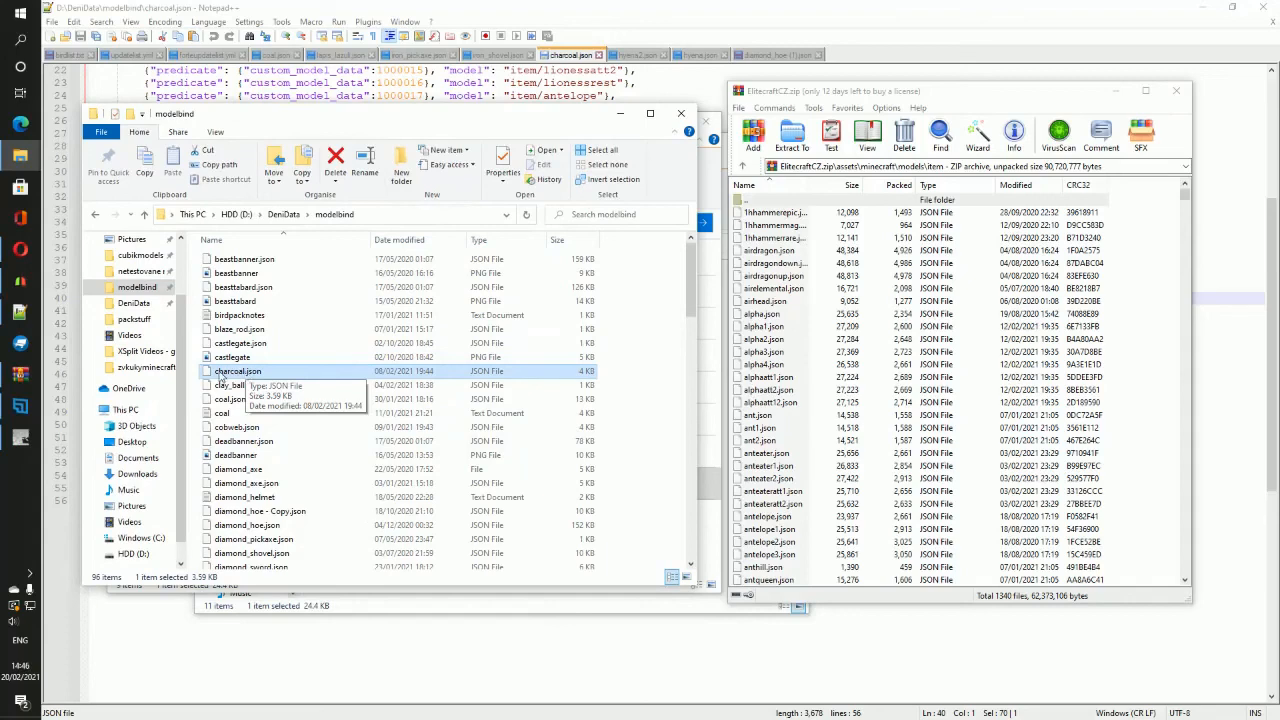
drag(222, 377, 844, 360)
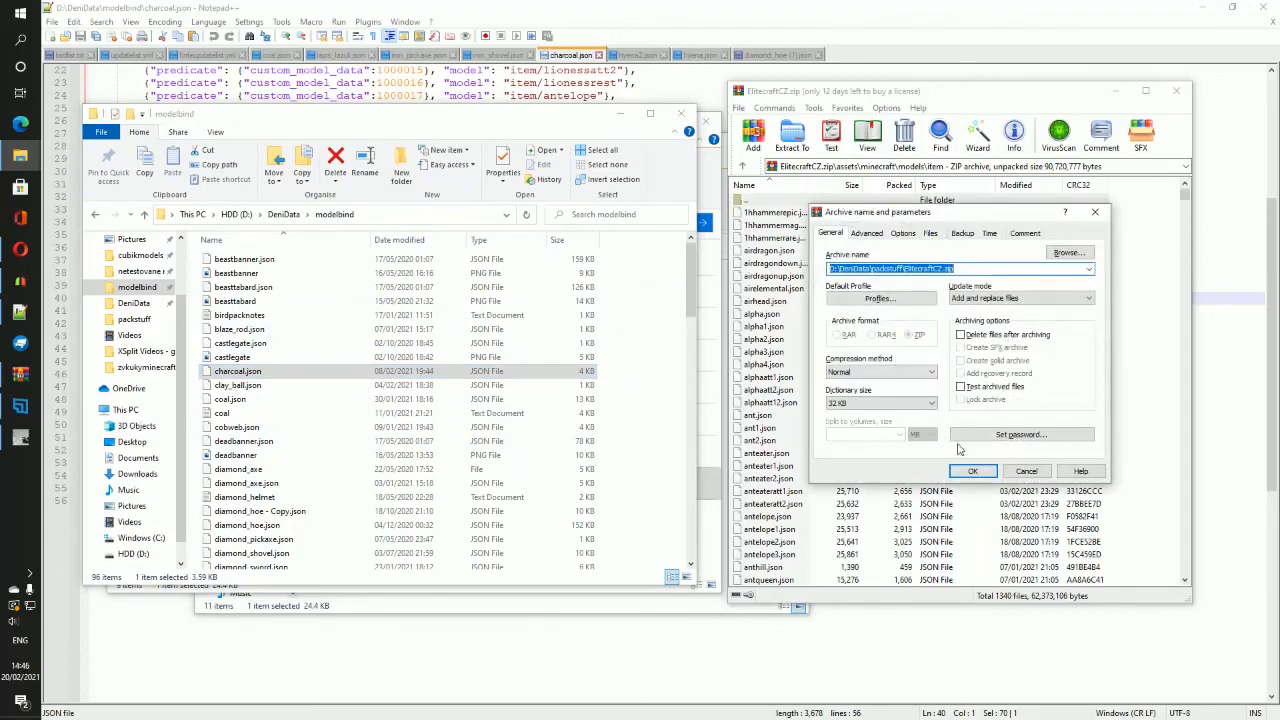
click(973, 472)
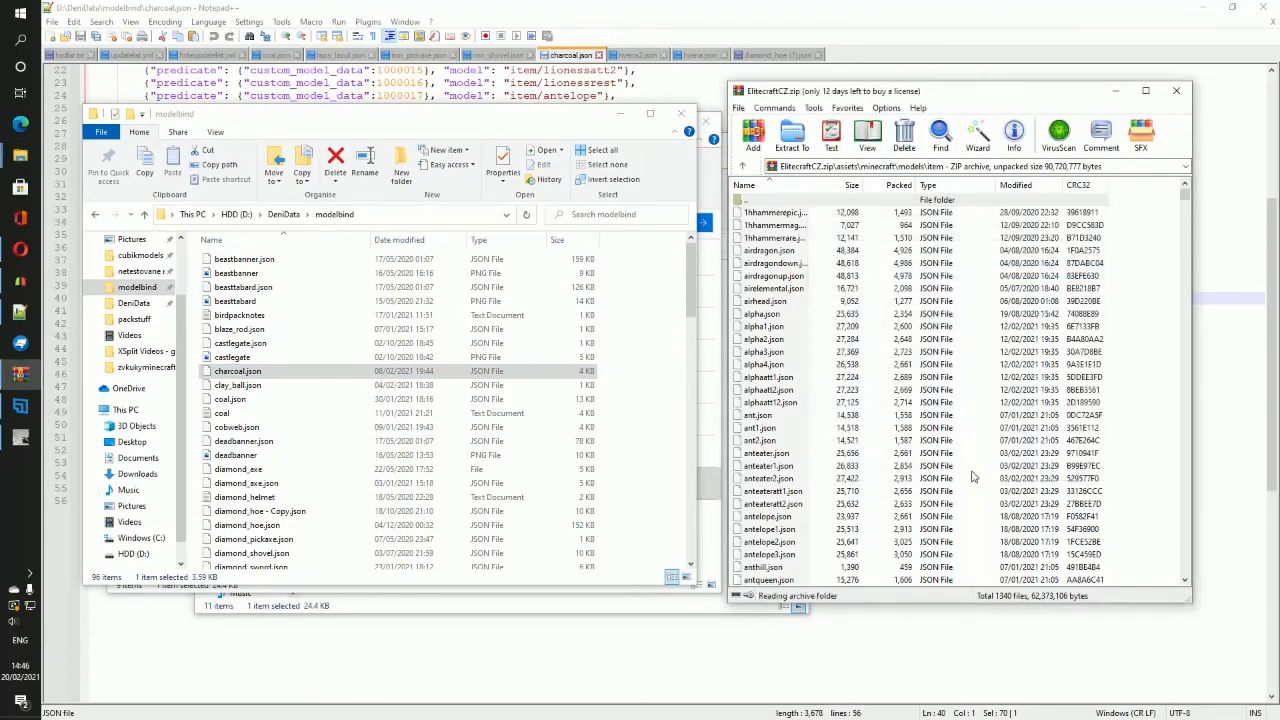
Step: Clear away the file and archive windows, return to charcoal.json in Notepad++ and review its full override list
click(612, 125)
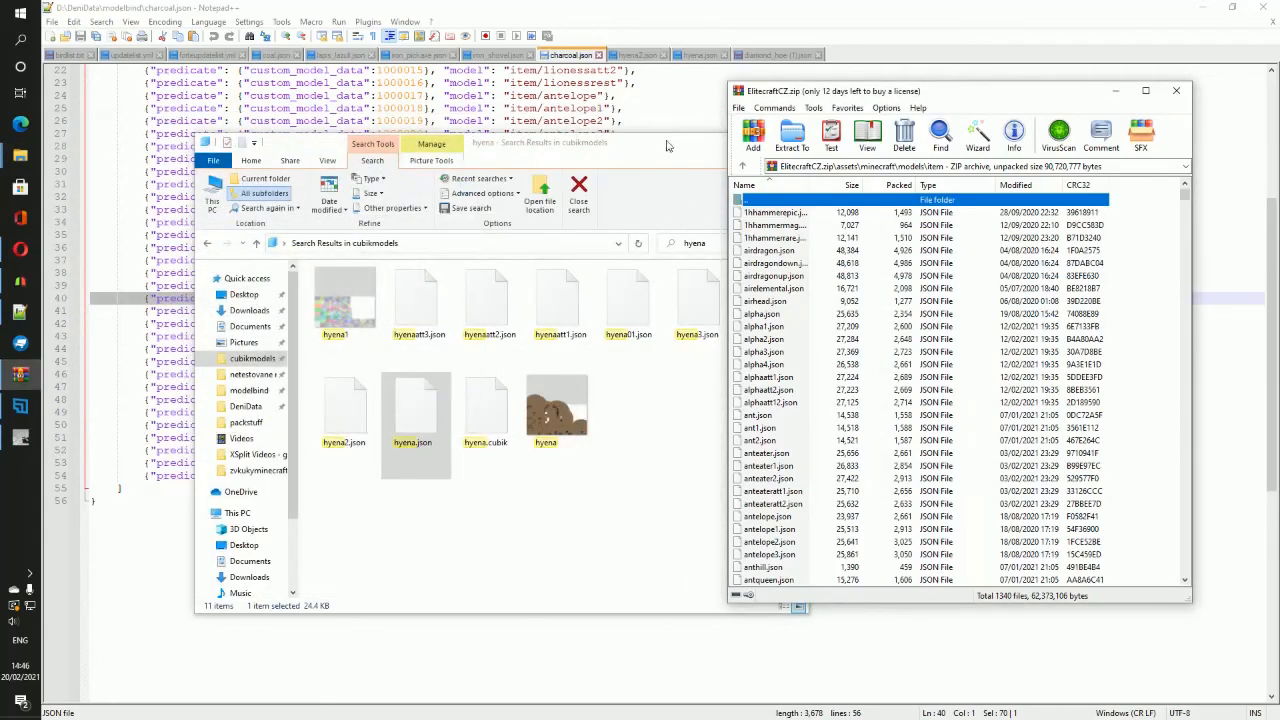
click(584, 143)
drag(898, 92, 620, 107)
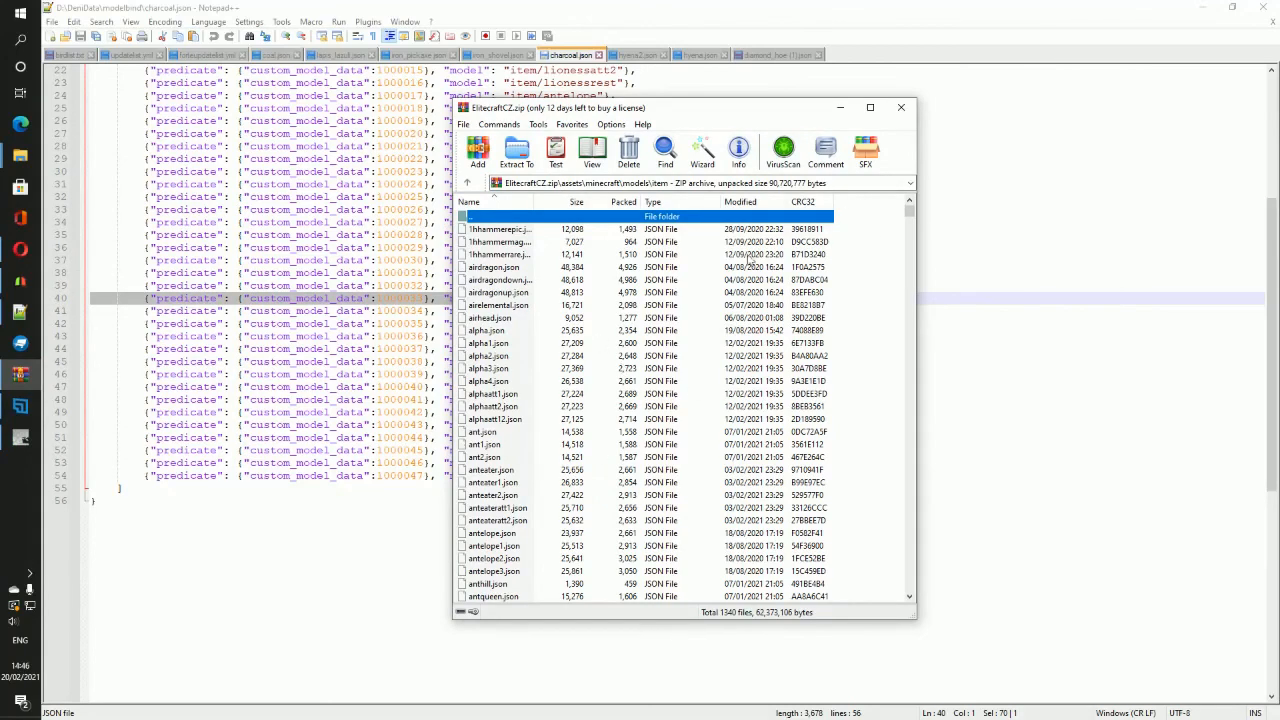
click(843, 111)
scroll(365, 428, up, 6)
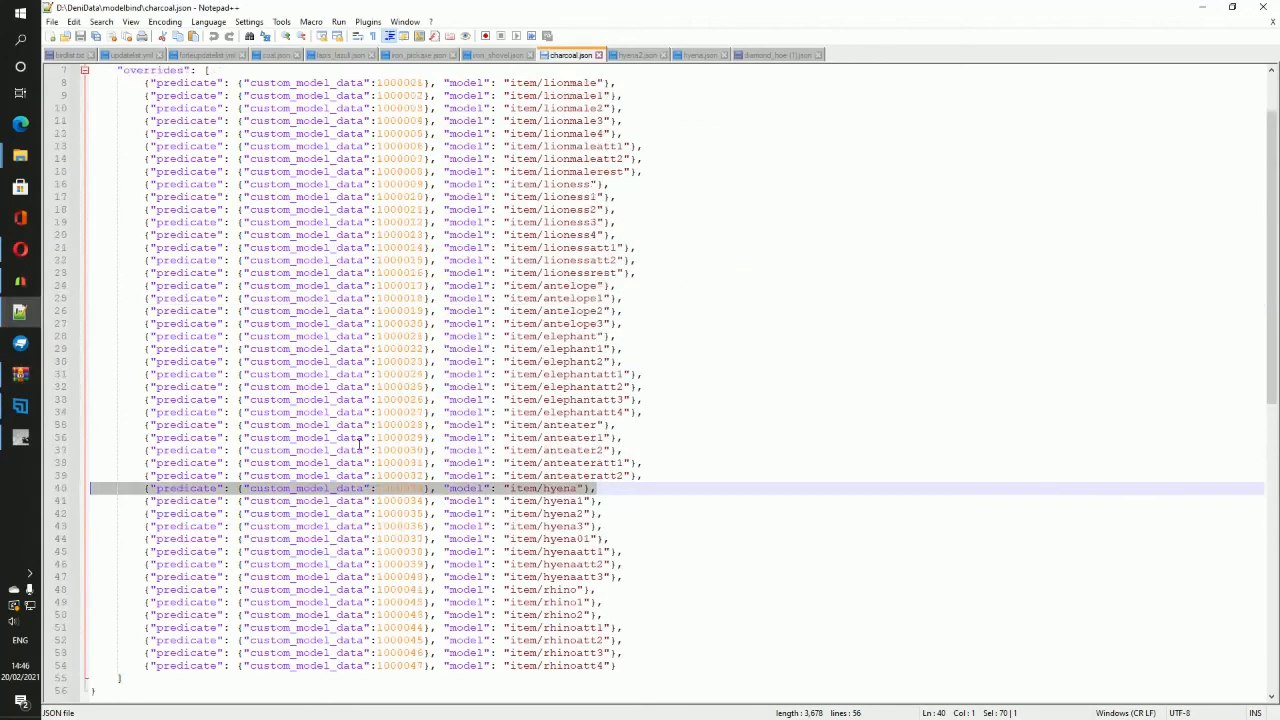
scroll(365, 428, down, 8)
scroll(365, 428, up, 9)
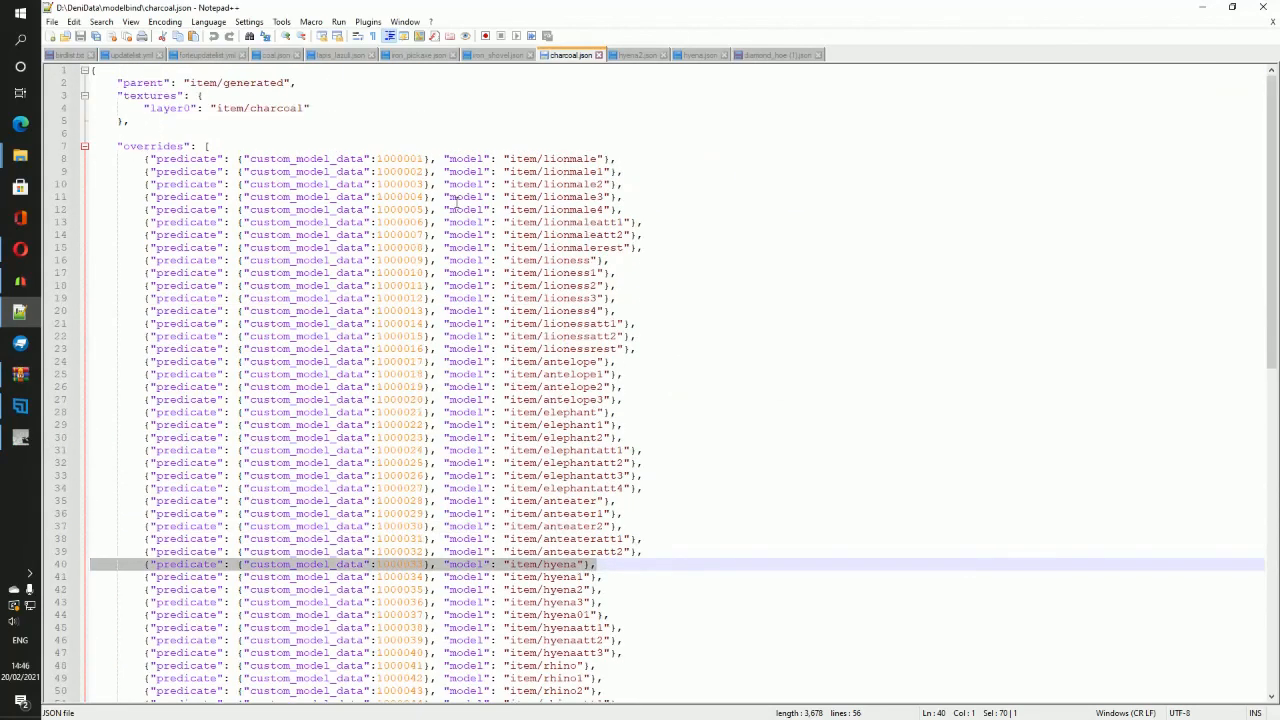
scroll(455, 203, down, 6)
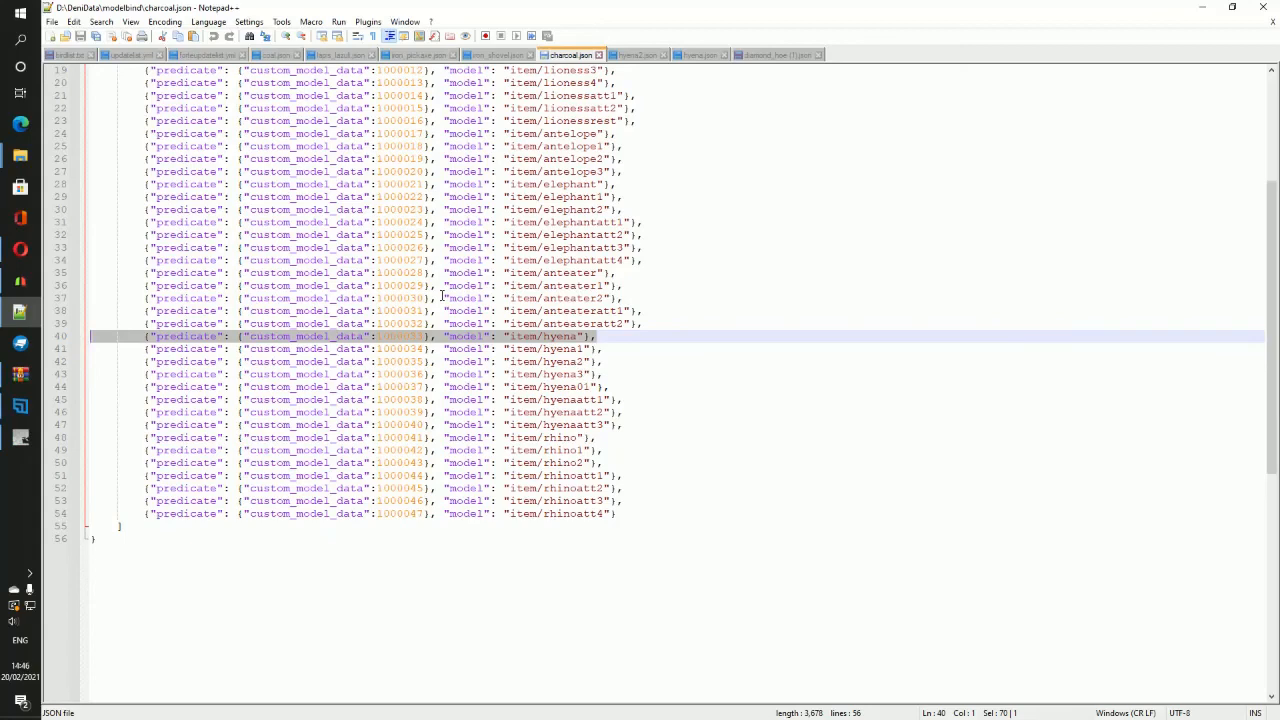
scroll(441, 296, up, 6)
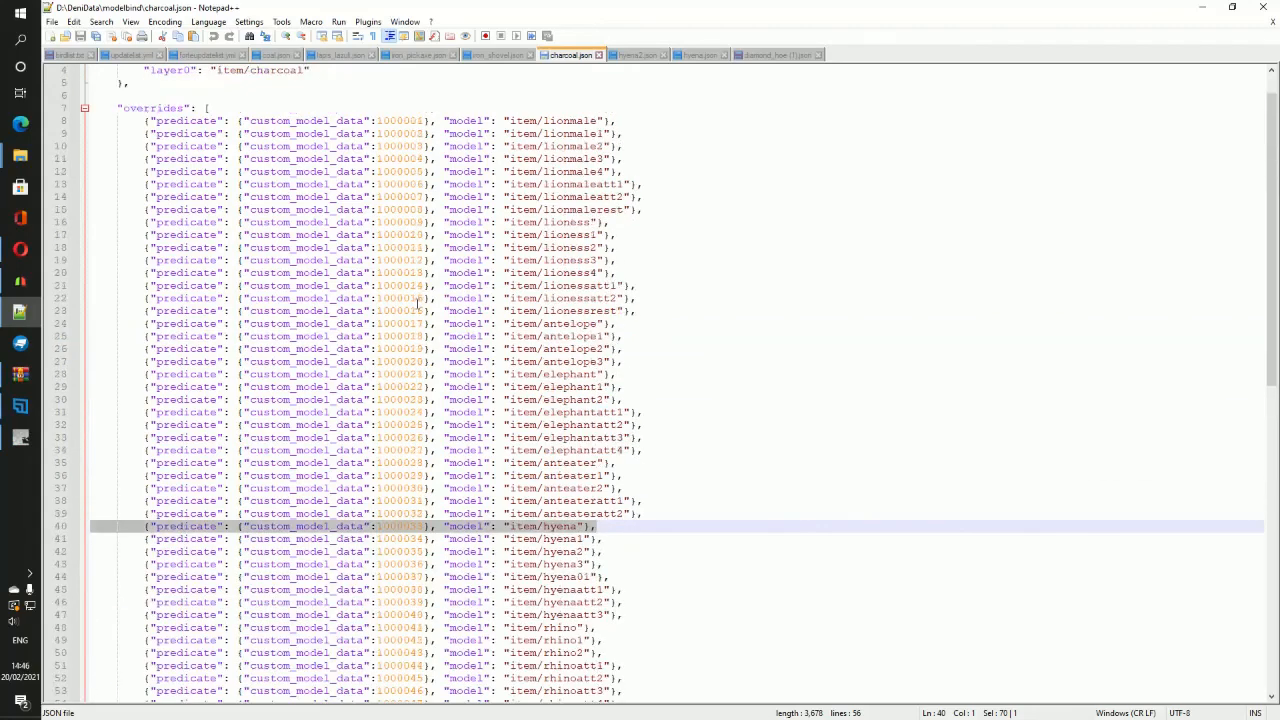